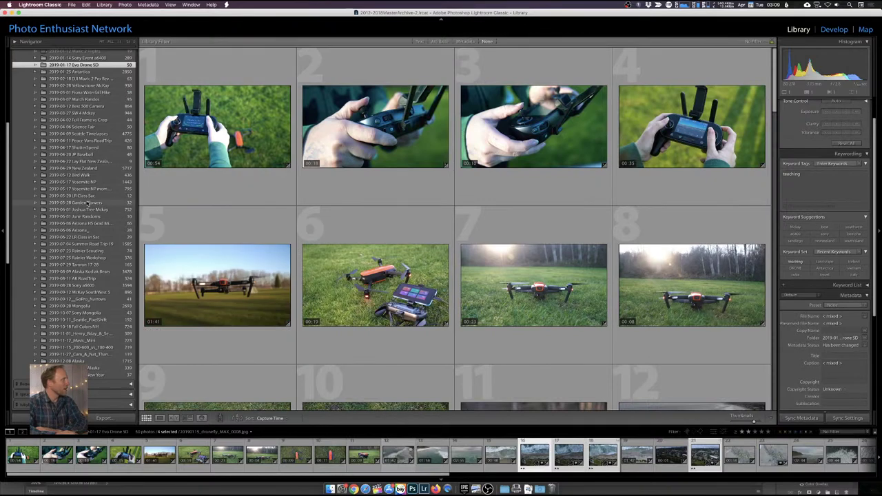
# Show the photos of the missing 2019-01-12 Mavic 2 Flights folder under 2019 Photos.
pyautogui.scroll(4, 88, 204)
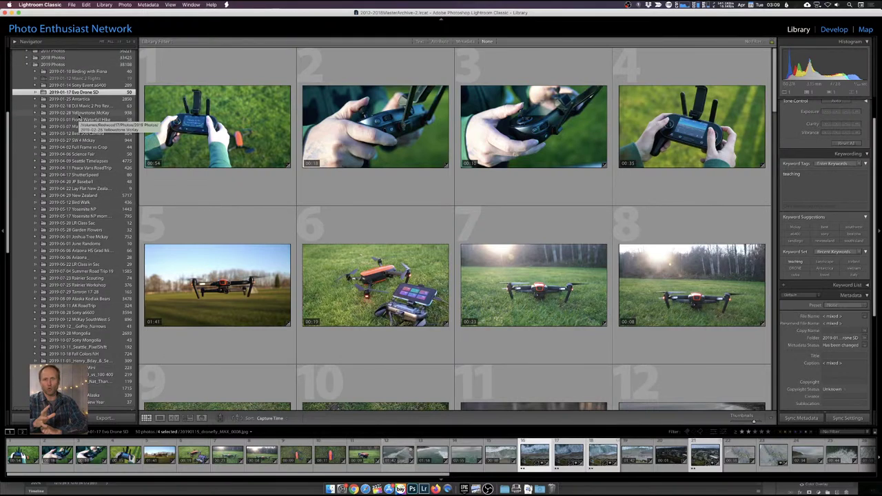
pyautogui.scroll(5, 80, 119)
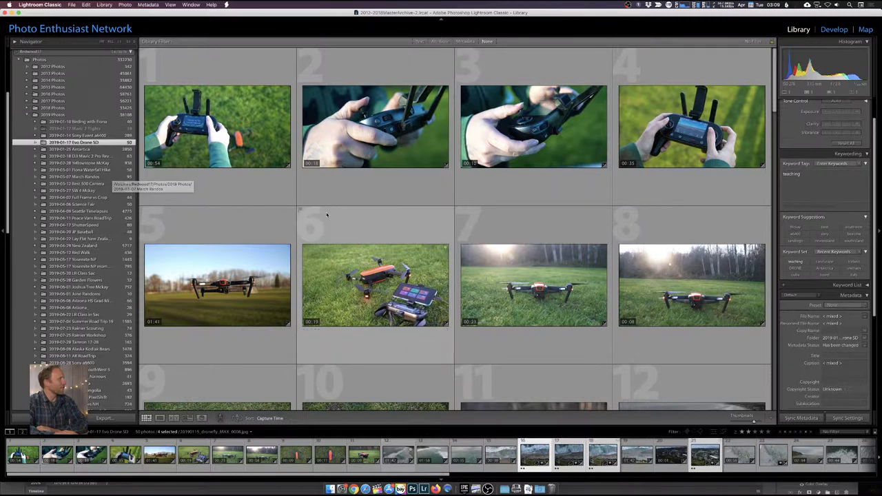
pyautogui.click(102, 130)
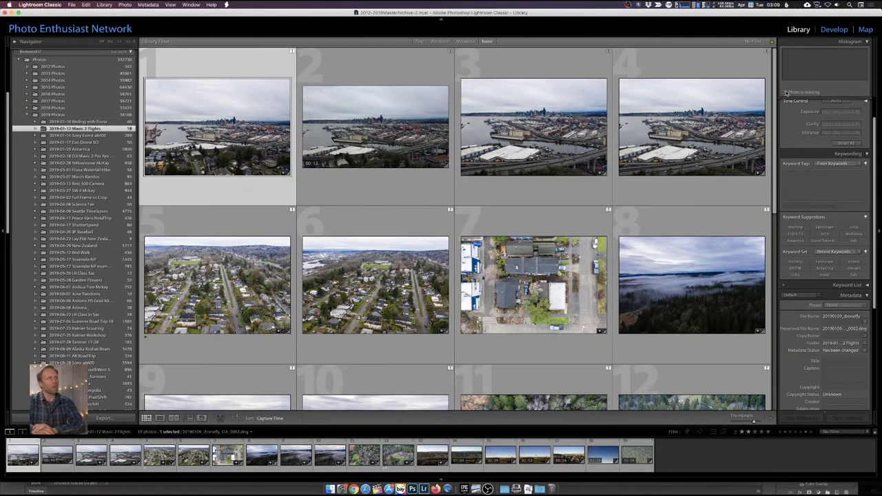
pyautogui.moveTo(786, 93)
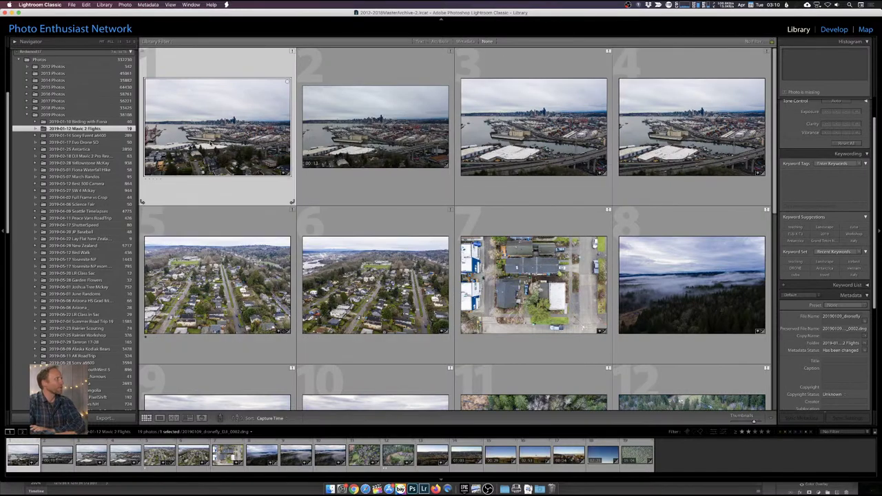
# View the folder's first photo, 20190109_dronefly_DJI_0002.dng, enlarged and inspect its detail at a closer zoom.
pyautogui.doubleClick(220, 152)
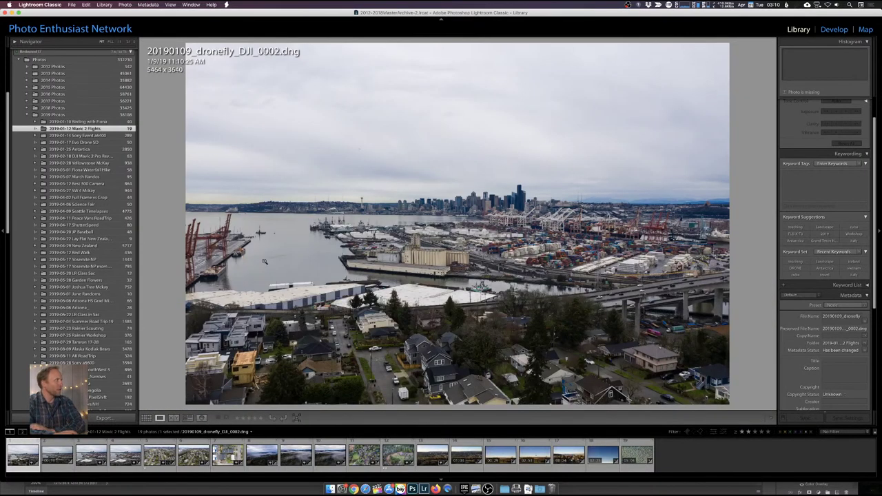
pyautogui.click(458, 276)
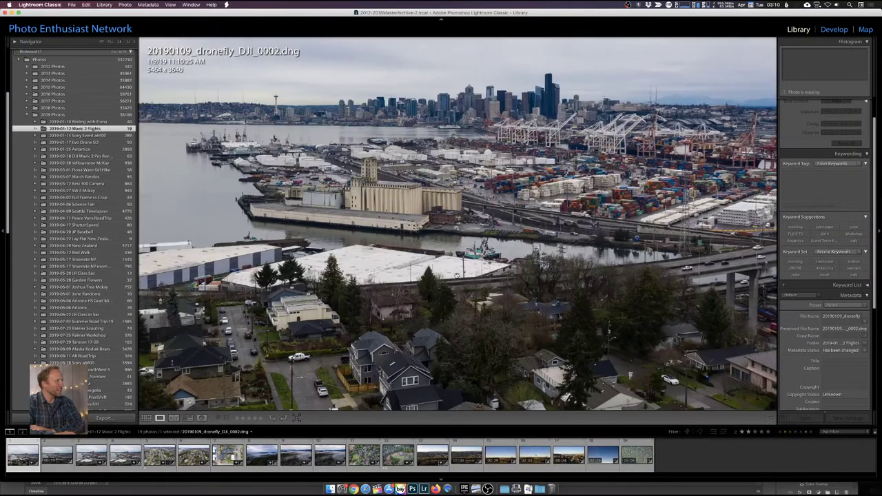
pyautogui.click(457, 275)
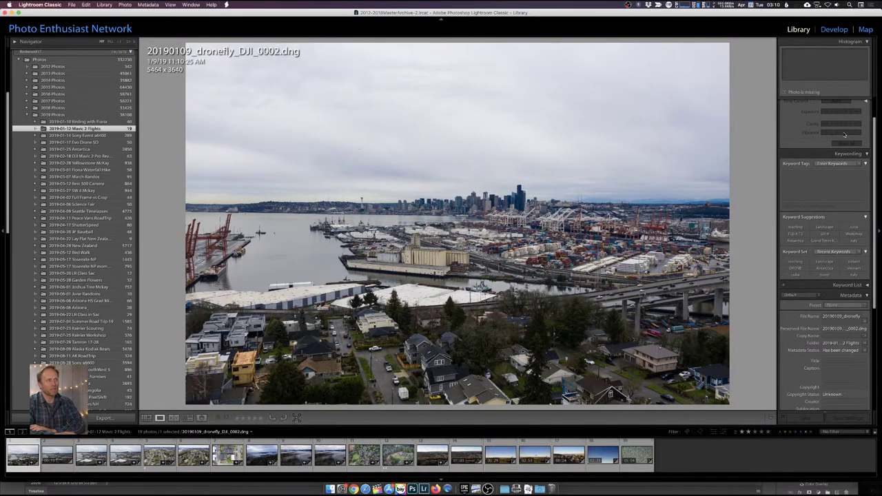
# Check the missing photo's Basic adjustments in the Develop module, and return to the Library grid.
pyautogui.click(832, 31)
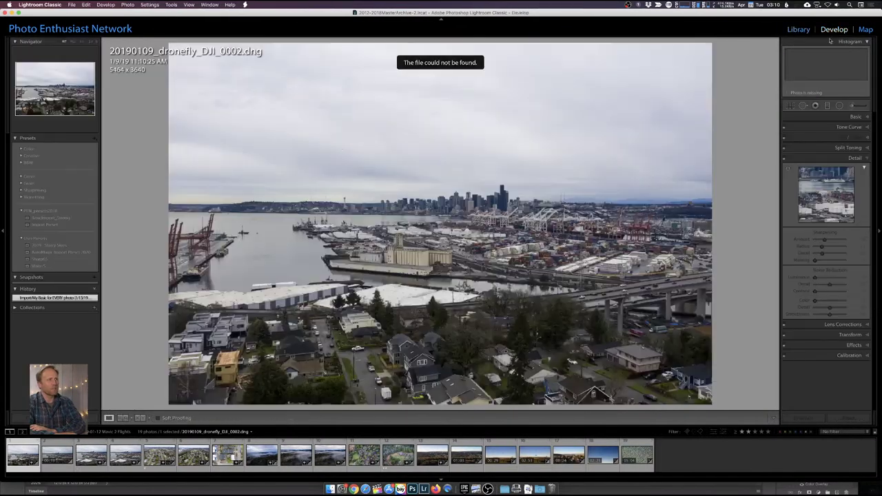
pyautogui.click(856, 118)
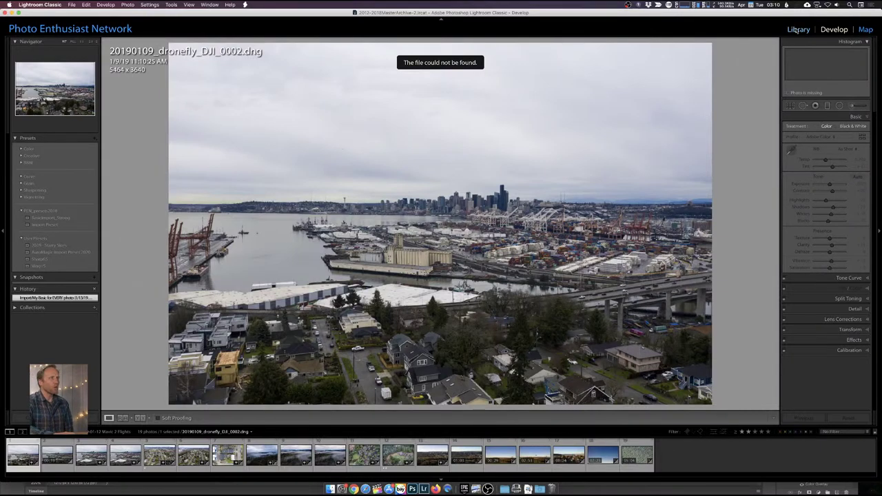
pyautogui.click(797, 30)
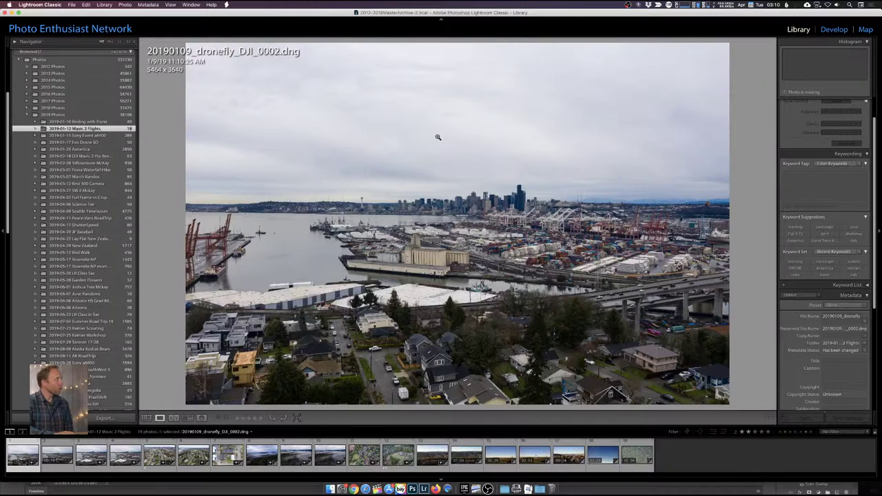
pyautogui.press('g')
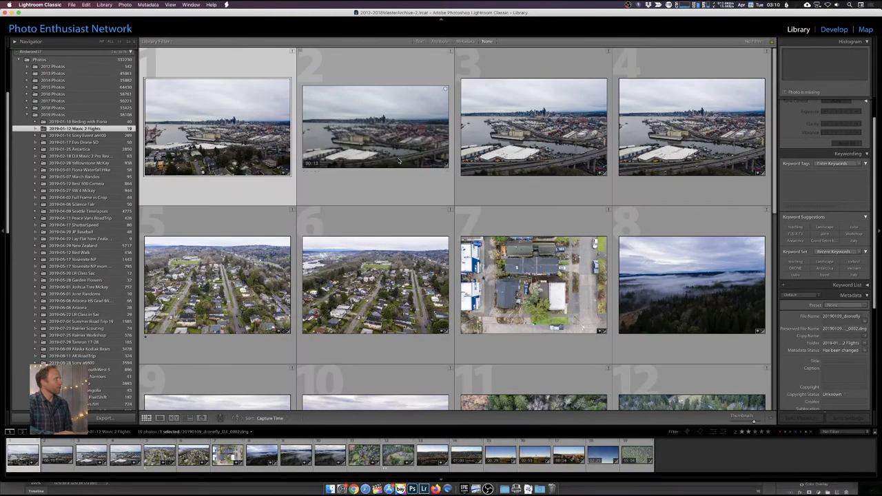
# Check the previous location of the first photo's missing original file and cancel locating it.
pyautogui.click(292, 52)
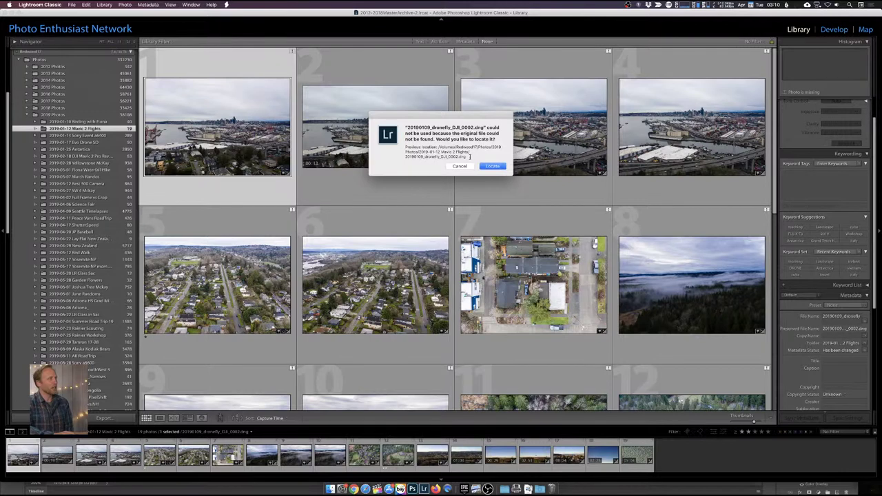
pyautogui.moveTo(470, 156); pyautogui.dragTo(406, 147)
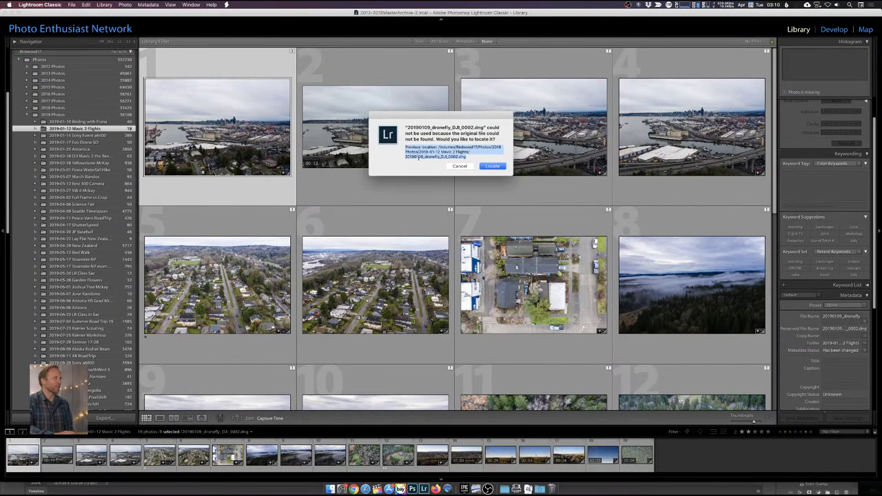
pyautogui.click(454, 167)
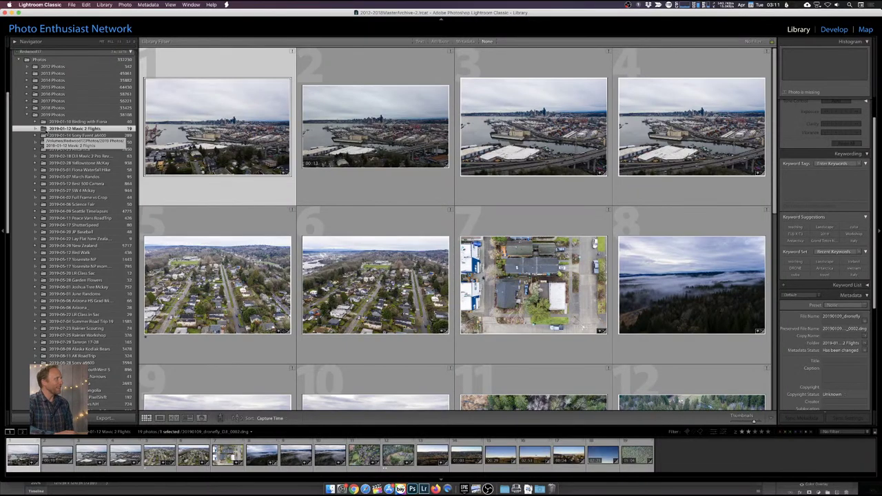
# Start Find Missing Folder for 2019-01-12 Mavic 2 Flights and browse to Photos > 2019 Photos on the Redwood17 drive.
pyautogui.rightClick(68, 129)
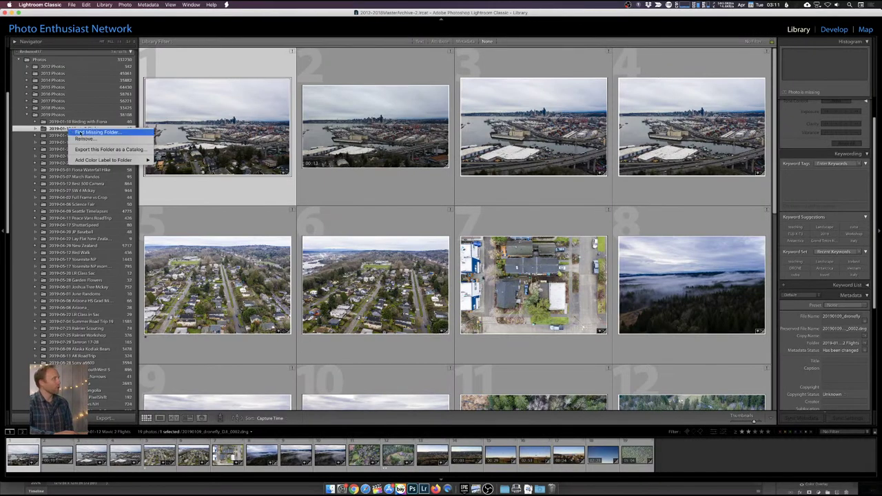
pyautogui.click(61, 130)
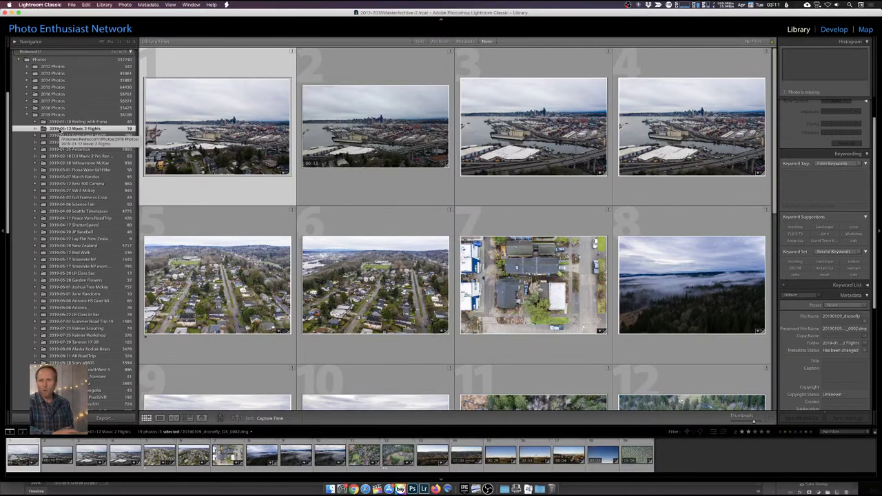
pyautogui.rightClick(62, 129)
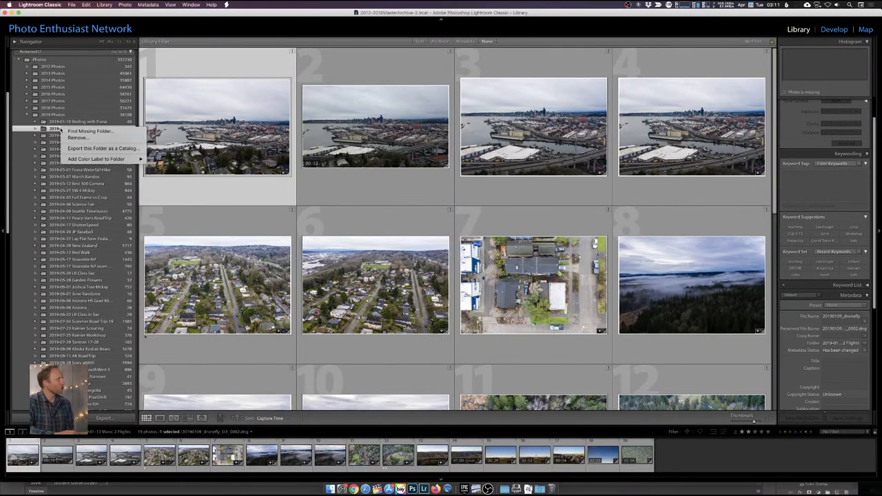
pyautogui.click(64, 131)
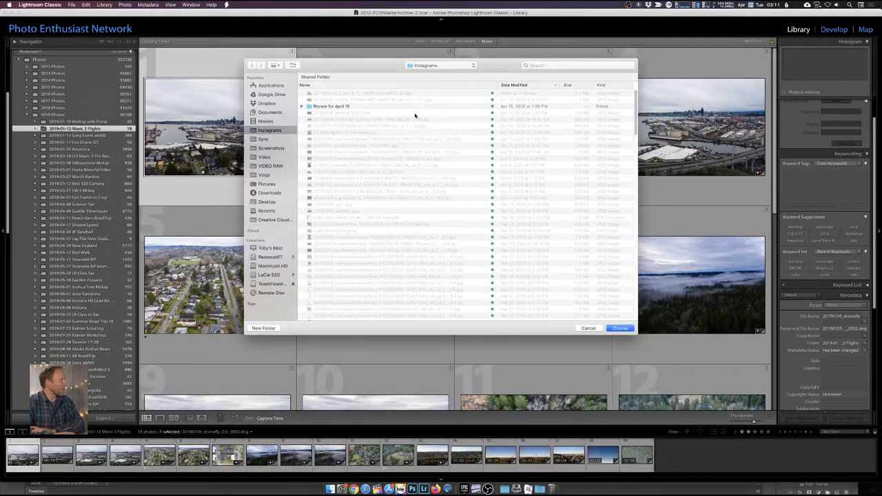
pyautogui.click(274, 258)
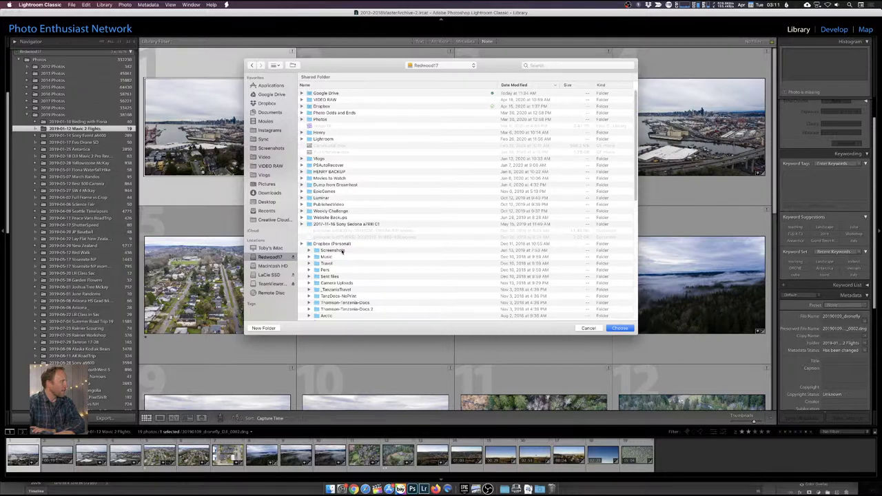
pyautogui.click(301, 243)
pyautogui.scroll(-3, 369, 262)
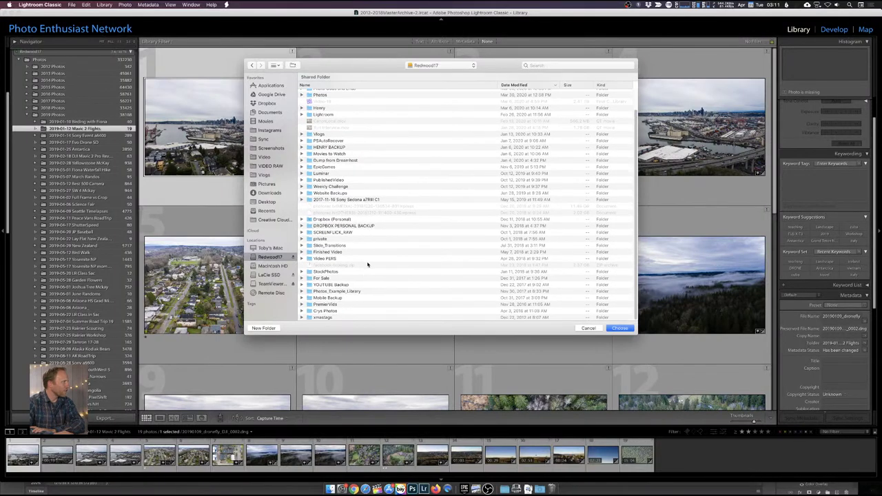
pyautogui.scroll(3, 369, 263)
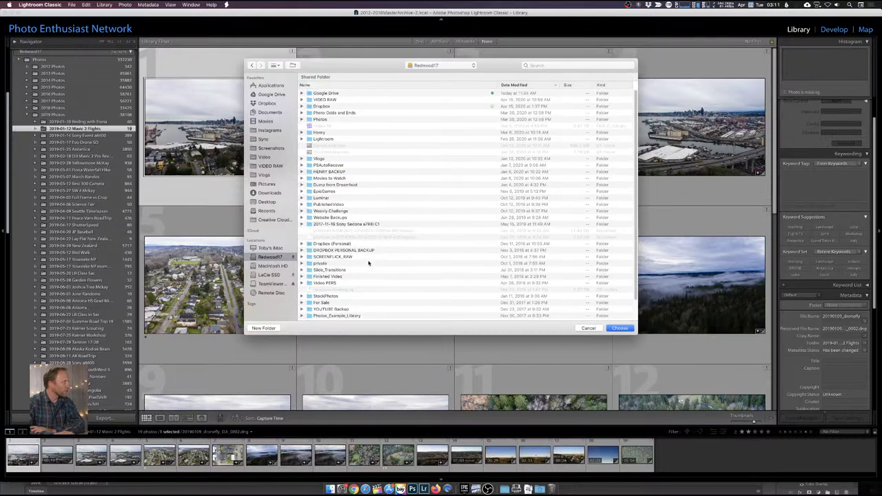
pyautogui.doubleClick(320, 119)
pyautogui.click(336, 93)
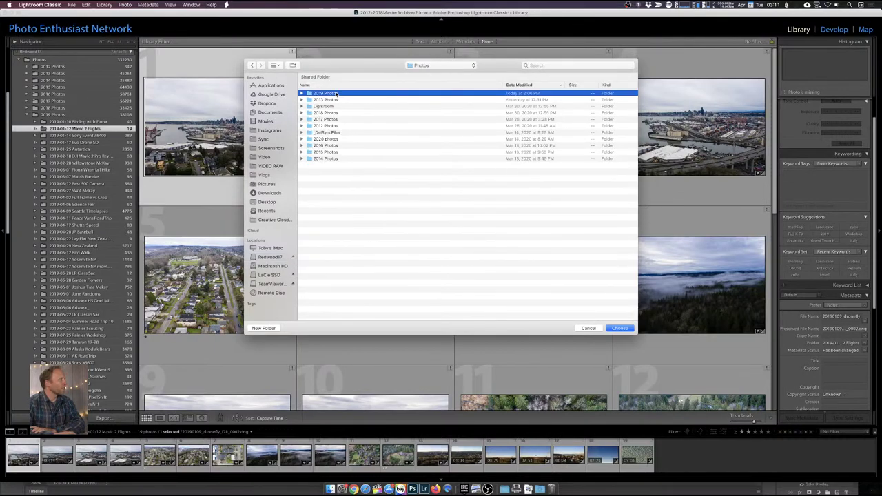
pyautogui.doubleClick(336, 93)
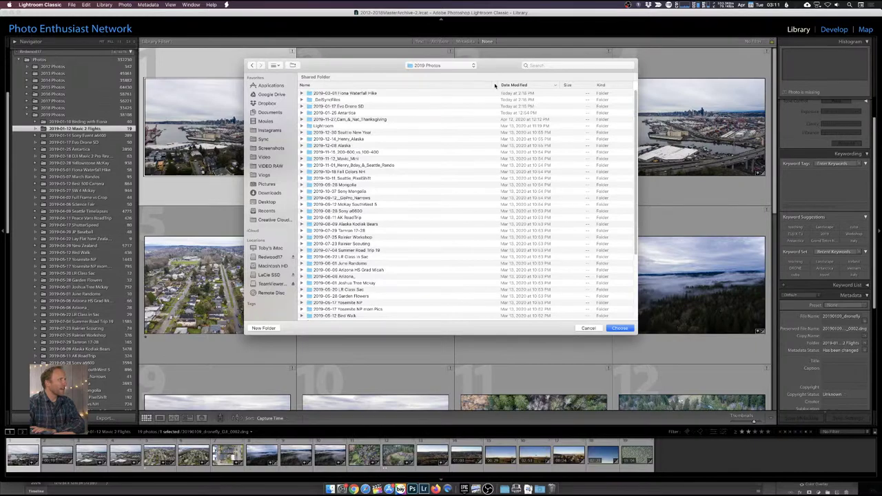
# Sort the 2019 Photos subfolders by name and look through them for the missing Mavic 2 Flights folder.
pyautogui.click(449, 85)
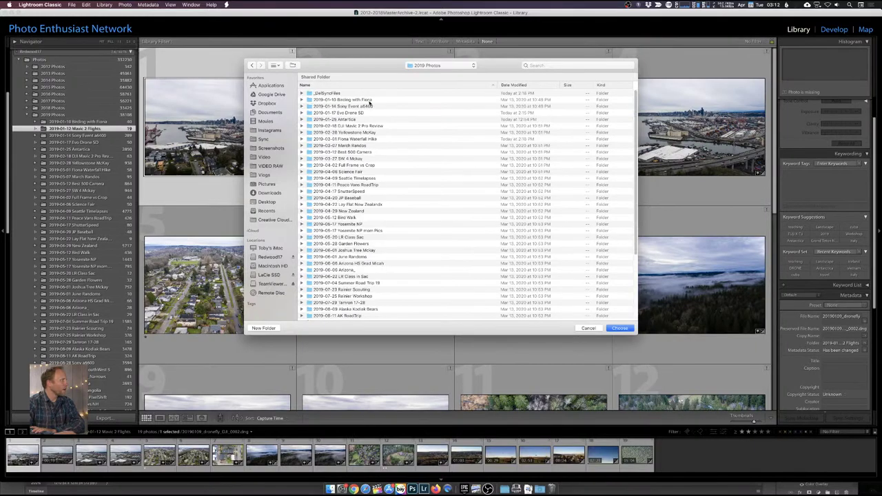
pyautogui.moveTo(337, 67); pyautogui.dragTo(230, 90)
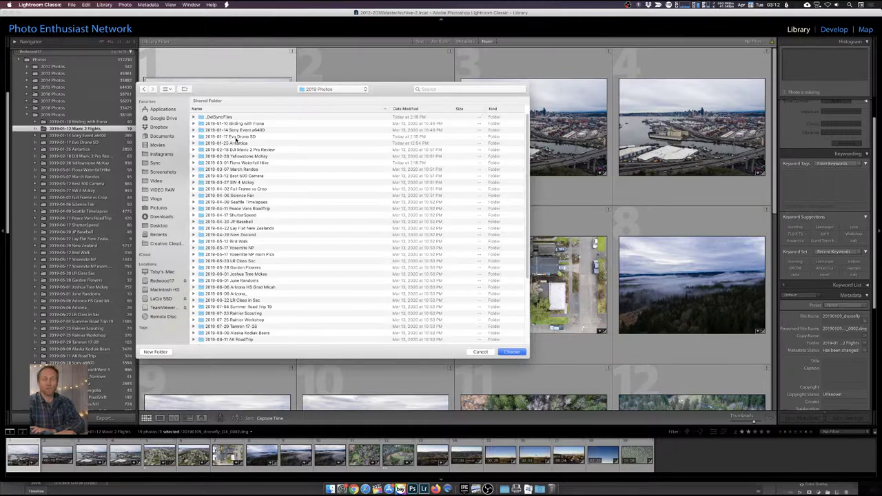
pyautogui.scroll(-5, 255, 225)
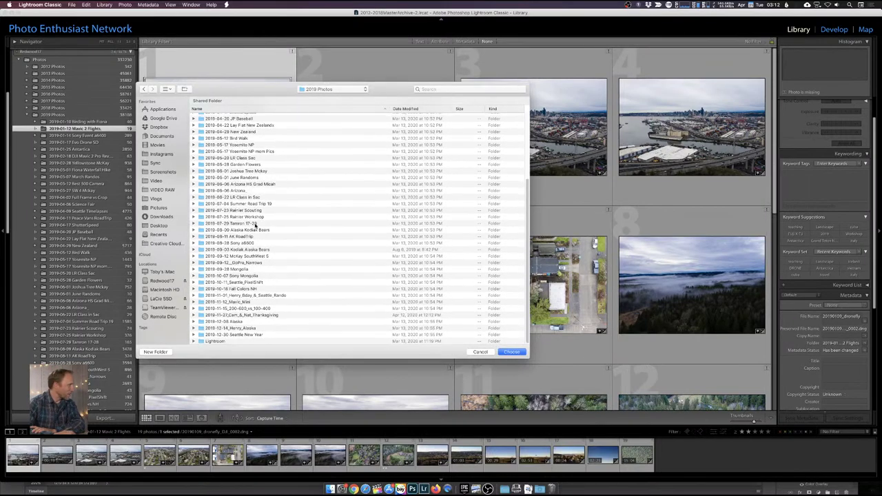
pyautogui.scroll(5, 255, 225)
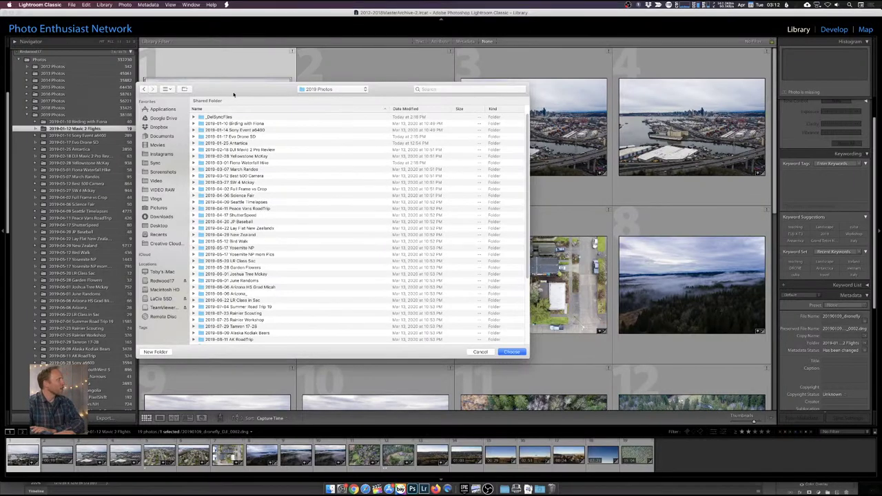
# Search This Mac for the folder name "Mavic 2 Flights".
pyautogui.click(448, 88)
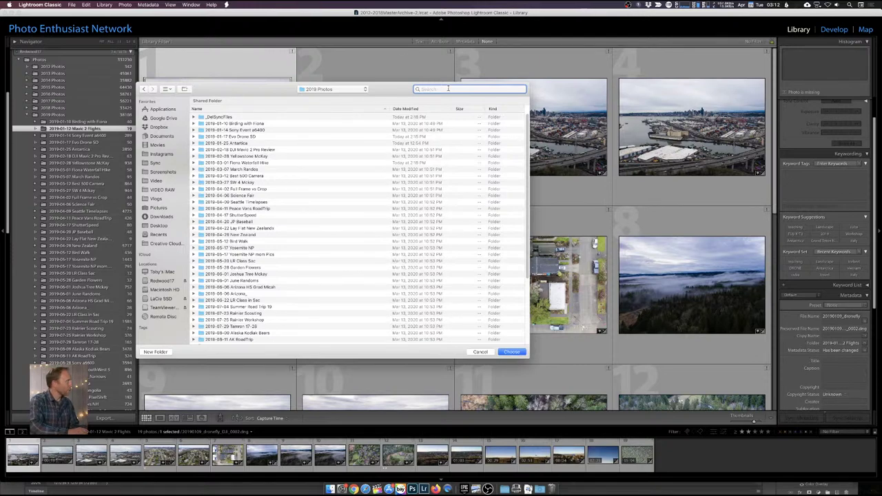
pyautogui.write('Mavic')
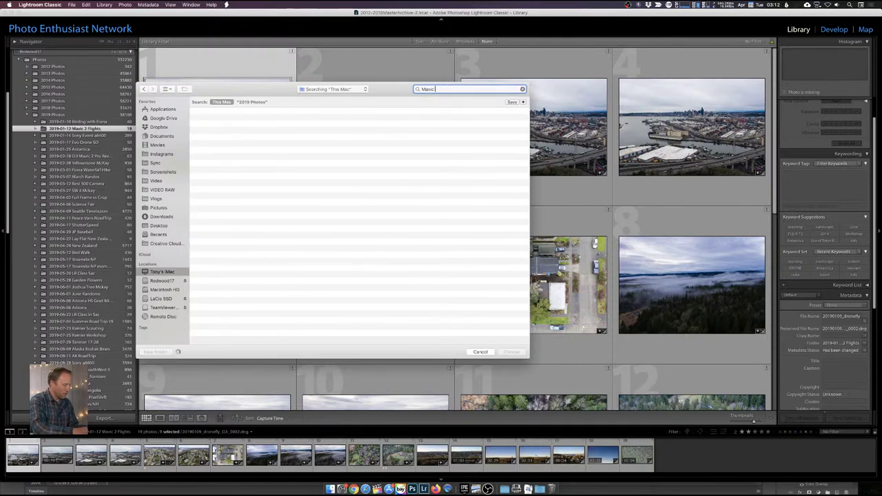
pyautogui.write(' 2 Flights')
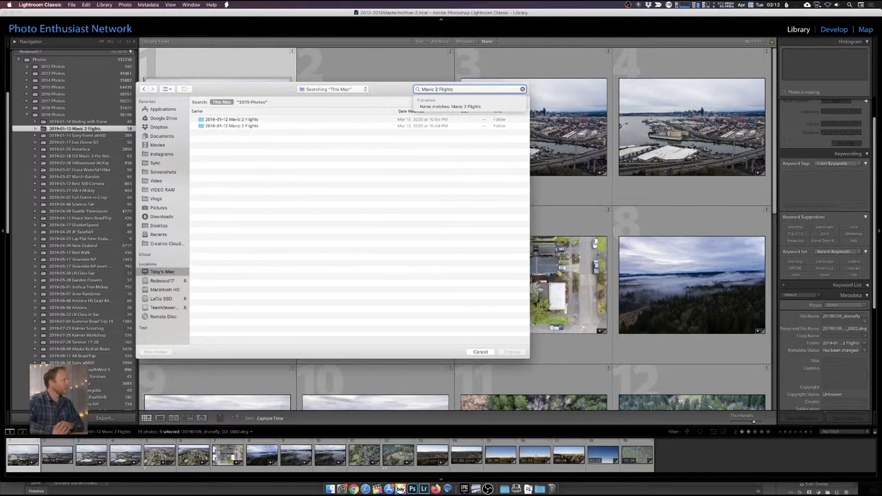
# Compare the paths of the matching folders and relink to the 2019-01-12 Mavic 2 Flights folder directly inside _DelSyncFiles.
pyautogui.click(310, 138)
pyautogui.click(260, 126)
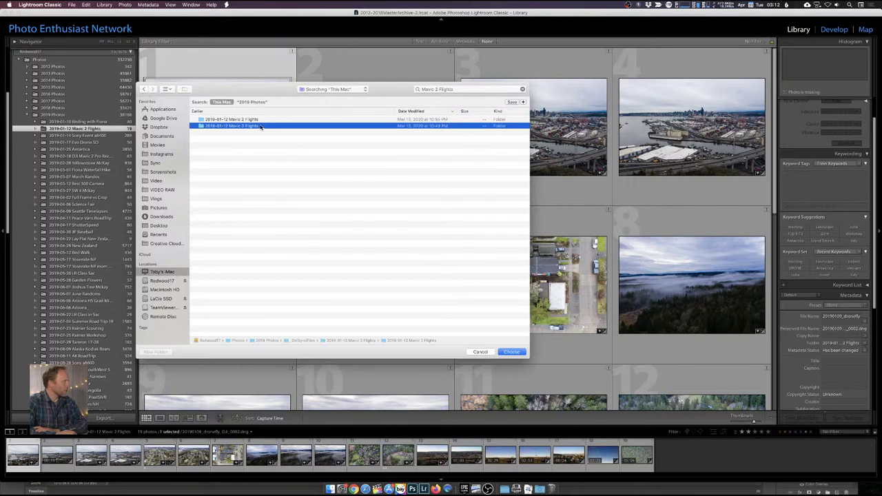
pyautogui.click(262, 121)
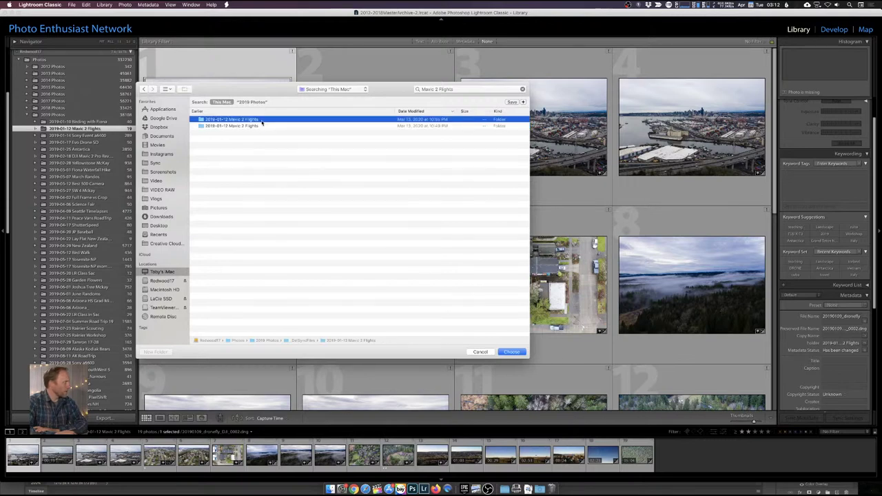
pyautogui.click(262, 126)
pyautogui.click(262, 120)
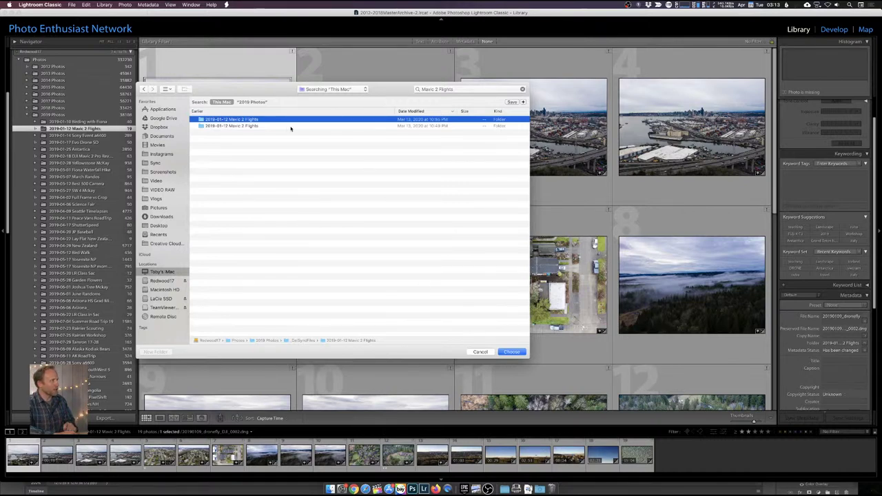
pyautogui.click(516, 355)
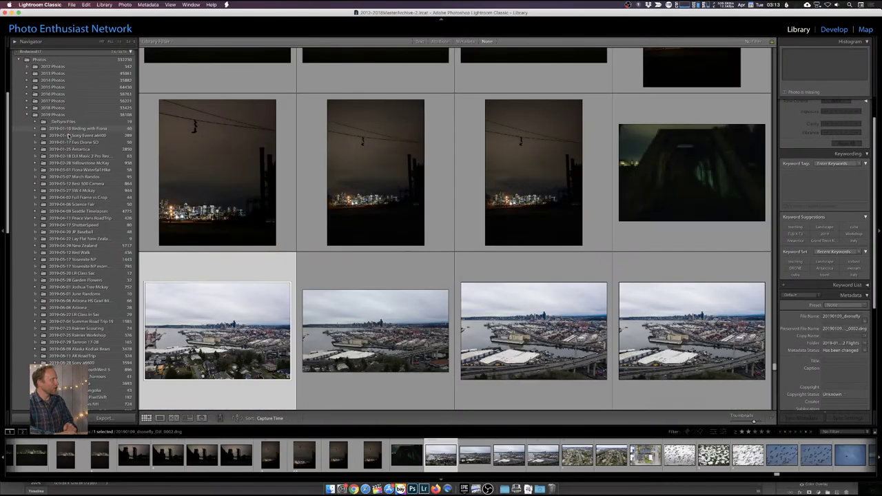
# Move the 2019-01-12 Mavic 2 Flights folder out of _DelSyncFiles and directly into the 2019 Photos folder.
pyautogui.click(66, 122)
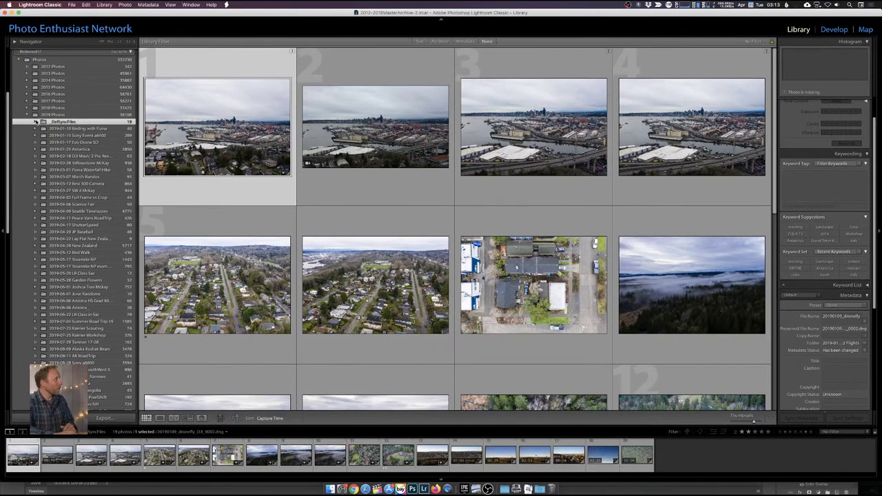
pyautogui.click(35, 121)
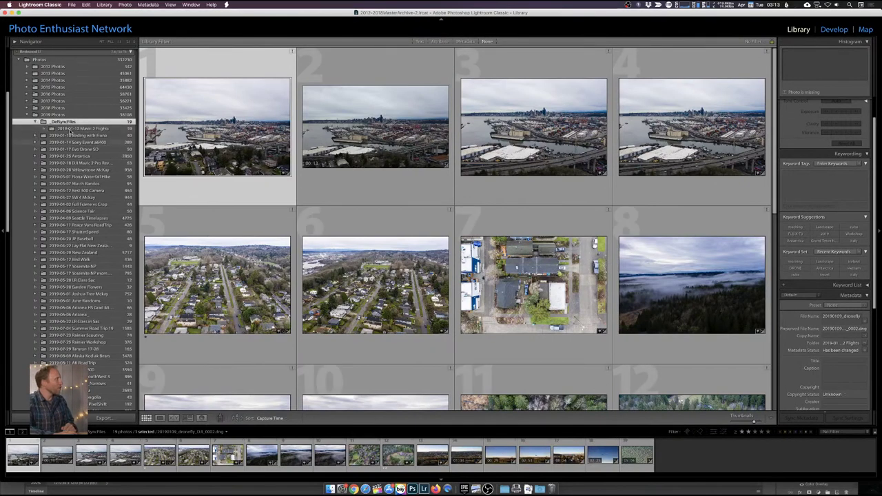
pyautogui.click(75, 129)
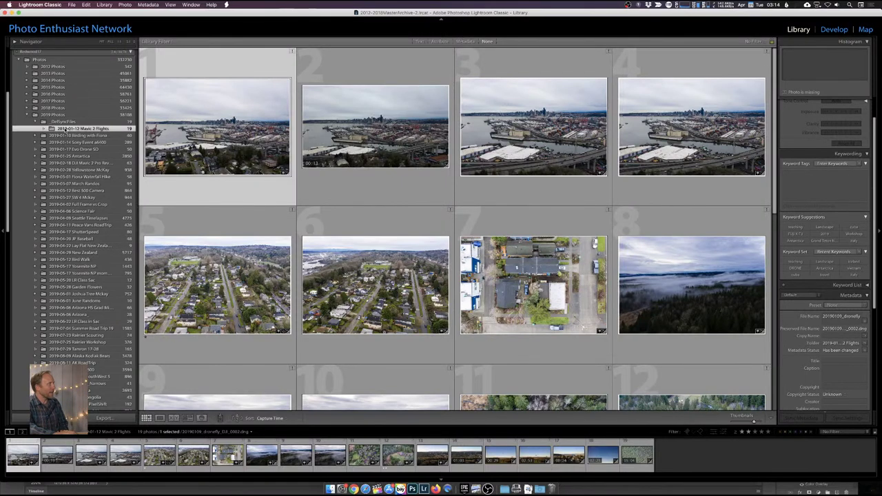
pyautogui.moveTo(62, 129); pyautogui.dragTo(52, 115)
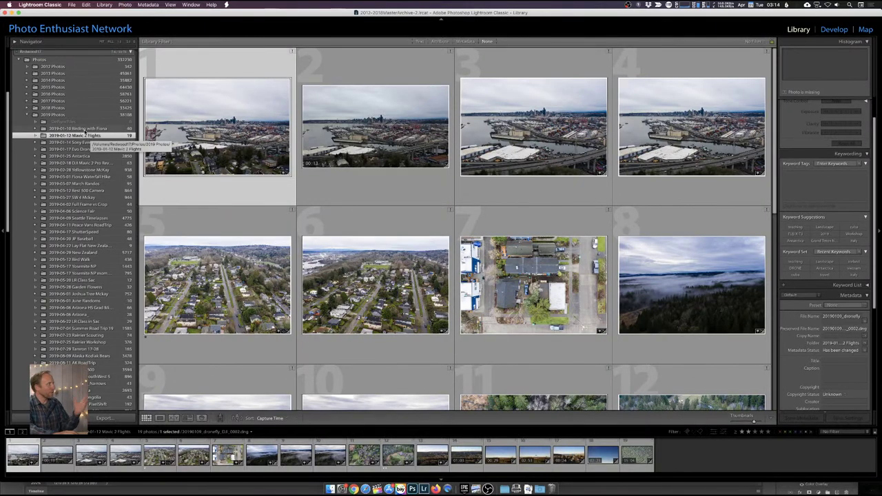
# Remove the empty _DelSyncFiles folder from the catalog and show the 2019-01-12 Mavic 2 Flights folder.
pyautogui.click(66, 122)
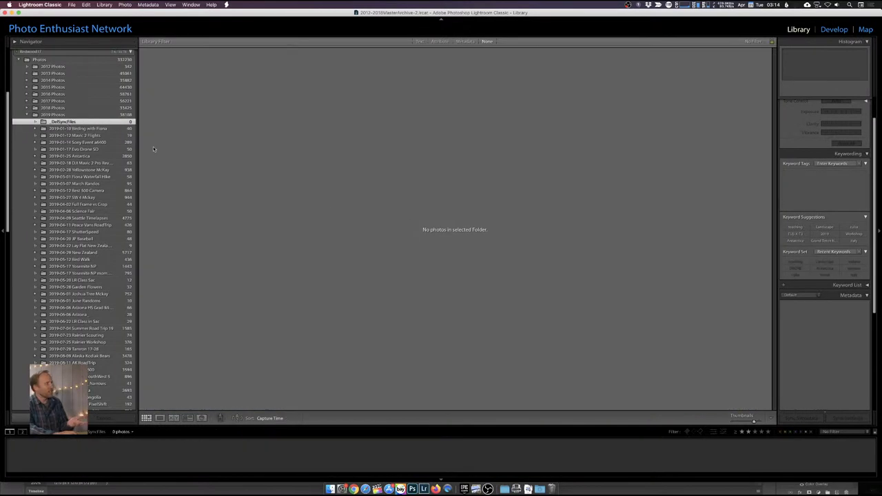
pyautogui.rightClick(75, 123)
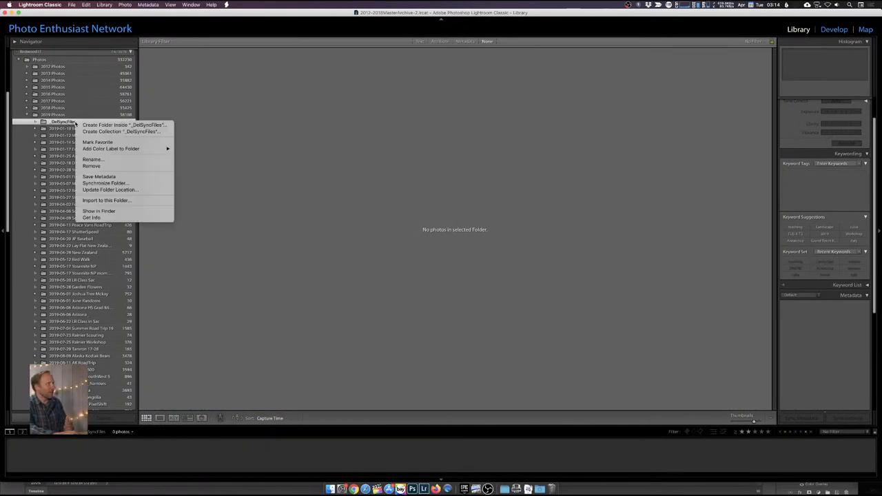
pyautogui.click(107, 165)
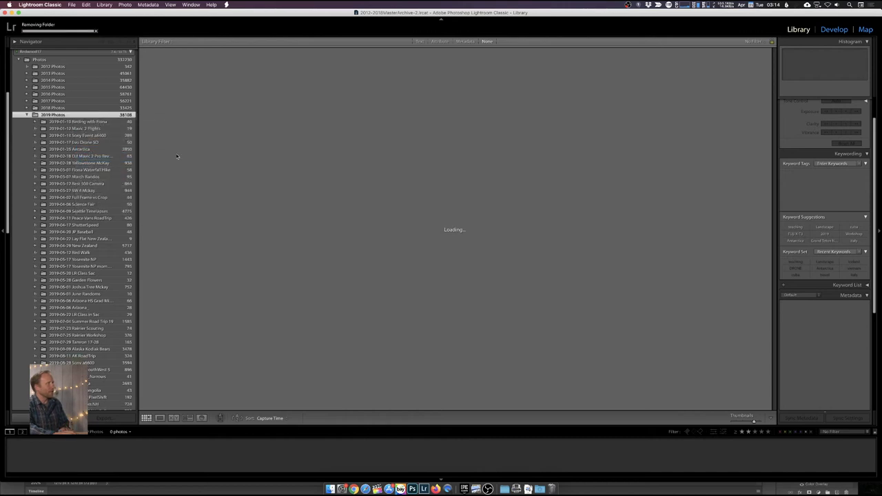
pyautogui.click(87, 129)
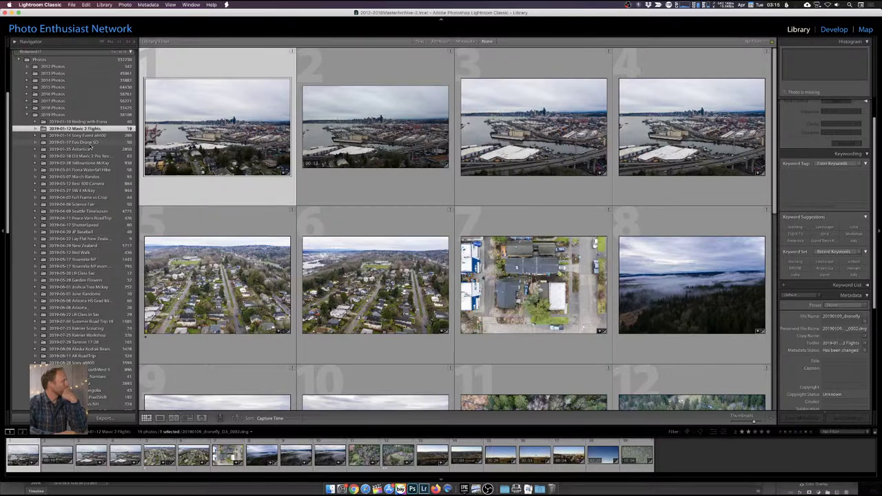
# Filter the 2019-01-17 Evo Drone SD folder by a two-star rating and check the file status of the photos.
pyautogui.click(90, 143)
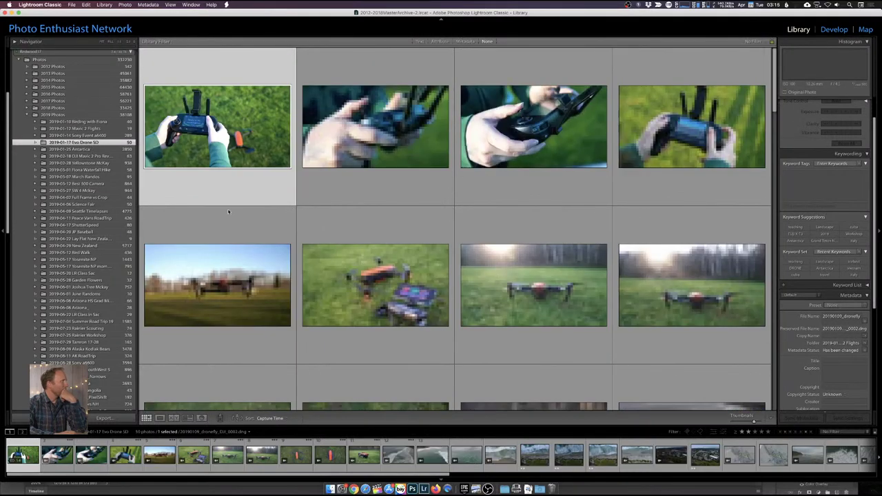
pyautogui.click(749, 433)
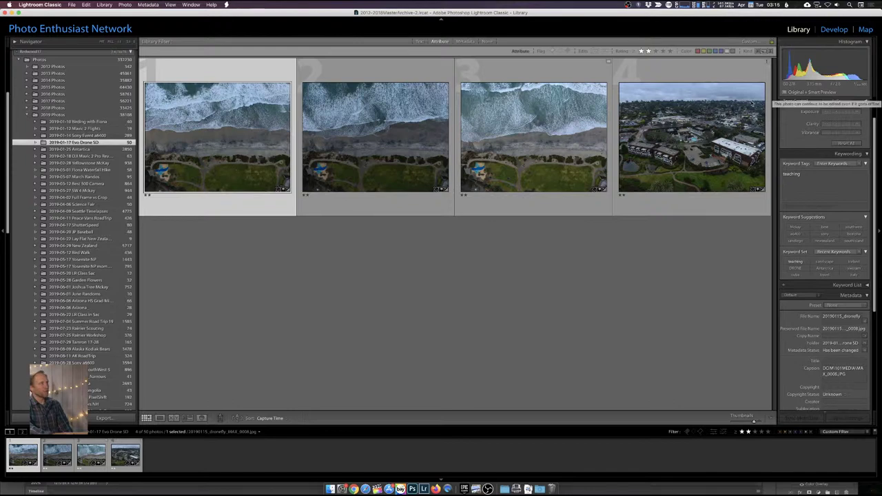
pyautogui.click(387, 139)
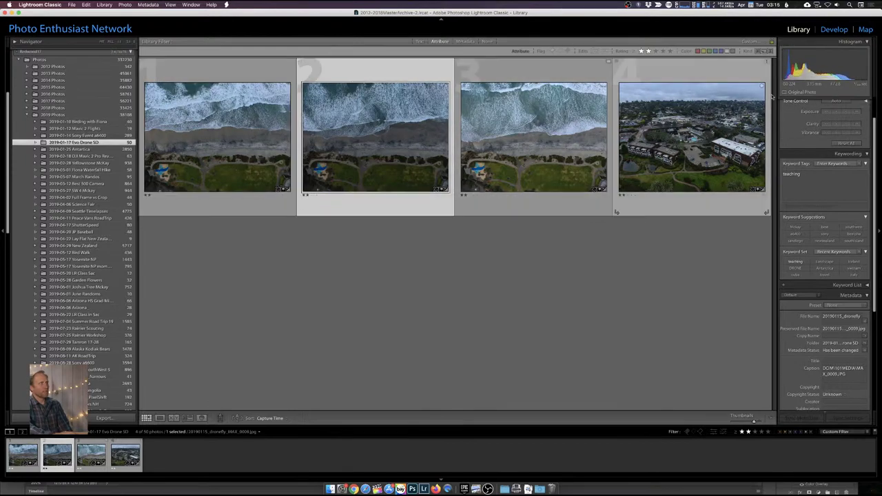
pyautogui.press('Right')
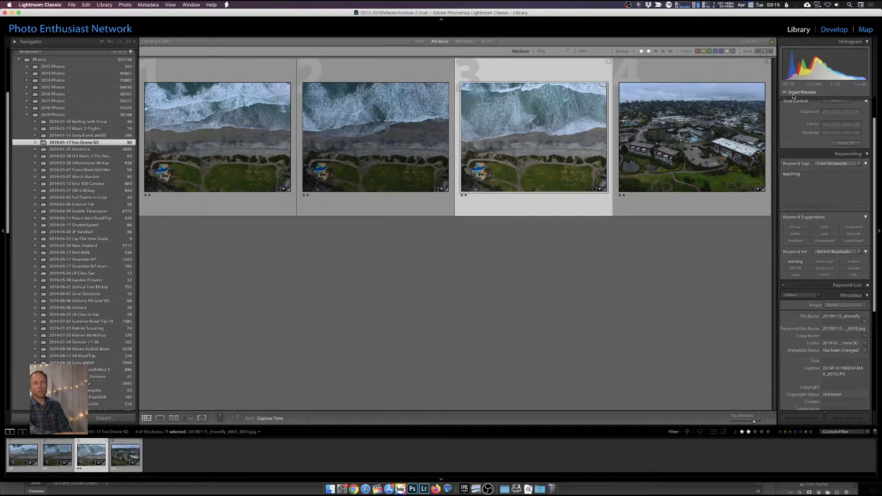
pyautogui.click(689, 102)
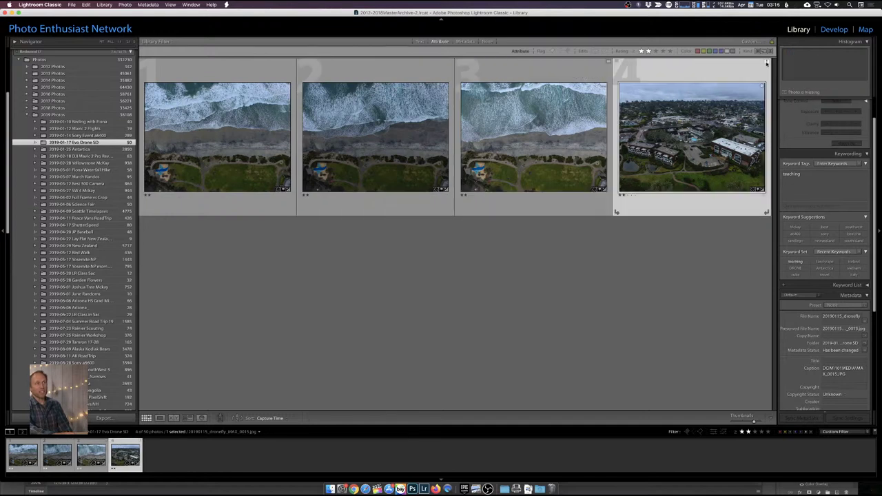
# Compare the file status of the first three photos and inspect 20190115_dronefly_MAX_0010.jpg enlarged.
pyautogui.click(196, 142)
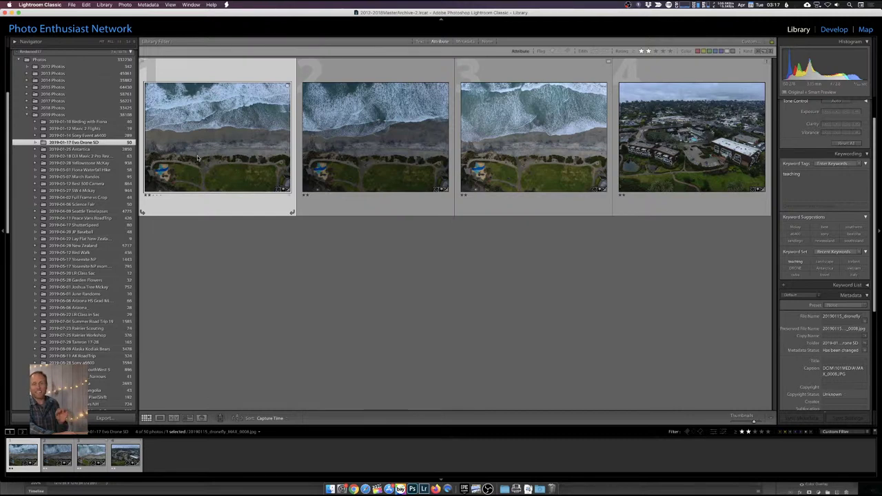
pyautogui.click(371, 159)
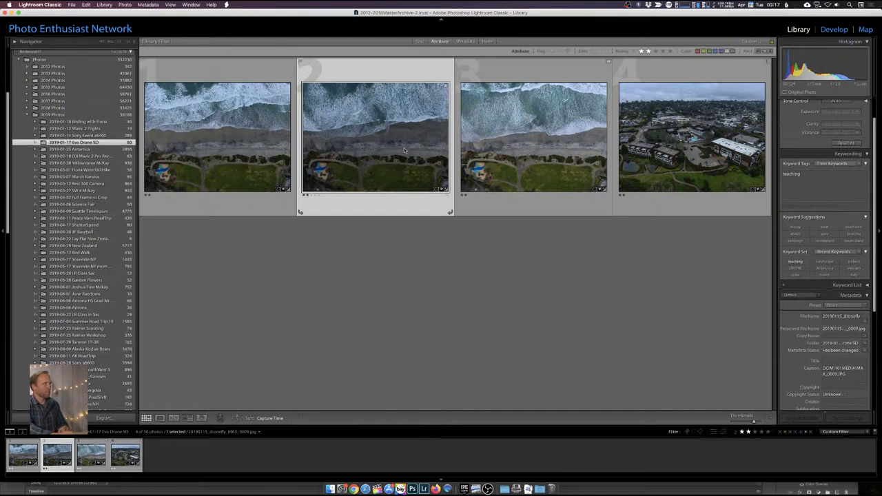
pyautogui.click(549, 143)
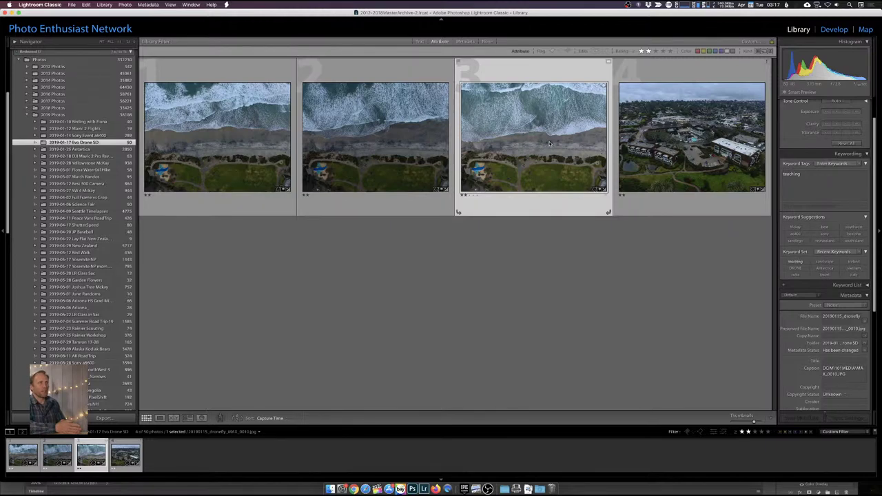
pyautogui.doubleClick(539, 153)
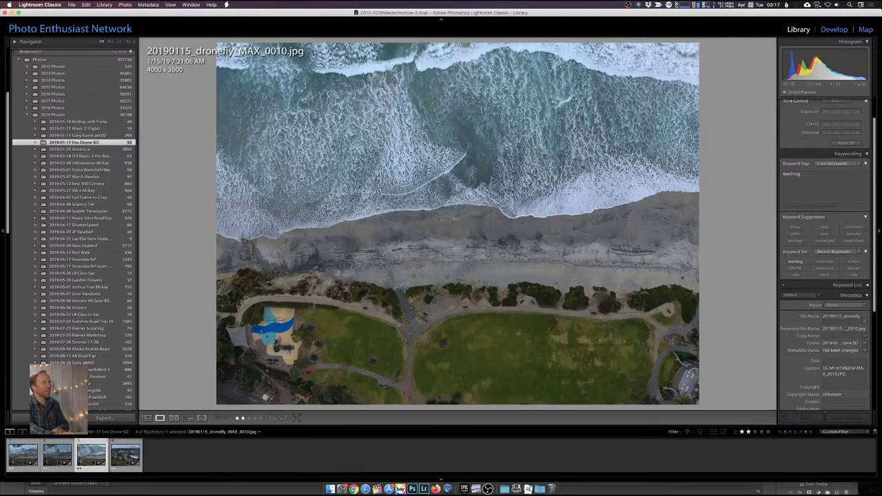
pyautogui.click(517, 199)
pyautogui.click(505, 232)
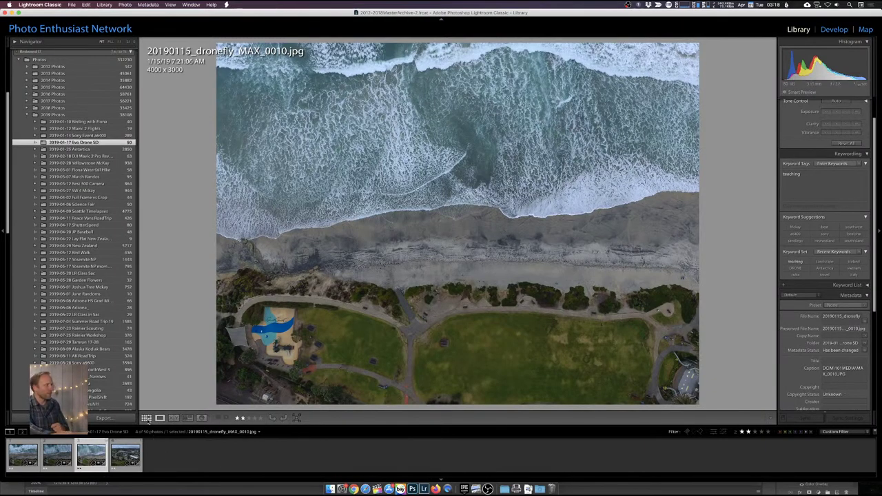
pyautogui.click(146, 418)
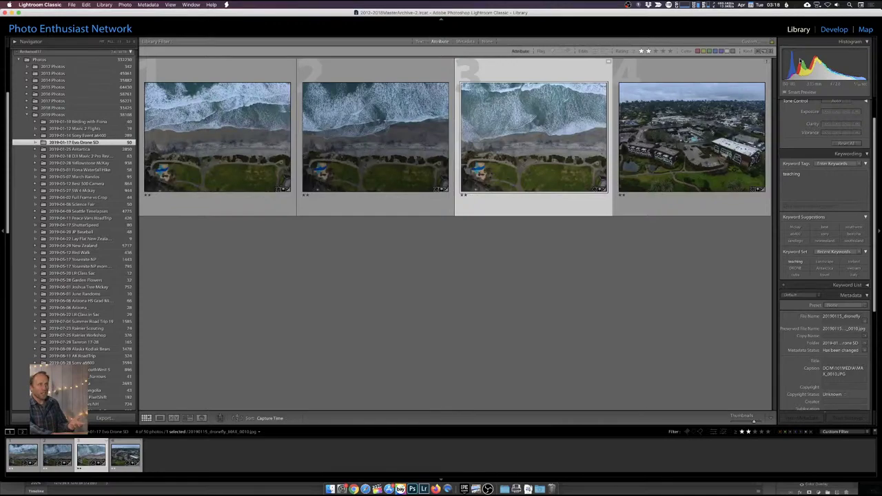
# Edit 20190115_dronefly_MAX_0010.jpg in Develop with Exposure +0.40, Contrast +48 and Saturation +23, and return to the grid.
pyautogui.click(834, 29)
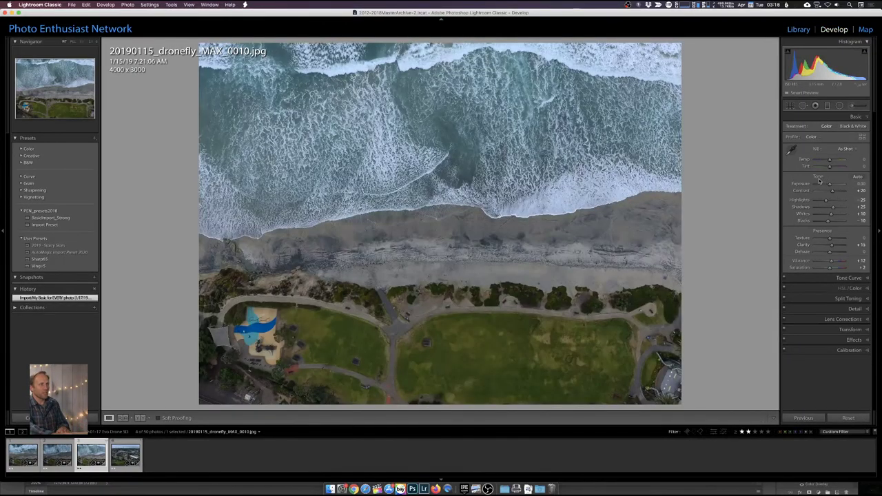
pyautogui.moveTo(830, 184); pyautogui.dragTo(825, 184)
pyautogui.moveTo(831, 185); pyautogui.dragTo(835, 190)
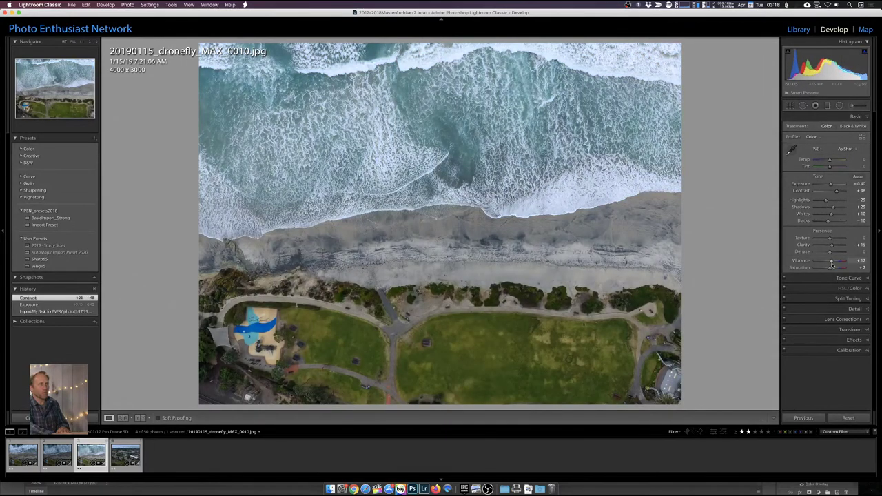
pyautogui.moveTo(830, 268); pyautogui.dragTo(833, 268)
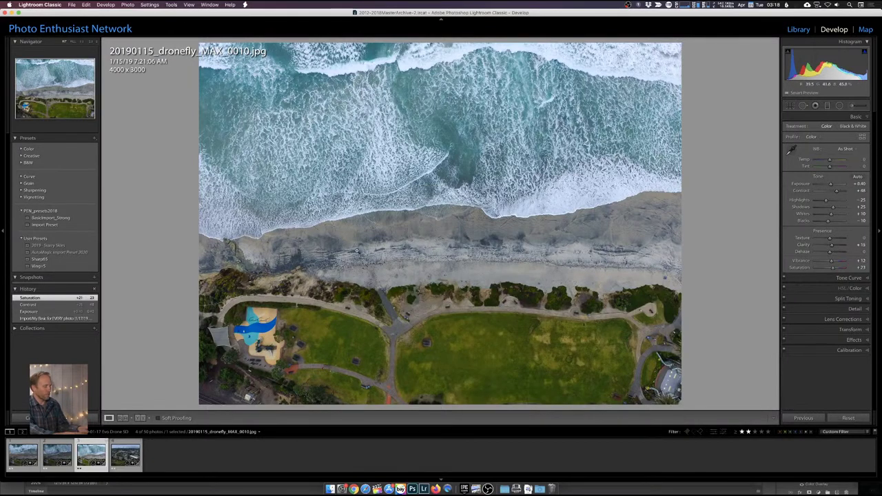
pyautogui.press('g')
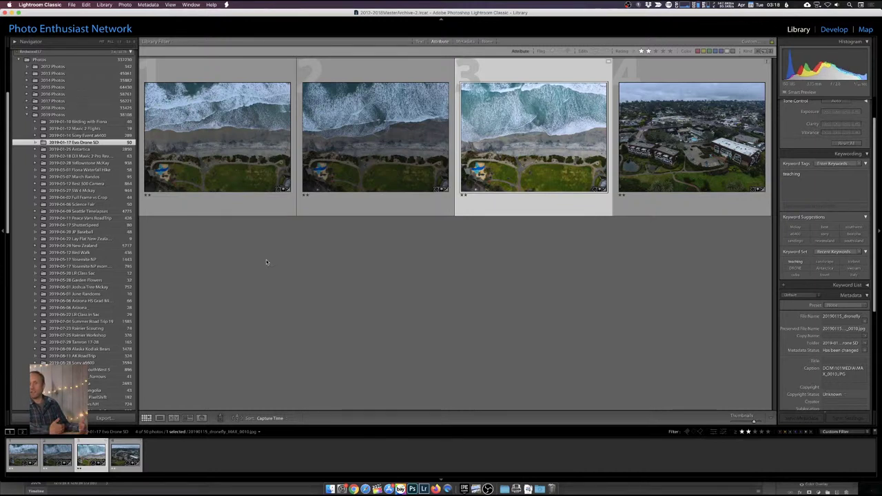
# Start locating the missing fourth photo, copying the file name 20190115_dronefly_MAX_0015.jpg from the missing-file message.
pyautogui.click(655, 162)
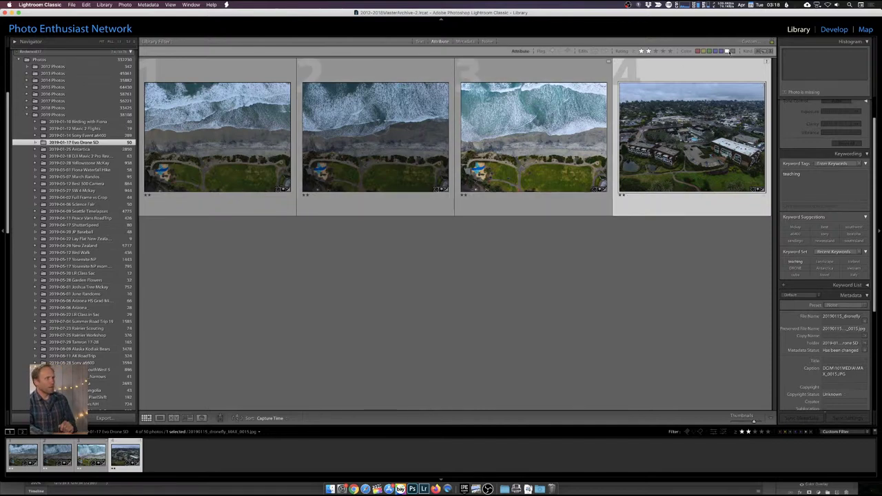
pyautogui.click(767, 62)
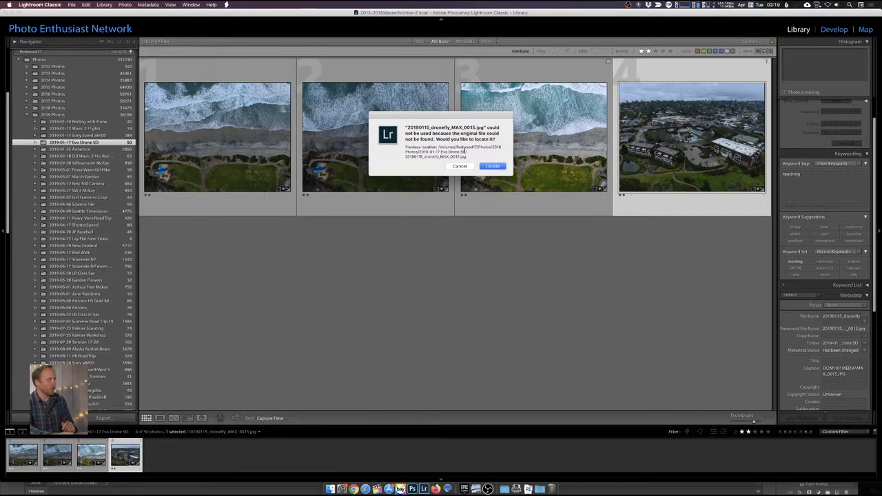
pyautogui.moveTo(405, 127); pyautogui.dragTo(485, 127)
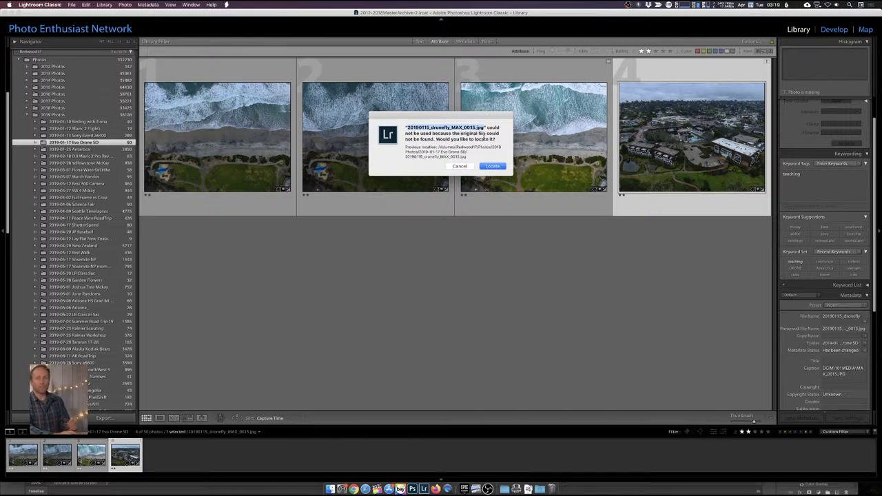
pyautogui.press('super+c')
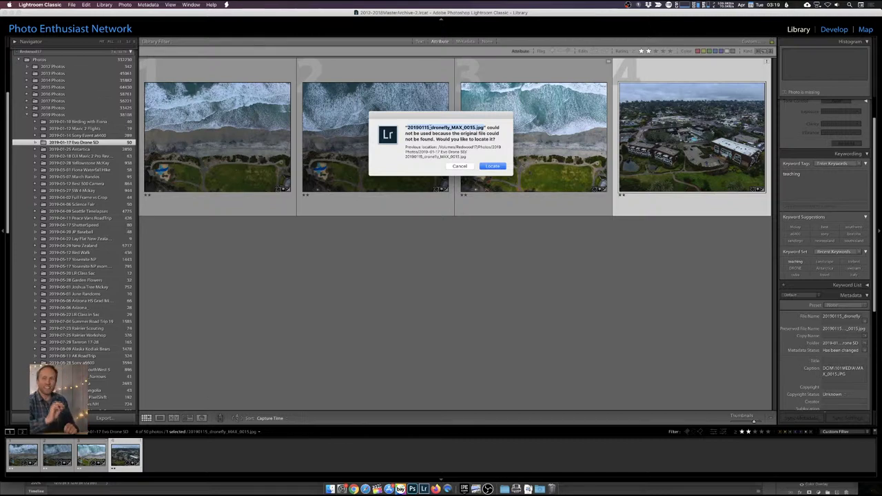
pyautogui.click(495, 170)
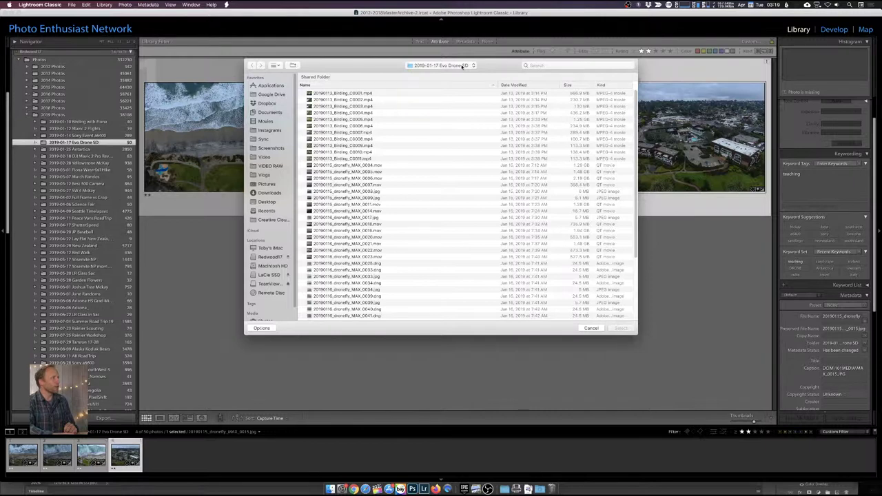
# Search This Mac for the file name 20190115_dronefly_MAX_0015.jpg.
pyautogui.click(548, 65)
pyautogui.press('super+v')
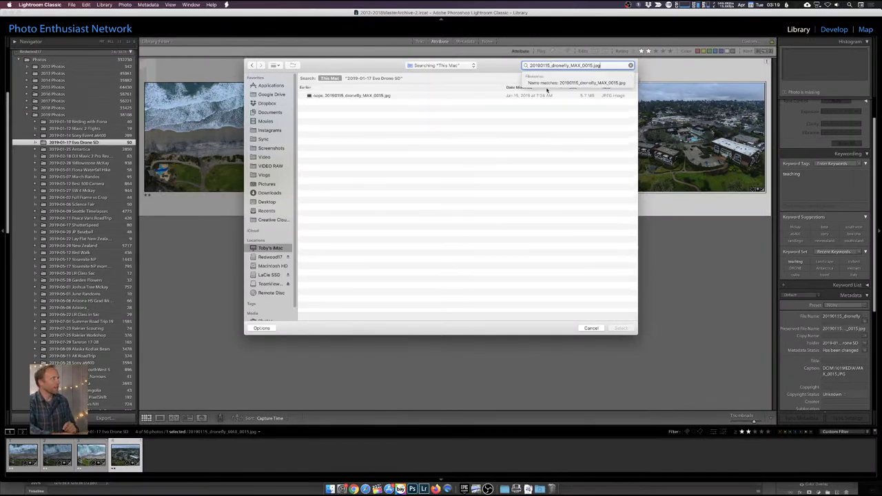
pyautogui.click(474, 191)
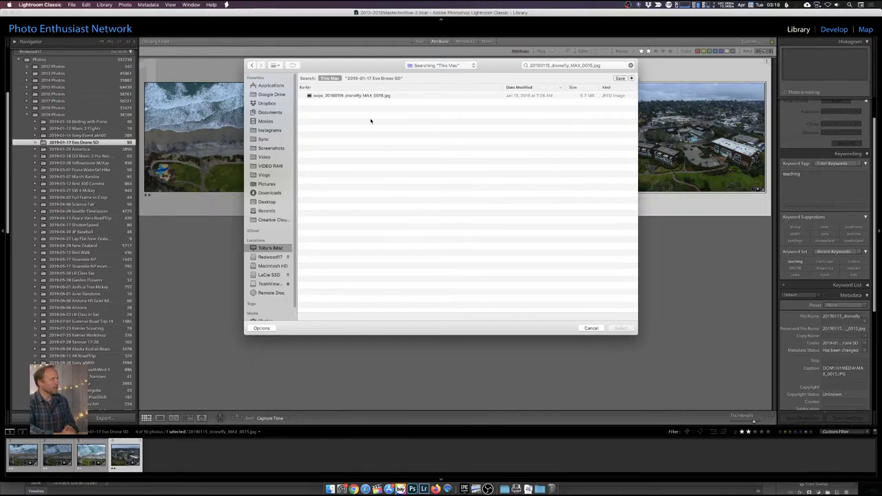
# Rename the found oops_20190115_dronefly_MAX_0015.jpg to 20190115_dronefly_MAX_0015.jpg and try to relink the missing photo to it.
pyautogui.click(372, 95)
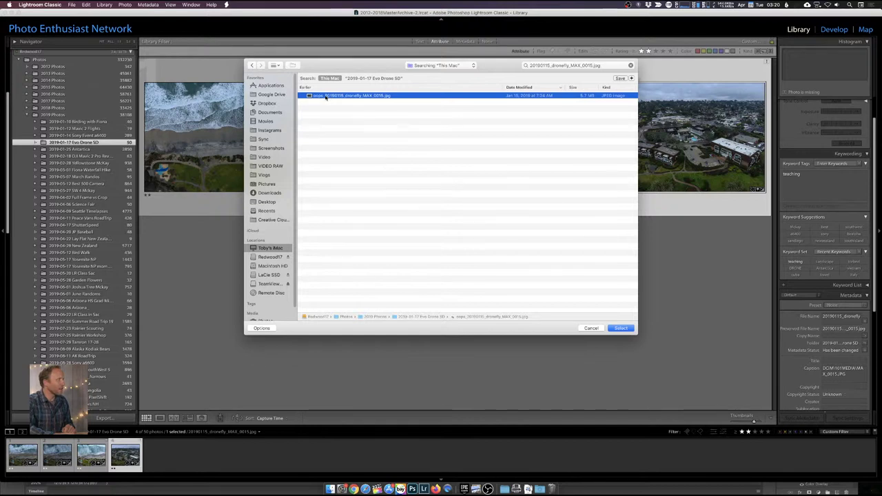
pyautogui.rightClick(326, 98)
pyautogui.click(329, 97)
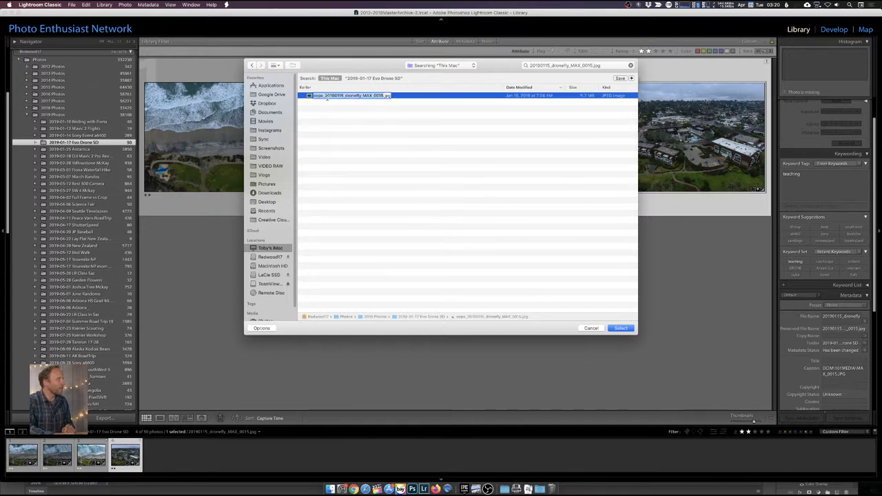
pyautogui.press('BackSpace')
pyautogui.press('BackSpace')
pyautogui.press('BackSpace')
pyautogui.press('BackSpace')
pyautogui.press('BackSpace')
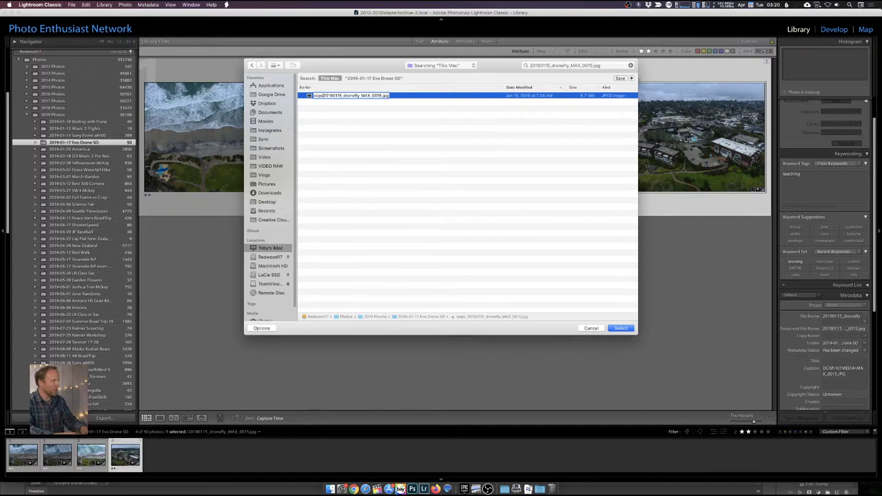
pyautogui.press('Return')
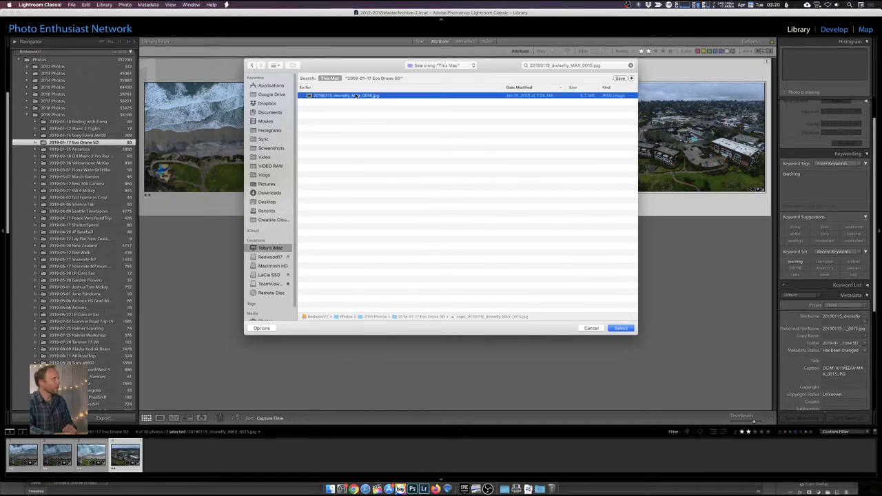
pyautogui.click(621, 328)
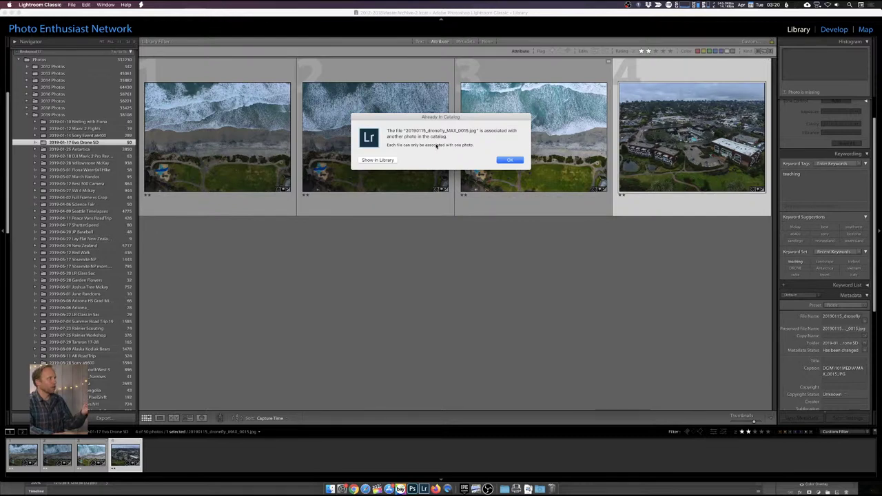
# Close the already-in-catalog message and check the Smart Preview status of the third photo.
pyautogui.click(510, 160)
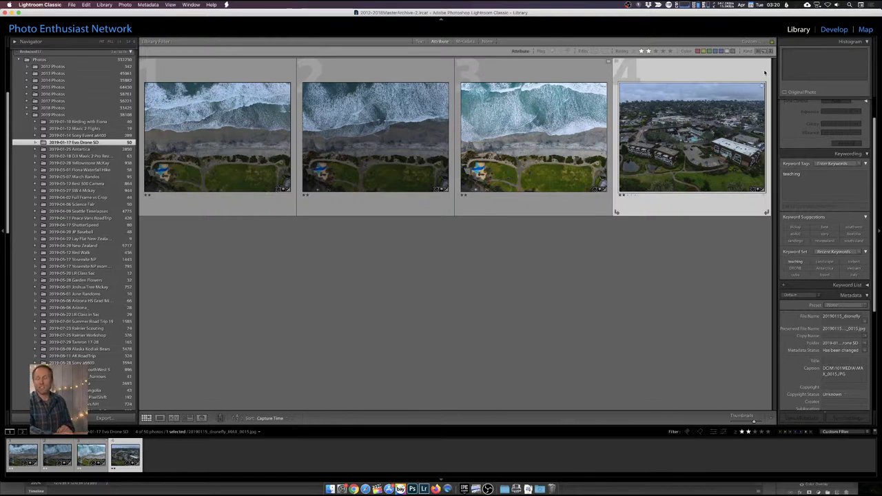
pyautogui.press('Left')
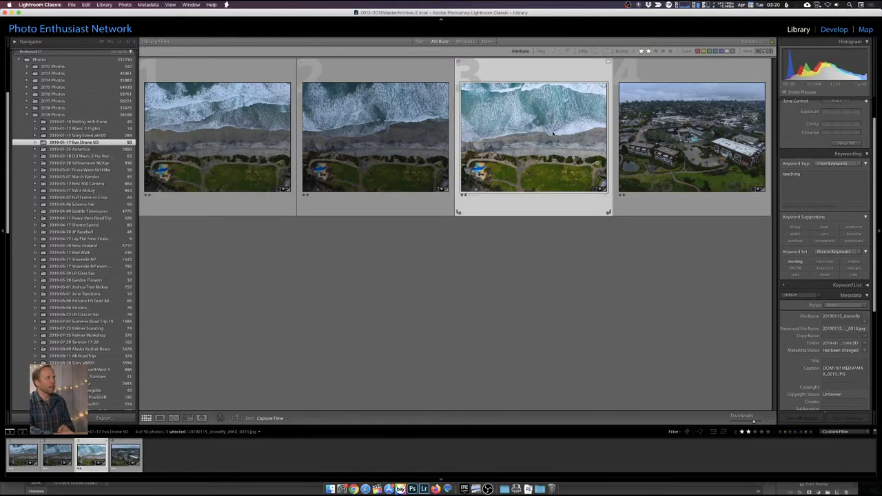
pyautogui.click(799, 92)
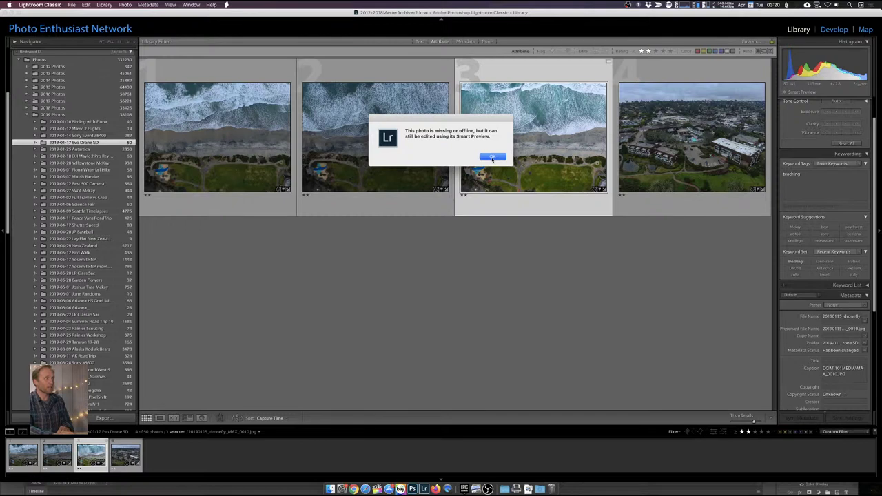
pyautogui.click(492, 157)
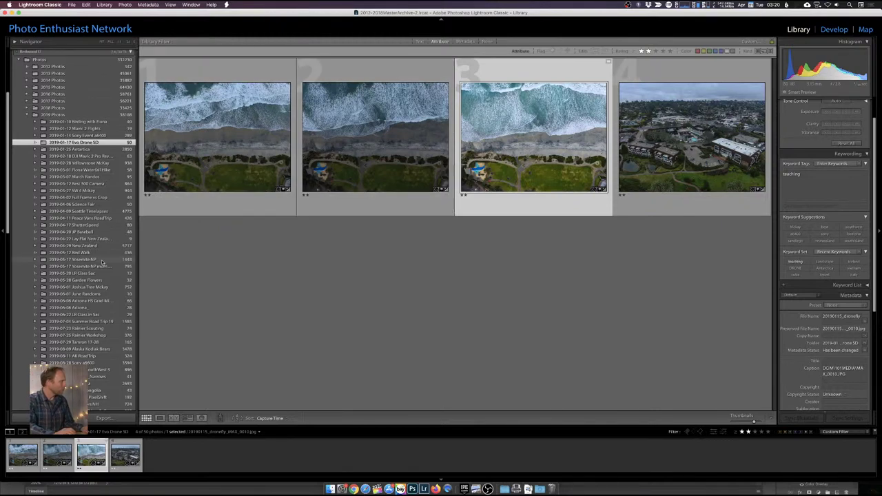
# Show the Teaching Workshop 3 collection and open its missing photo IMG_0002.CR3 enlarged.
pyautogui.scroll(-15, 102, 262)
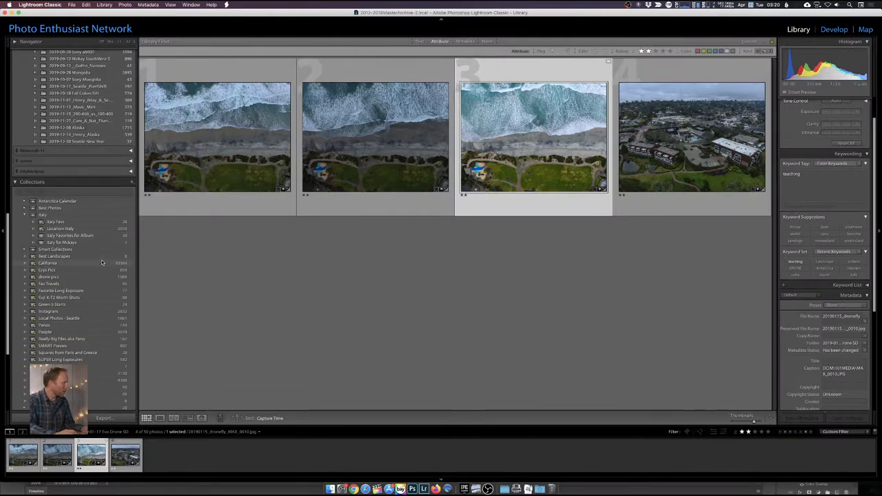
pyautogui.scroll(-1, 78, 361)
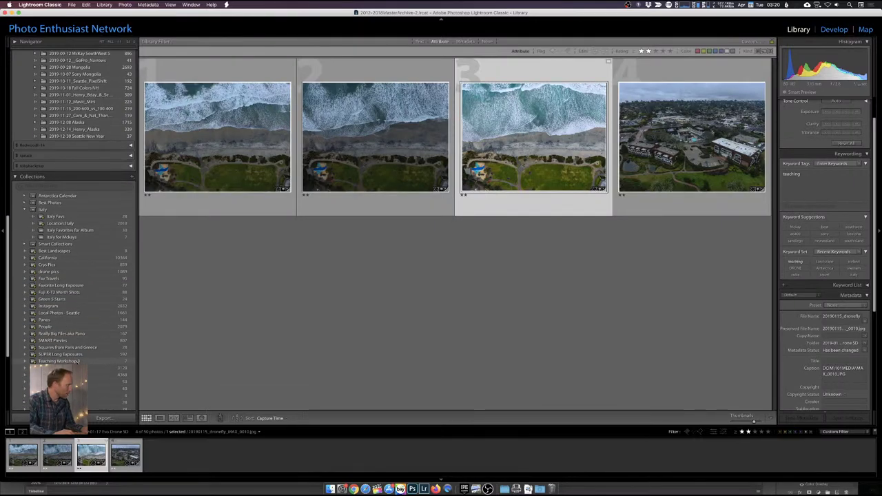
pyautogui.click(78, 361)
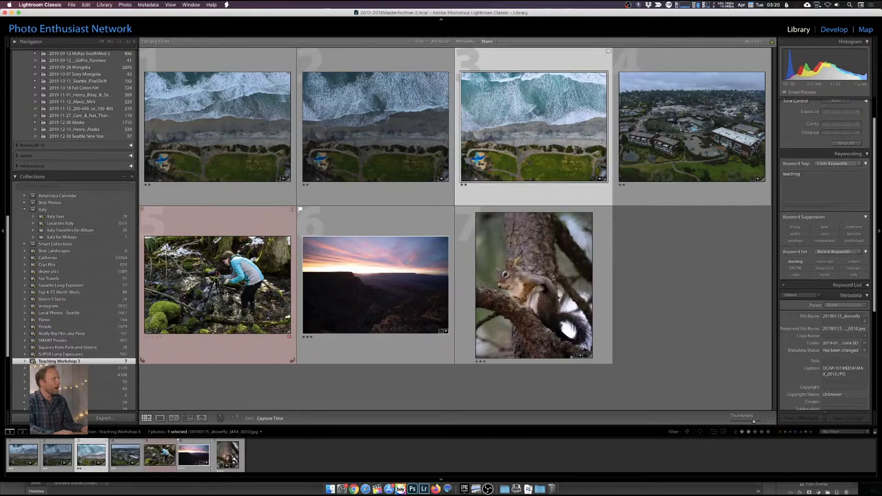
pyautogui.doubleClick(225, 292)
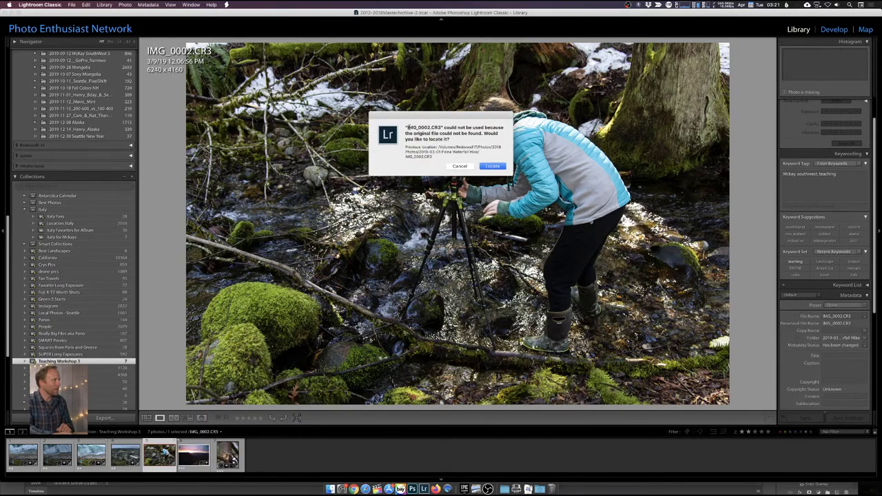
# Start locating the missing photo and search This Mac for files whose name matches IMG_0002.
pyautogui.moveTo(408, 128); pyautogui.dragTo(429, 127)
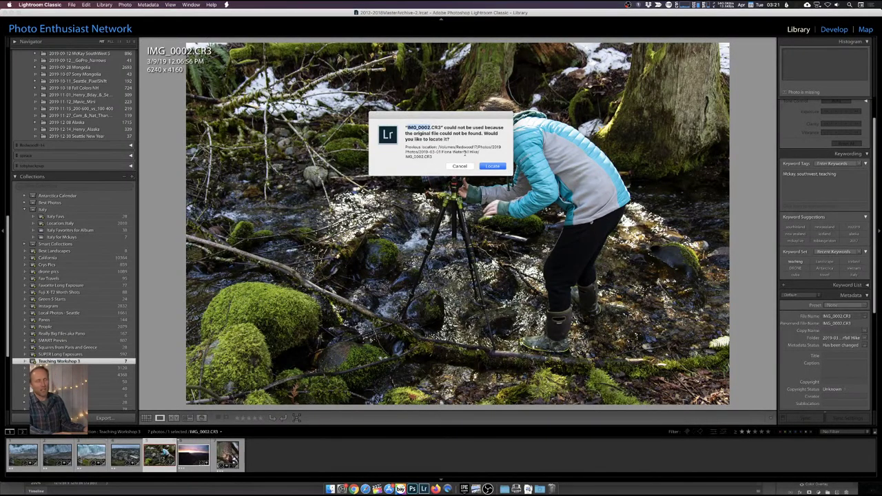
pyautogui.click(492, 166)
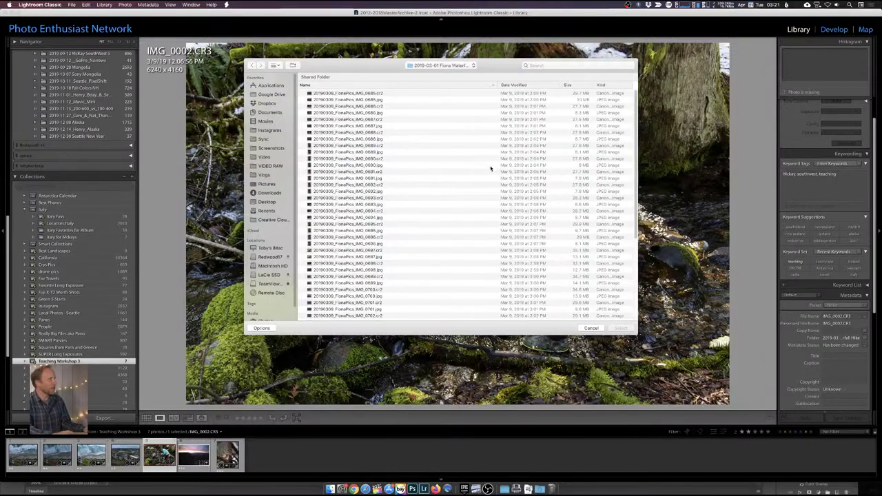
pyautogui.click(560, 66)
pyautogui.press('super+v')
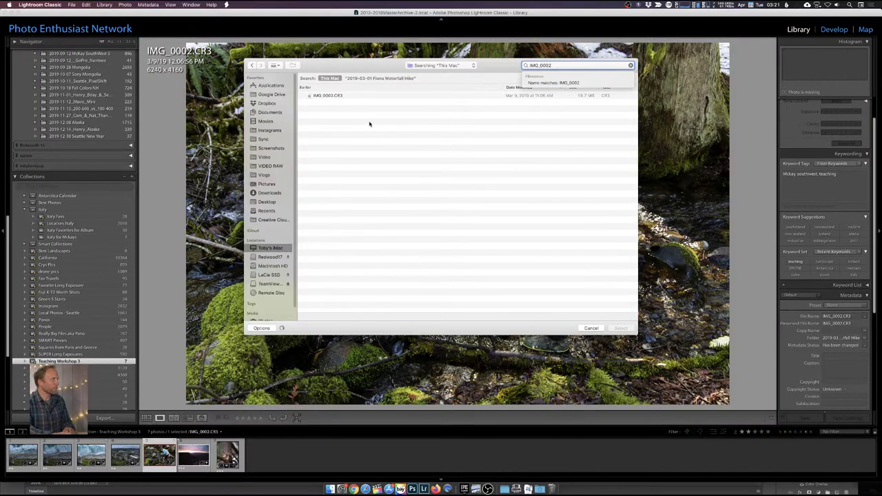
pyautogui.click(583, 83)
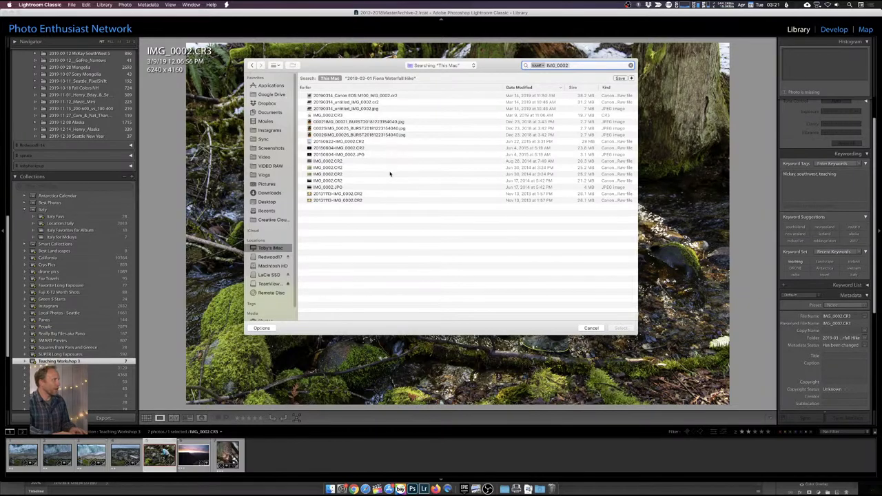
# Compare the locations of the found files and relink the photo to IMG_0002.CR3 dated Mar 9, 2019 in _DelSyncFiles.
pyautogui.click(352, 162)
pyautogui.press('Down')
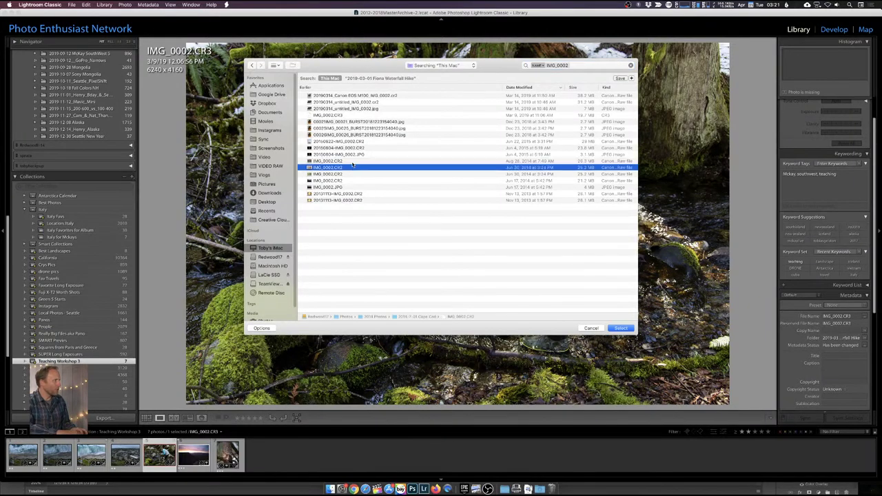
pyautogui.press('Down')
pyautogui.press('Down')
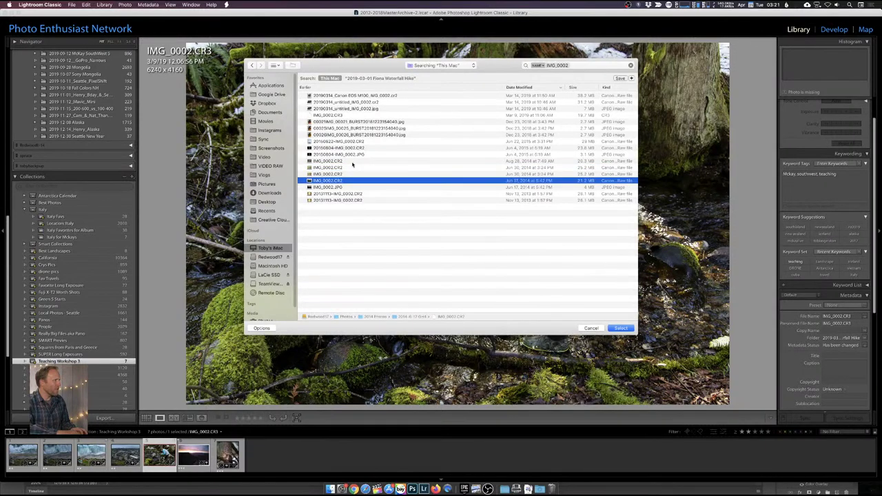
pyautogui.press('Down')
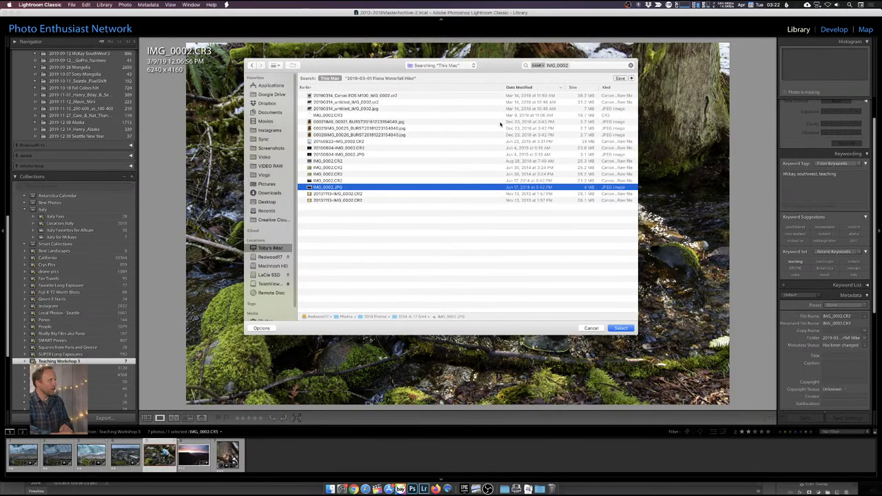
pyautogui.click(524, 116)
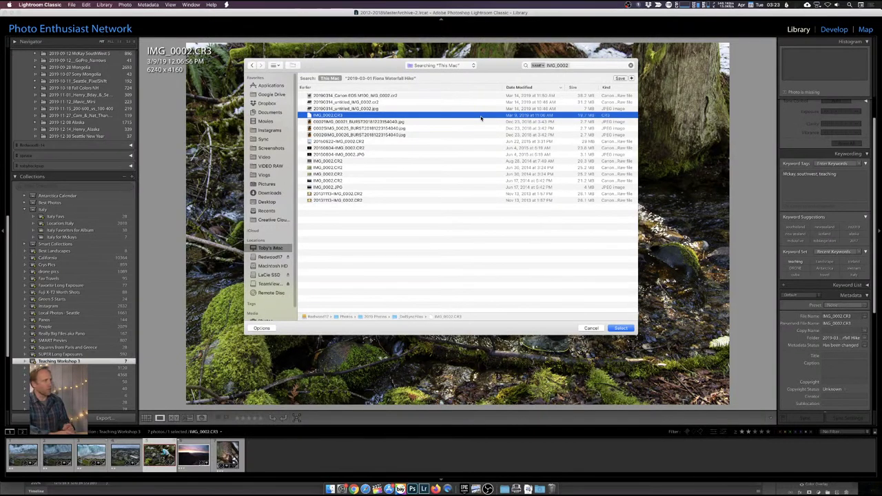
pyautogui.click(627, 330)
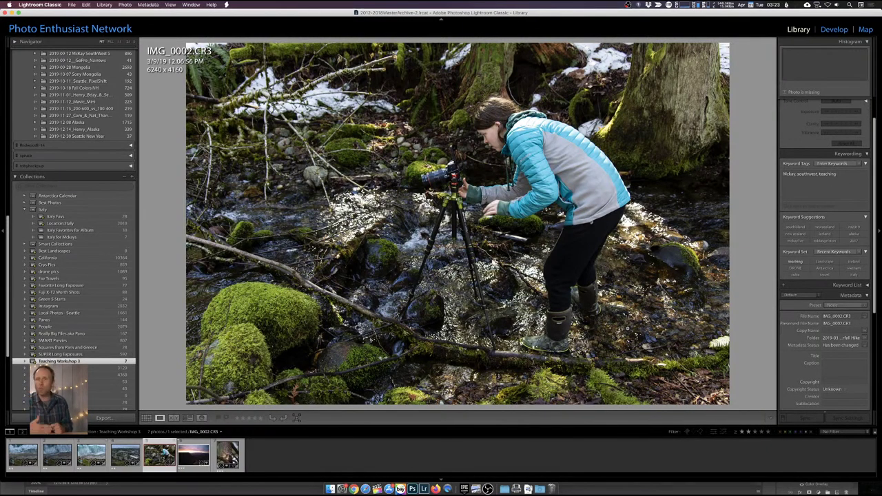
# Review the volumes in the folder list, collapsing Redwood17, looking inside the volume below it, and expanding Redwood17 again.
pyautogui.scroll(1, 75, 213)
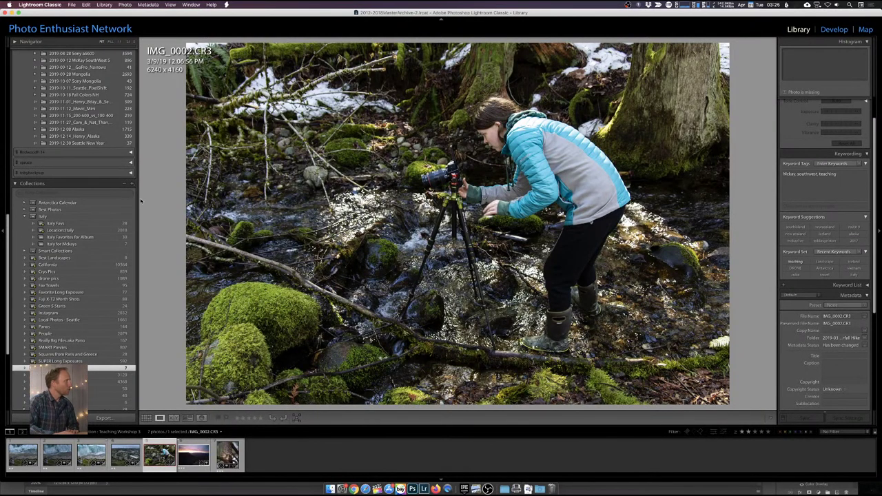
pyautogui.scroll(1, 94, 242)
pyautogui.scroll(15, 94, 242)
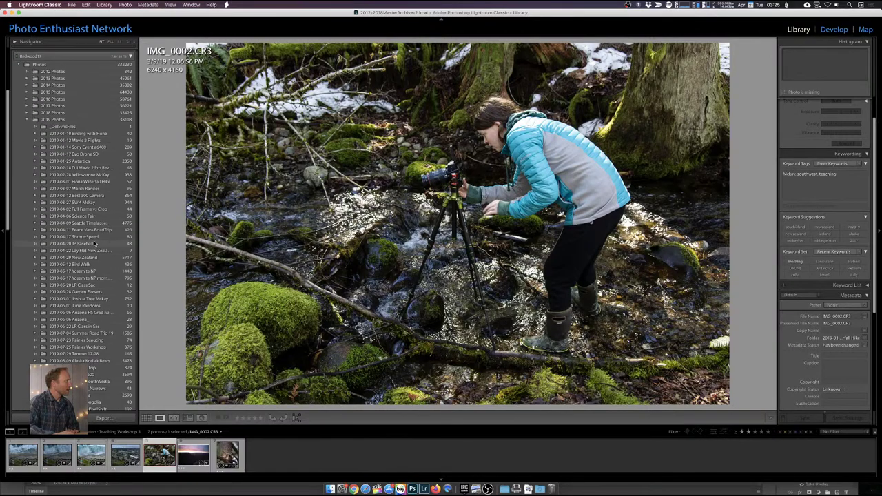
pyautogui.click(131, 156)
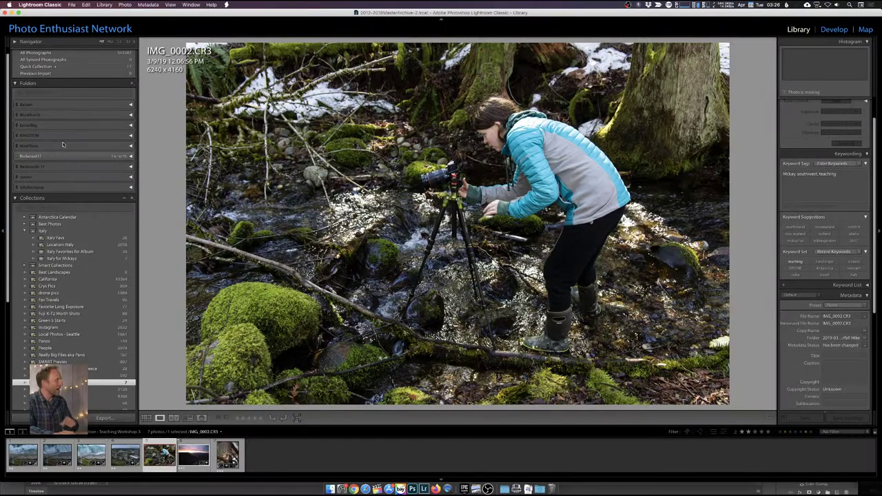
pyautogui.click(130, 167)
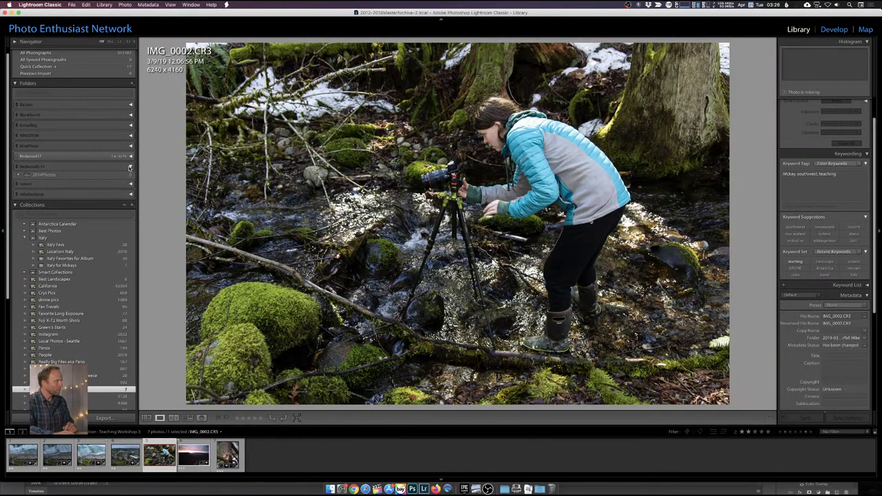
pyautogui.click(130, 167)
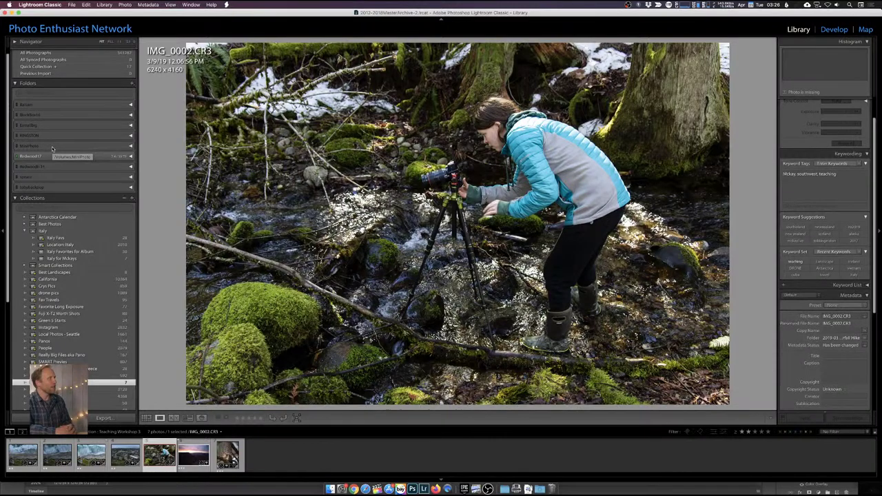
pyautogui.click(131, 157)
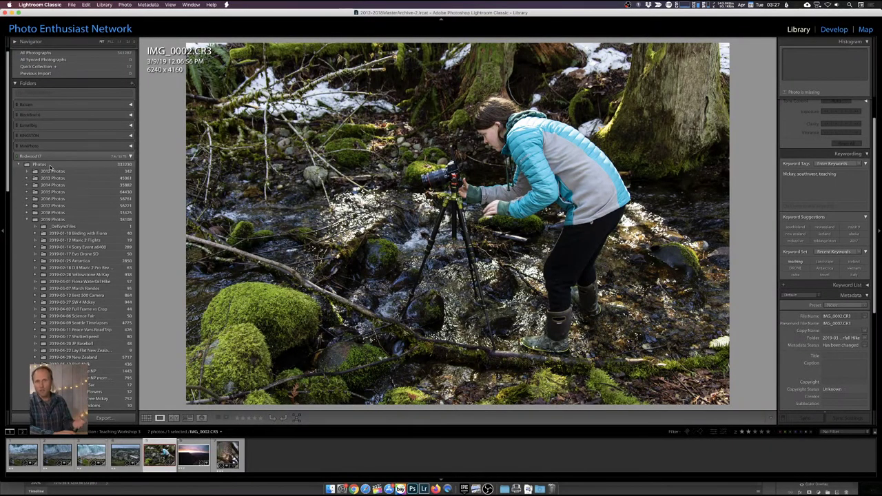
pyautogui.rightClick(50, 167)
pyautogui.click(38, 169)
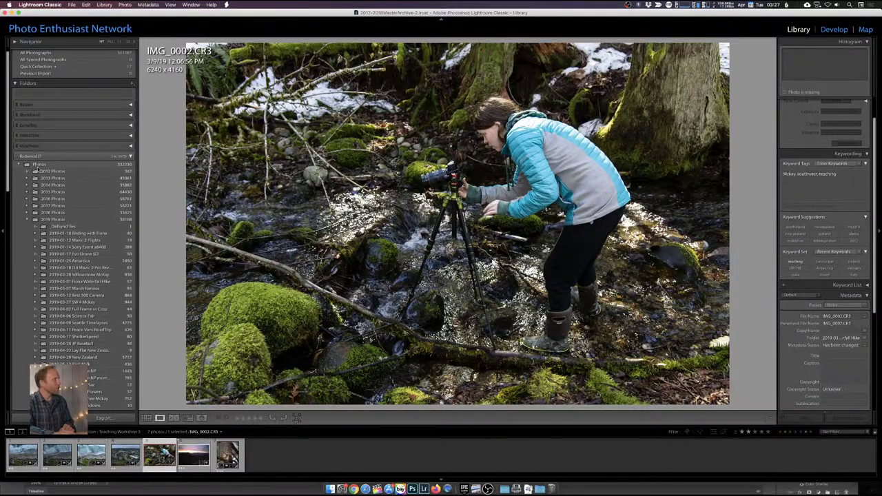
pyautogui.rightClick(44, 170)
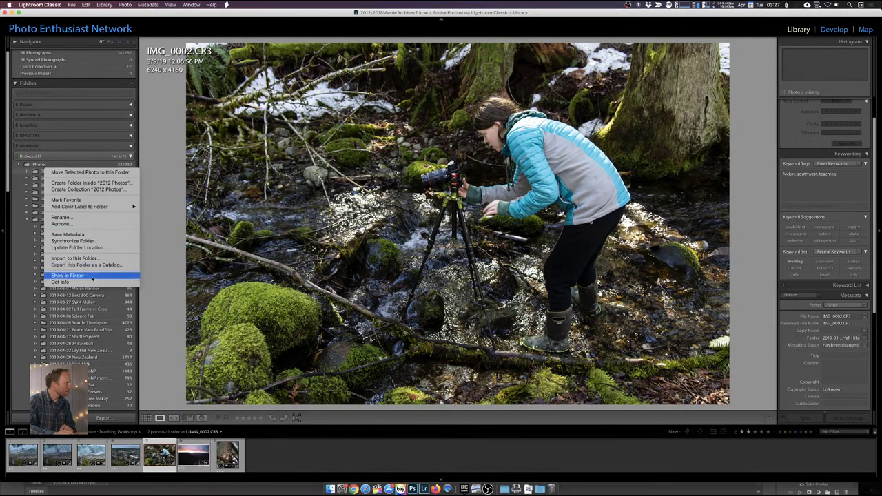
pyautogui.click(58, 288)
pyautogui.click(42, 171)
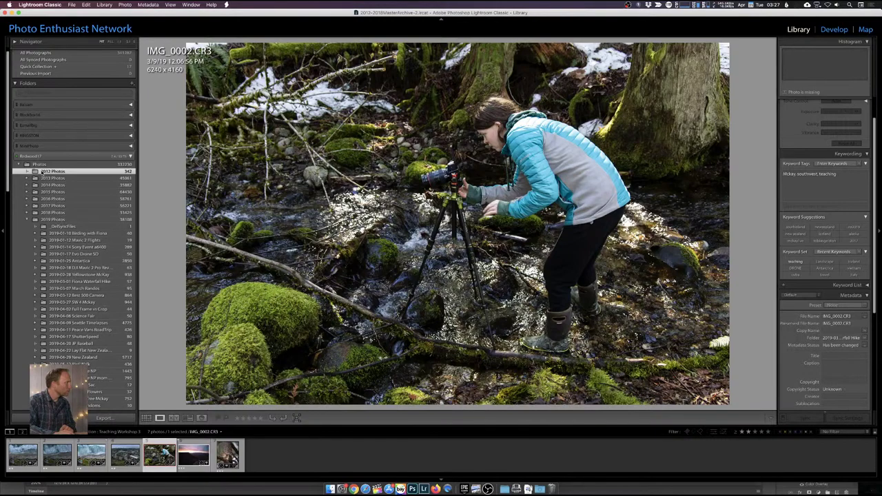
pyautogui.rightClick(47, 172)
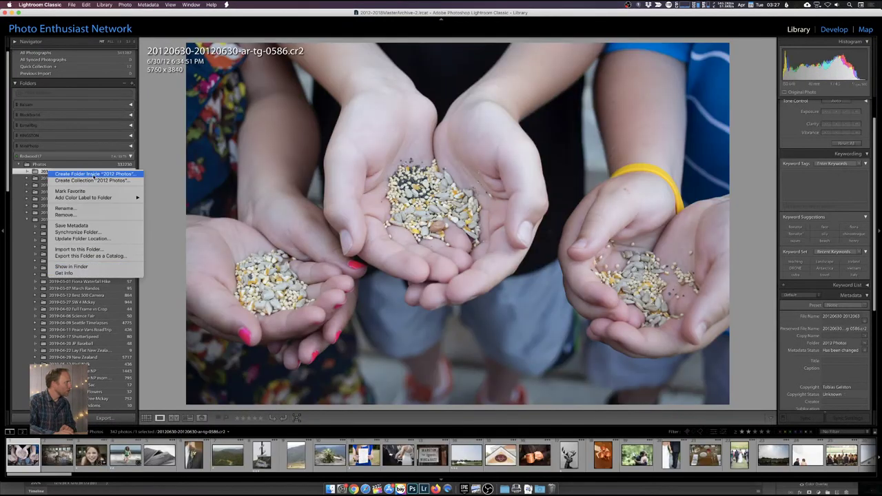
pyautogui.click(43, 172)
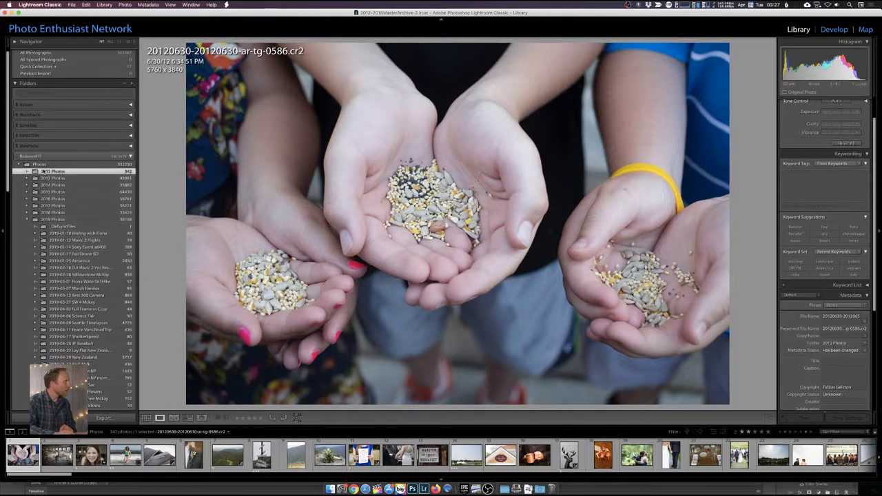
# Show the parent folder of Photos on the Redwood17 volume and look at the parent folder's available commands.
pyautogui.click(38, 164)
pyautogui.rightClick(38, 166)
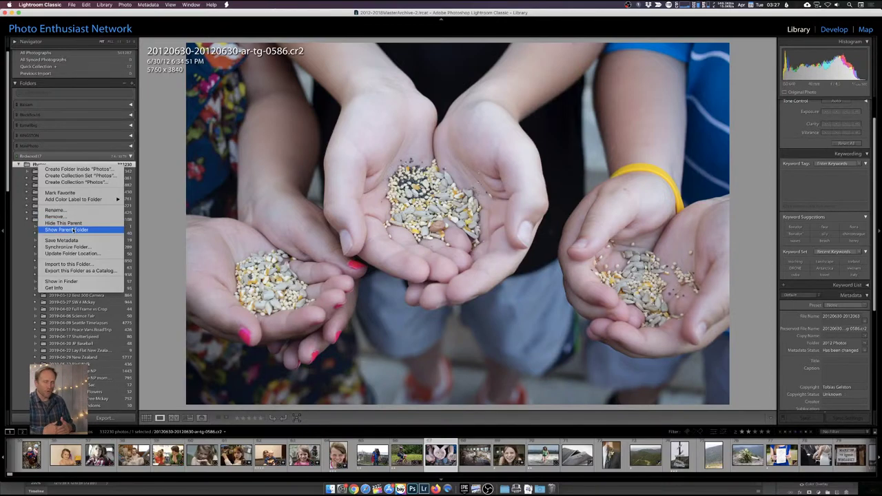
pyautogui.click(73, 231)
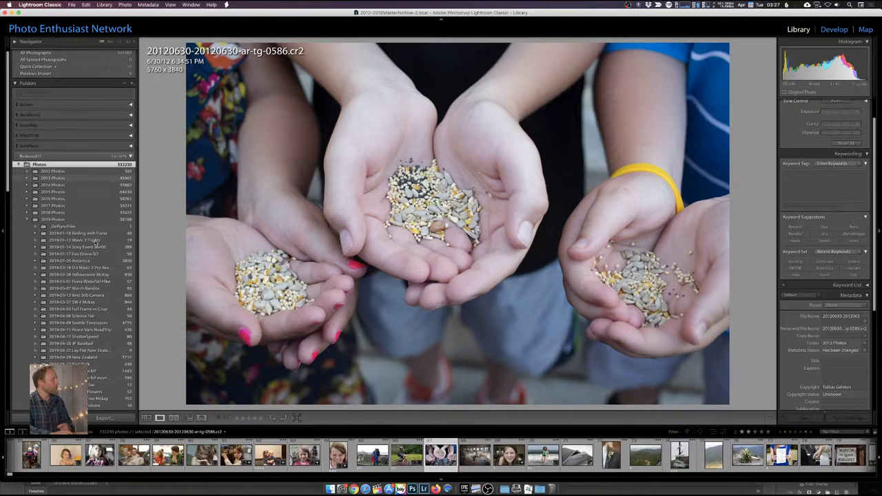
pyautogui.click(43, 165)
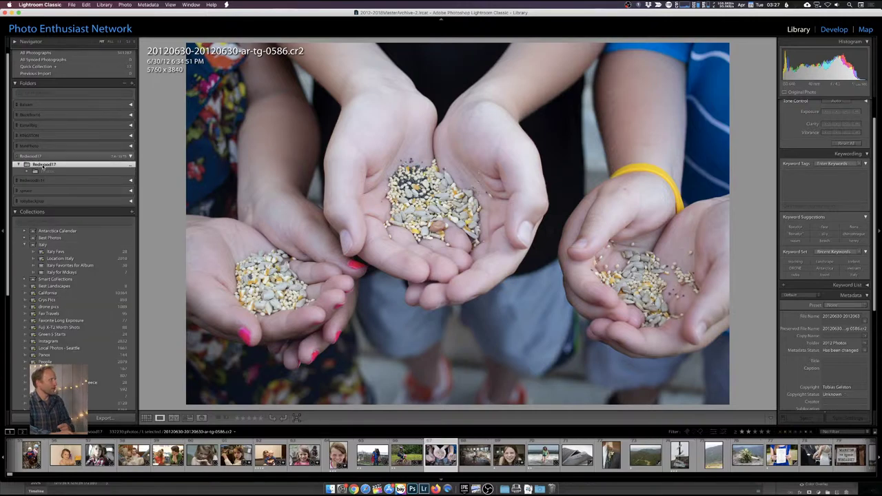
pyautogui.rightClick(44, 166)
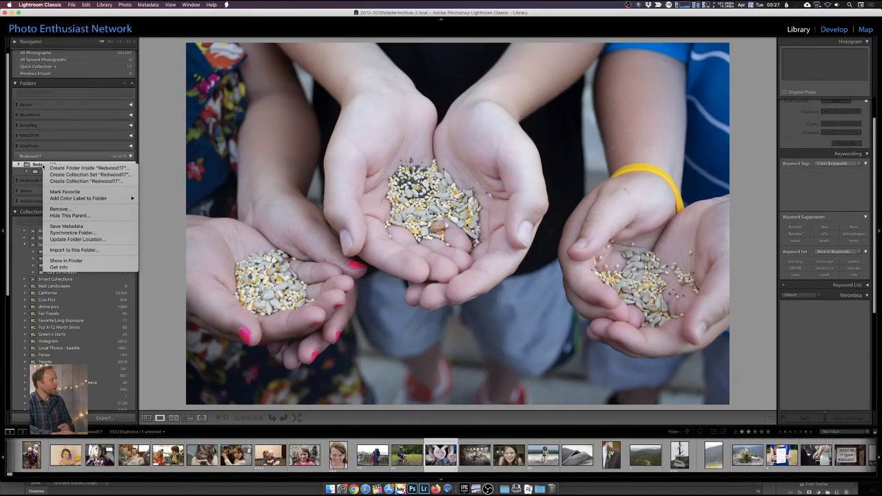
pyautogui.press('Escape')
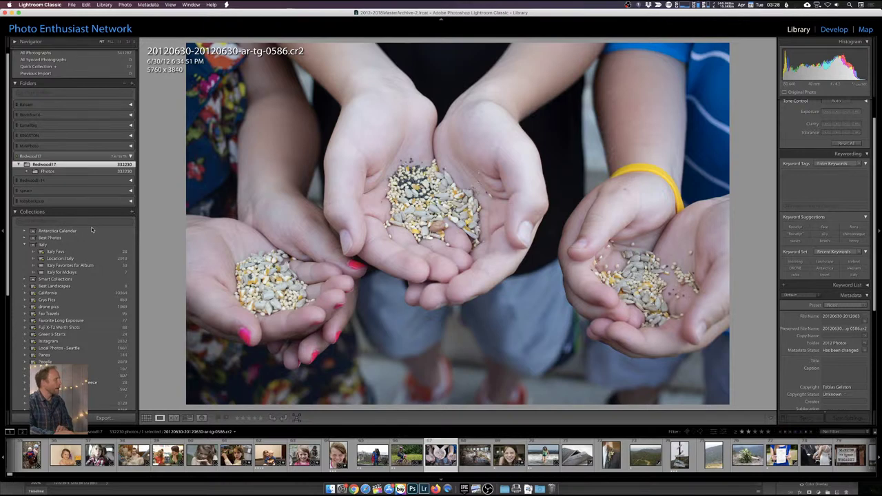
# Expand Photos and 2019 Photos under Redwood17 and open the folder 2019-01-17 Evo Drone SD.
pyautogui.click(28, 172)
pyautogui.click(36, 227)
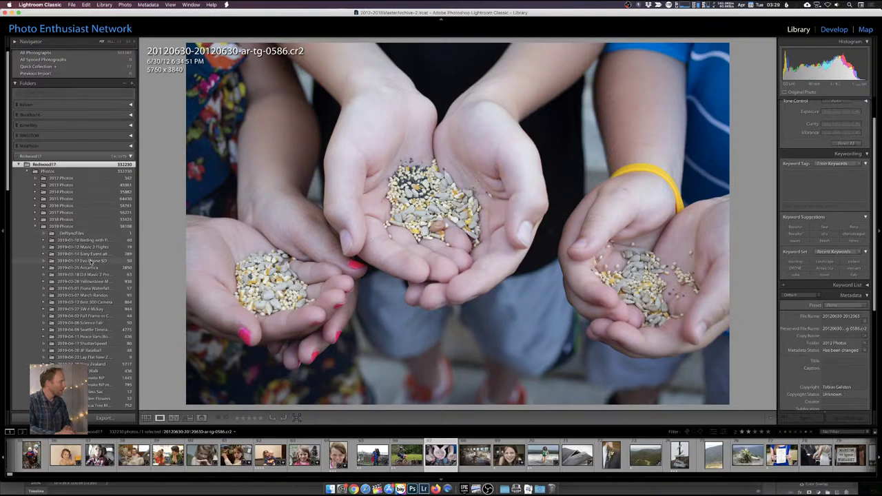
pyautogui.click(90, 262)
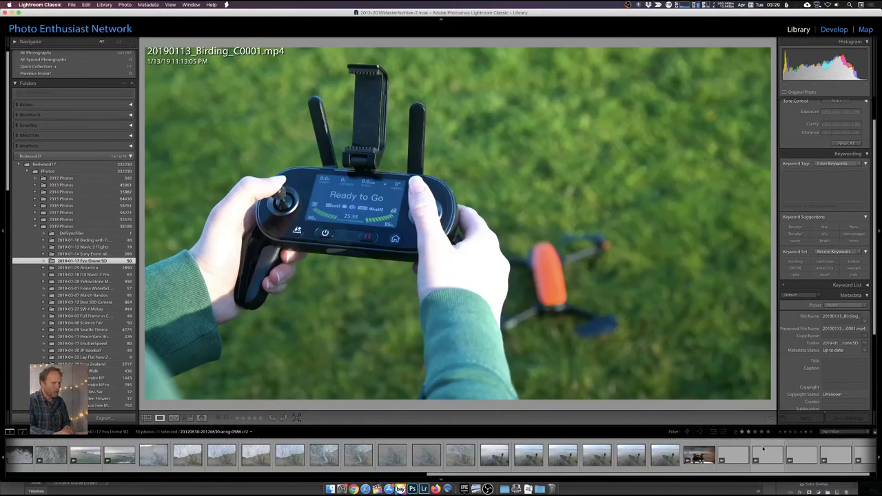
# Filter the folder's photos to a two-star rating and review the aerial images, ending on 20190115_dronefly_MAX_0010.jpg.
pyautogui.click(747, 432)
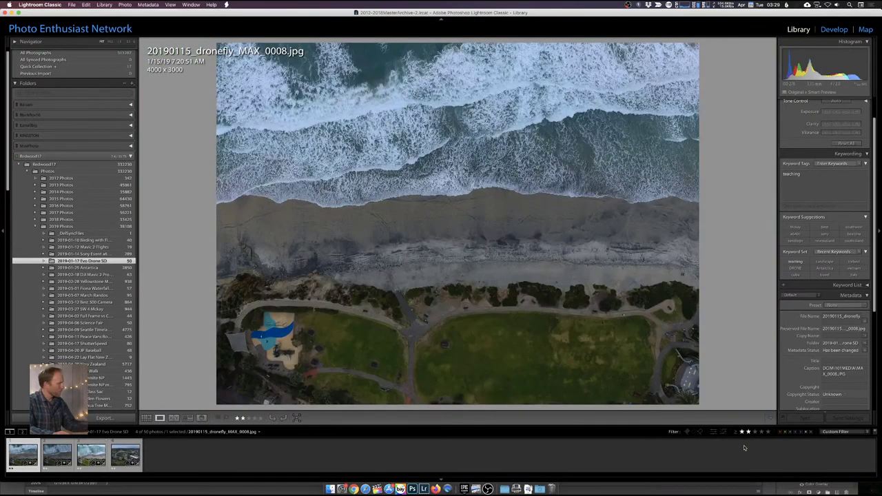
pyautogui.click(119, 456)
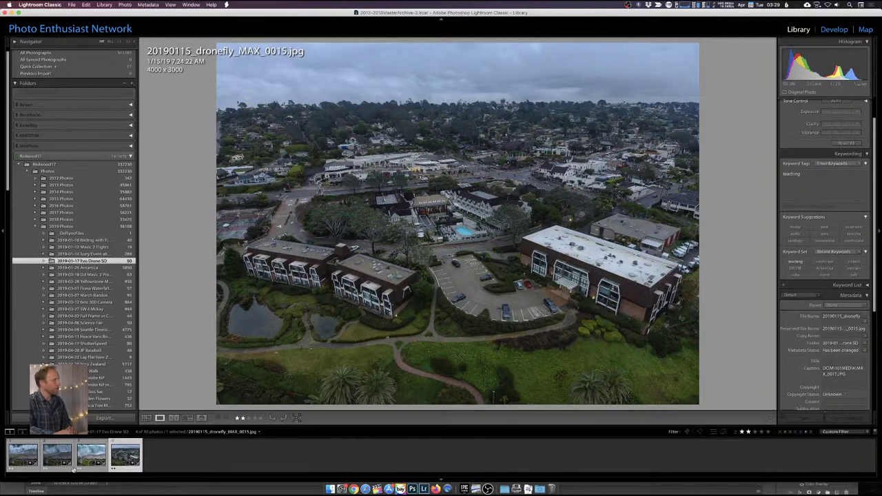
pyautogui.click(95, 454)
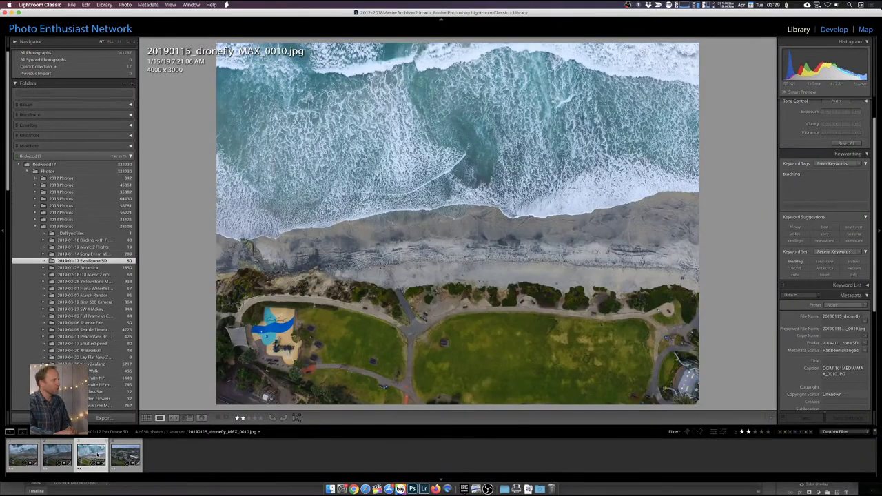
pyautogui.click(72, 453)
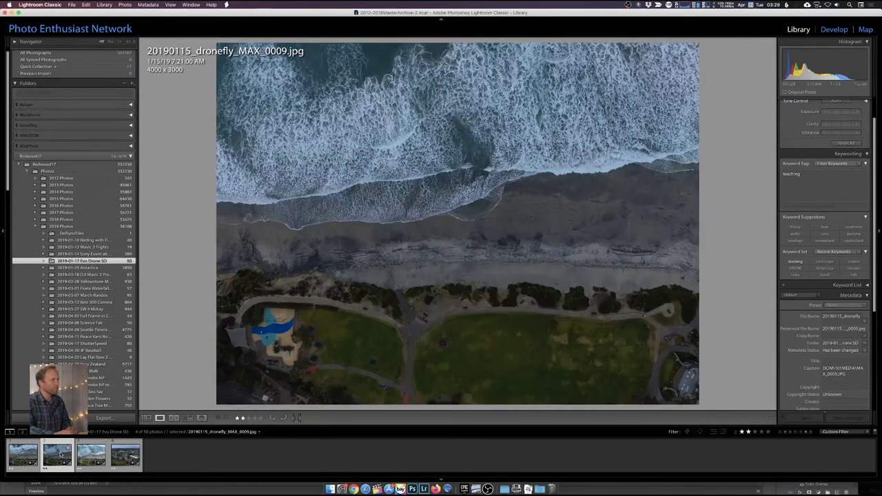
pyautogui.click(84, 455)
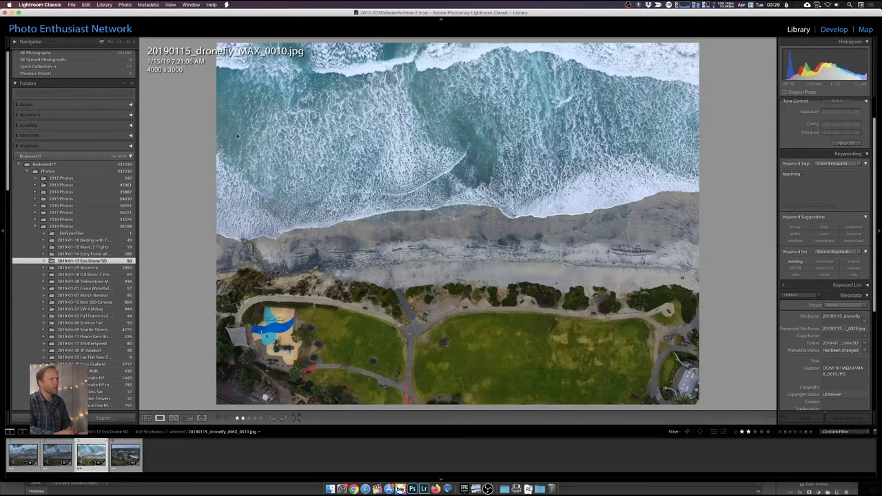
# Look through the preview-building commands for the selected photo and the catalog's file commands without running any.
pyautogui.click(102, 5)
pyautogui.moveTo(138, 194)
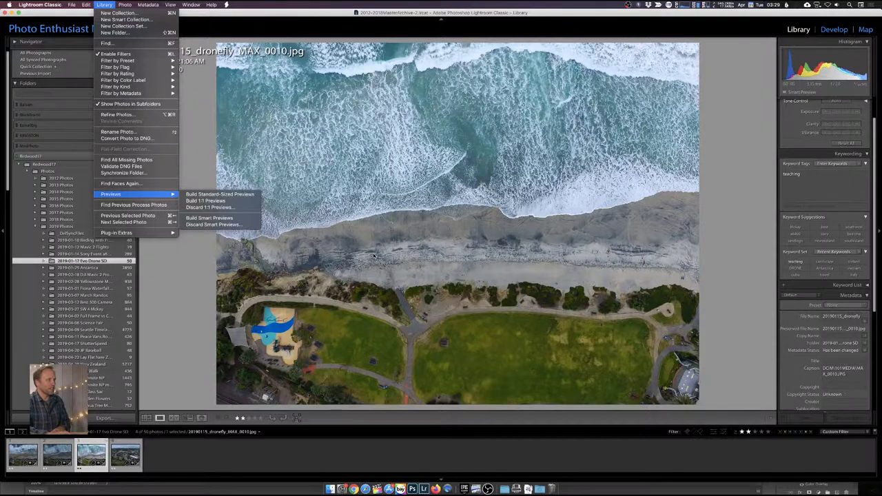
pyautogui.click(374, 256)
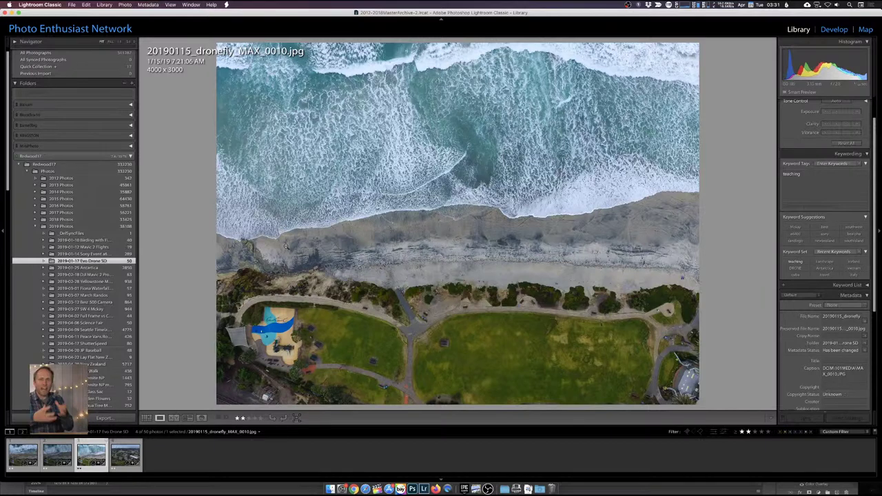
pyautogui.click(72, 5)
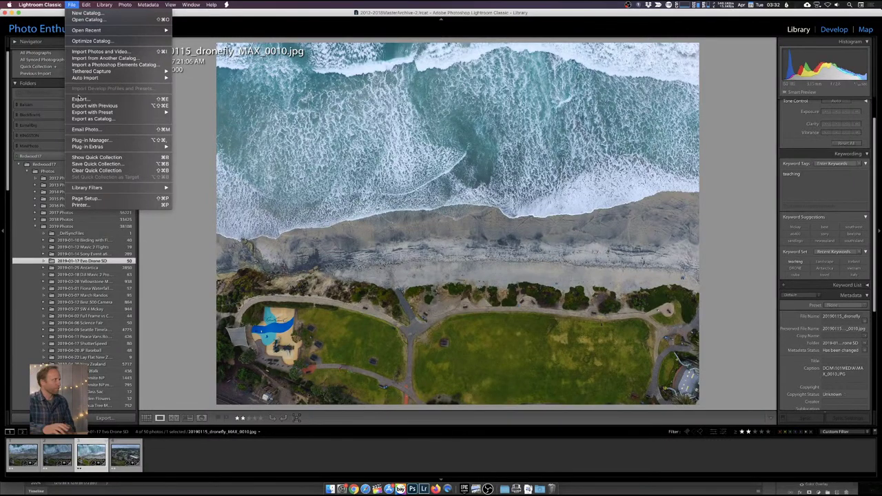
pyautogui.click(165, 271)
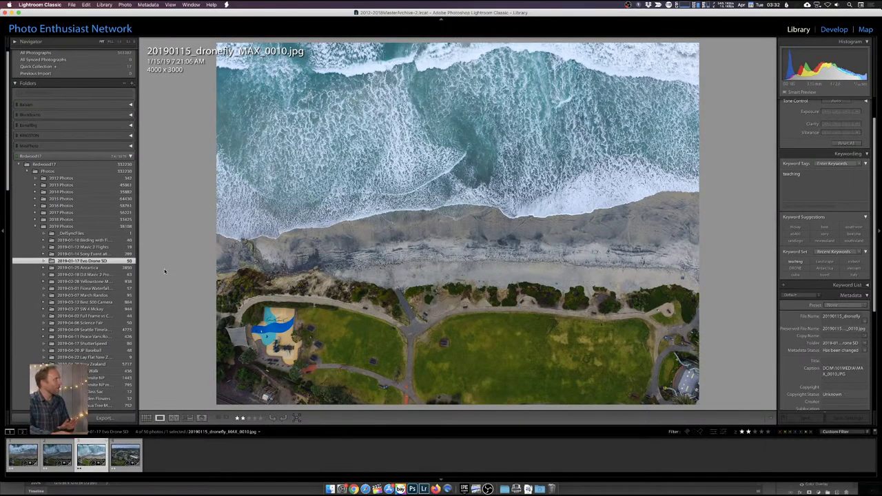
# Expand the 2019-01-25 Antartica folder and open its subfolder 2019-01-27 Antarctica.
pyautogui.click(74, 268)
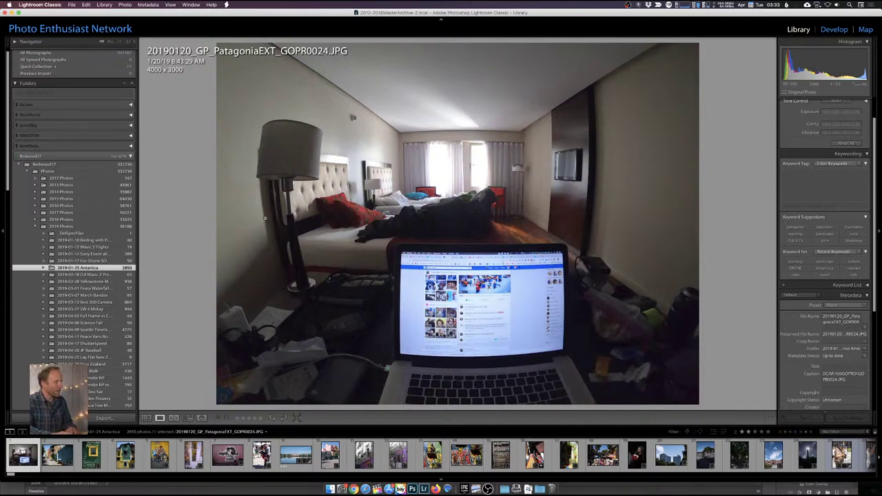
pyautogui.click(44, 269)
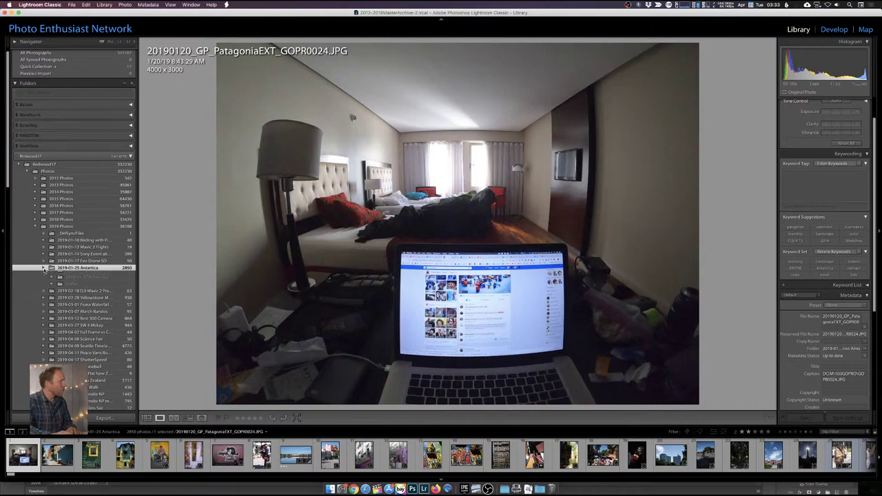
pyautogui.click(87, 282)
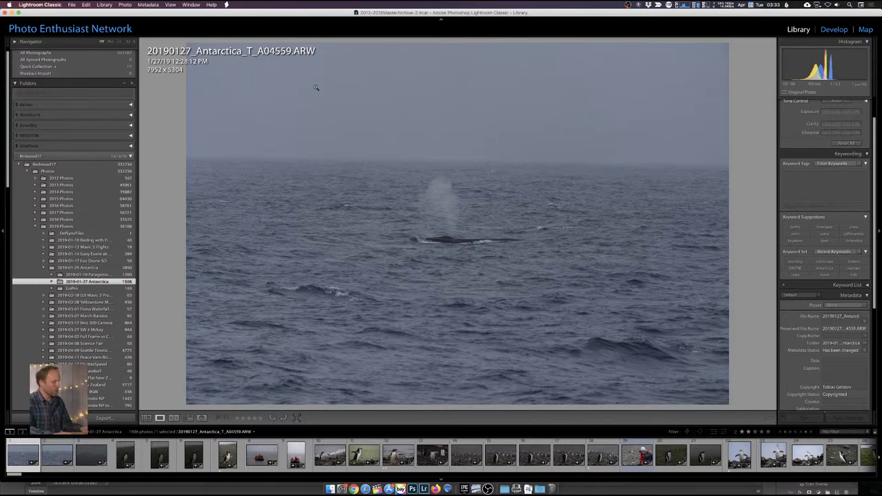
# Show the folder's photos as a grid and filter them by the text "untitled" in any searchable field.
pyautogui.press('g')
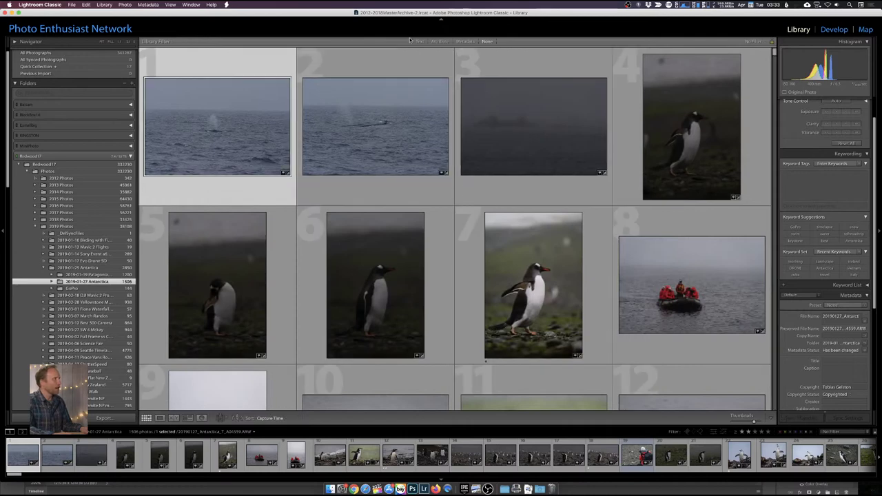
pyautogui.click(420, 41)
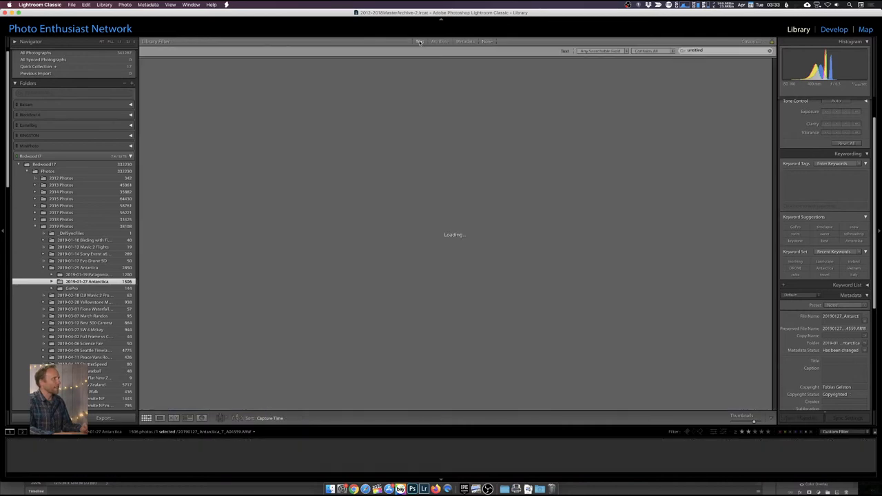
pyautogui.click(716, 51)
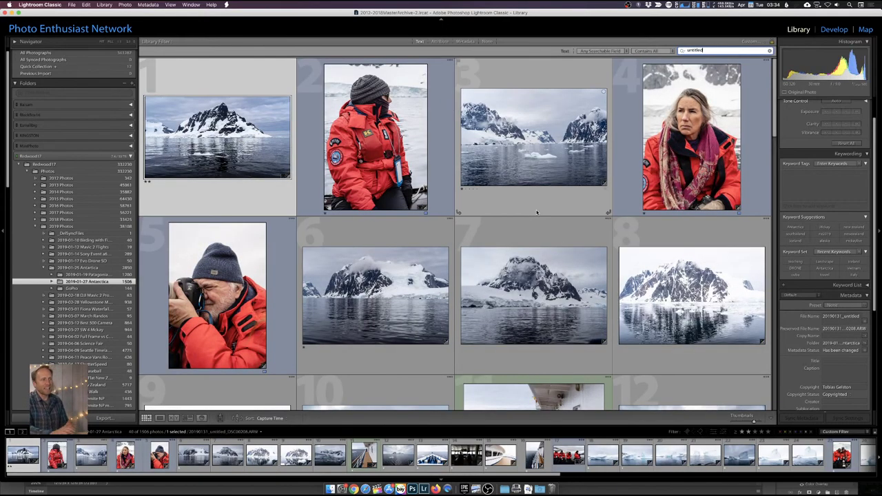
pyautogui.press('Return')
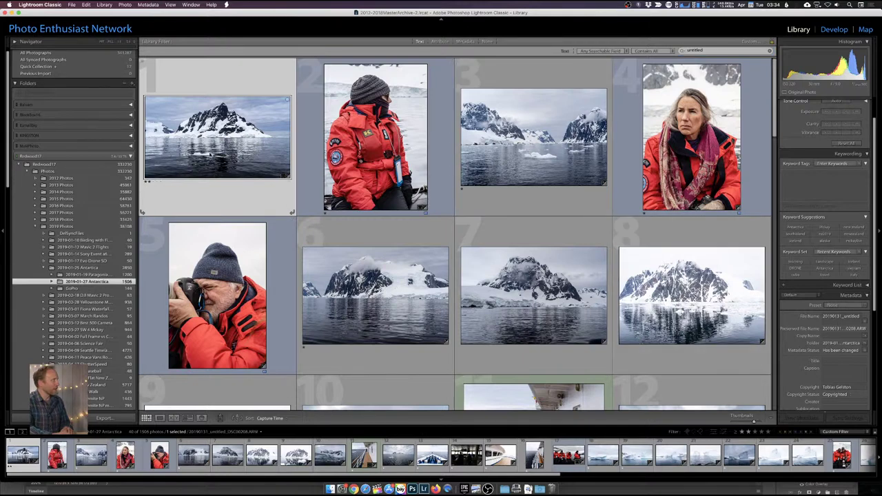
# Start renaming the first untitled photo and choose the MyImportRename file naming template.
pyautogui.click(841, 316)
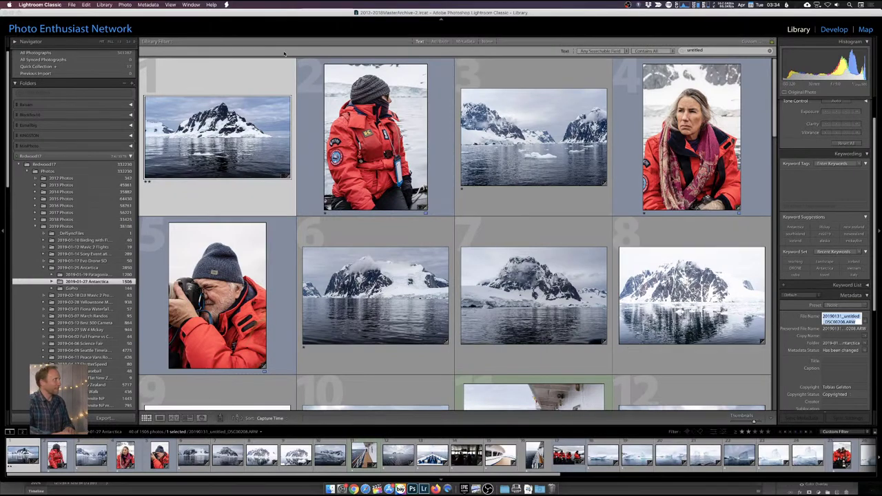
pyautogui.click(104, 5)
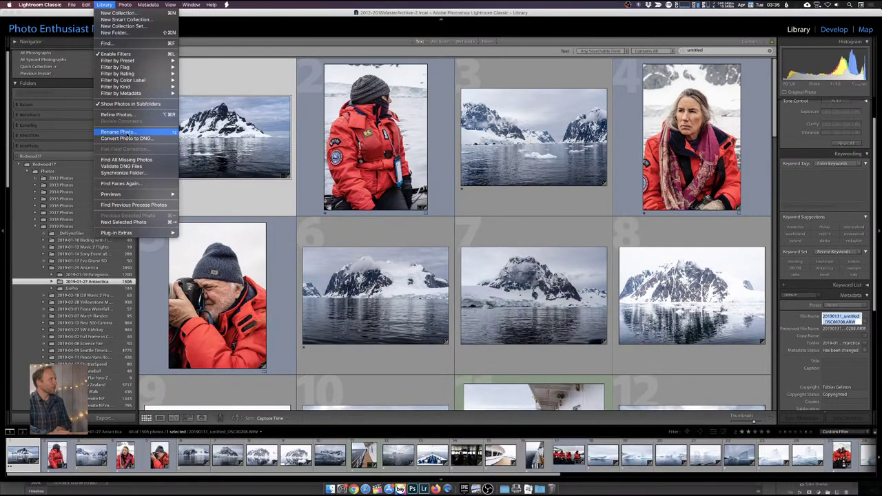
pyautogui.click(127, 133)
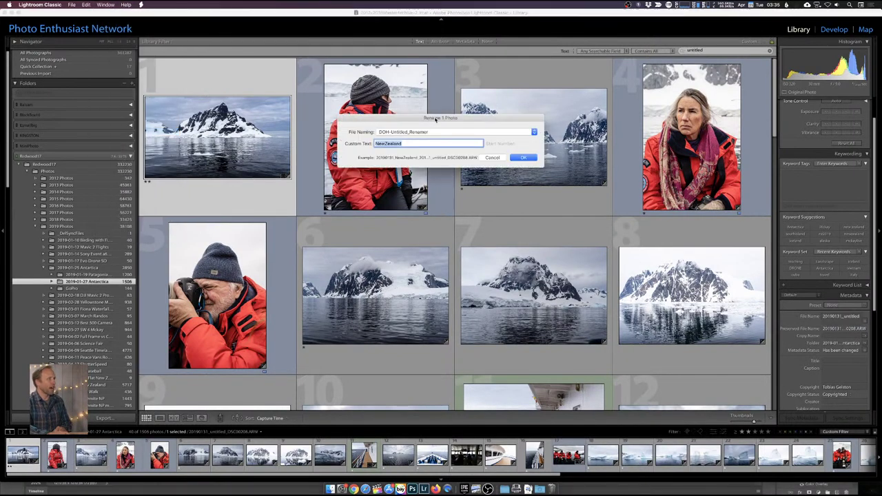
pyautogui.moveTo(435, 119); pyautogui.dragTo(437, 125)
pyautogui.click(529, 140)
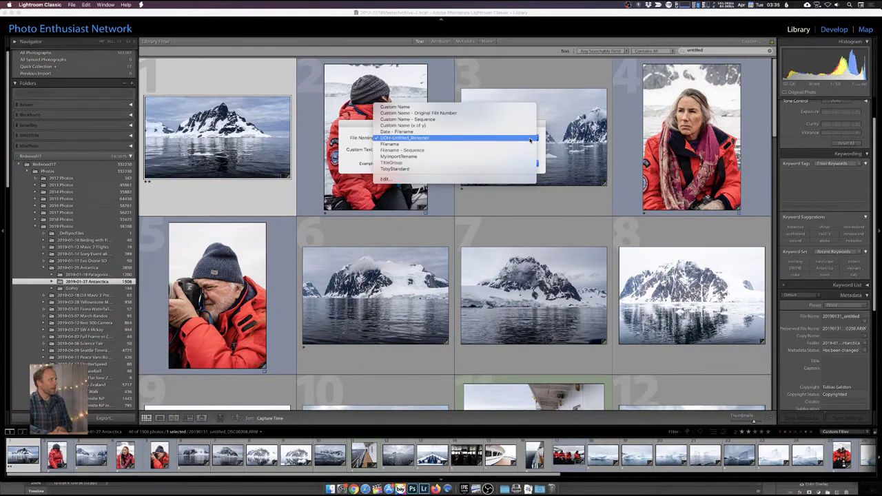
pyautogui.click(400, 157)
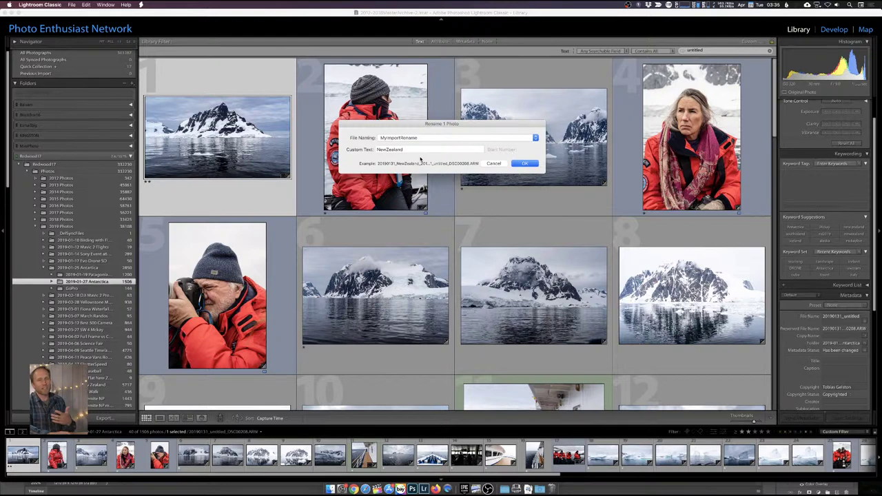
# Inspect the tokens of the MyImportRename filename template and leave the template unchanged.
pyautogui.click(537, 139)
pyautogui.click(458, 162)
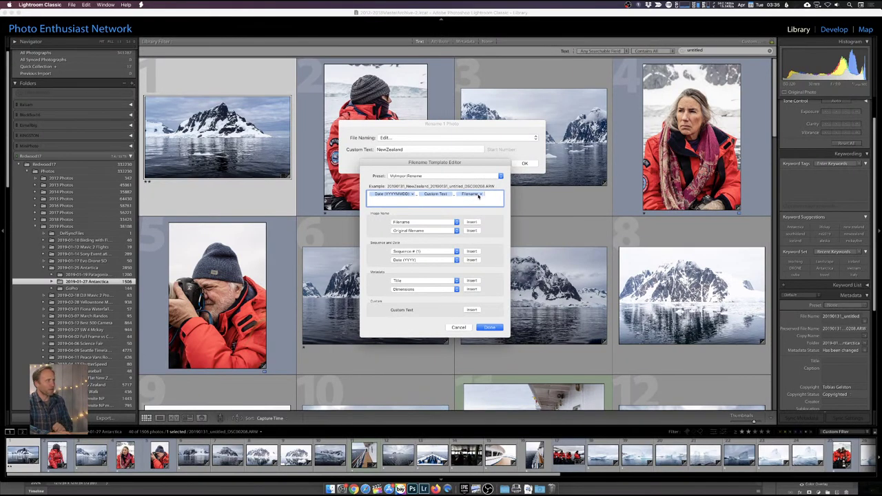
pyautogui.click(459, 327)
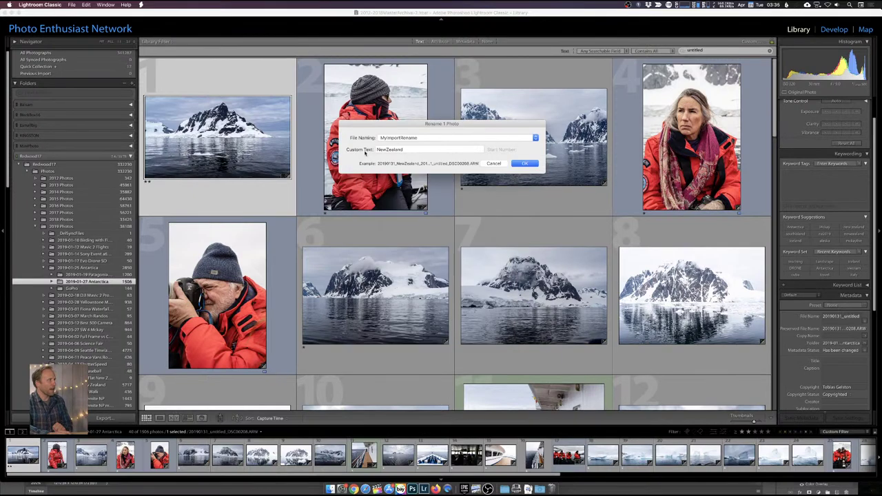
# Clear the rename's custom text and switch the file naming template to DOH-Untitled_Renamer.
pyautogui.doubleClick(419, 149)
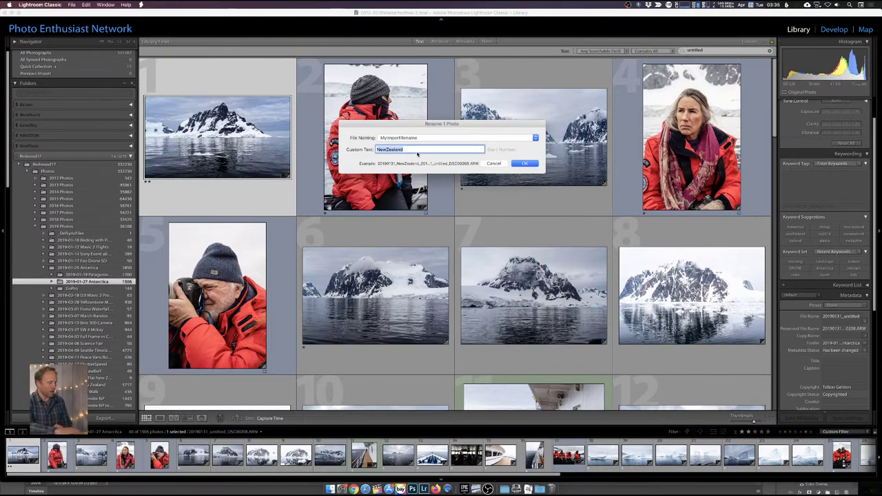
pyautogui.press('BackSpace')
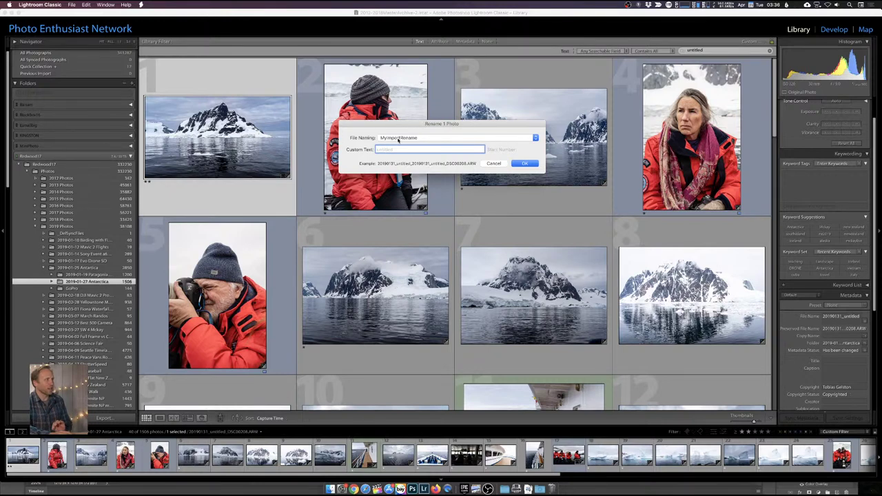
pyautogui.click(378, 165)
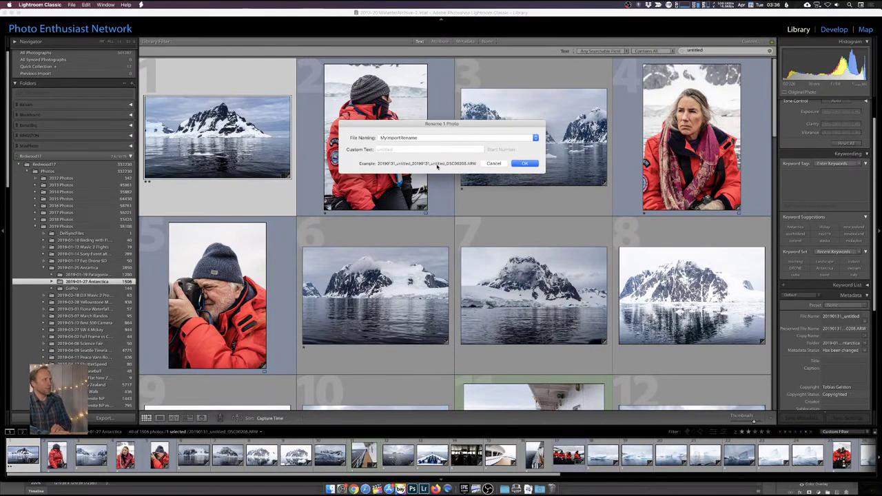
pyautogui.click(396, 148)
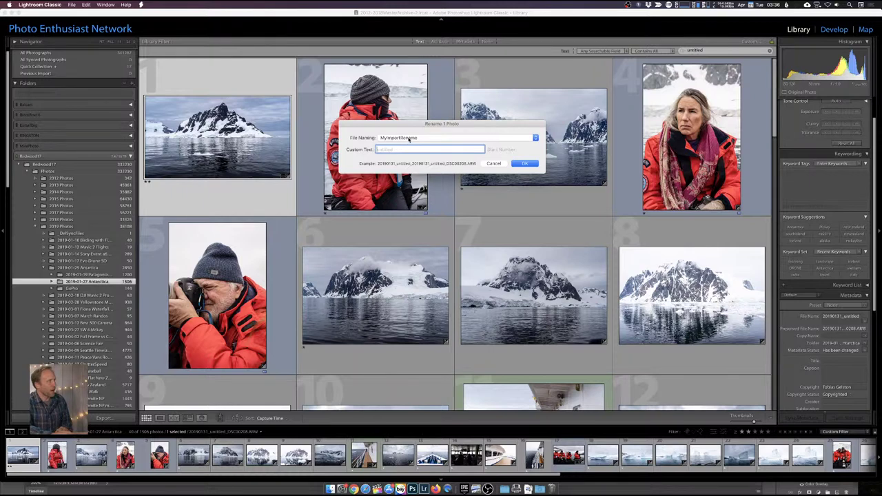
pyautogui.click(409, 139)
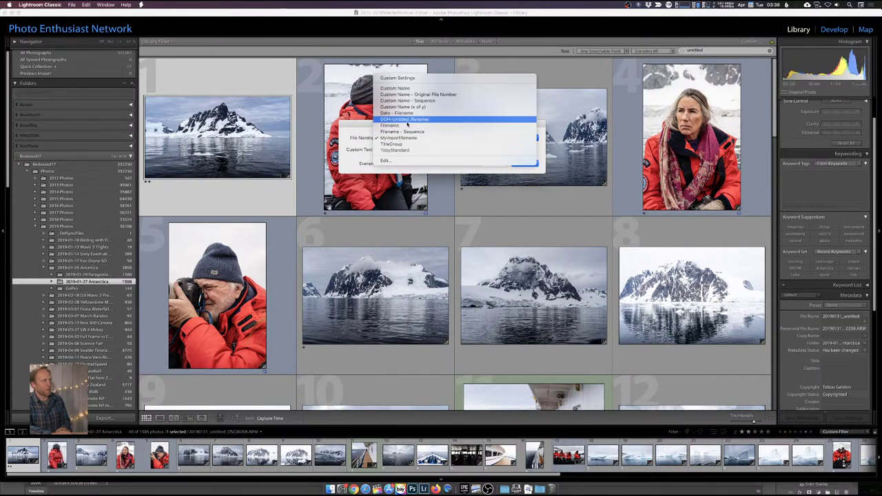
pyautogui.click(408, 121)
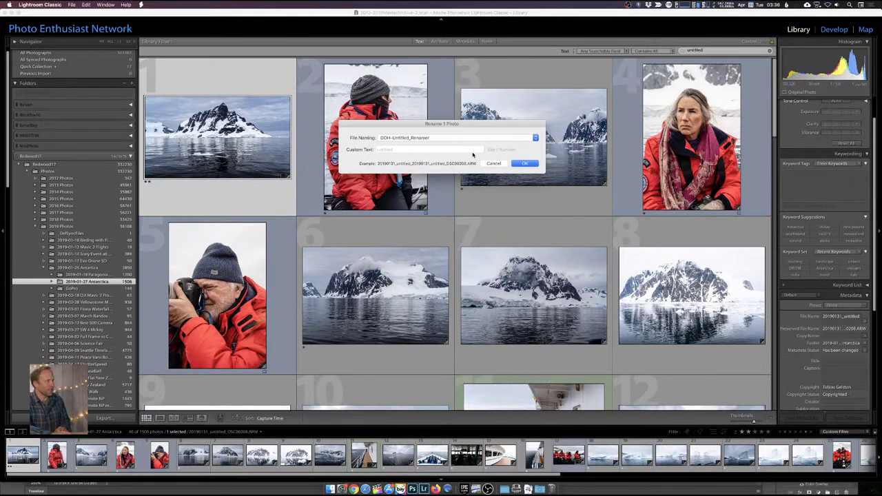
# Inspect the tokens that make up the DOH-Untitled_Renamer filename template and close the template editor.
pyautogui.click(459, 138)
pyautogui.click(453, 180)
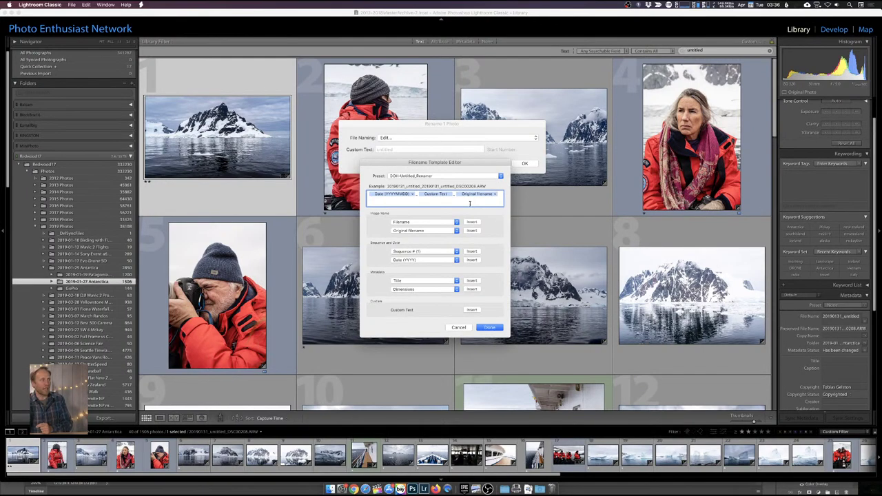
pyautogui.click(483, 327)
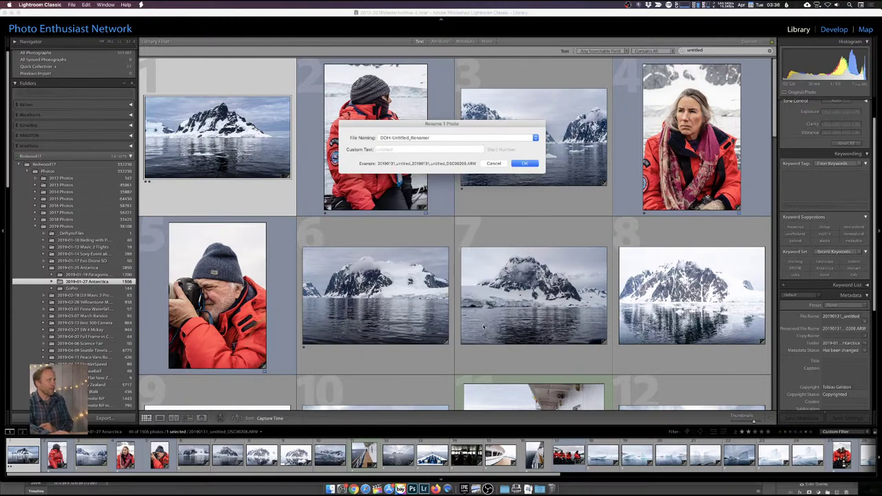
# Set the photo rename's custom text to Antarctica.
pyautogui.click(407, 151)
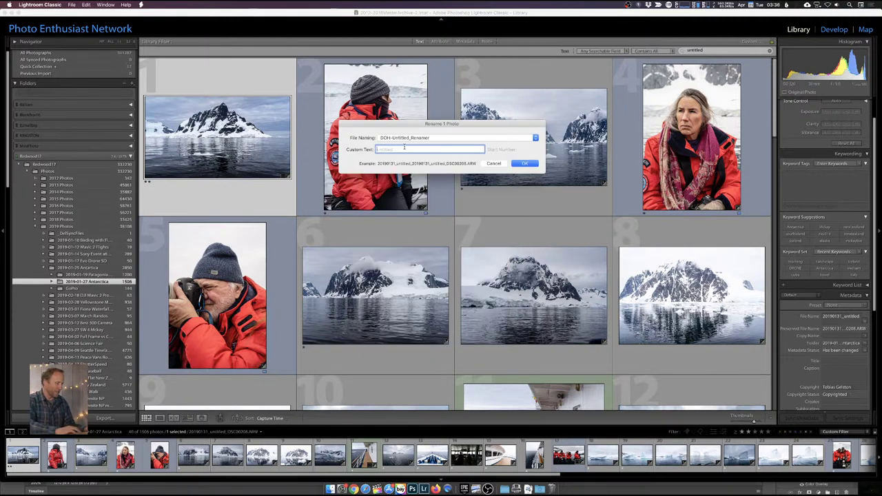
pyautogui.write('Antarctica')
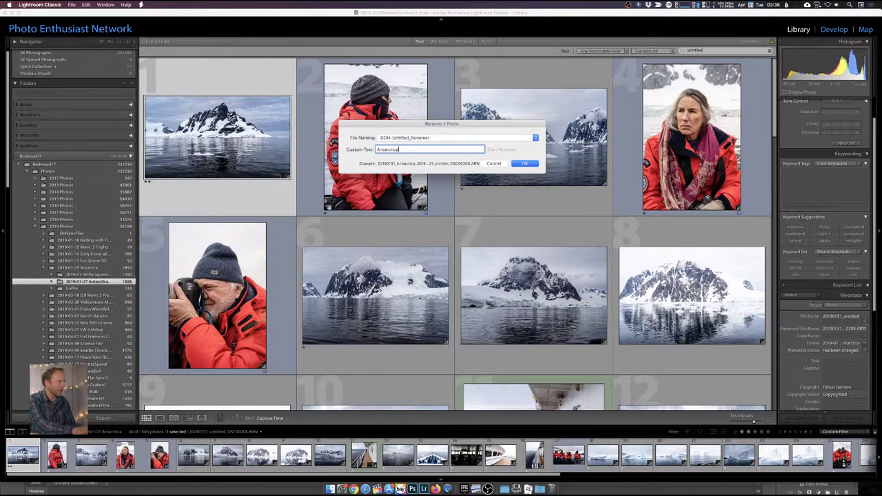
pyautogui.click(415, 138)
pyautogui.press('Escape')
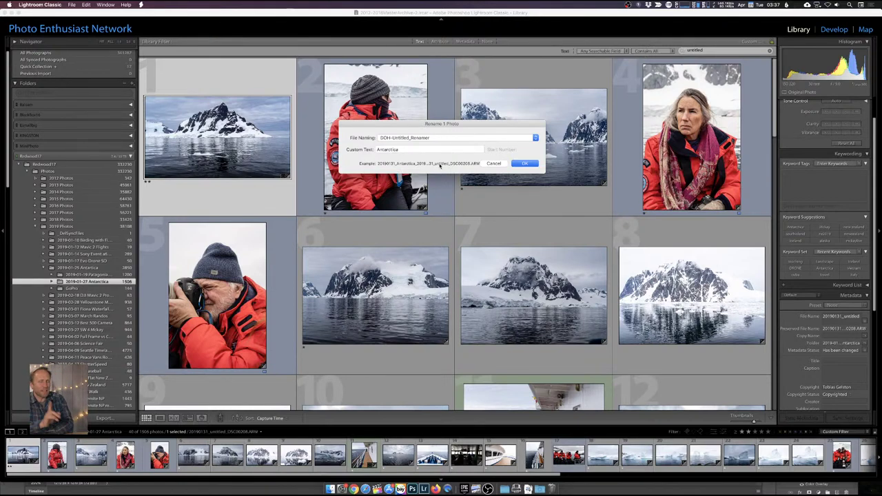
# Edit the DOH-Untitled_Renamer filename template, replacing its Original filename token with Original number suffix.
pyautogui.click(439, 138)
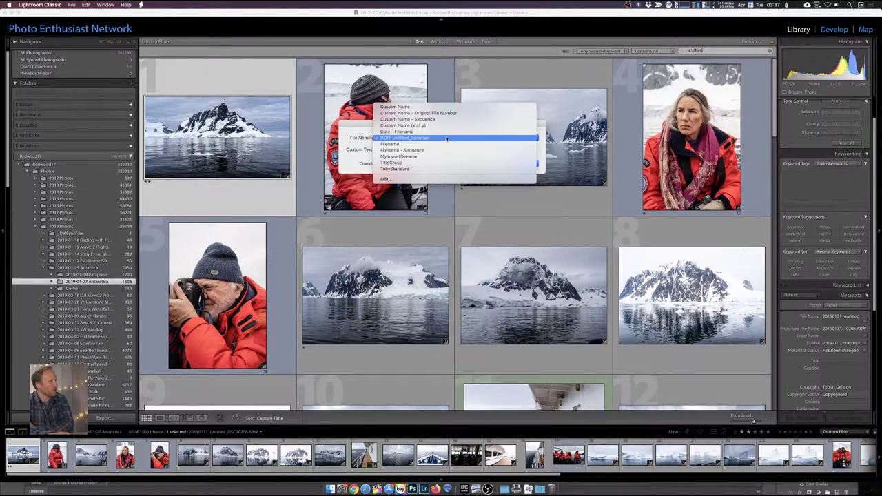
pyautogui.click(439, 179)
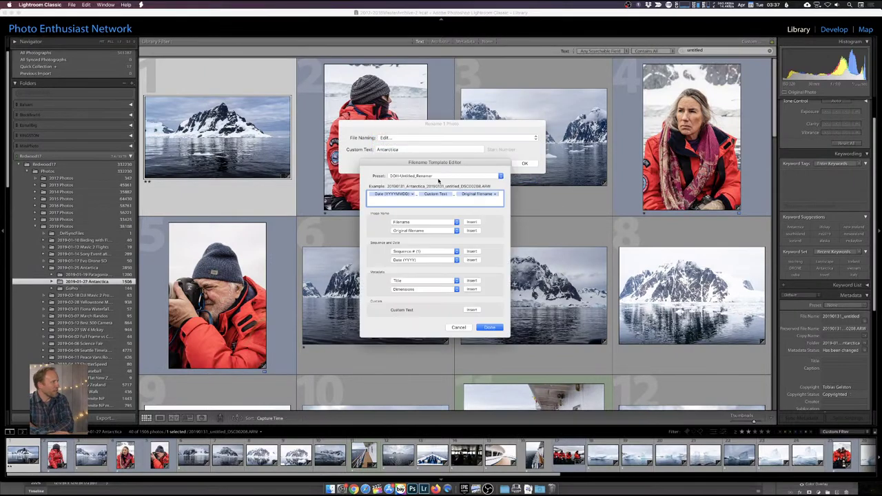
pyautogui.moveTo(415, 166)
pyautogui.mouseDown()
pyautogui.moveTo(407, 200)
pyautogui.moveTo(404, 178)
pyautogui.mouseUp()
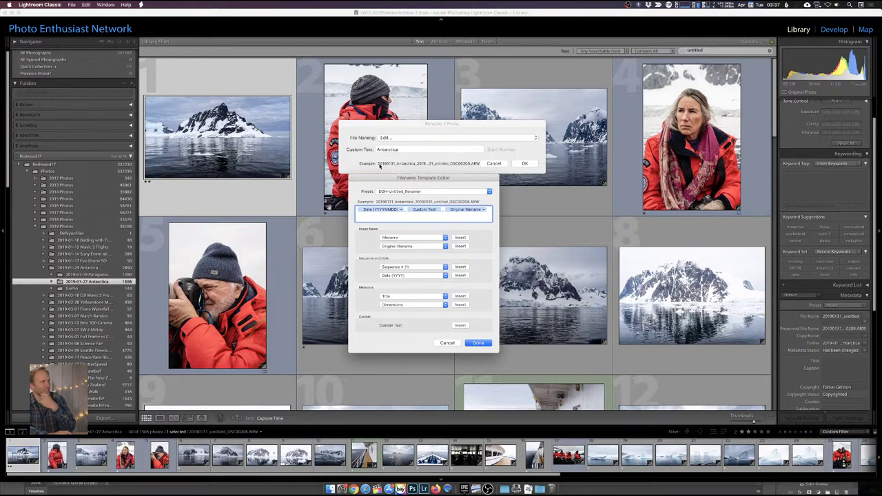
pyautogui.click(484, 211)
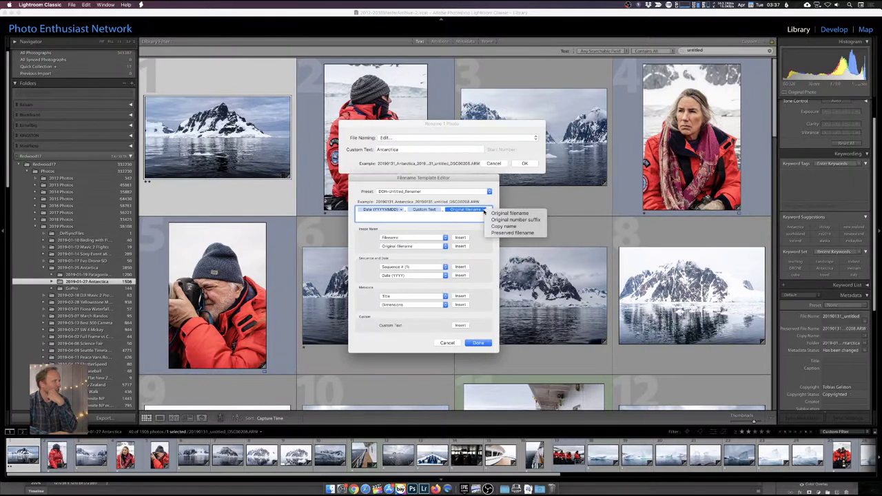
pyautogui.click(511, 232)
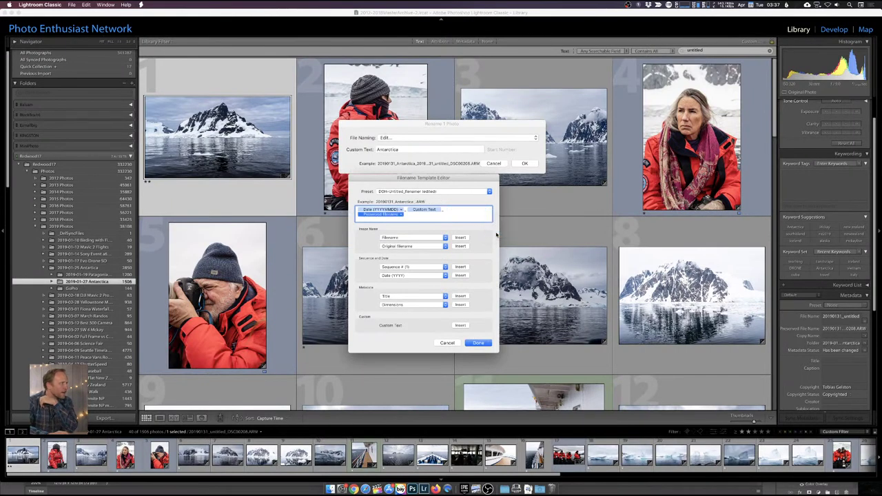
pyautogui.click(400, 217)
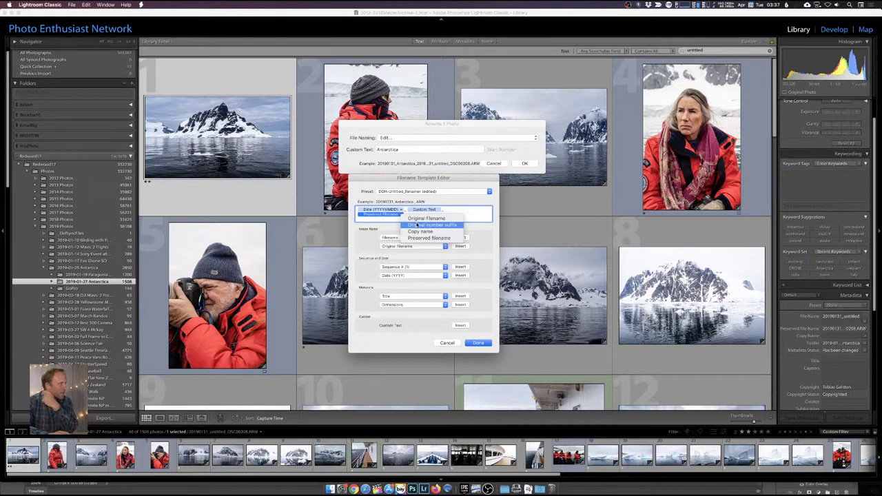
pyautogui.click(417, 225)
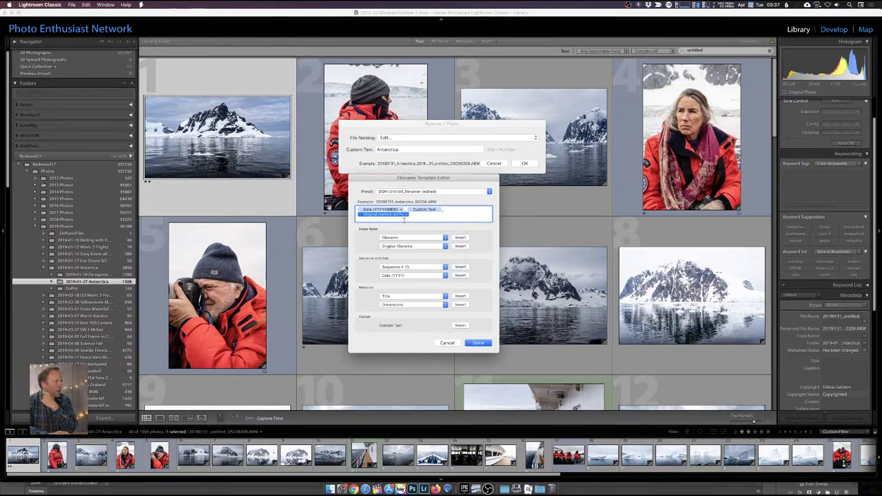
# Insert the text _DSC before the Original number suffix token and apply the edited filename template.
pyautogui.click(423, 219)
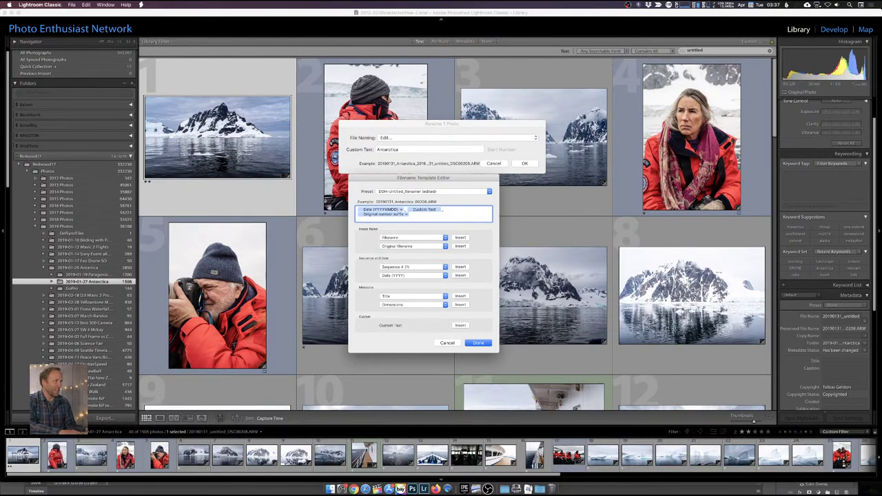
pyautogui.write('DSC')
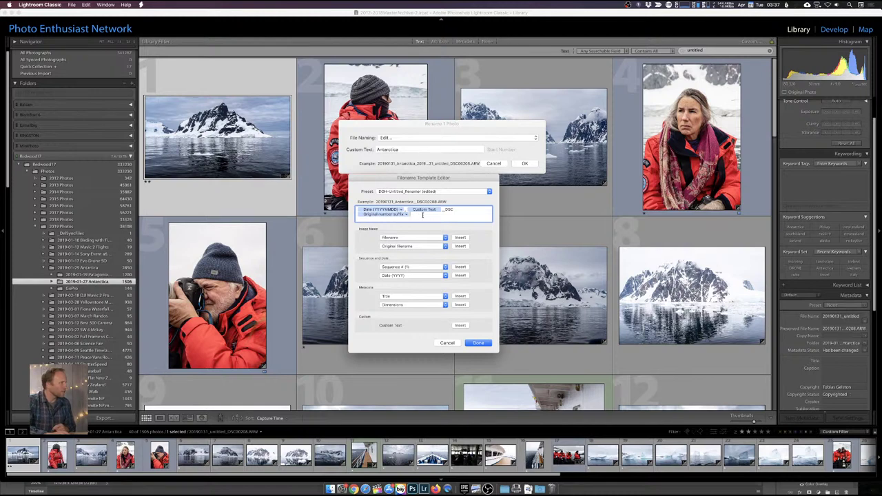
pyautogui.click(476, 343)
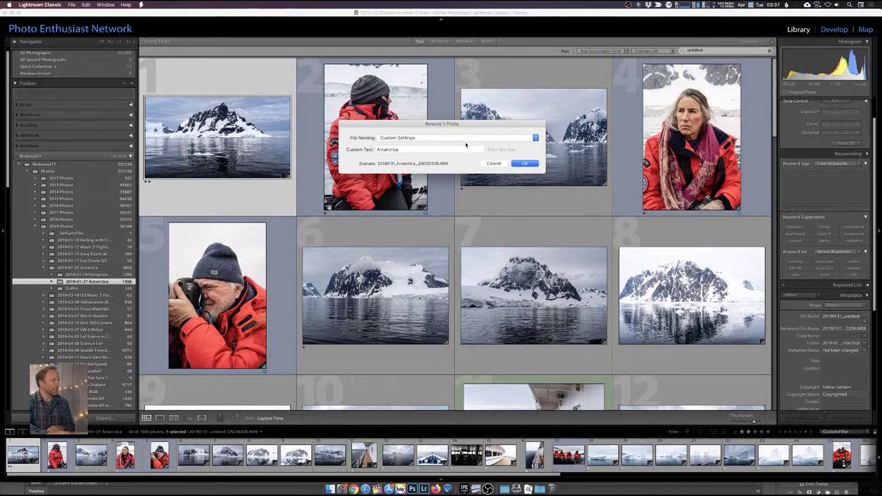
# Save the edited filename template as a new preset named DOh Untitled Renamer Suffix and use it for the rename.
pyautogui.click(455, 137)
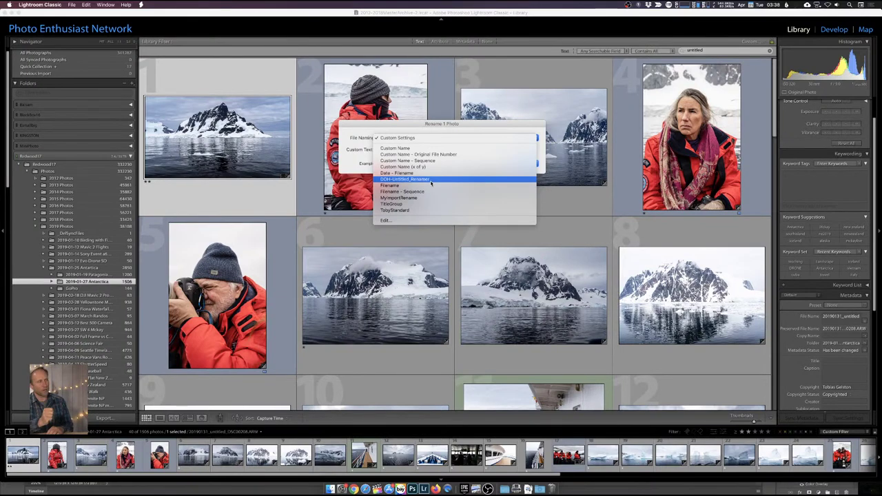
pyautogui.press('Escape')
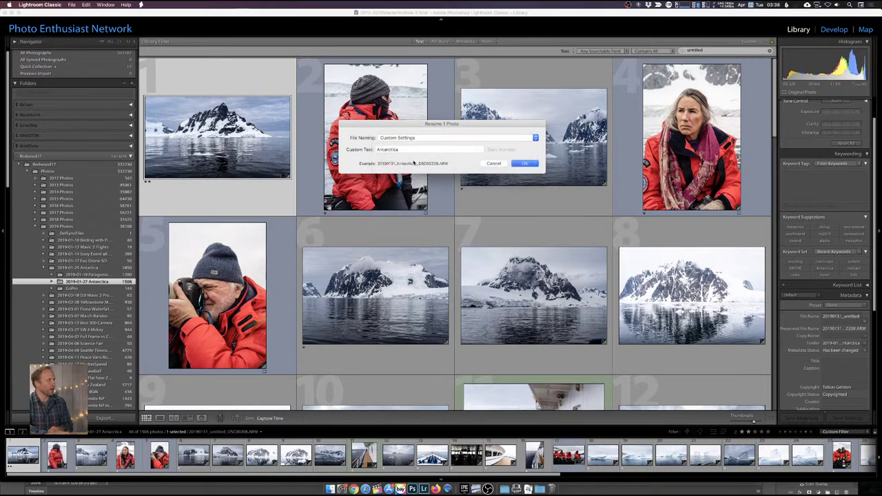
pyautogui.click(460, 138)
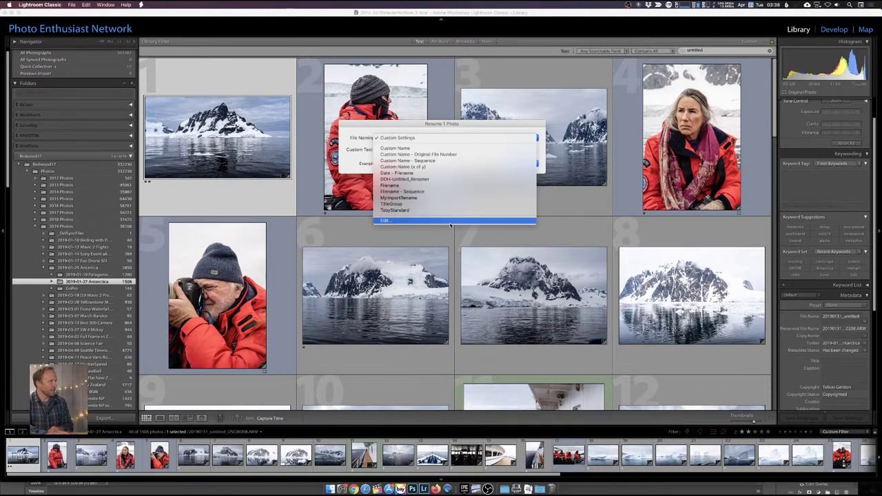
pyautogui.click(450, 222)
pyautogui.click(414, 192)
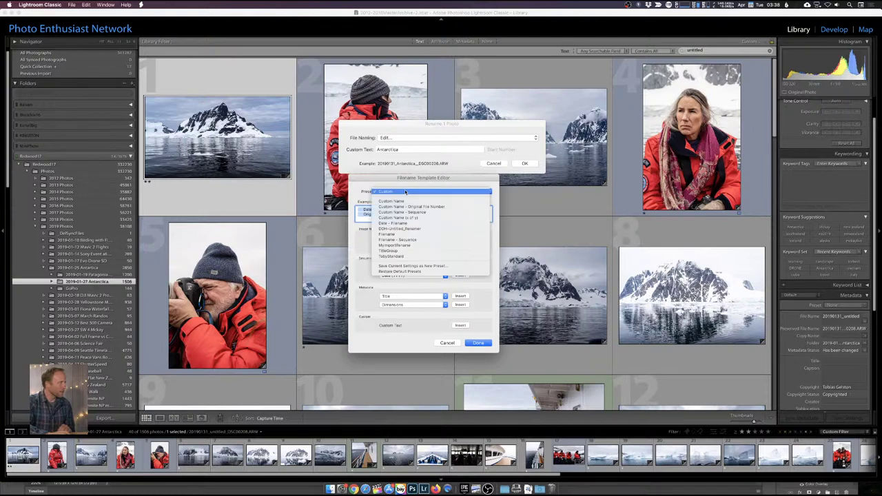
pyautogui.click(406, 266)
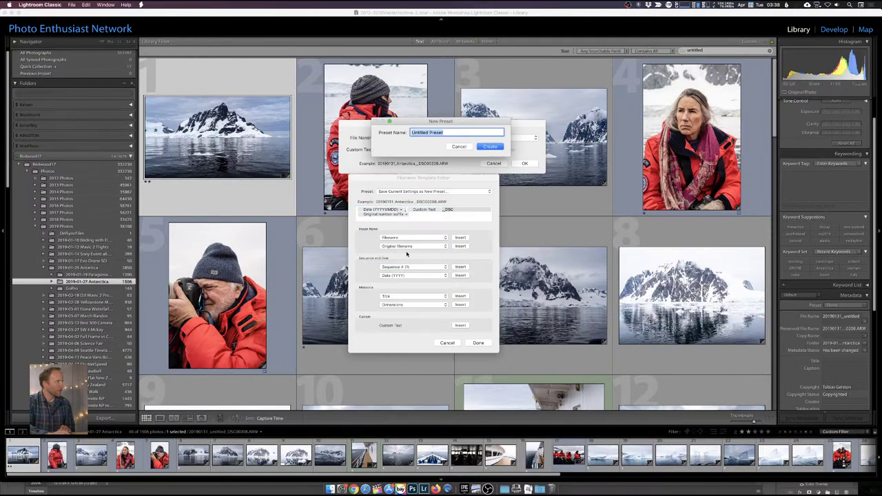
pyautogui.write('DOh Lin')
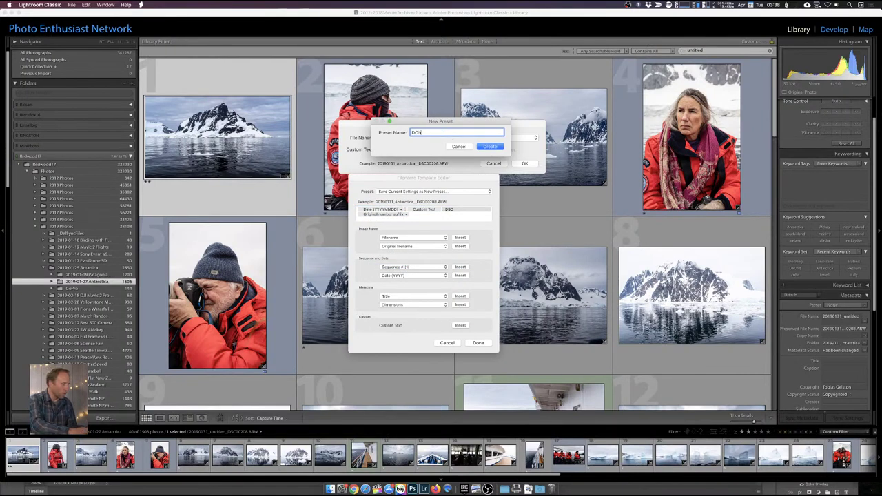
pyautogui.write('itled Renamer')
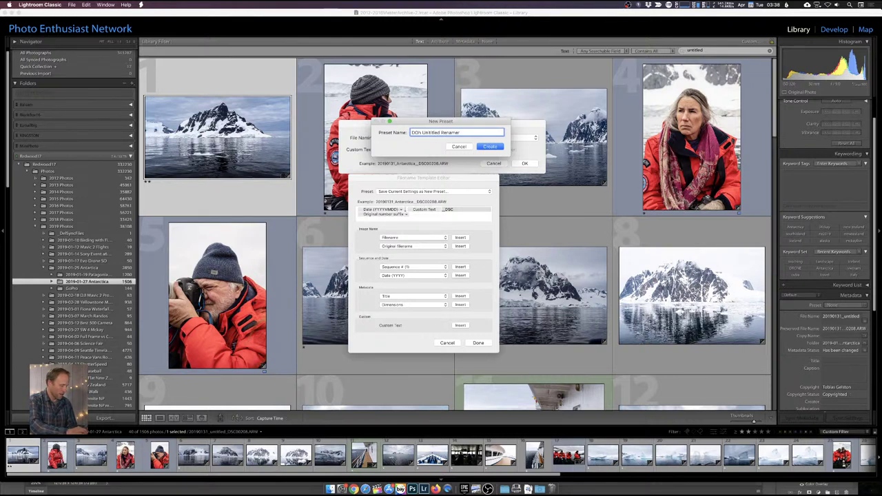
pyautogui.write(' Suffix')
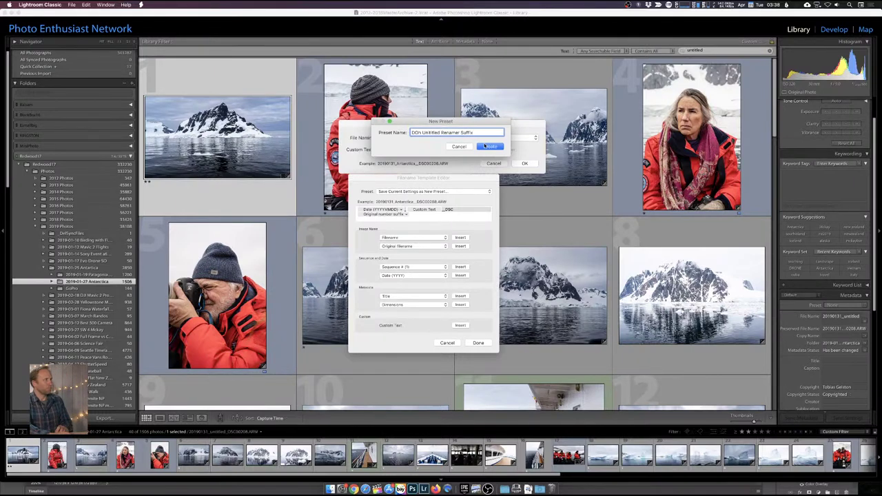
pyautogui.click(487, 147)
pyautogui.click(479, 343)
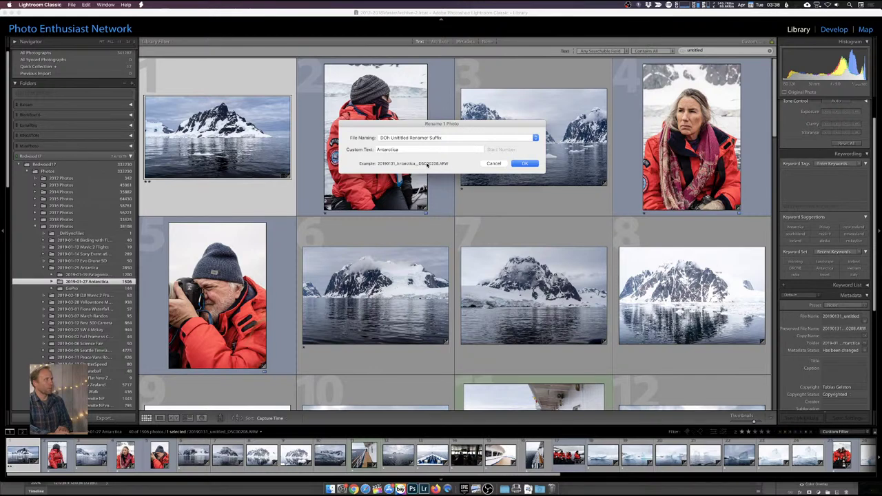
# Compare against the DOH-Untitled_Renamer template, and rename the first photo using DOh Untitled Renamer Suffix.
pyautogui.click(446, 138)
pyautogui.click(448, 144)
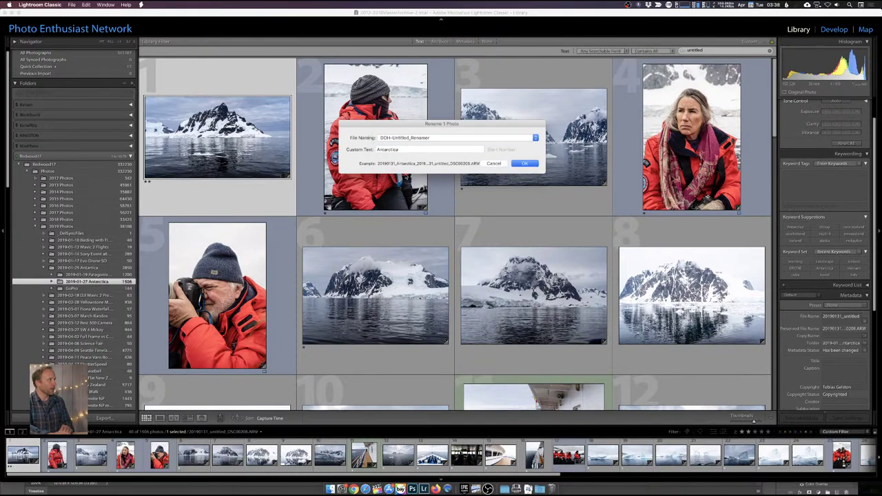
pyautogui.click(442, 138)
pyautogui.click(440, 131)
pyautogui.press('Return')
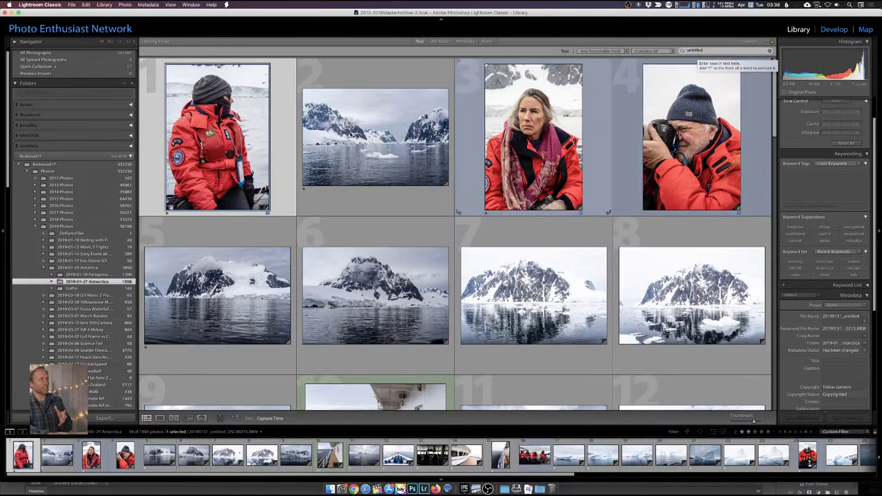
# Rename all remaining untitled photos with the DOh Untitled Renamer Suffix template and the custom text Antarctica.
pyautogui.press('super+a')
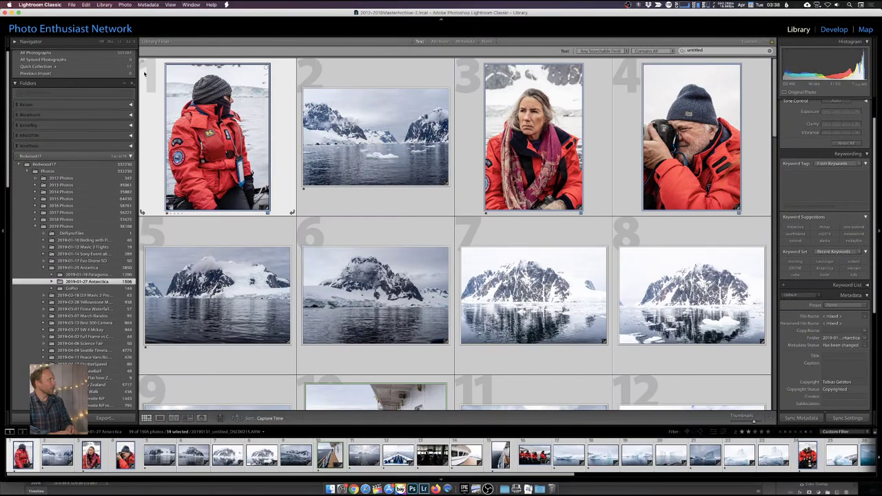
pyautogui.click(109, 4)
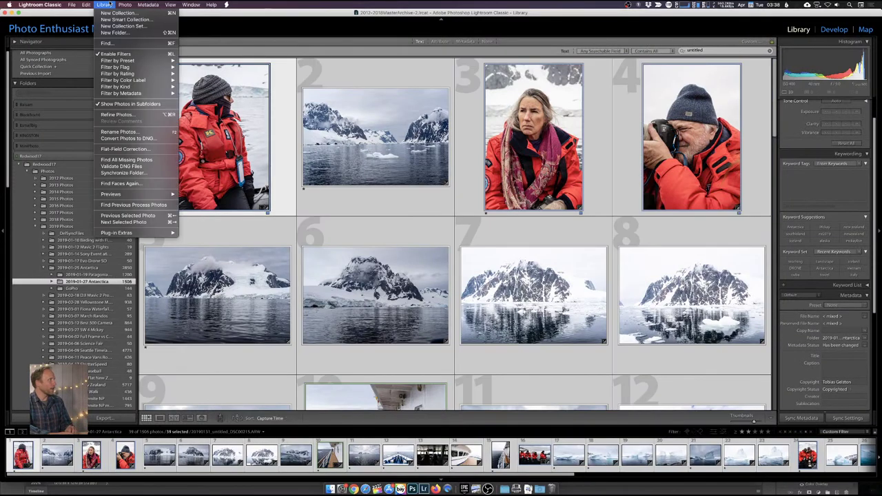
pyautogui.click(135, 131)
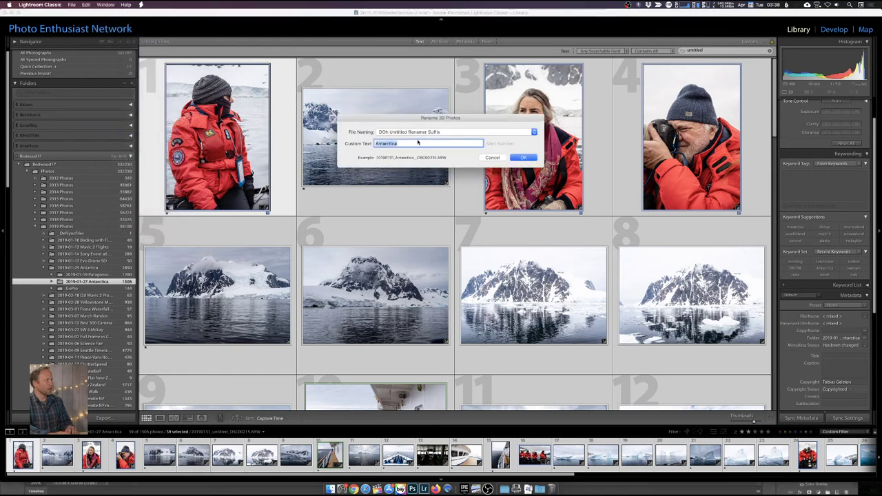
pyautogui.click(524, 158)
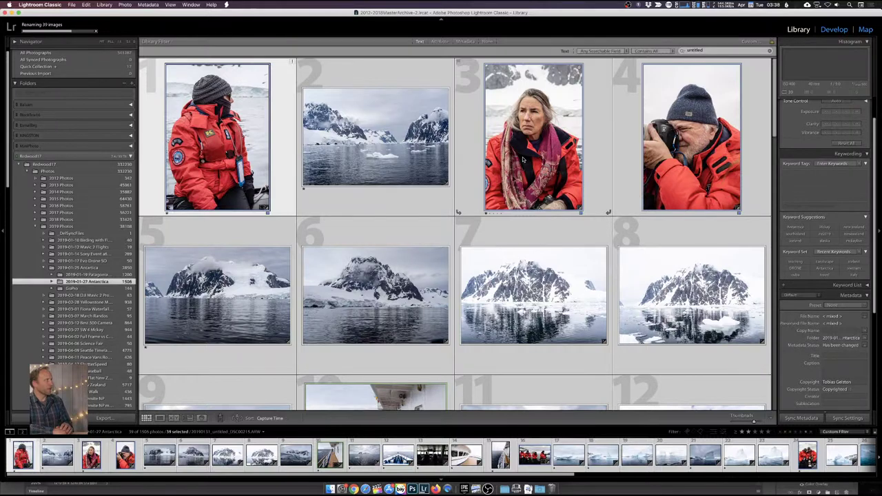
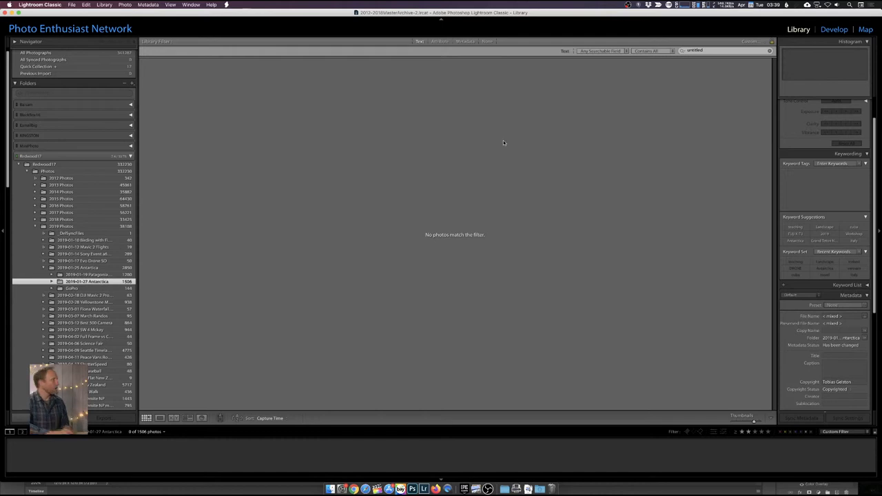
# Clear the untitled text filter and review the preview build and discard options for all photos in the 2019-01-27 Antarctica folder.
pyautogui.click(770, 51)
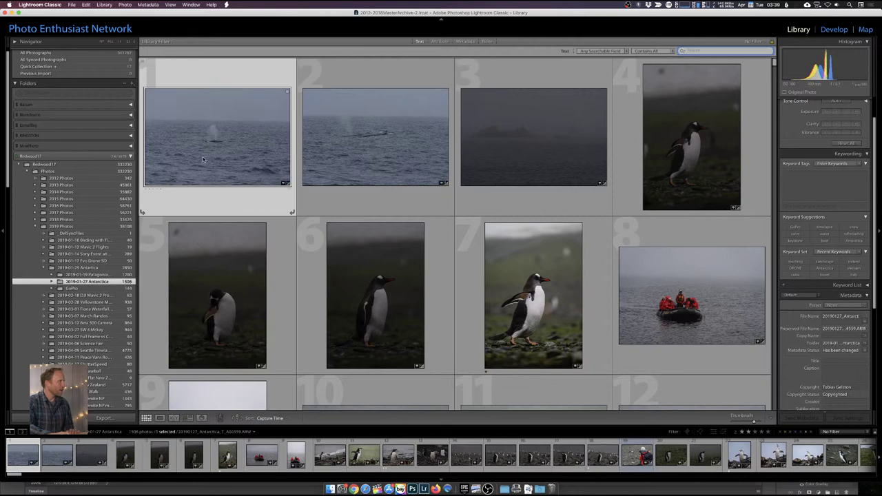
pyautogui.press('super+a')
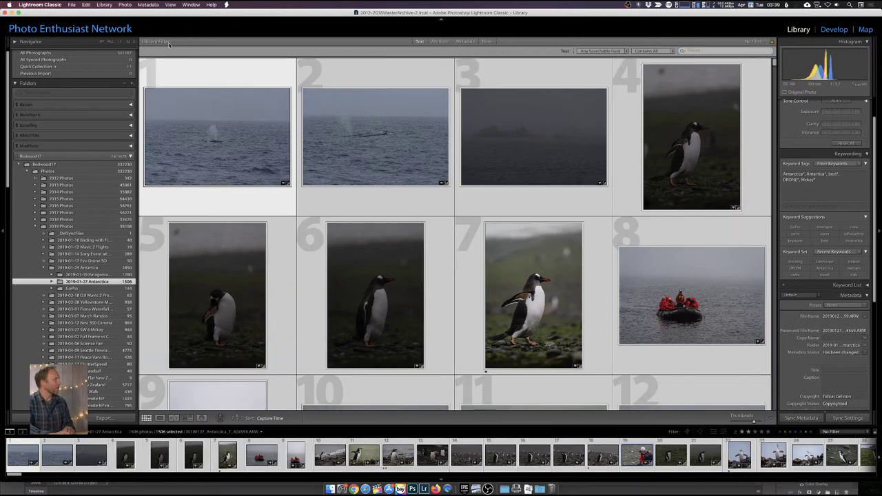
pyautogui.click(104, 5)
pyautogui.moveTo(118, 197)
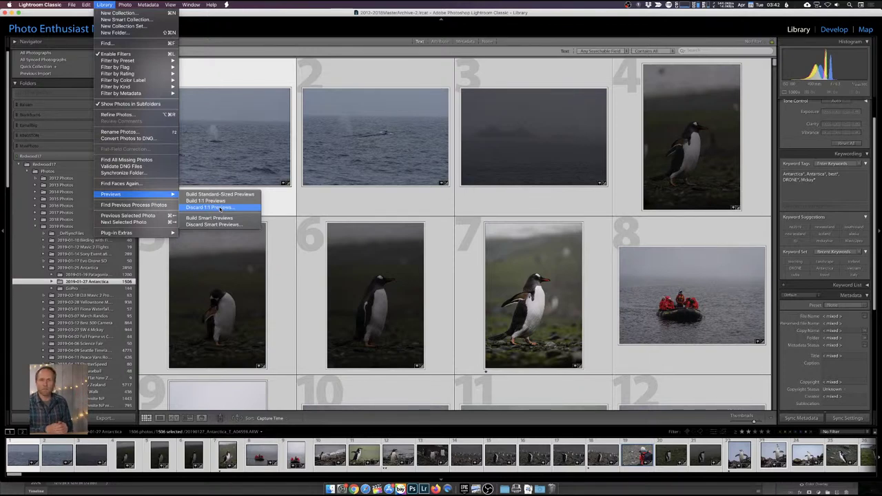
pyautogui.click(256, 146)
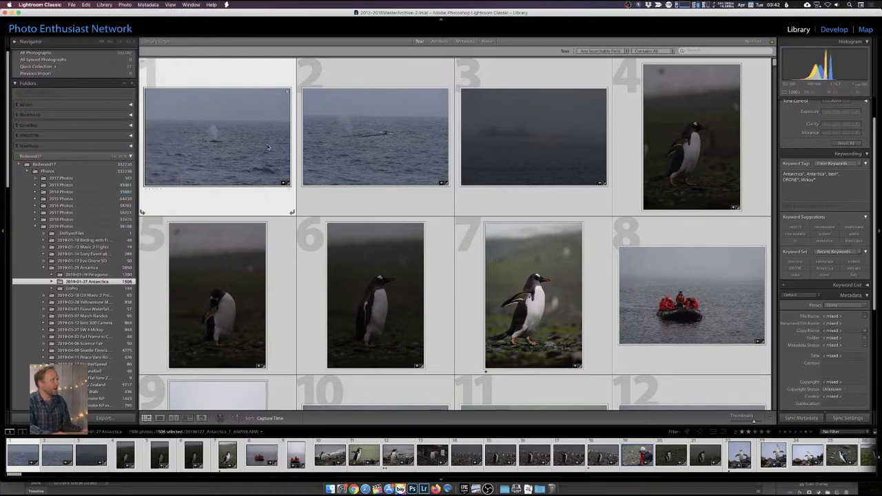
# Select the first four Antarctica photos, and open the 2019-01-14 Sony Event a6400 folder.
pyautogui.keyDown('shift'); pyautogui.click(673, 143); pyautogui.keyUp('shift')
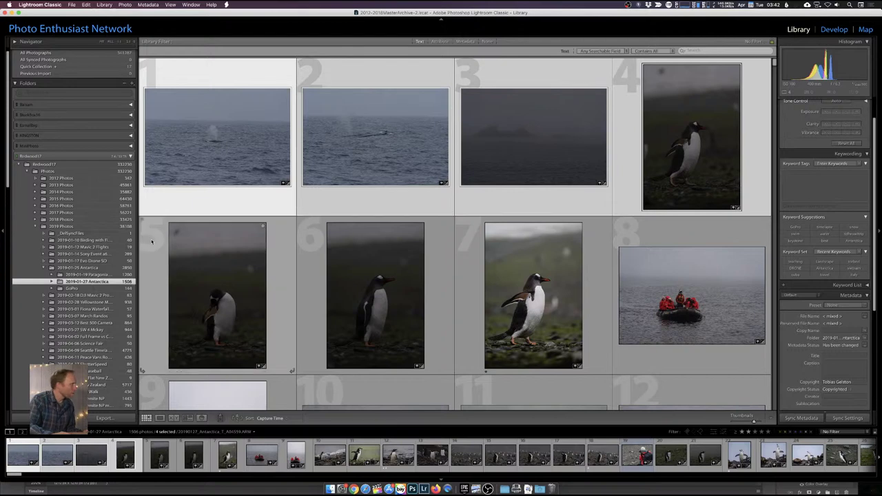
pyautogui.click(105, 255)
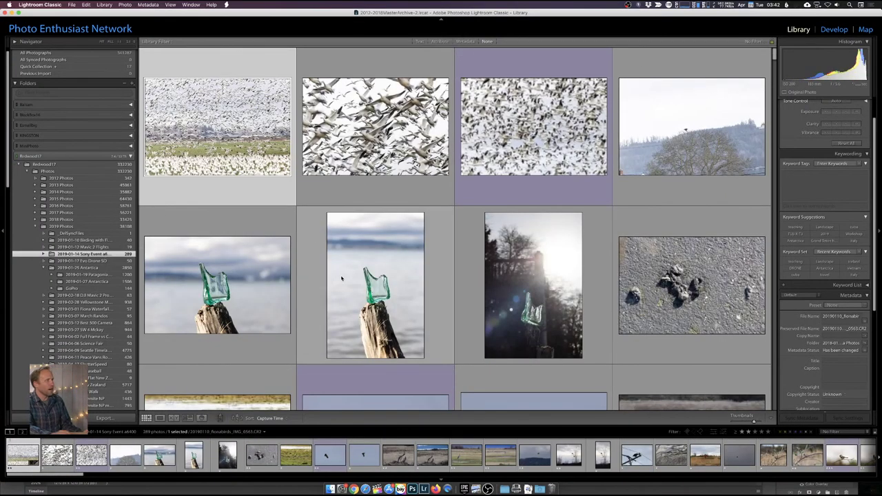
# Select all photos in the Sony Event folder from the first through the last bird photo before the kimono portraits.
pyautogui.scroll(-2, 358, 279)
pyautogui.scroll(-10, 341, 278)
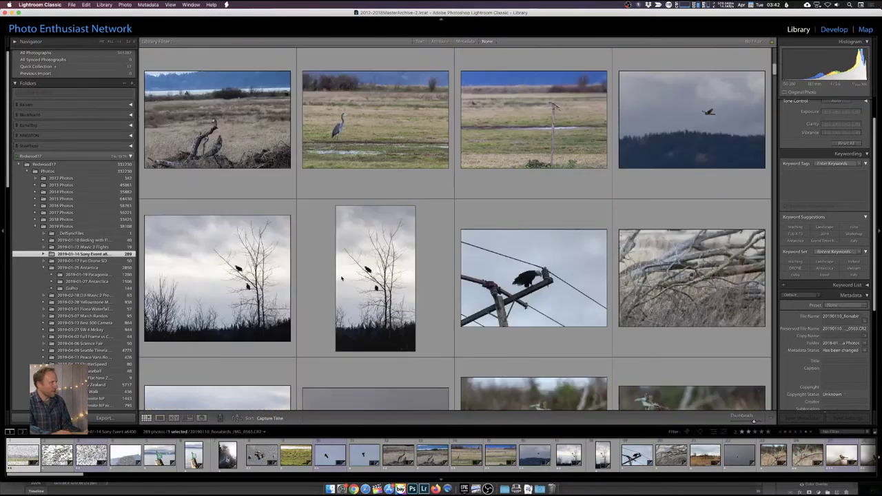
pyautogui.scroll(-1, 341, 278)
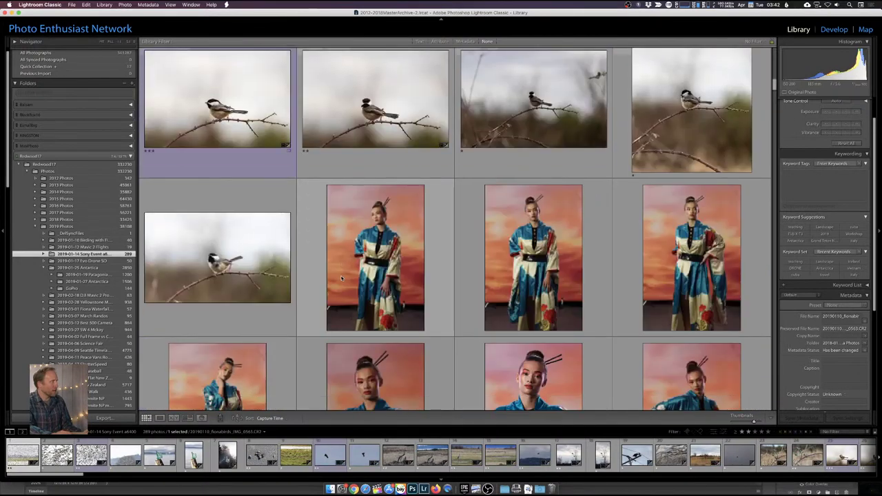
pyautogui.scroll(1, 341, 278)
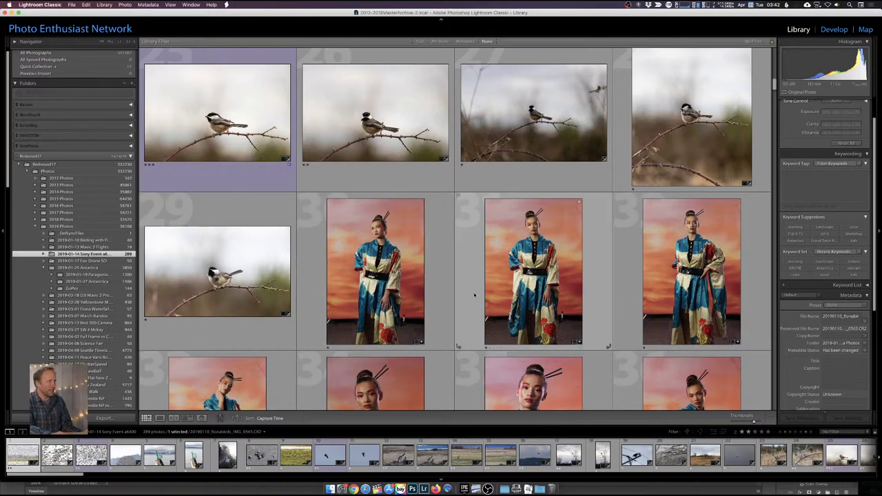
pyautogui.click(220, 275)
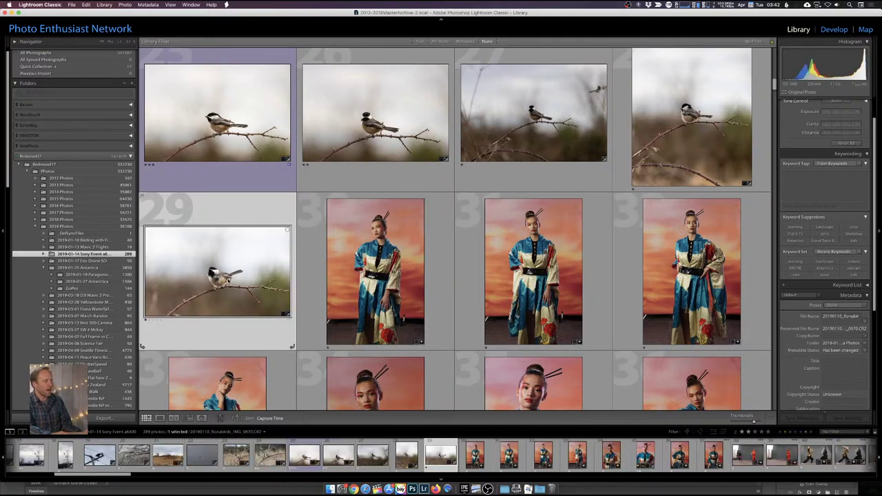
pyautogui.scroll(2, 228, 280)
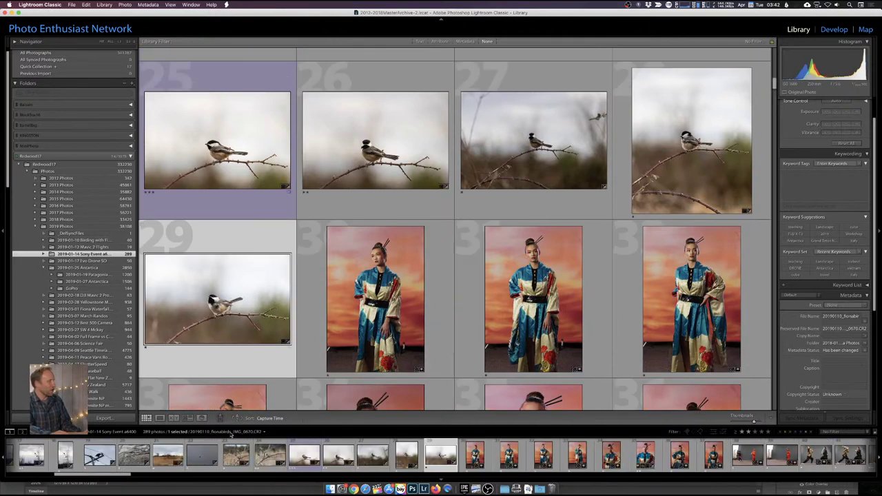
pyautogui.scroll(15, 220, 193)
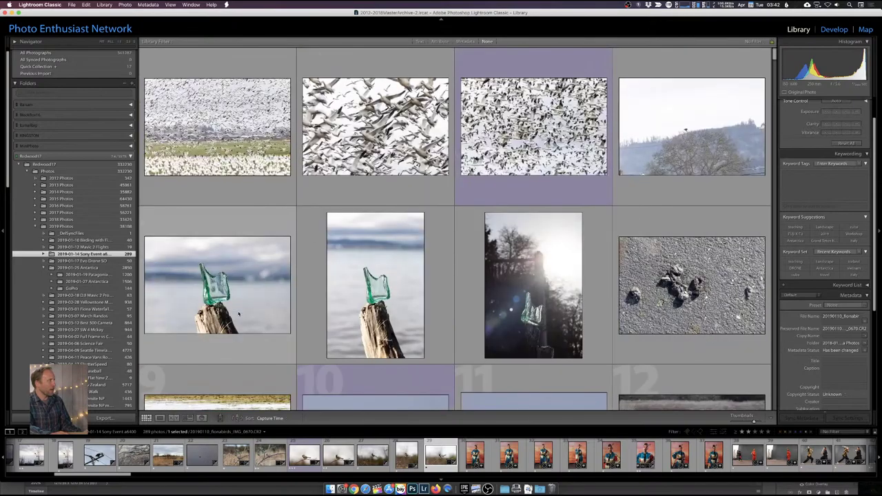
pyautogui.keyDown('shift'); pyautogui.click(286, 196); pyautogui.keyUp('shift')
pyautogui.scroll(-8, 310, 198)
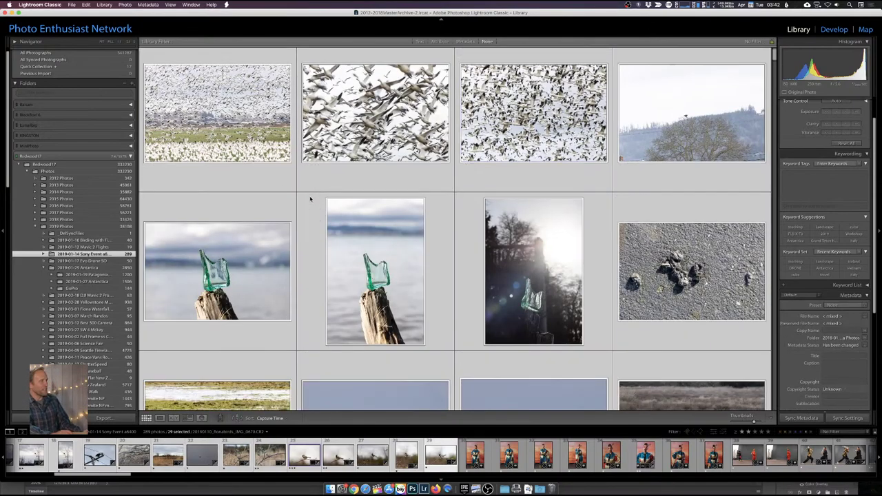
pyautogui.scroll(-10, 311, 199)
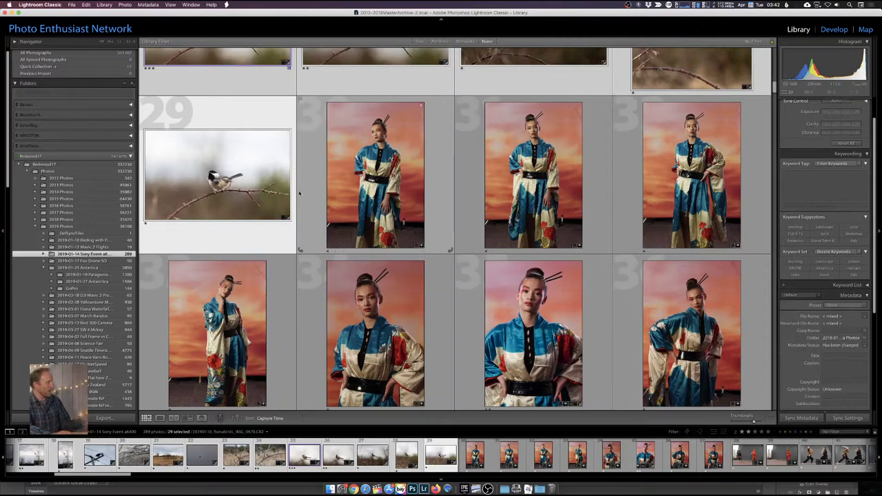
# Review the rename settings for the selected photos and cancel without renaming them.
pyautogui.scroll(10, 279, 189)
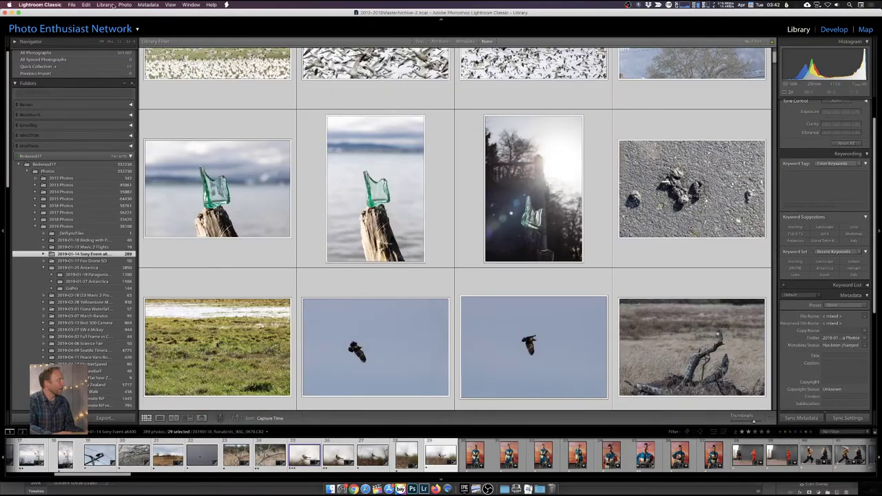
pyautogui.click(105, 5)
pyautogui.click(145, 131)
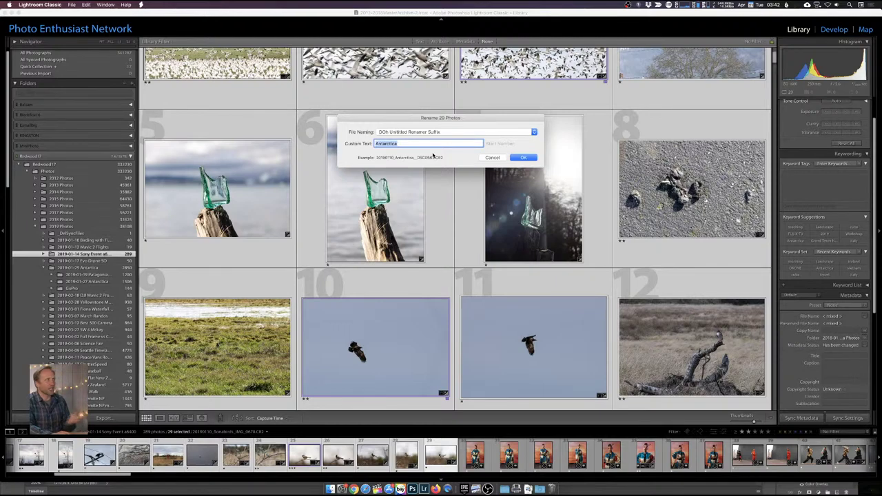
pyautogui.click(494, 159)
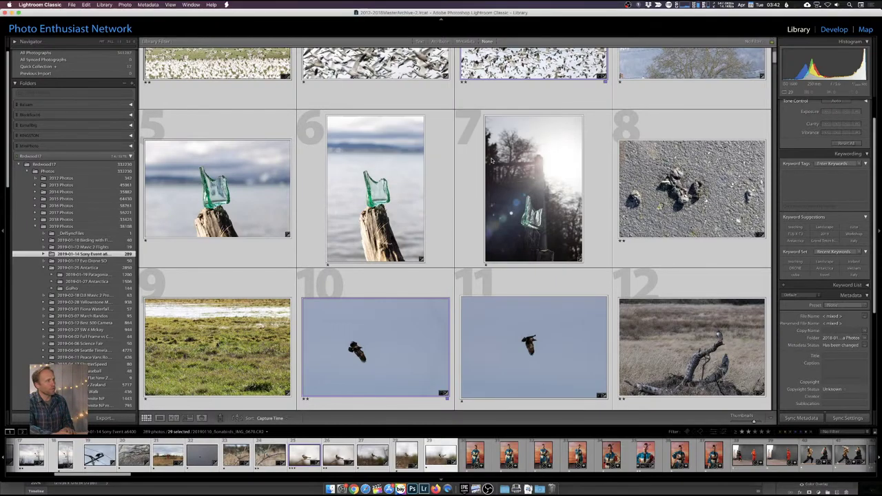
# Check the first kimono portrait's file name, and select the seven small-bird photos numbered 23 through 29.
pyautogui.scroll(-5, 247, 216)
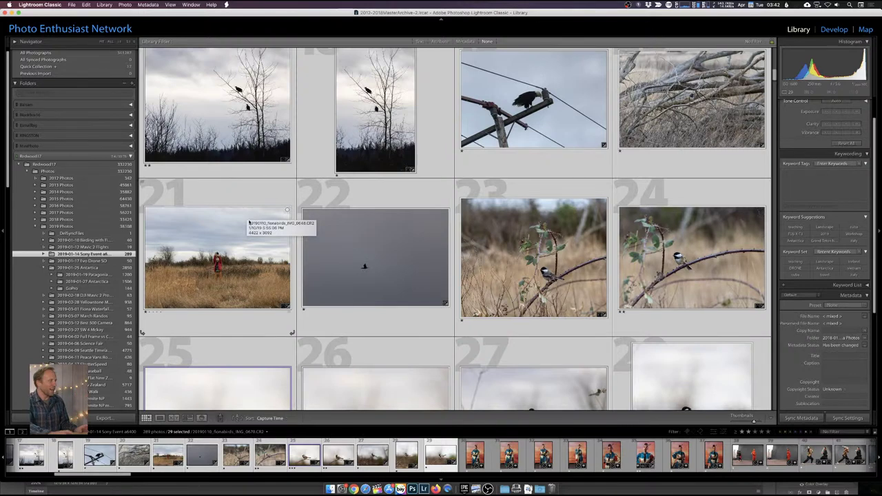
pyautogui.click(475, 455)
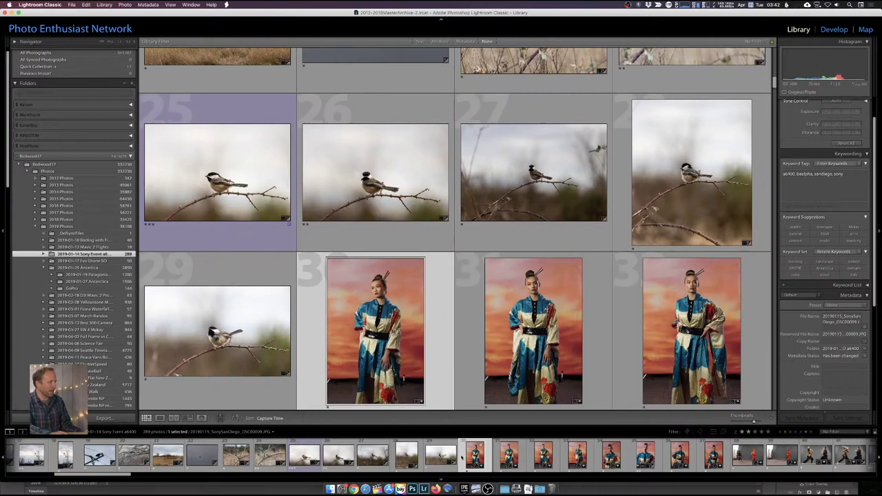
pyautogui.click(236, 455)
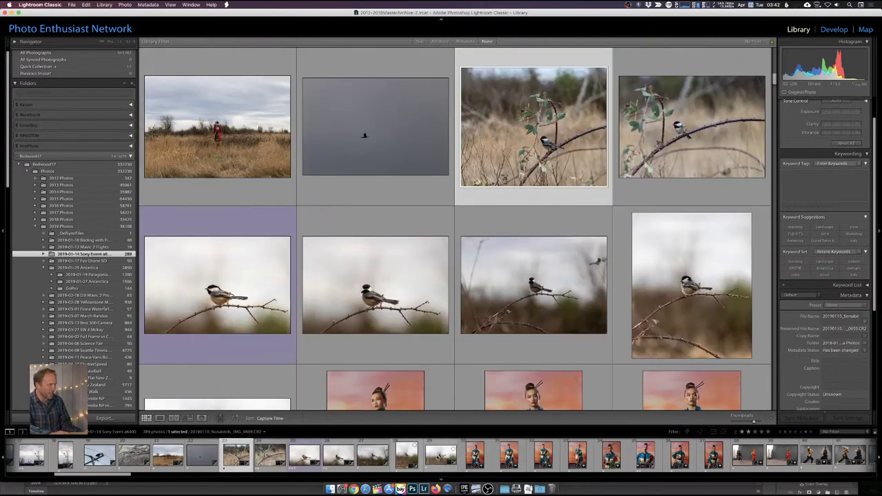
pyautogui.keyDown('shift'); pyautogui.click(438, 457); pyautogui.keyUp('shift')
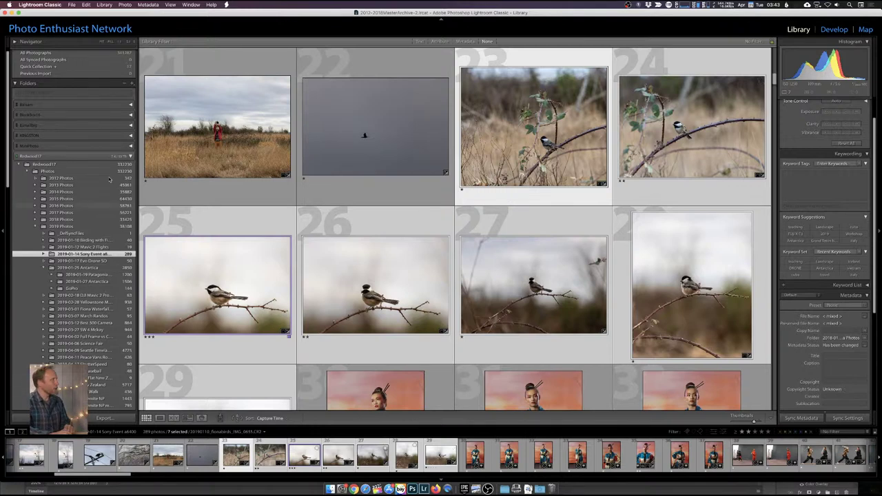
# Collapse the 2019 Photos folder and display the contents of the 2012 Photos folder.
pyautogui.click(36, 227)
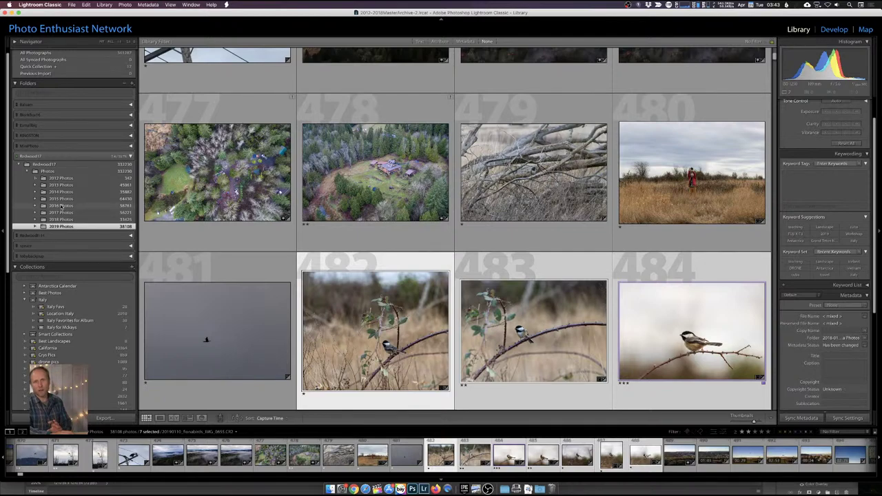
pyautogui.click(67, 178)
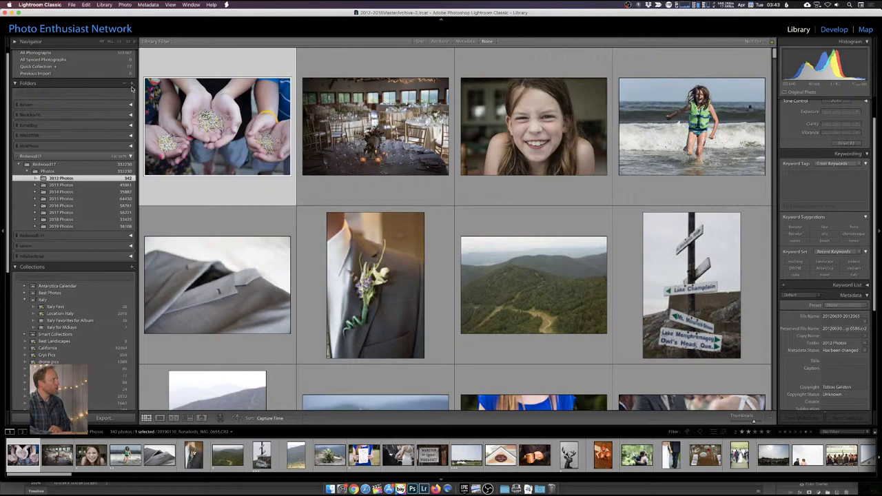
# Review the Add Folder dialog for the catalog and cancel it without choosing a folder.
pyautogui.click(131, 84)
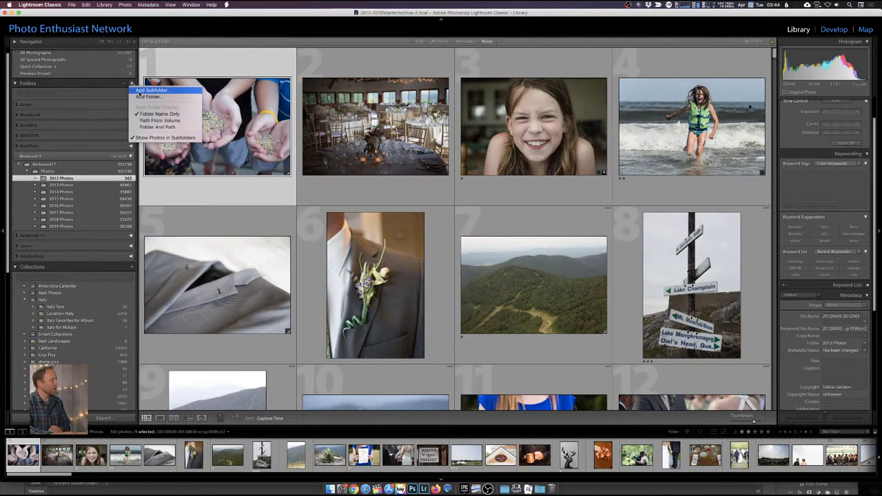
pyautogui.click(141, 96)
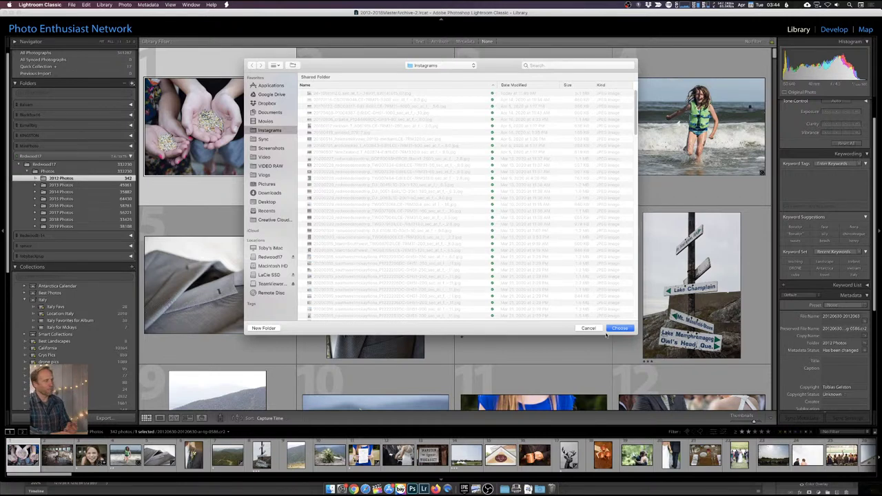
pyautogui.click(578, 327)
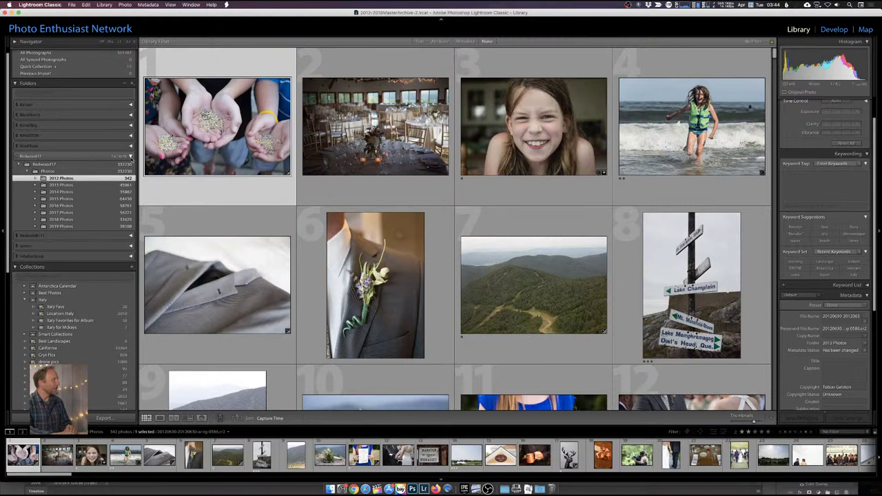
# Collapse the Redwood17 drive's folder list and browse the photos in the Best Photos collection set.
pyautogui.click(128, 157)
pyautogui.scroll(-5, 86, 278)
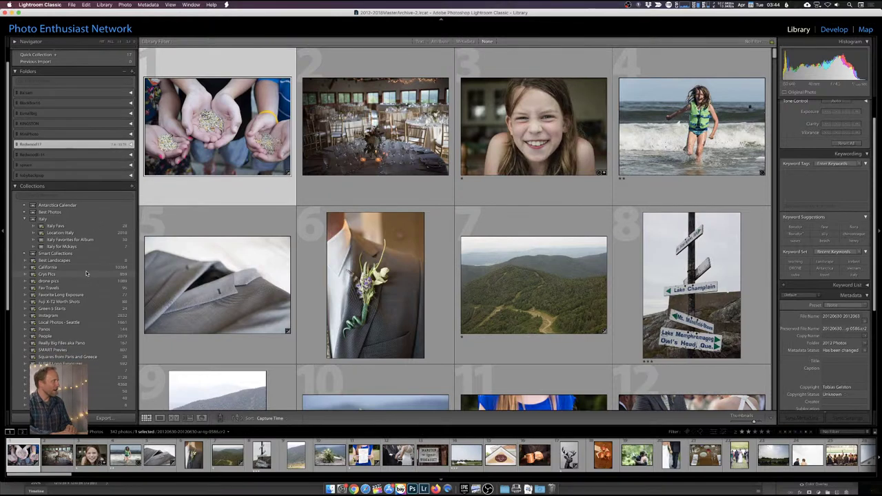
pyautogui.scroll(-2, 87, 279)
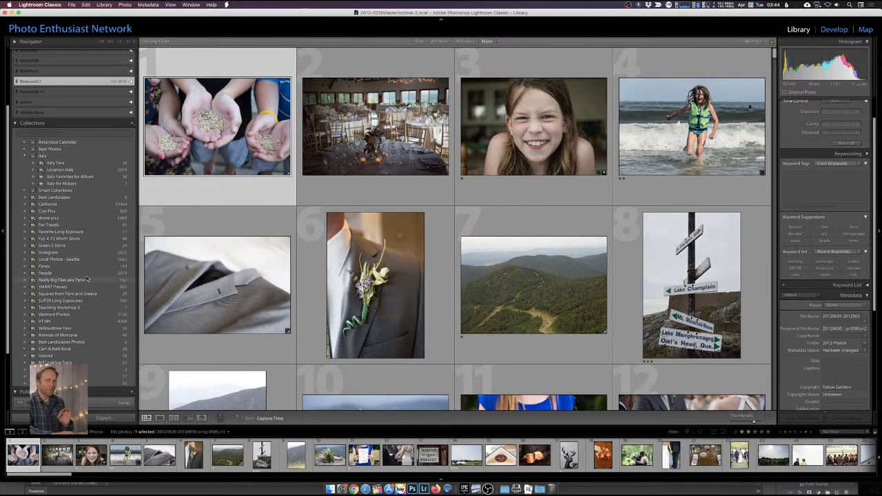
pyautogui.scroll(-3, 87, 279)
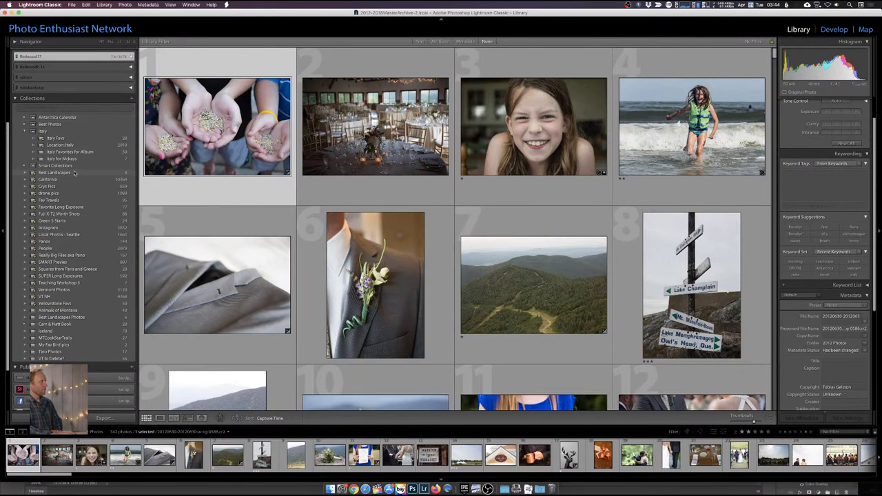
pyautogui.click(55, 125)
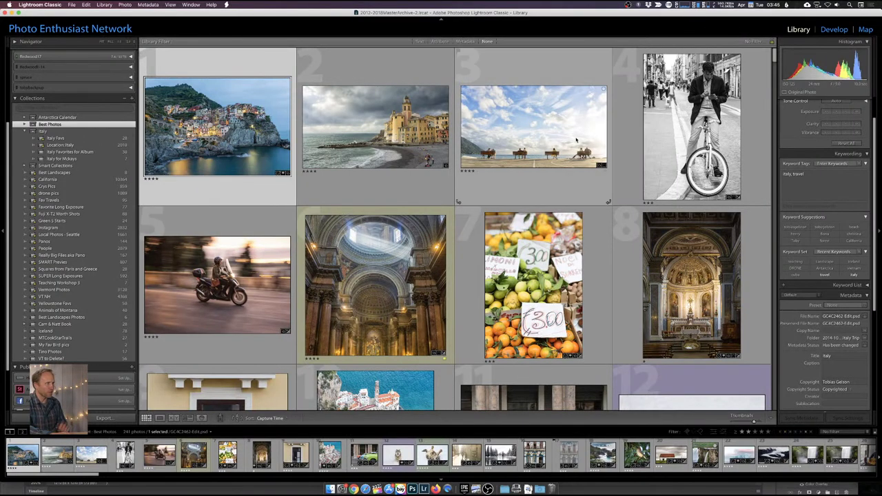
pyautogui.scroll(-10, 419, 291)
pyautogui.scroll(-3, 420, 291)
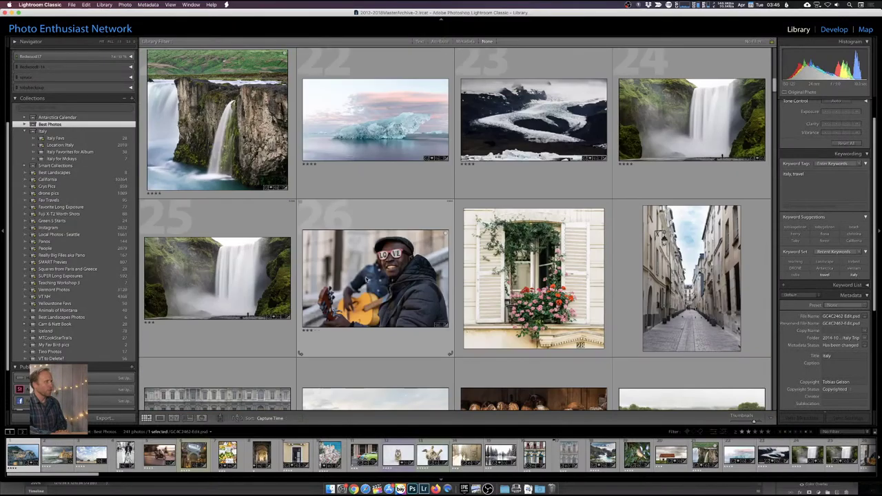
pyautogui.scroll(-6, 419, 290)
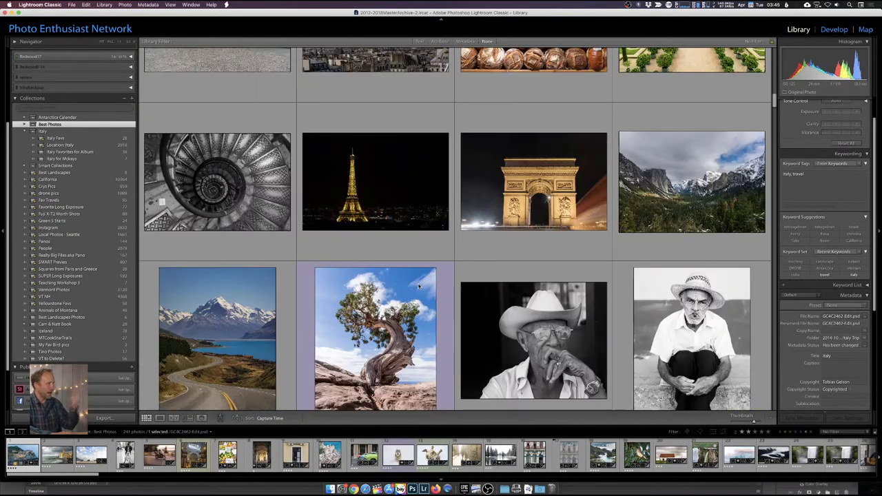
pyautogui.scroll(8, 417, 285)
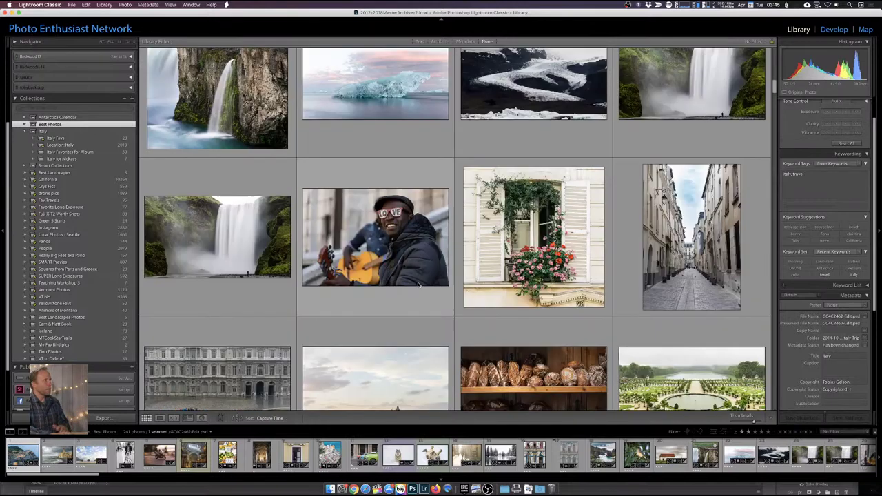
pyautogui.scroll(10, 418, 282)
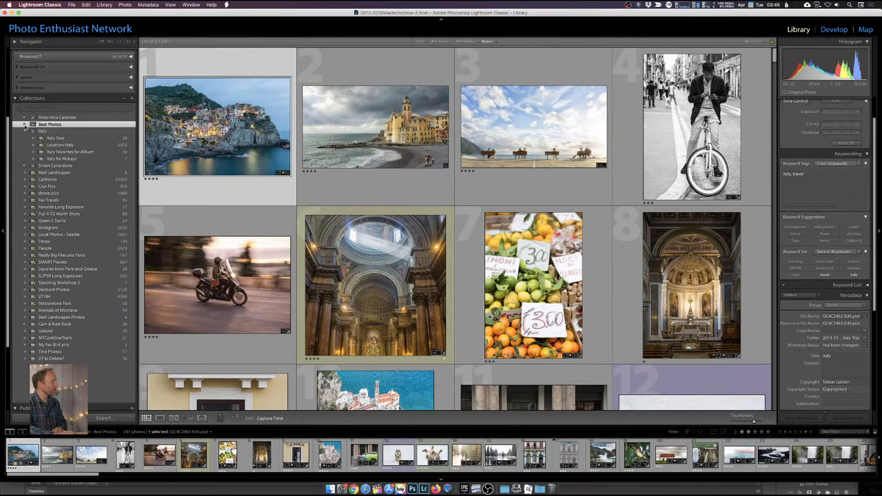
# Expand the Best Photos collection set, and open its Best Landscape collection to review the Set as Target Collection option.
pyautogui.click(25, 124)
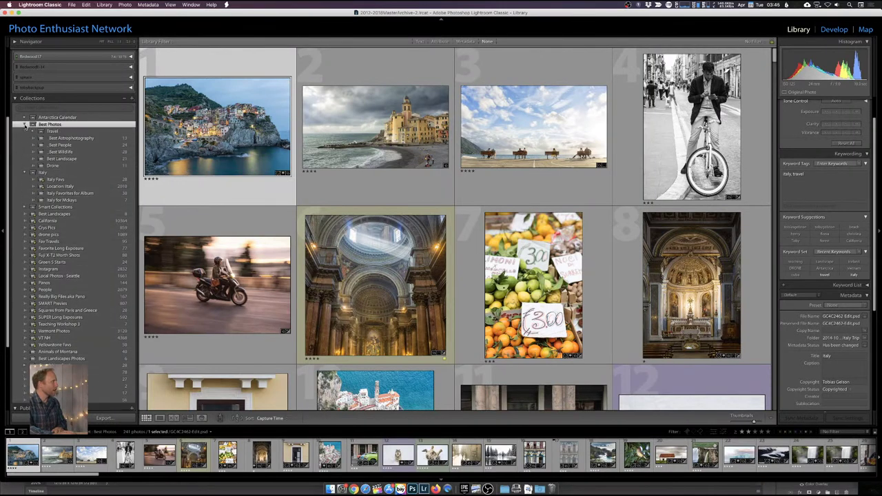
pyautogui.click(75, 159)
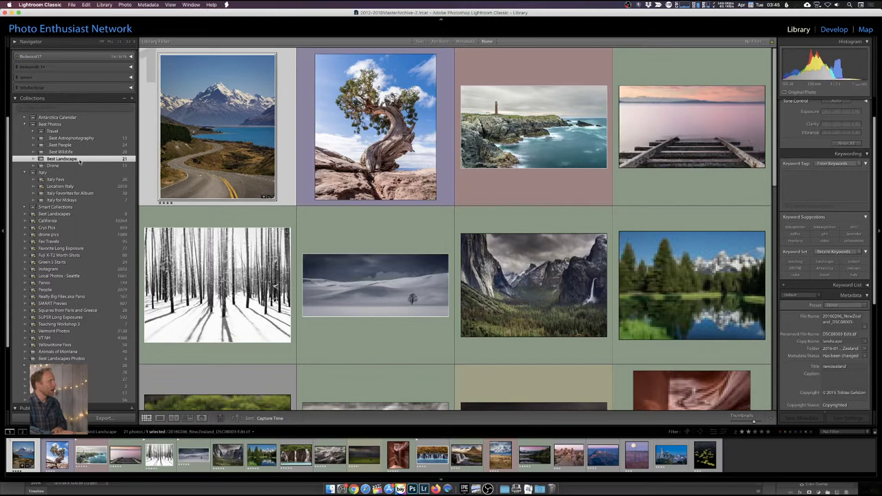
pyautogui.rightClick(79, 161)
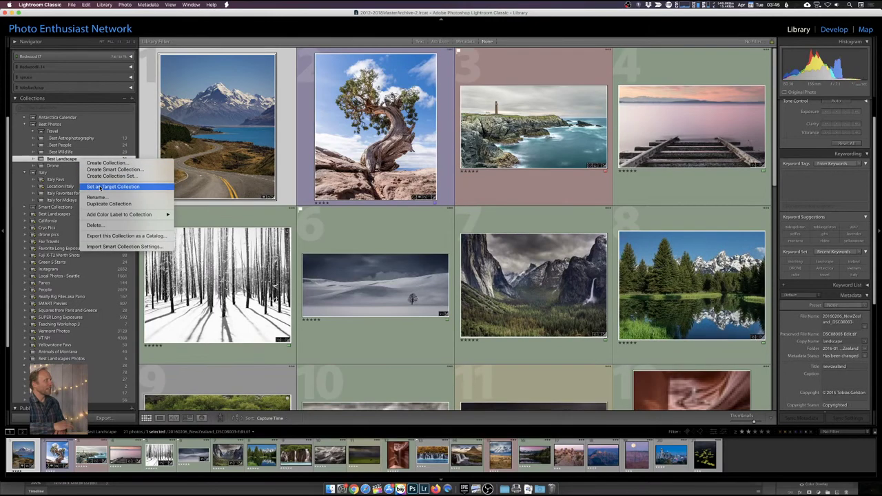
pyautogui.click(72, 160)
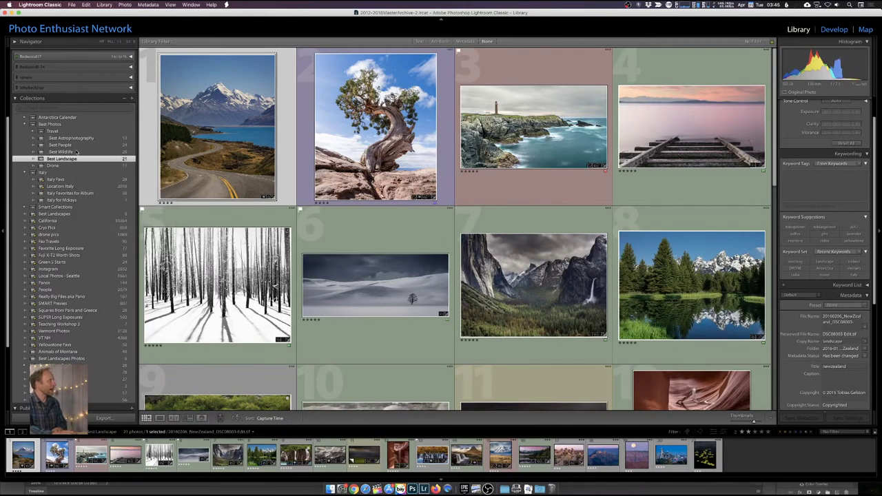
# Display All Photographs from the catalog, and open the Quick Collection.
pyautogui.scroll(3, 89, 133)
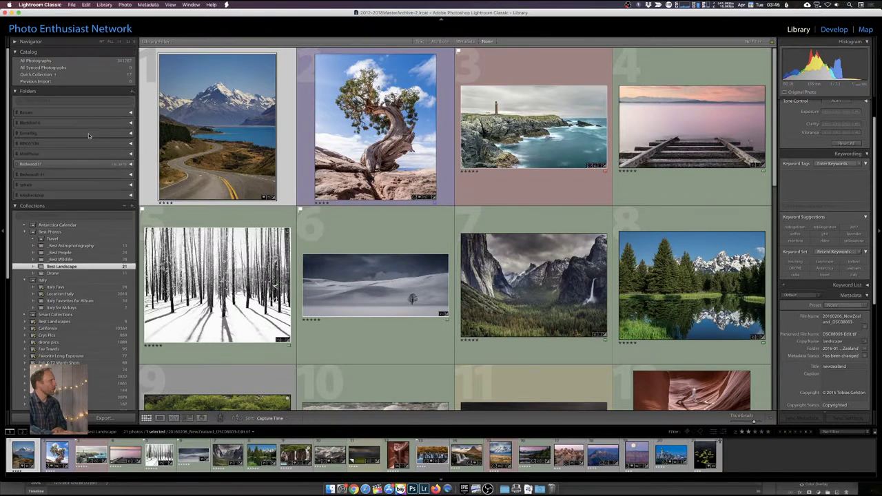
pyautogui.click(51, 61)
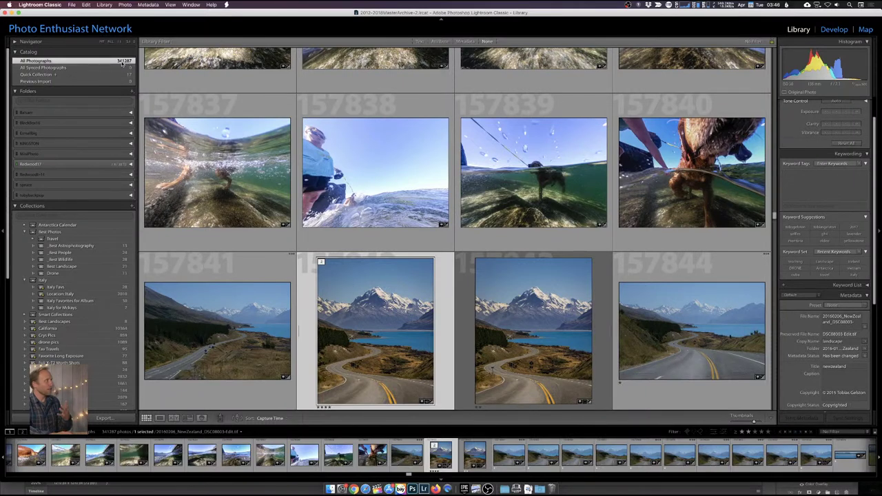
pyautogui.click(71, 77)
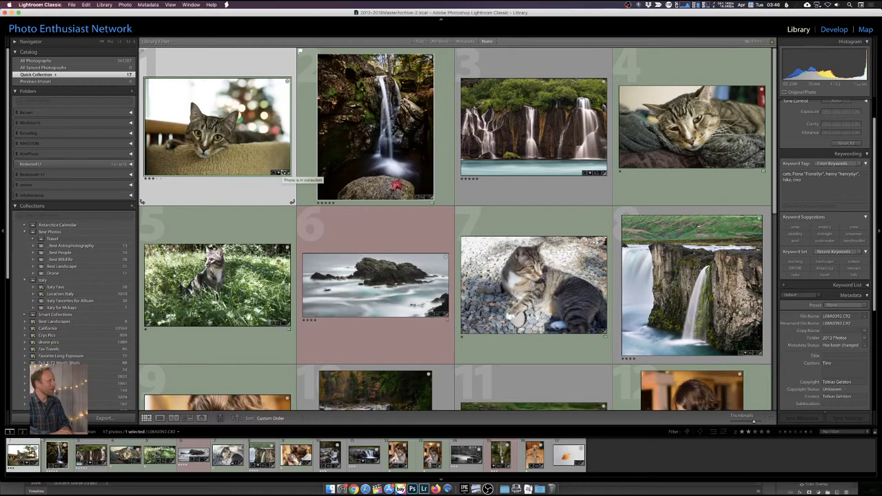
# Look through the Quick Collection's photos and open the Previous Import source.
pyautogui.scroll(-5, 283, 173)
pyautogui.scroll(1, 283, 173)
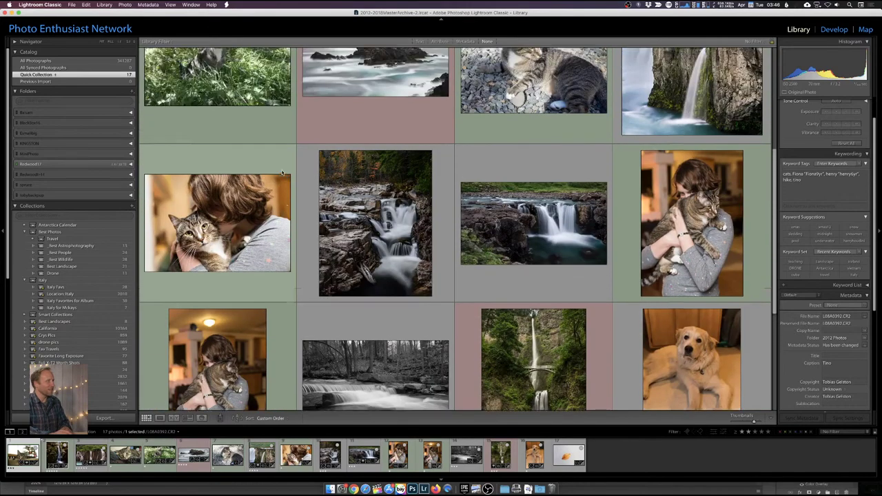
pyautogui.scroll(5, 283, 173)
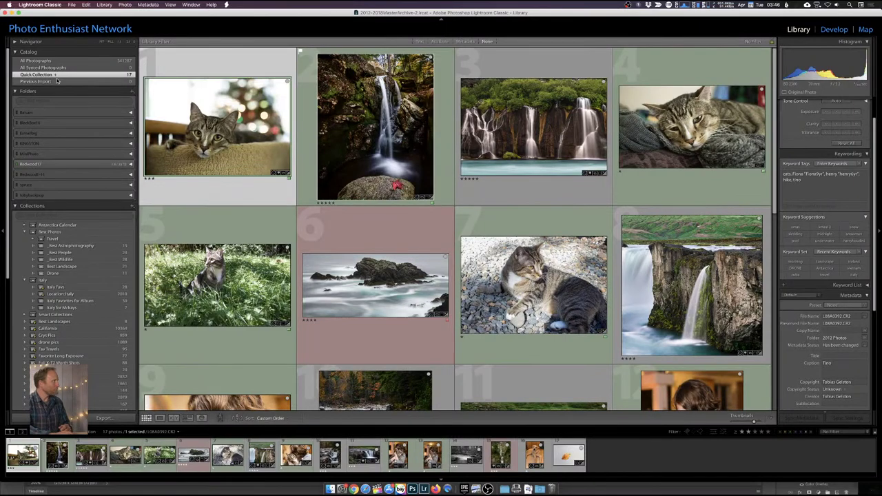
pyautogui.click(57, 82)
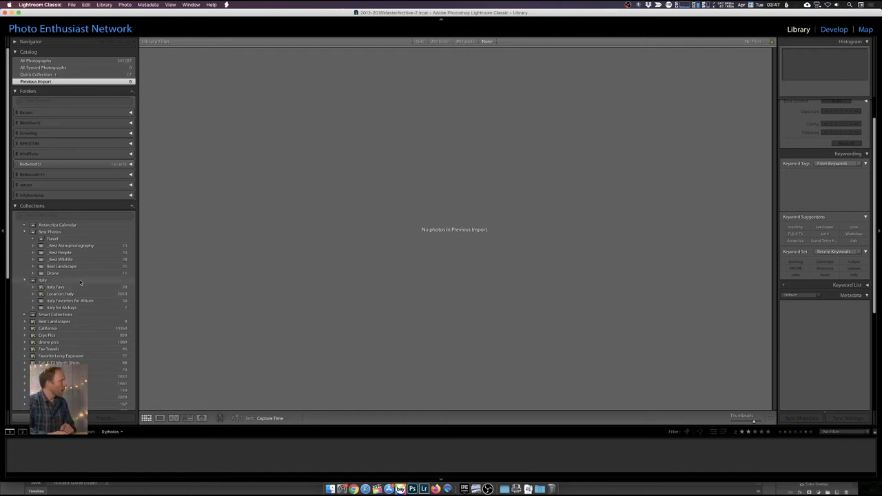
# Set Best Landscape as the target collection and add the wide glacier photo from the Antarctica Calendar set to it.
pyautogui.click(81, 225)
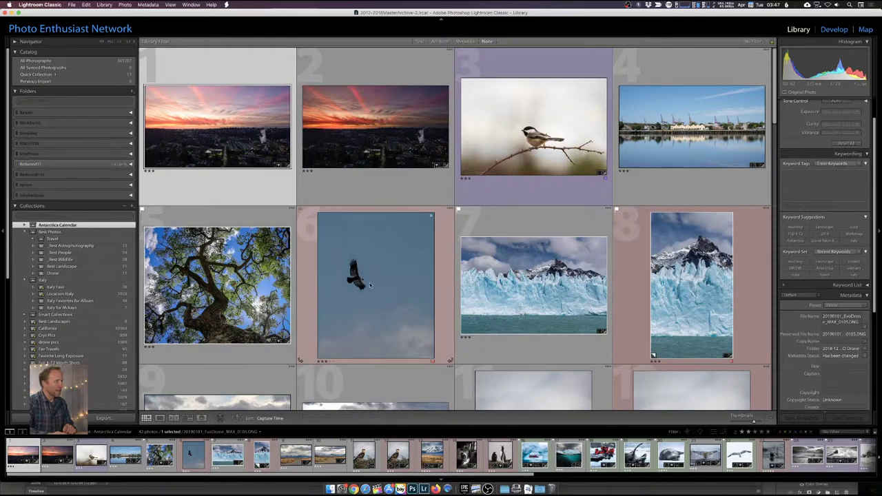
pyautogui.click(502, 299)
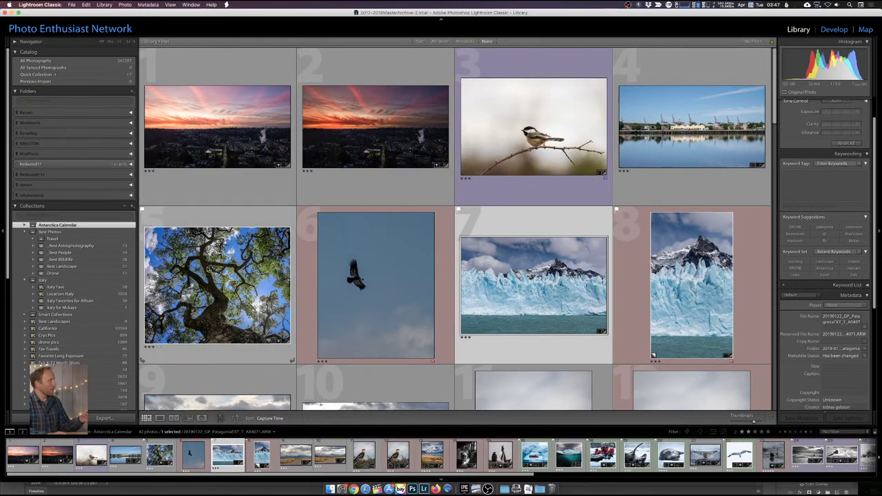
pyautogui.rightClick(78, 267)
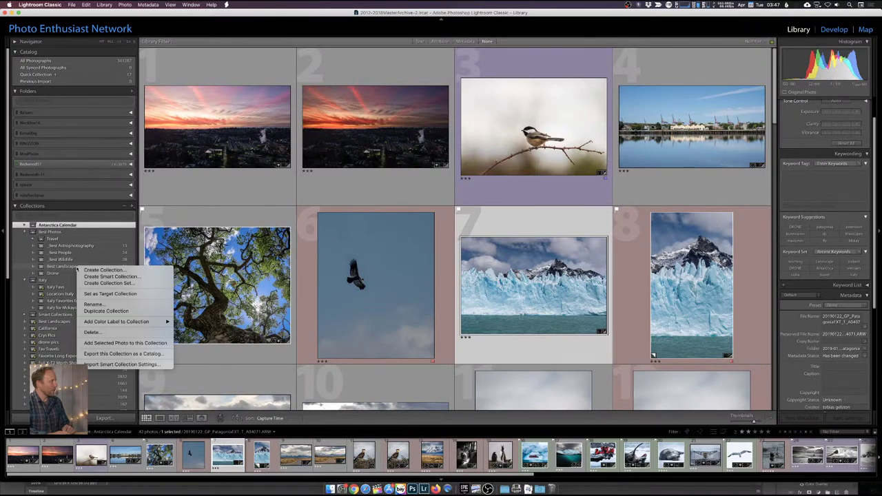
pyautogui.click(97, 295)
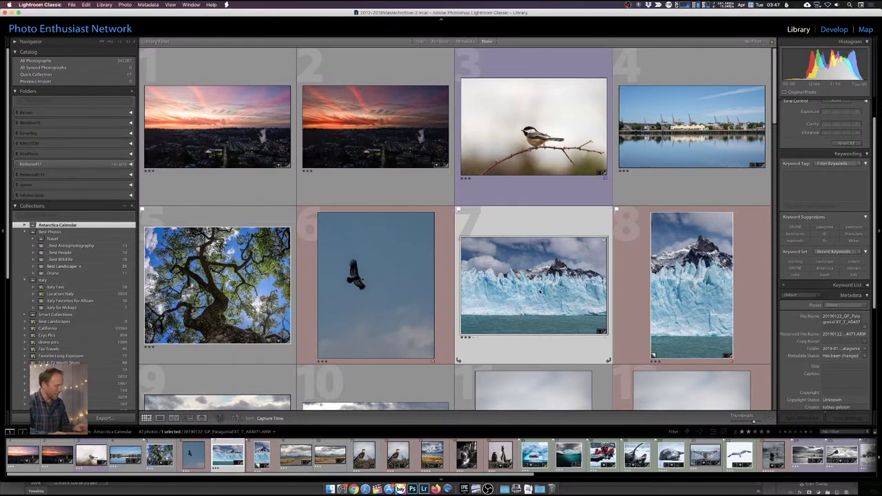
pyautogui.press('b')
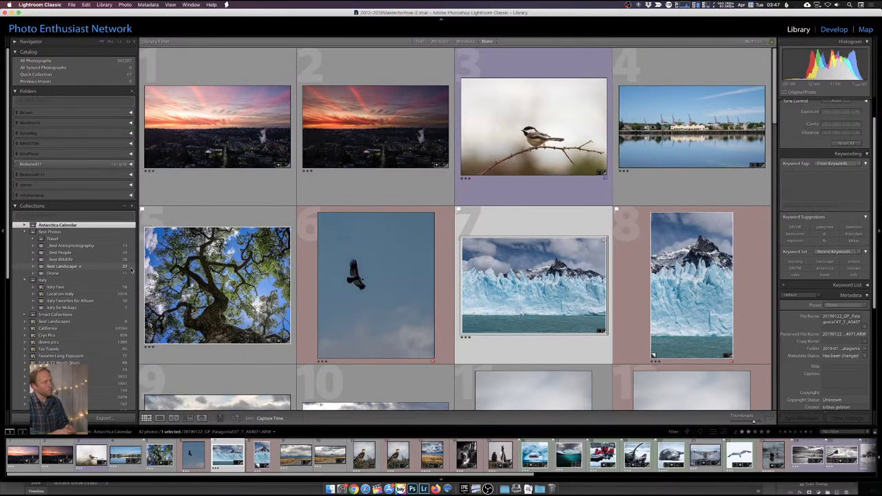
# Remove the vertical snowy mountain photo from the target collection and add it back.
pyautogui.scroll(-5, 483, 302)
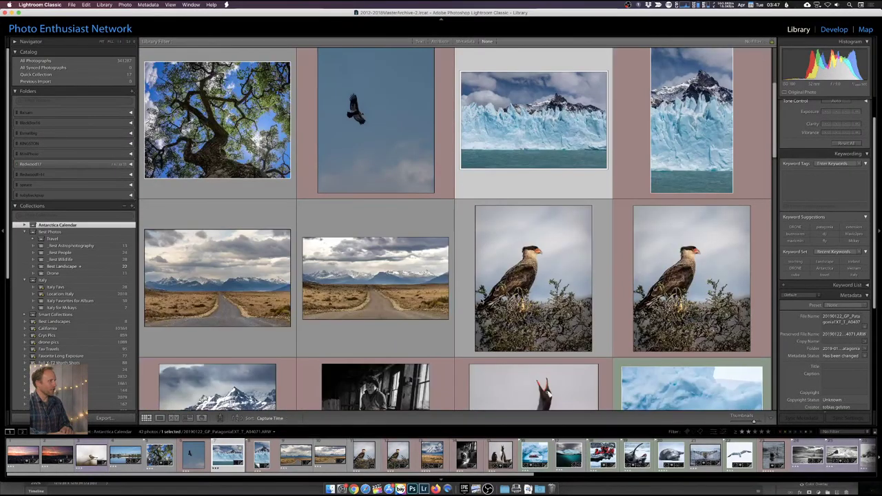
pyautogui.click(221, 265)
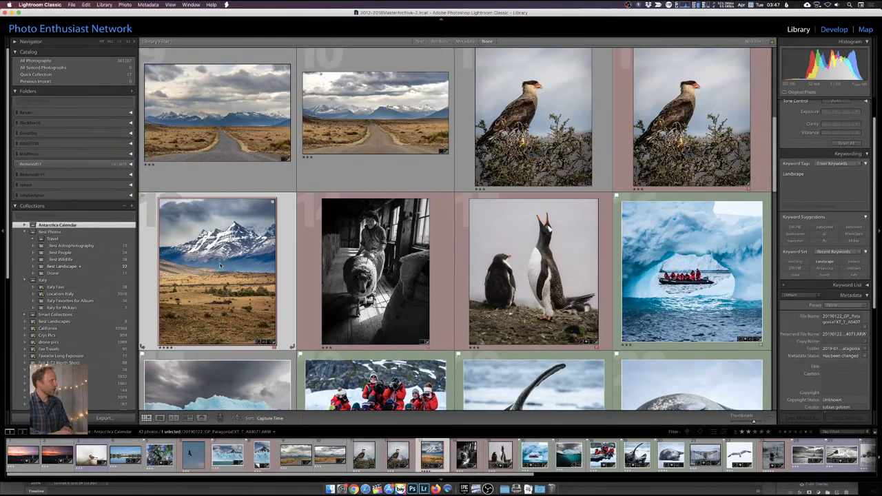
pyautogui.press('b')
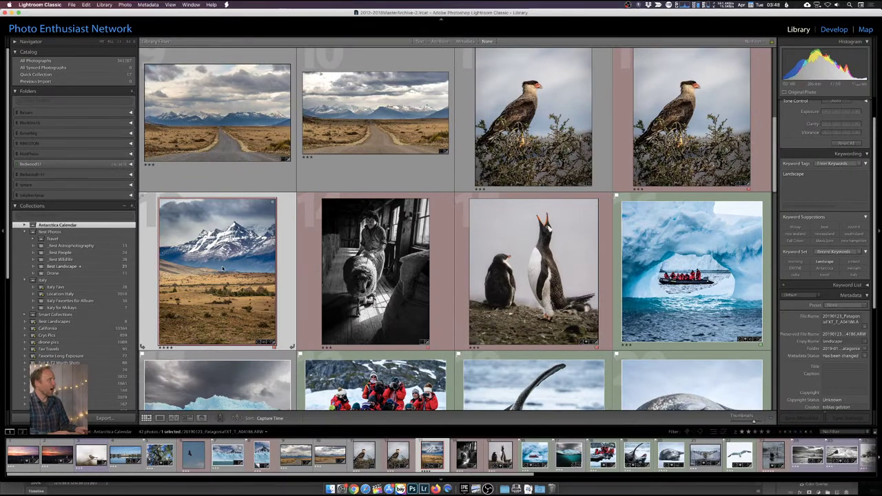
pyautogui.press('b')
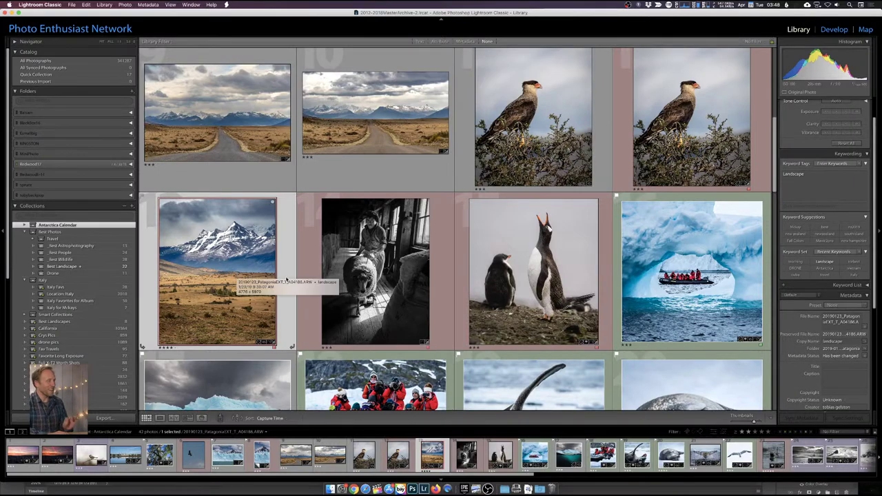
# Try to place the snowy mountain photo directly into the Best Landscape collection.
pyautogui.scroll(5, 583, 297)
pyautogui.scroll(-6, 582, 297)
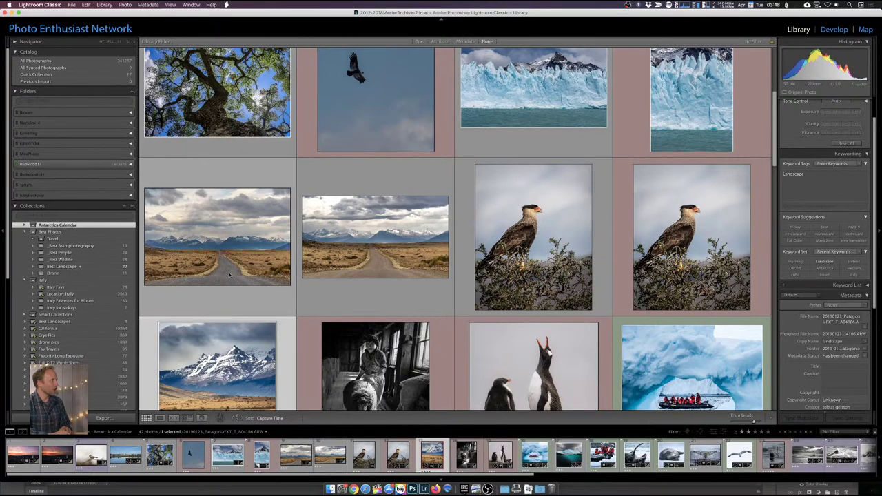
pyautogui.scroll(-1, 232, 372)
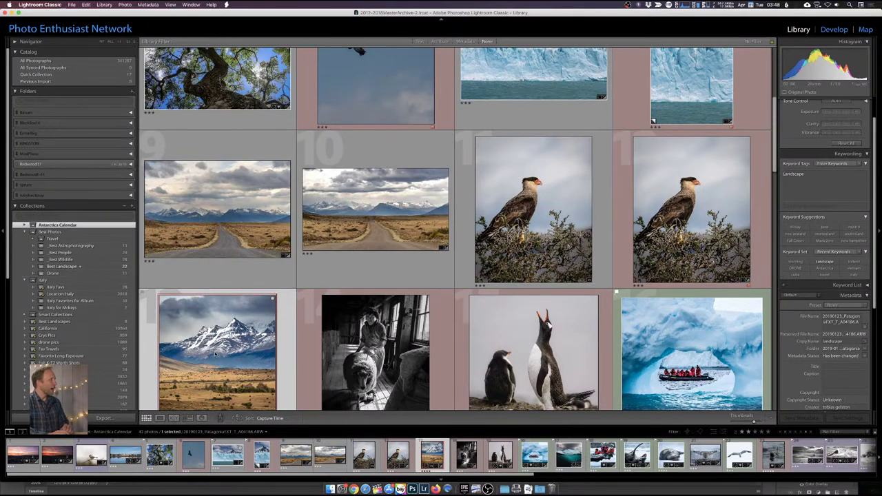
pyautogui.moveTo(217, 354); pyautogui.dragTo(85, 270)
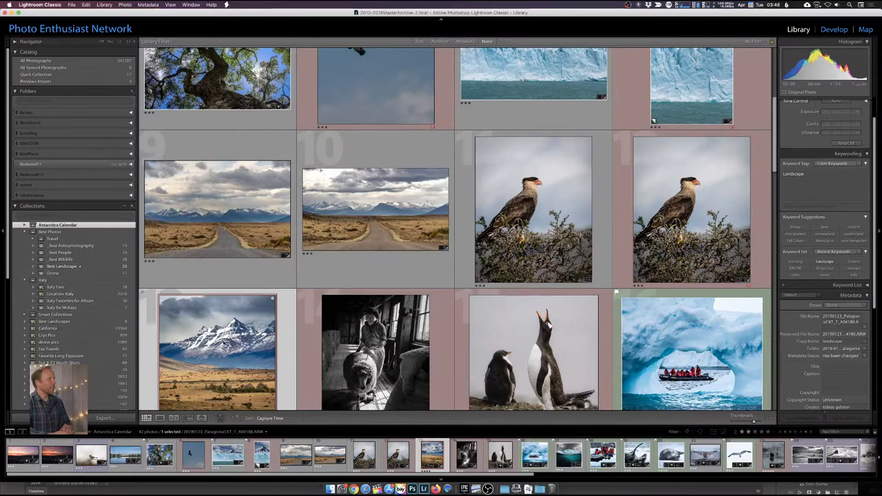
# Go to the snowy mountain photo's folder in the Library and look through the folder list down to the collections.
pyautogui.scroll(-2, 215, 303)
pyautogui.rightClick(216, 295)
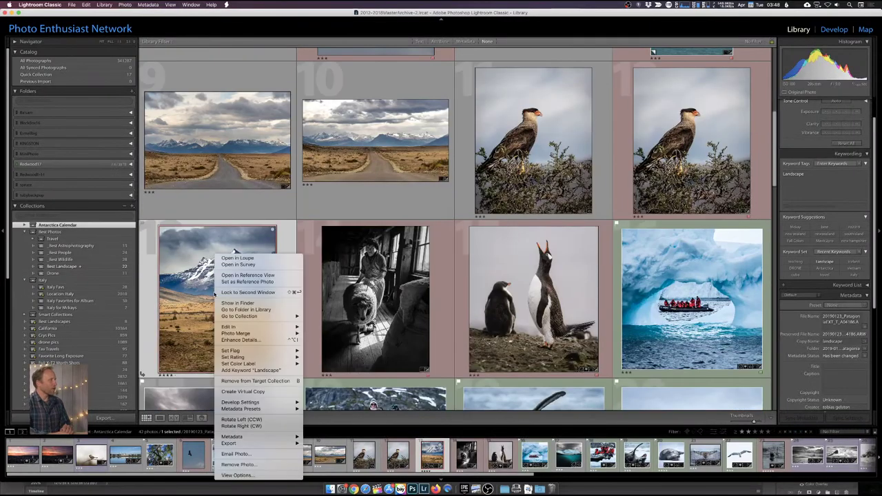
pyautogui.click(252, 310)
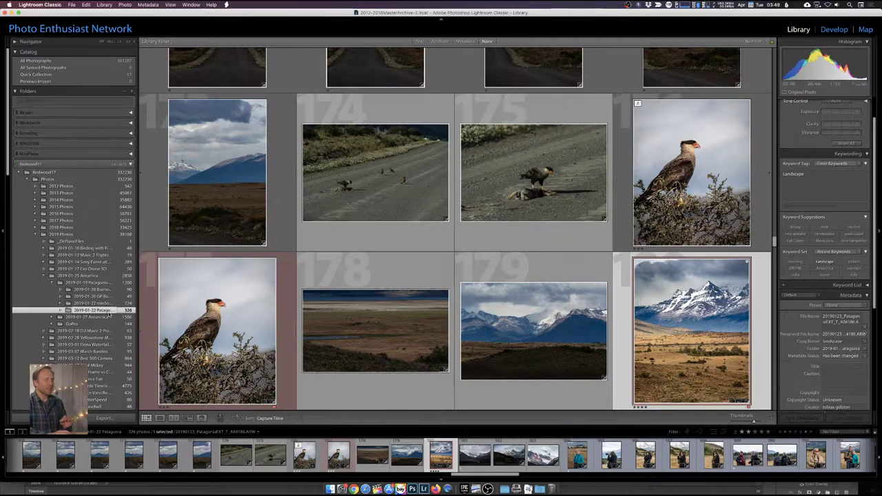
pyautogui.scroll(-3, 108, 314)
pyautogui.scroll(-15, 108, 310)
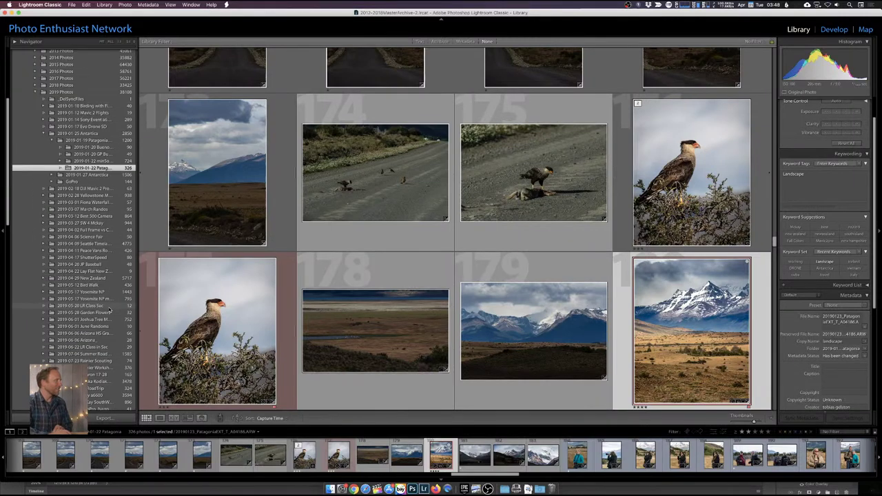
pyautogui.scroll(-7, 108, 311)
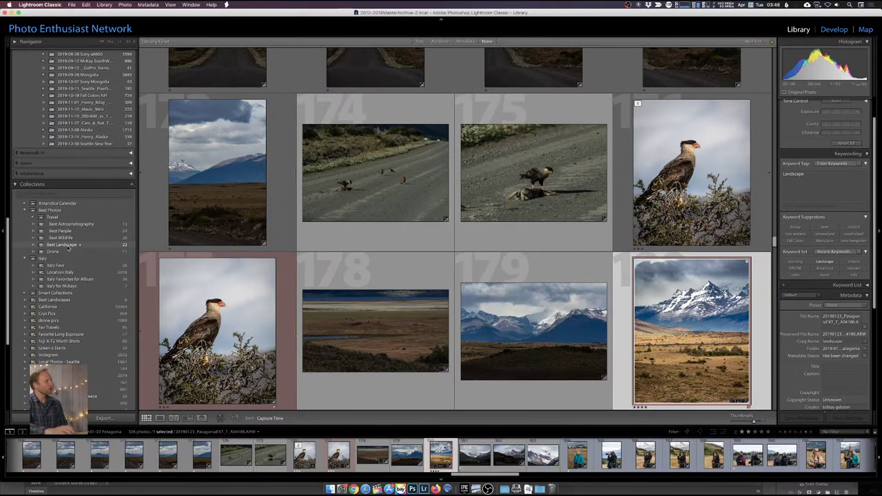
# Select the row of four photos of women with cameras, numbered 185 to 188, in the Patagonia folder.
pyautogui.scroll(-3, 216, 274)
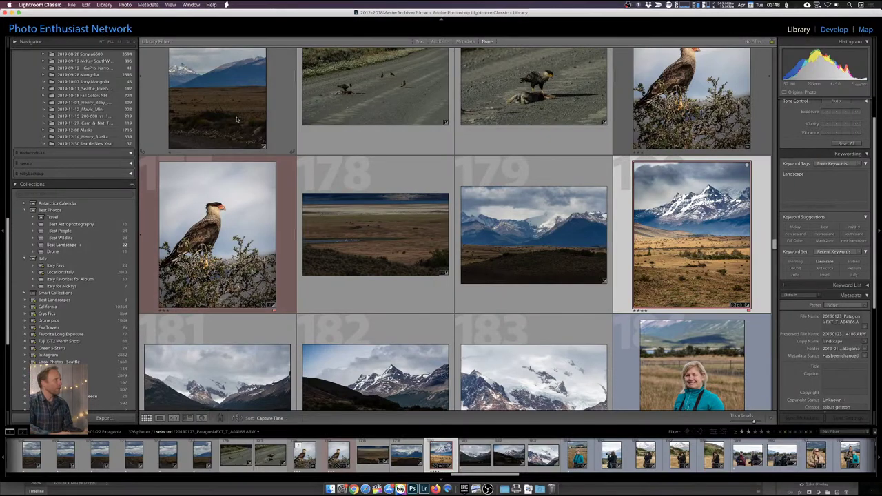
pyautogui.scroll(-5, 288, 248)
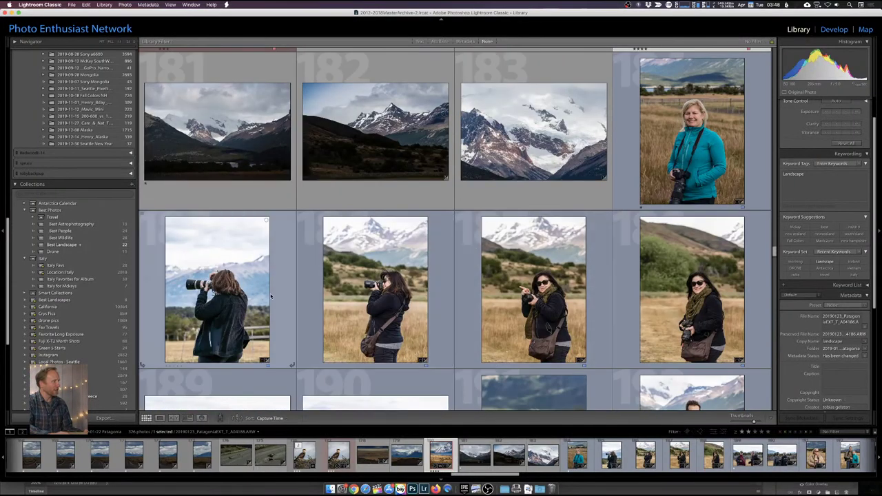
pyautogui.keyDown('shift'); pyautogui.click(485, 282); pyautogui.keyUp('shift')
# Fill in a new collection named Clients Taking Photos with Include selected photos enabled, and cancel its creation.
pyautogui.press('super+n')
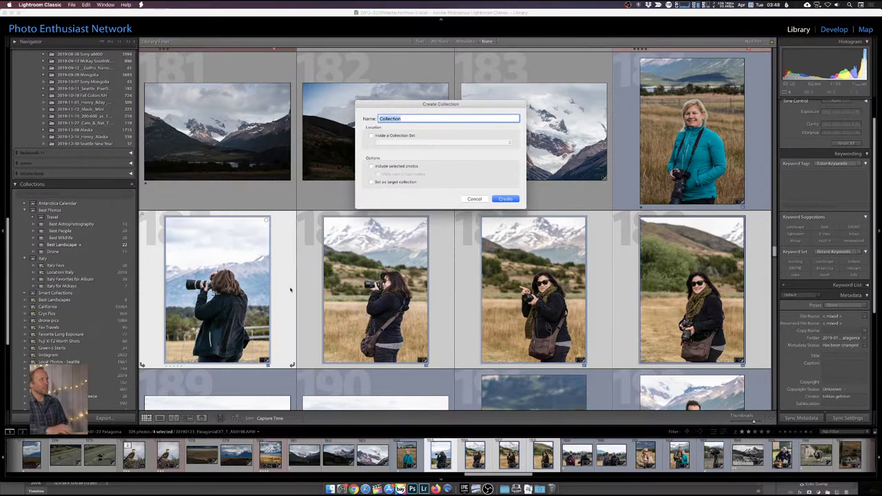
pyautogui.click(371, 167)
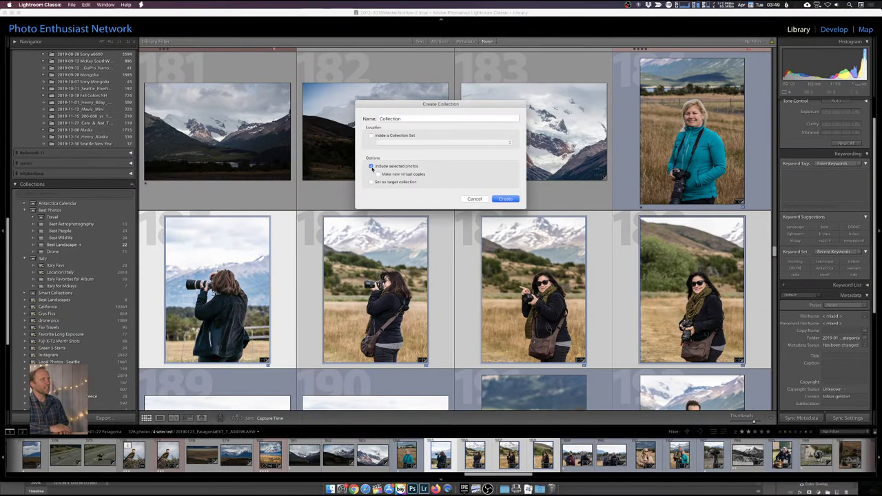
pyautogui.doubleClick(400, 118)
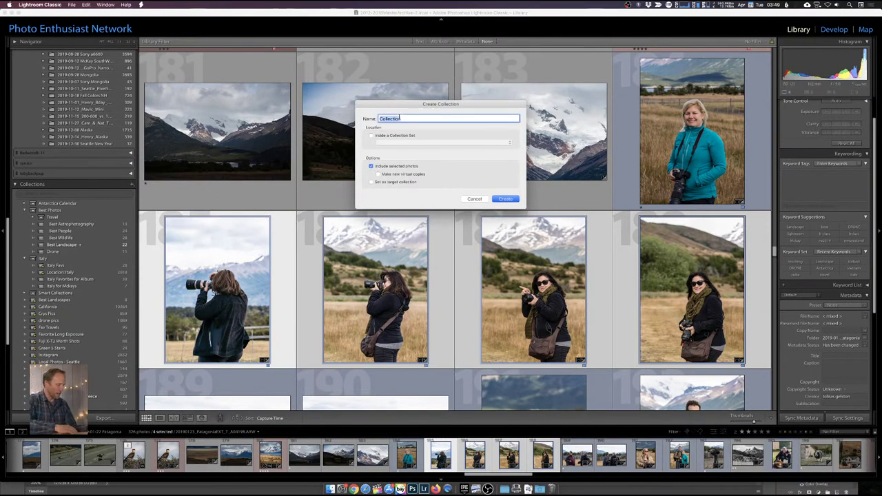
pyautogui.write('Clients Taking')
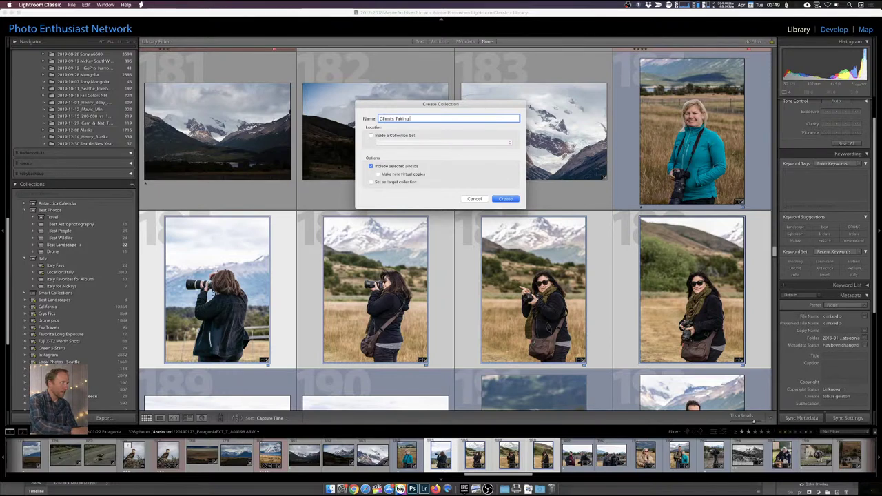
pyautogui.write(' Photos')
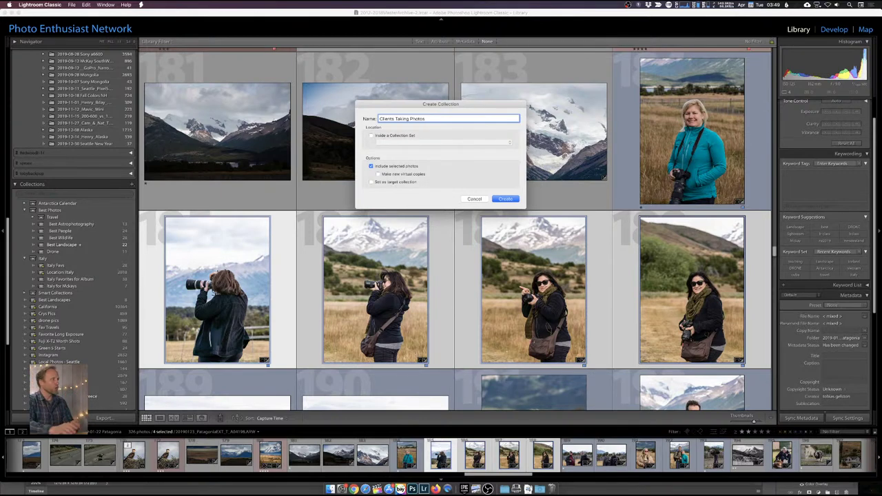
pyautogui.click(474, 200)
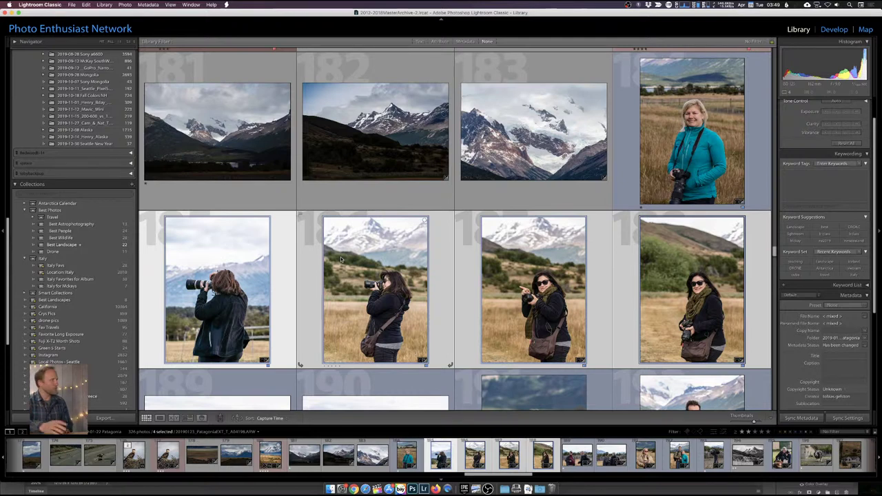
# Expand the Travel set within Best Photos to show its collections by destination.
pyautogui.click(34, 217)
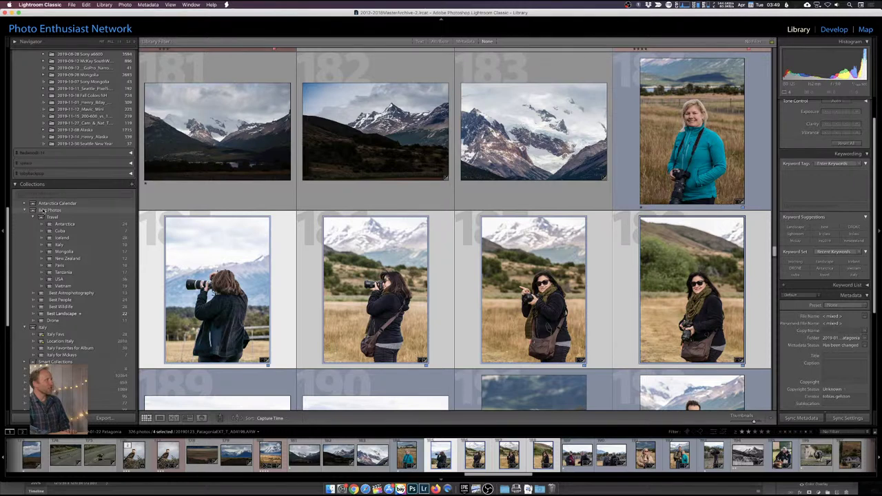
pyautogui.click(33, 218)
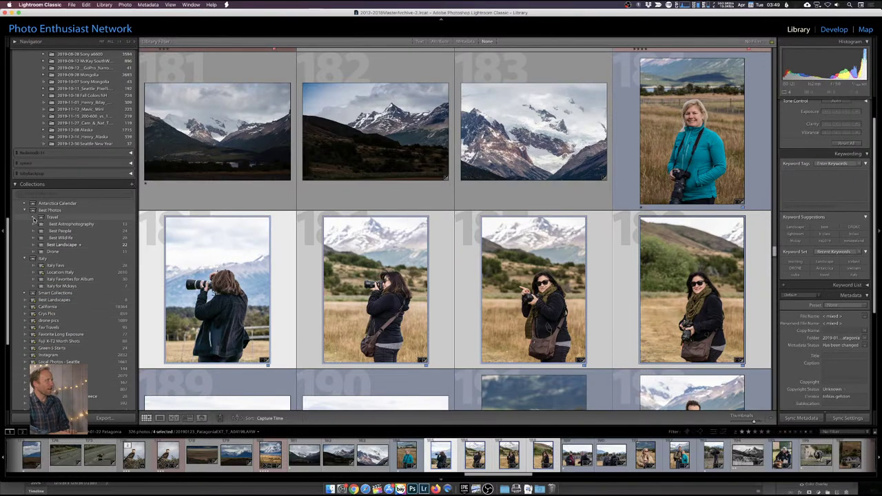
pyautogui.click(33, 218)
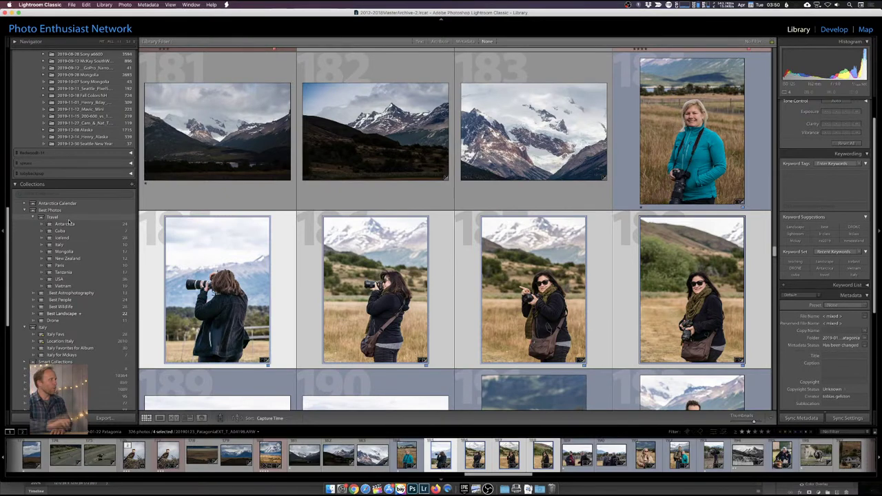
# Examine the collections available in the Develop module, and return to the Library grid.
pyautogui.click(832, 29)
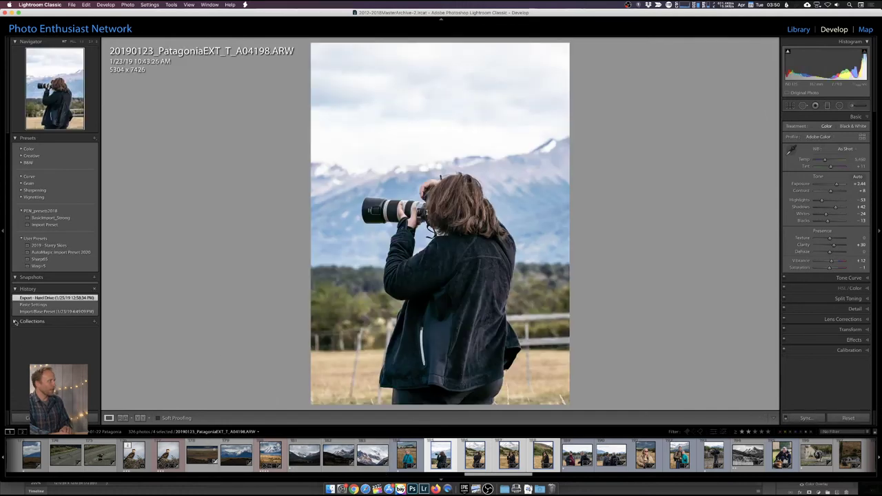
pyautogui.click(31, 321)
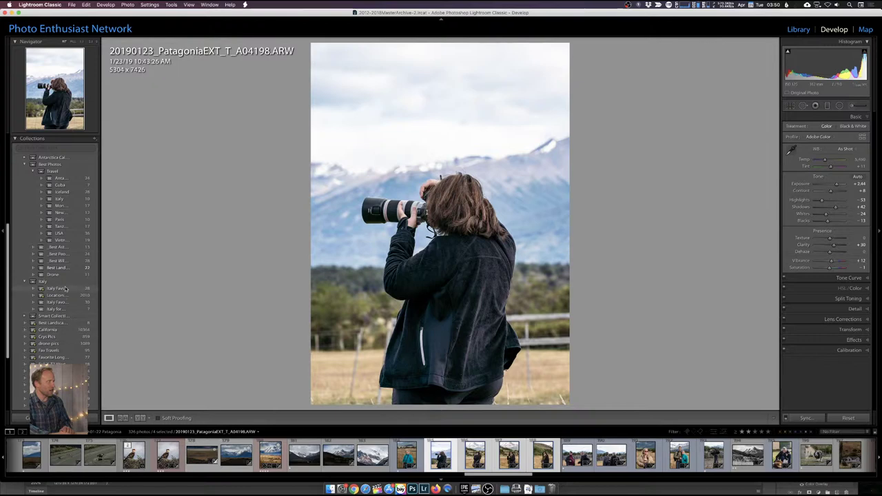
pyautogui.scroll(5, 62, 282)
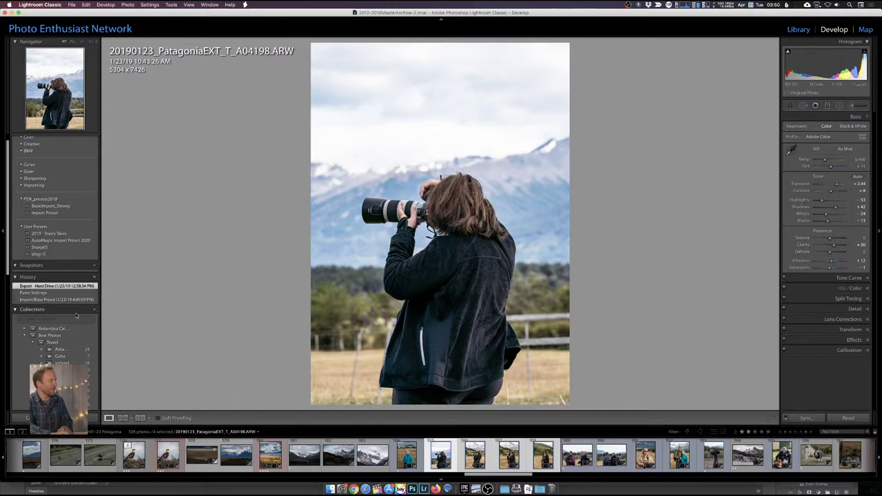
pyautogui.scroll(-5, 51, 318)
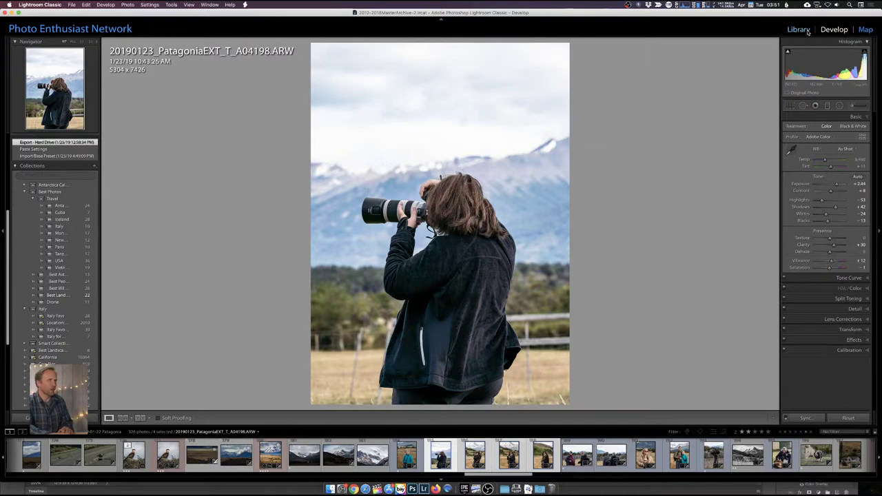
pyautogui.press('g')
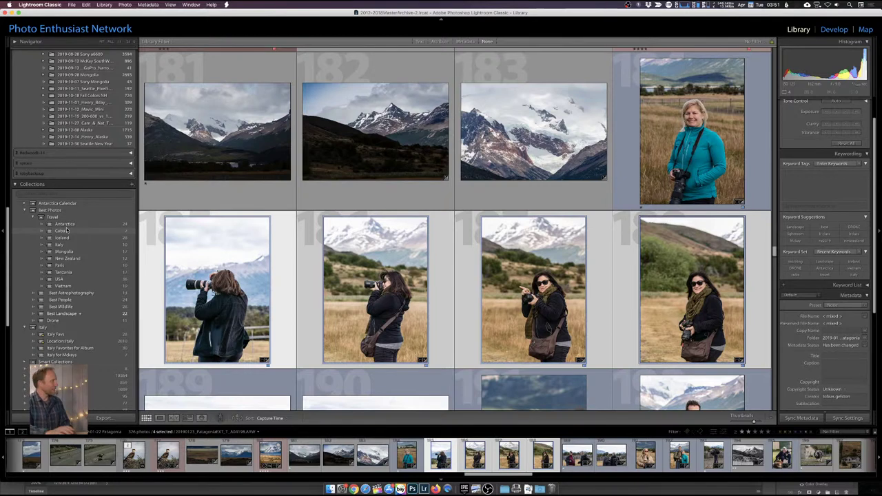
# Review the rules of the Yellowstone Favs smart collection and save it with its existing settings.
pyautogui.scroll(-3, 61, 303)
pyautogui.scroll(-9, 60, 303)
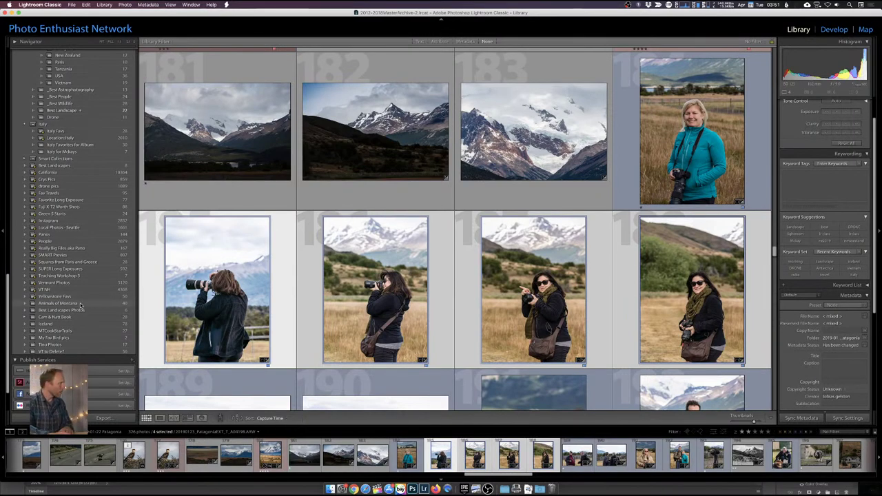
pyautogui.scroll(2, 79, 328)
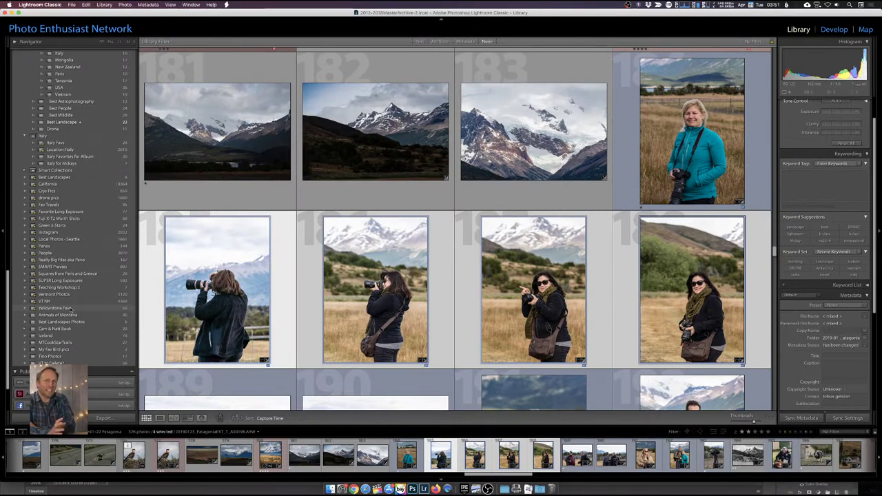
pyautogui.rightClick(70, 310)
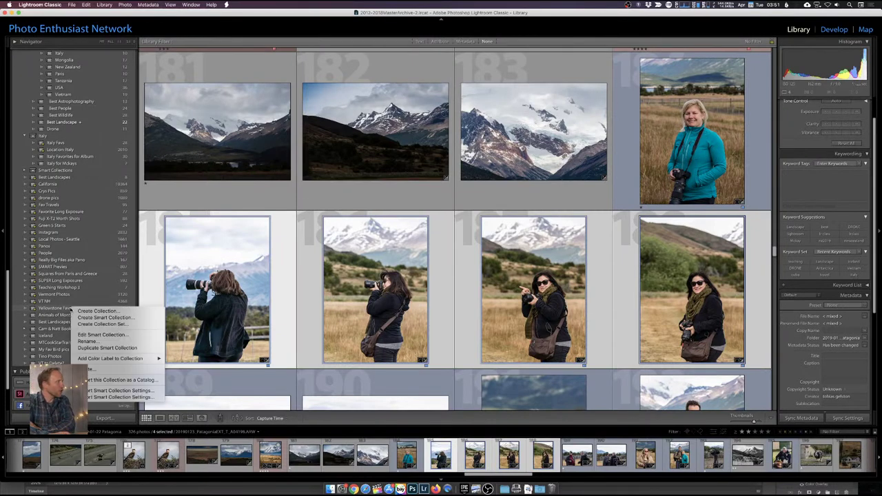
pyautogui.click(89, 335)
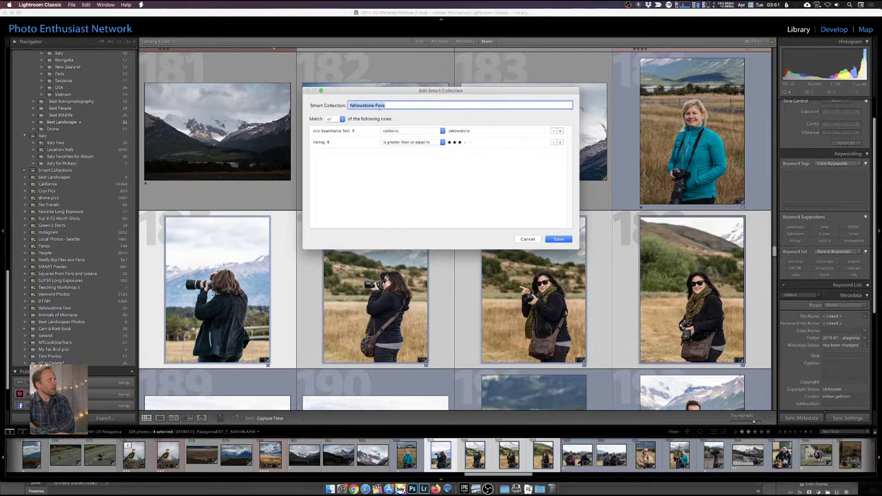
pyautogui.click(415, 105)
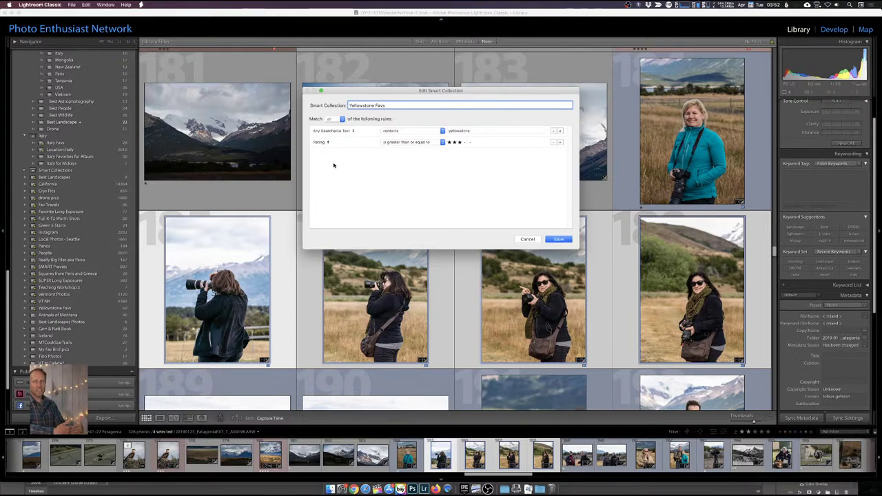
pyautogui.press('Right')
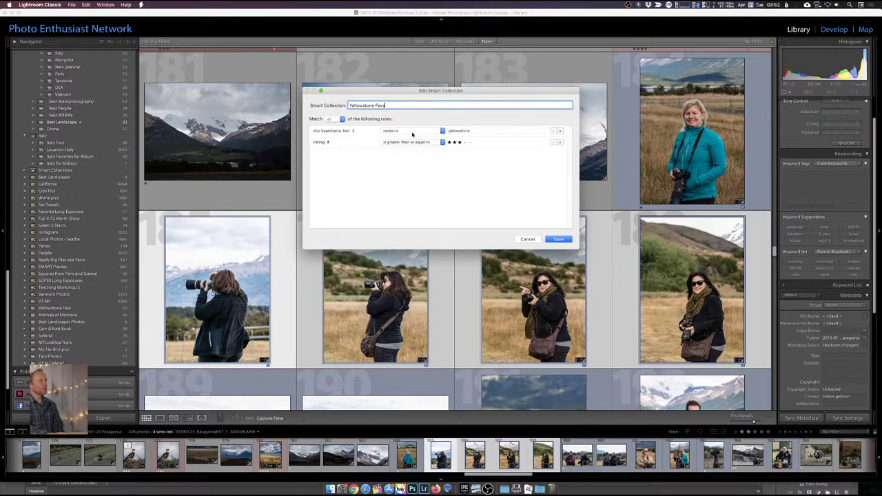
pyautogui.click(462, 131)
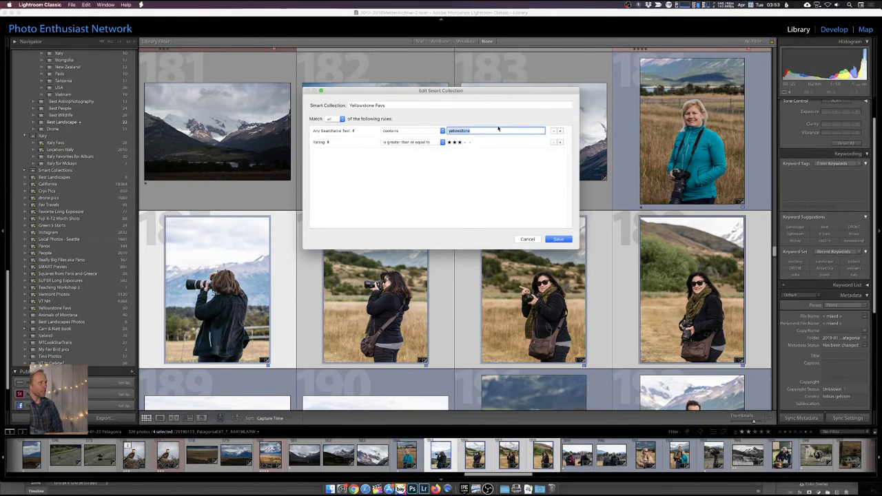
pyautogui.click(559, 239)
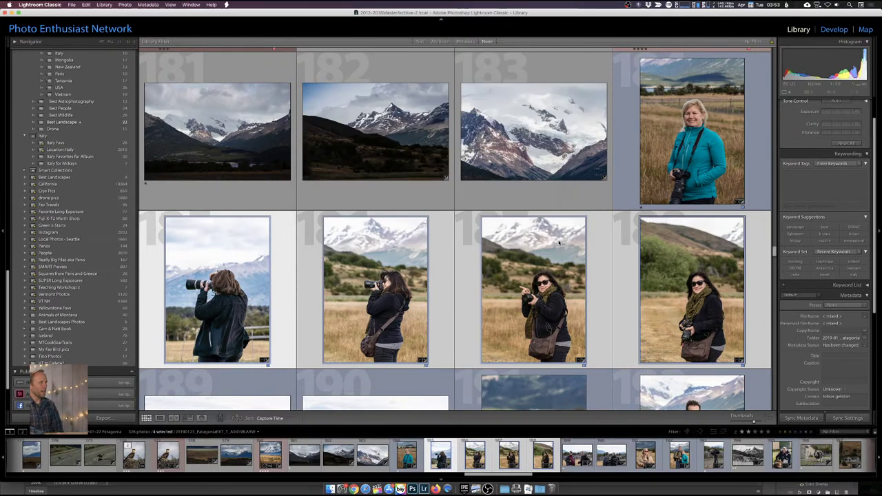
# Open the Yellowstone Favs smart collection and examine its photos from the first to the last.
pyautogui.click(74, 309)
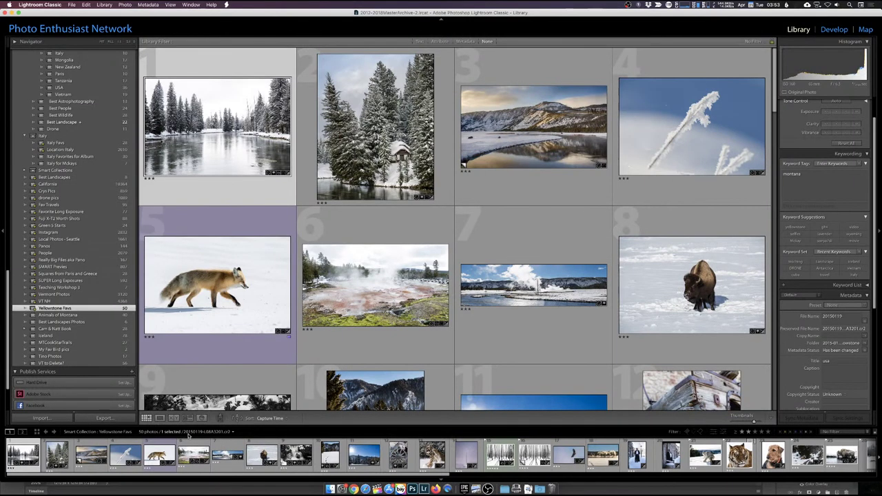
pyautogui.scroll(-5, 386, 259)
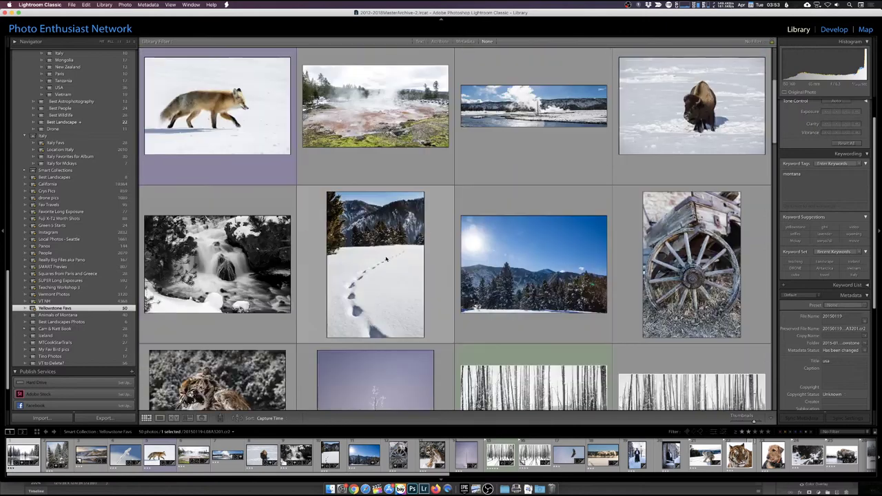
pyautogui.scroll(-3, 387, 259)
pyautogui.click(376, 258)
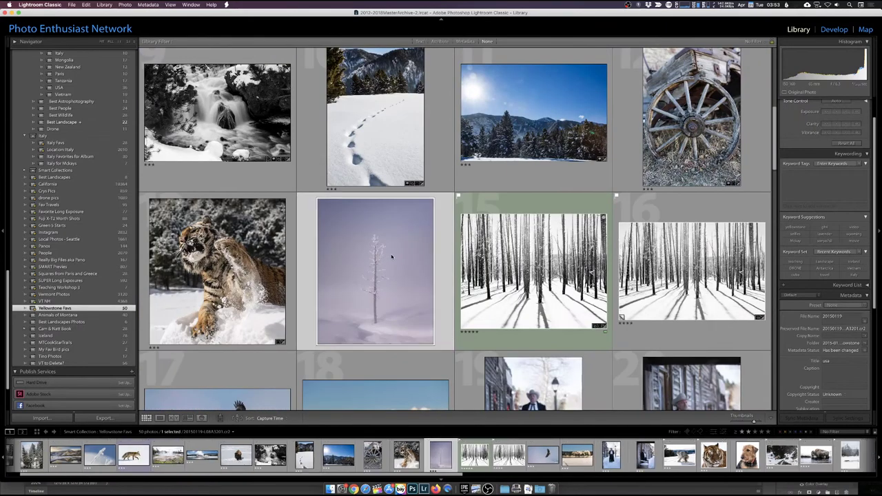
pyautogui.scroll(-1, 377, 258)
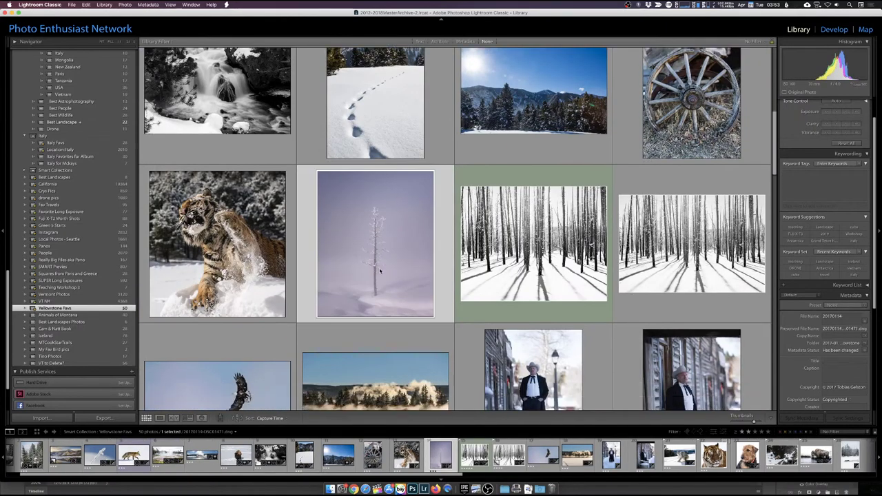
pyautogui.click(250, 245)
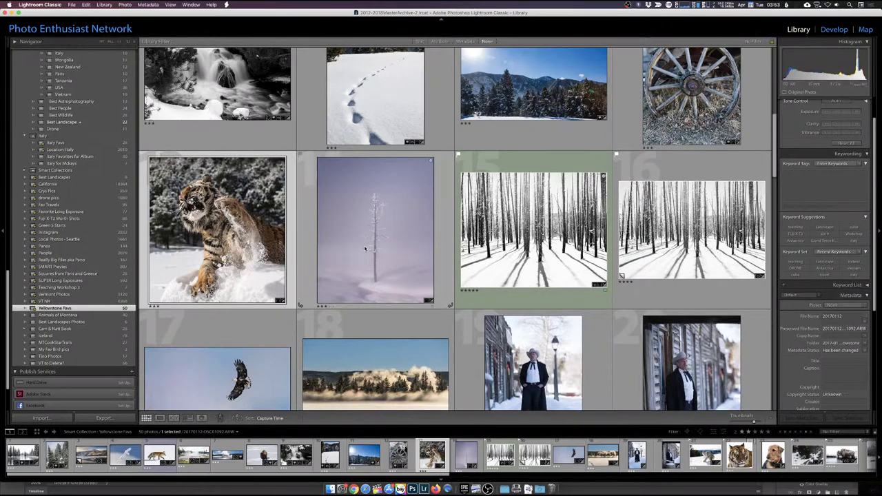
pyautogui.press('Right')
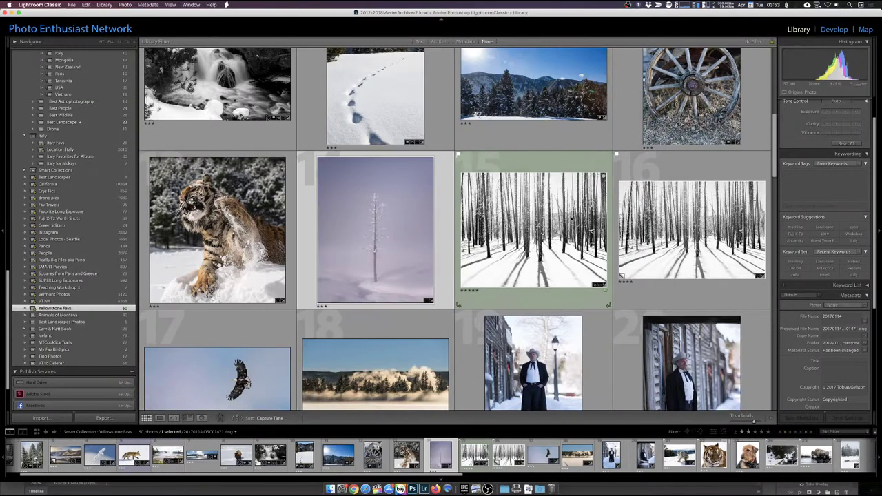
pyautogui.scroll(-5, 577, 220)
pyautogui.scroll(-5, 576, 219)
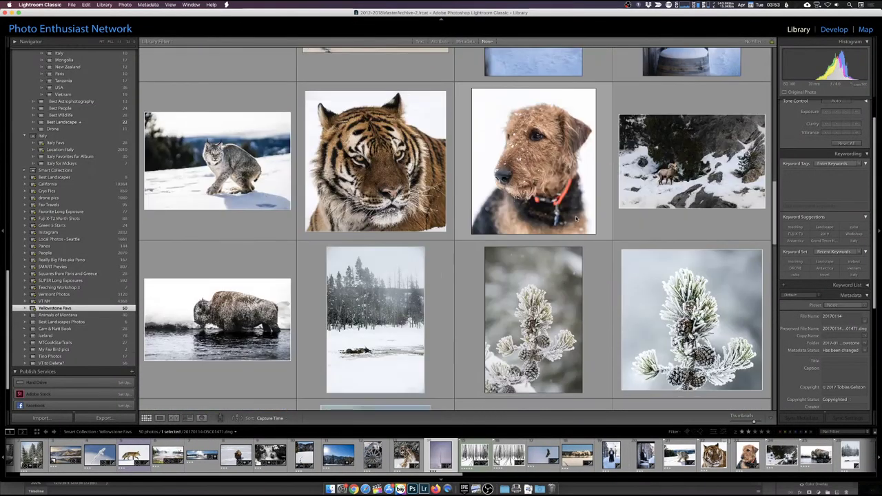
pyautogui.scroll(-5, 394, 169)
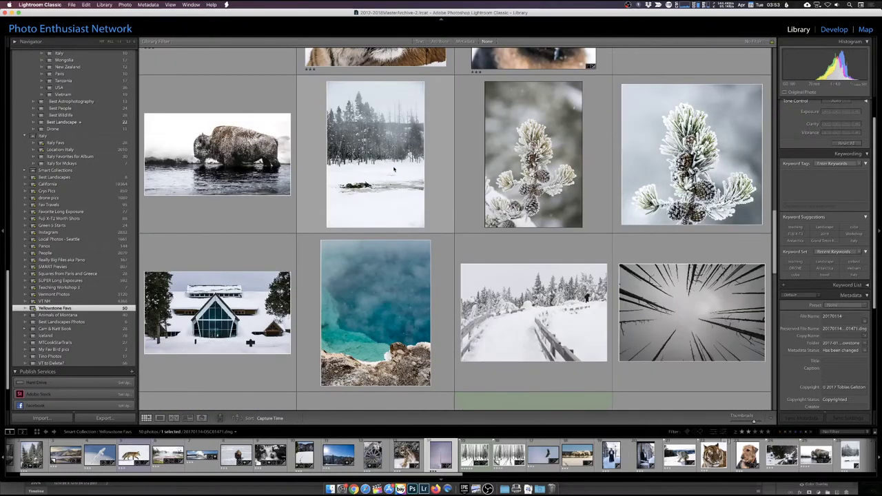
pyautogui.scroll(-5, 394, 169)
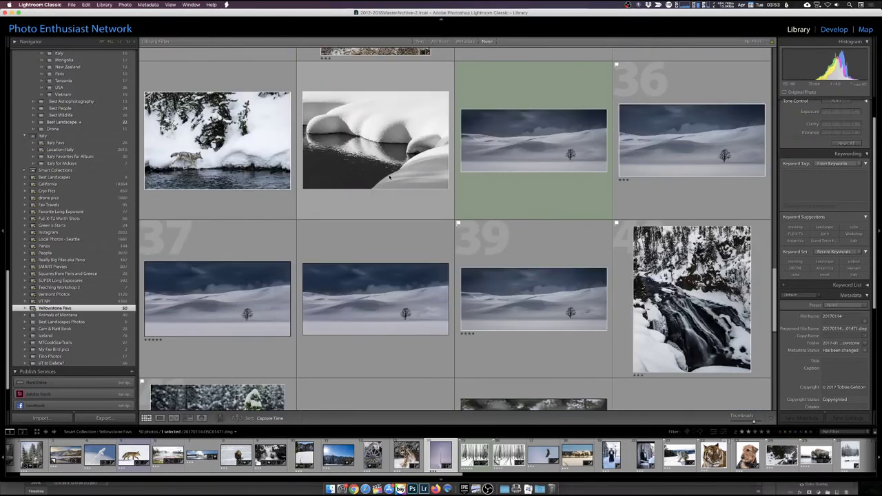
pyautogui.click(394, 169)
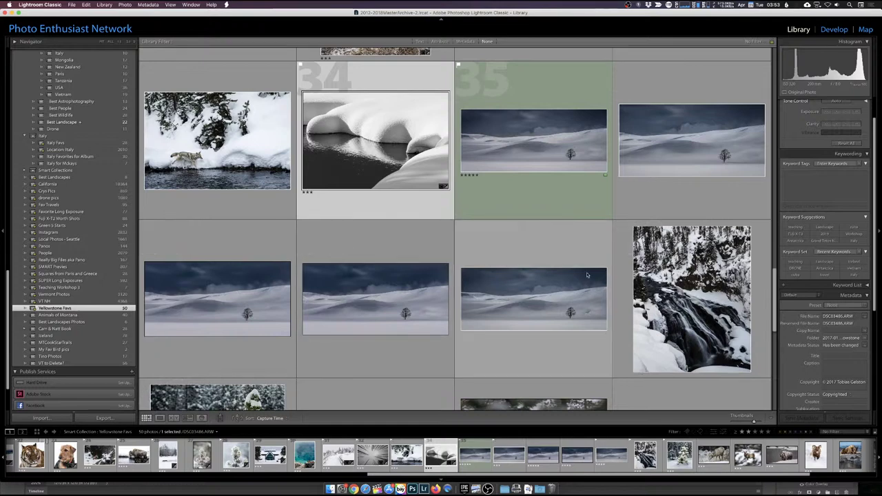
pyautogui.click(617, 290)
pyautogui.scroll(-6, 522, 279)
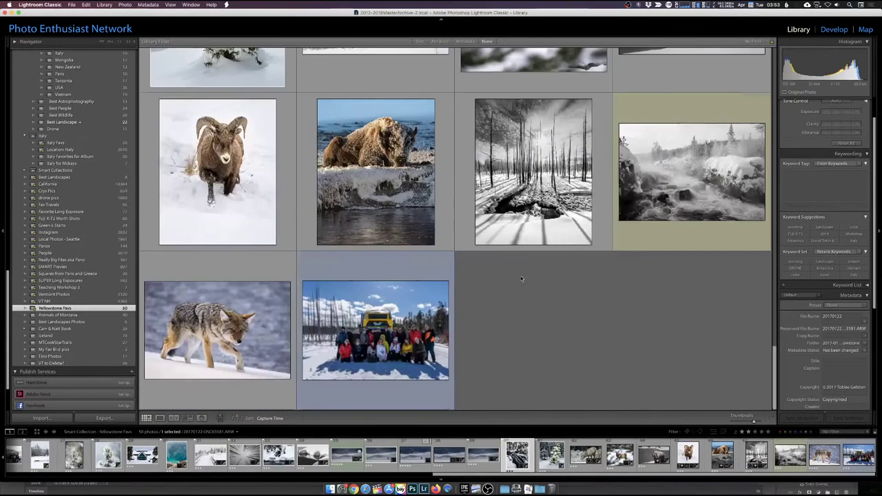
pyautogui.click(252, 335)
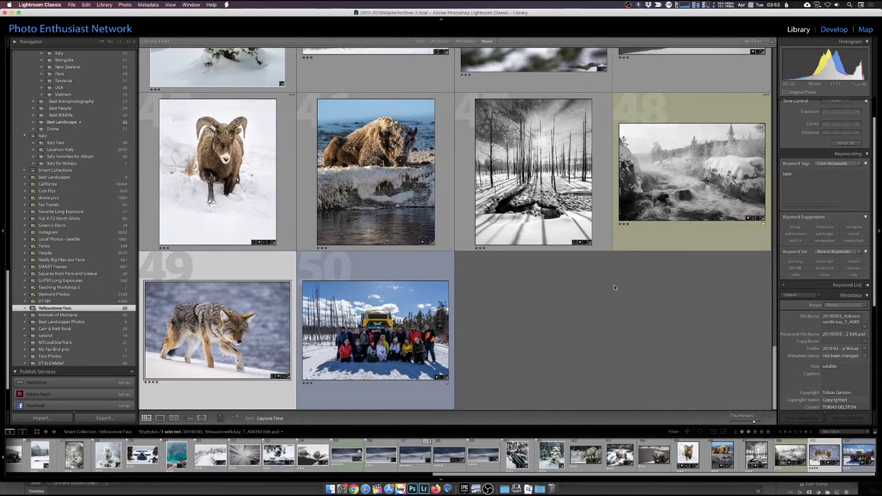
pyautogui.scroll(5, 614, 287)
pyautogui.scroll(10, 614, 287)
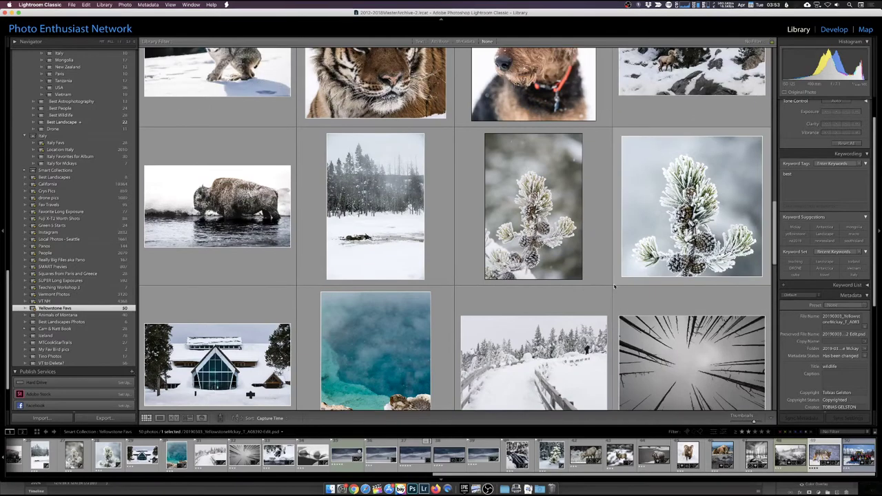
pyautogui.scroll(6, 614, 287)
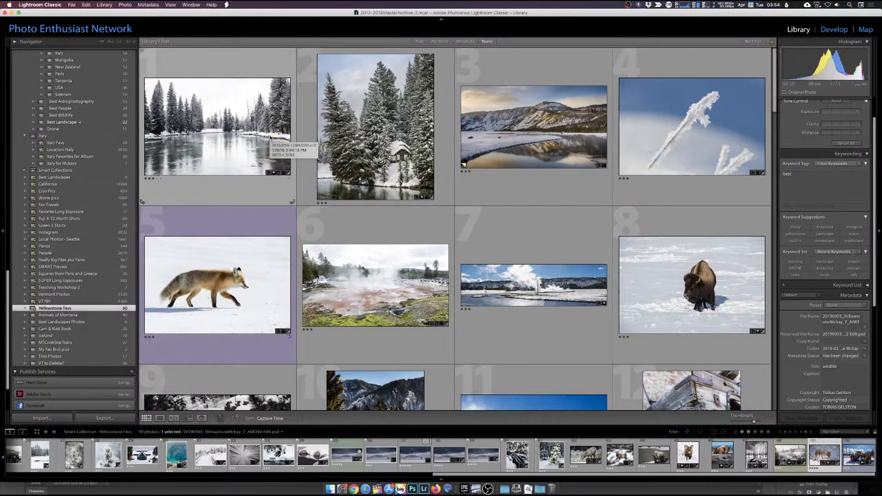
# Go from the first snowy river photo in Yellowstone Favs to its original folder in the library.
pyautogui.scroll(5, 103, 252)
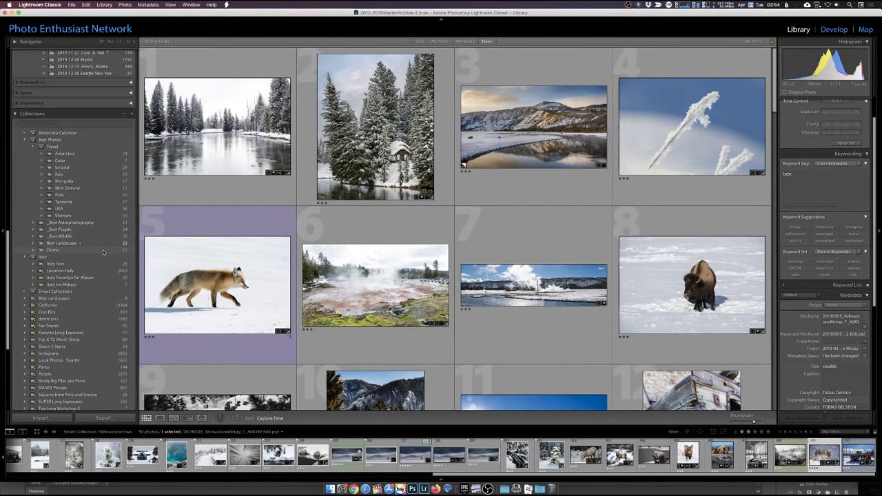
pyautogui.scroll(2, 104, 252)
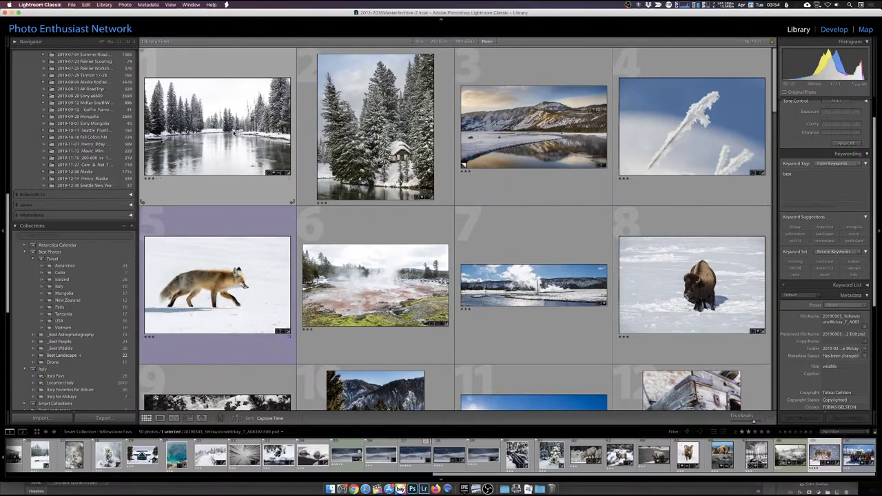
pyautogui.rightClick(233, 132)
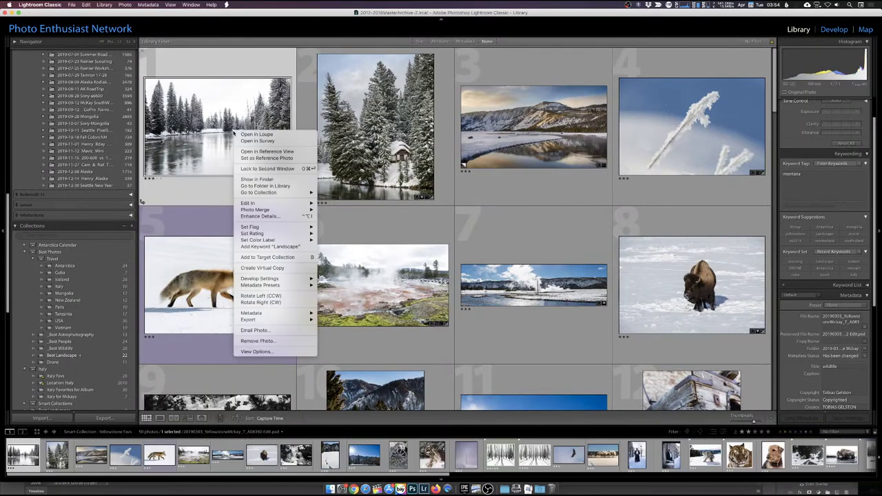
pyautogui.click(274, 187)
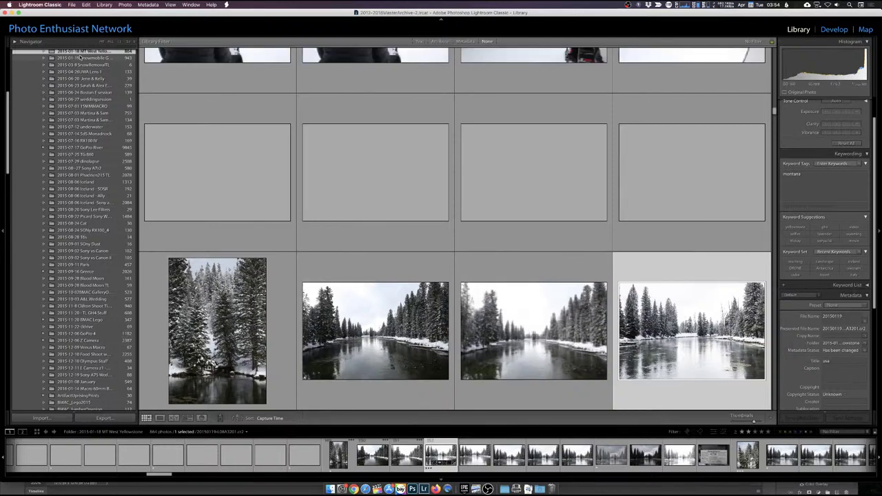
# Find the photo of The Springs information sign in the folder and open it in Loupe view.
pyautogui.scroll(-2, 464, 275)
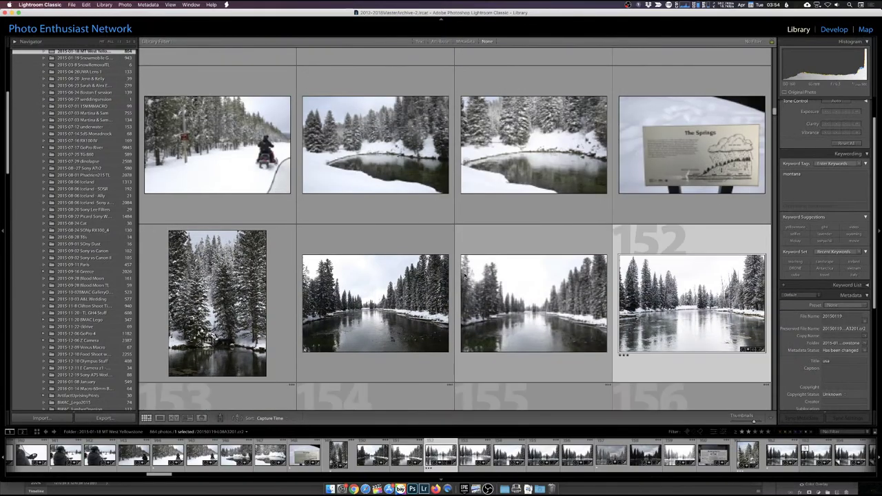
pyautogui.click(689, 140)
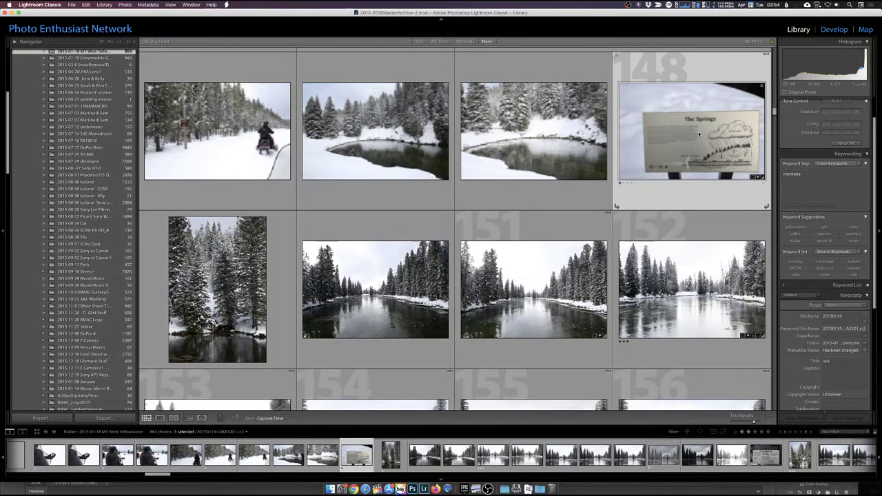
pyautogui.doubleClick(689, 139)
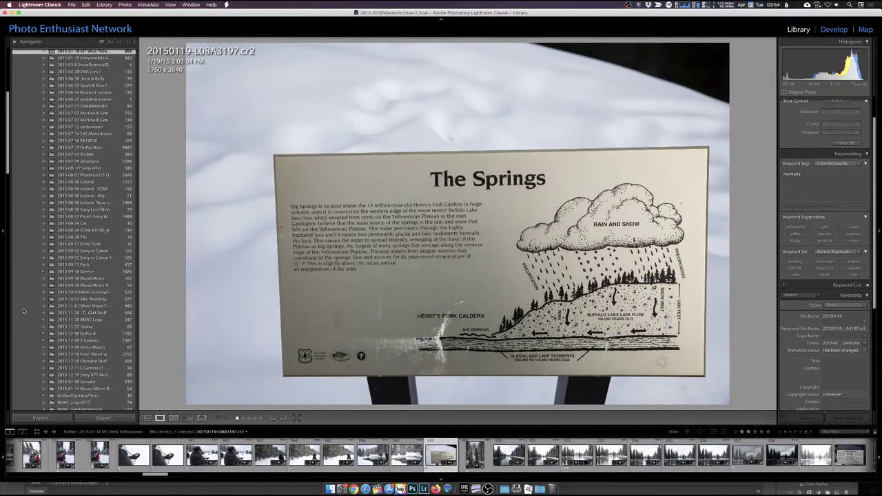
# Rate The Springs sign photo three stars and show the Yellowstone Favs smart collection as a grid.
pyautogui.scroll(-20, 71, 306)
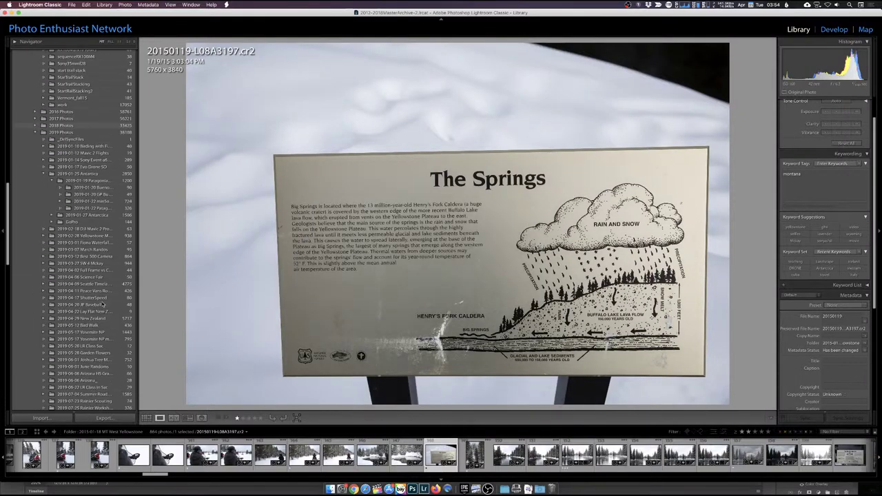
pyautogui.scroll(-20, 103, 305)
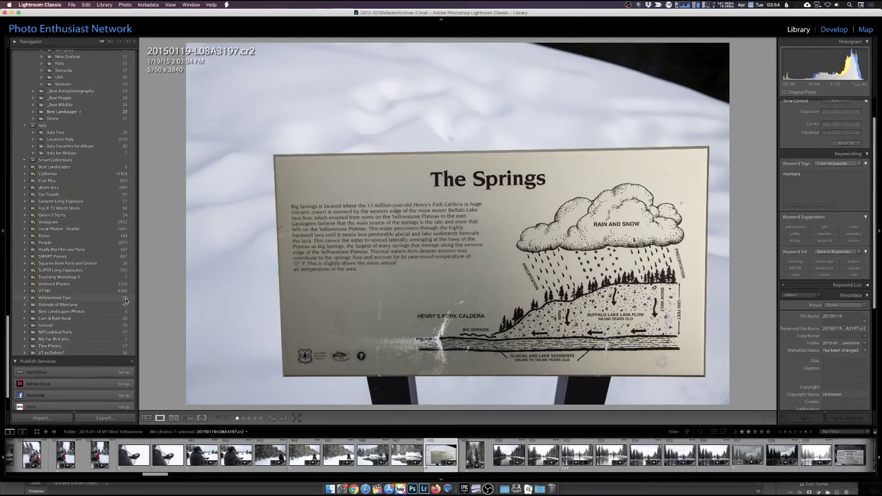
pyautogui.click(438, 280)
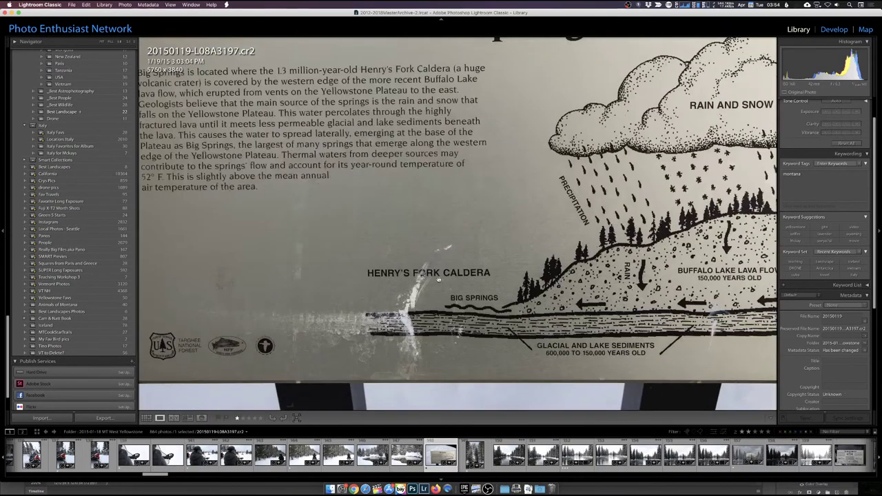
pyautogui.click(438, 279)
pyautogui.press('3')
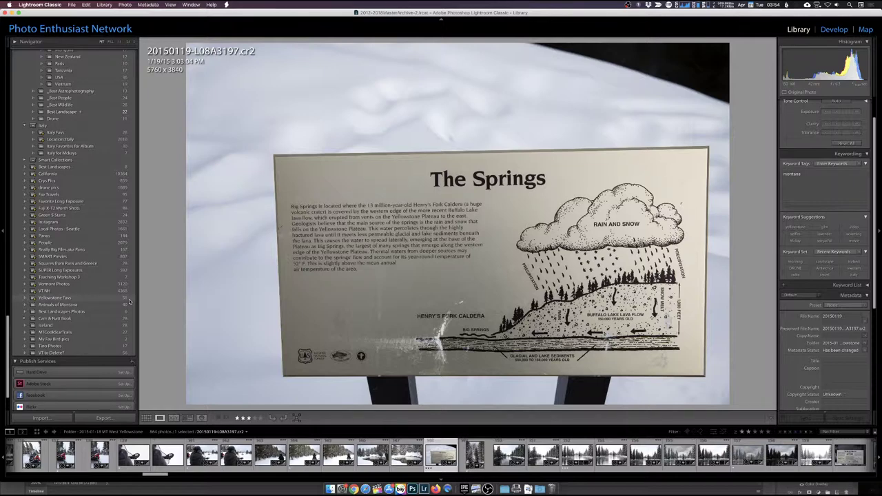
pyautogui.click(124, 298)
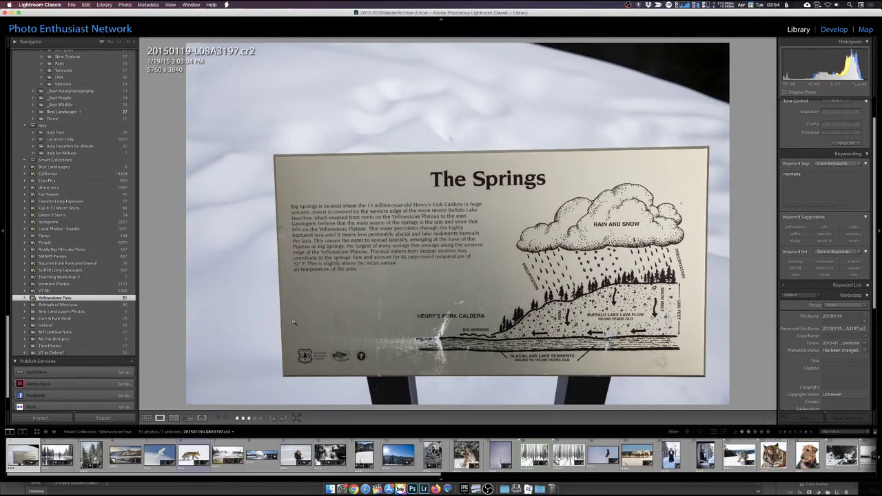
pyautogui.press('g')
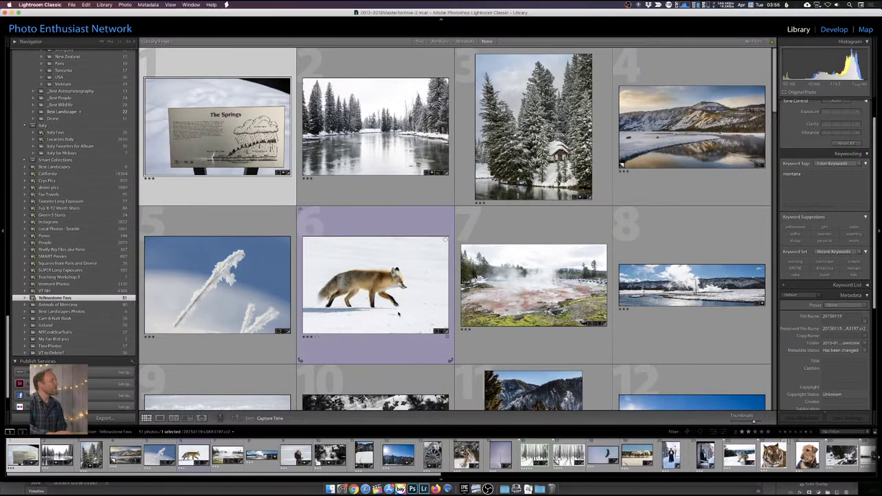
# Edit the Fav Travels smart collection, removing its keyword rule and setting the rating rule to five stars.
pyautogui.scroll(5, 66, 208)
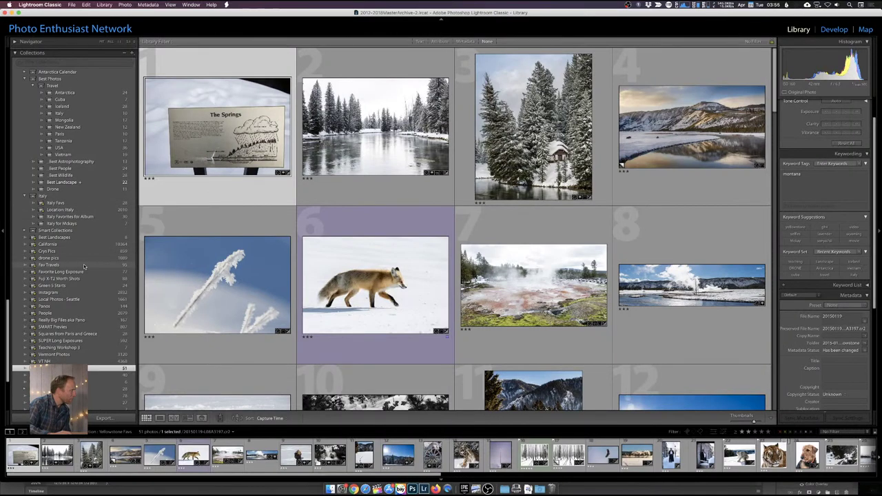
pyautogui.click(85, 266)
pyautogui.rightClick(84, 266)
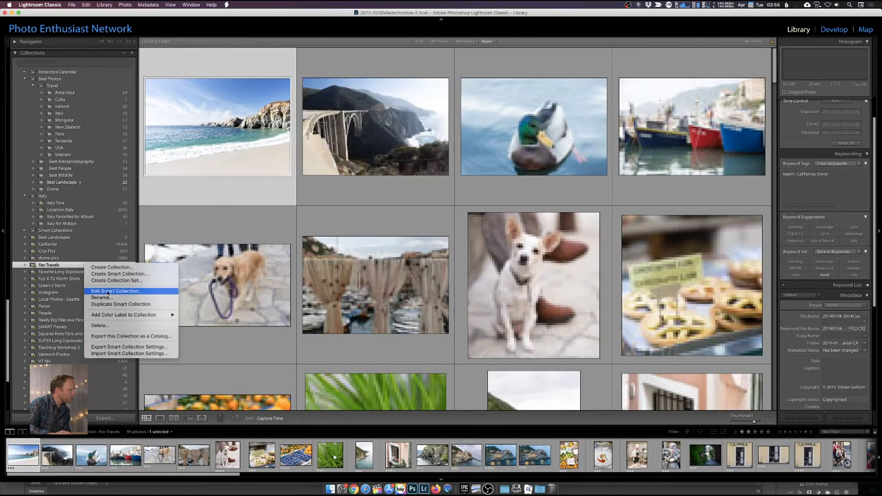
pyautogui.click(110, 291)
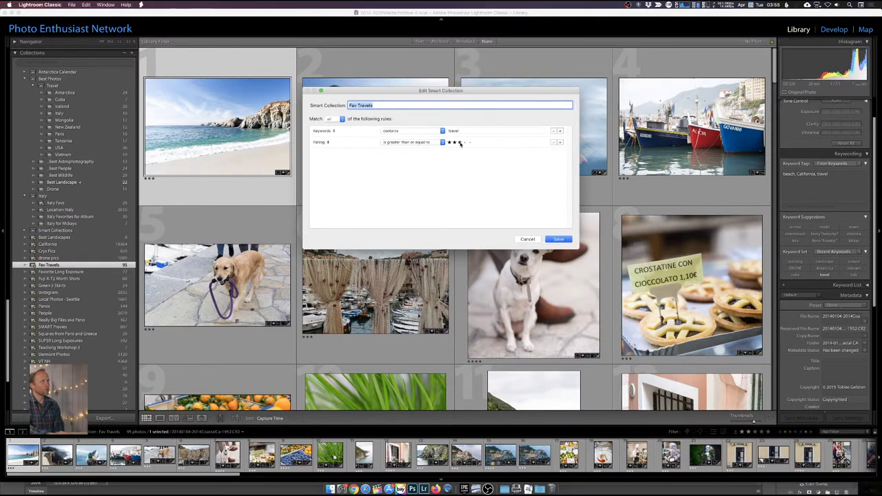
pyautogui.click(553, 131)
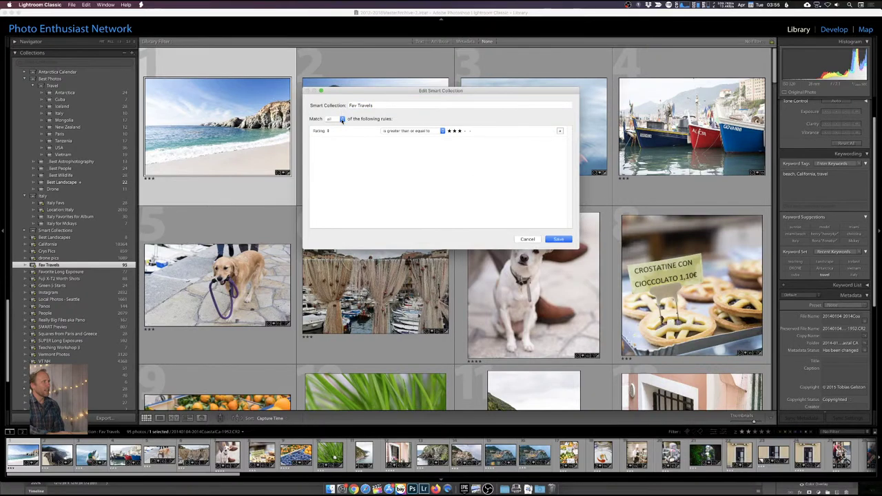
pyautogui.click(469, 131)
# Rename the smart collection being edited as _Fav Photos and save it.
pyautogui.tripleClick(377, 105)
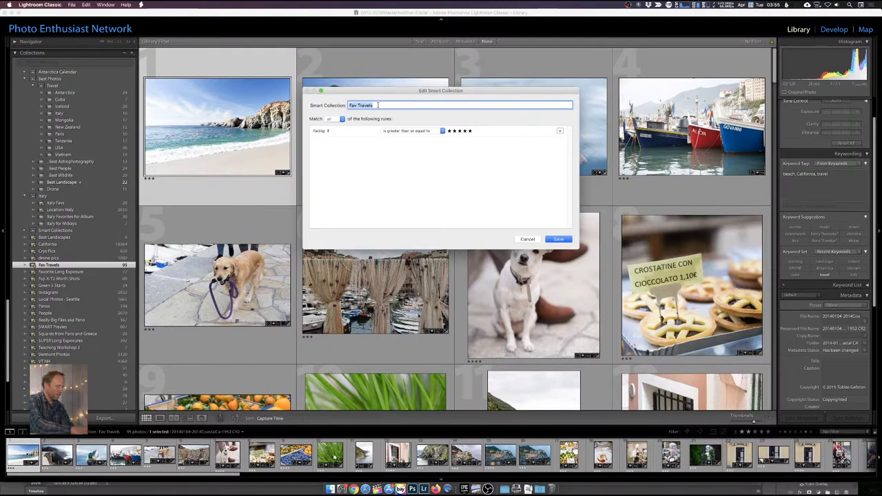
pyautogui.write('Fav Photos')
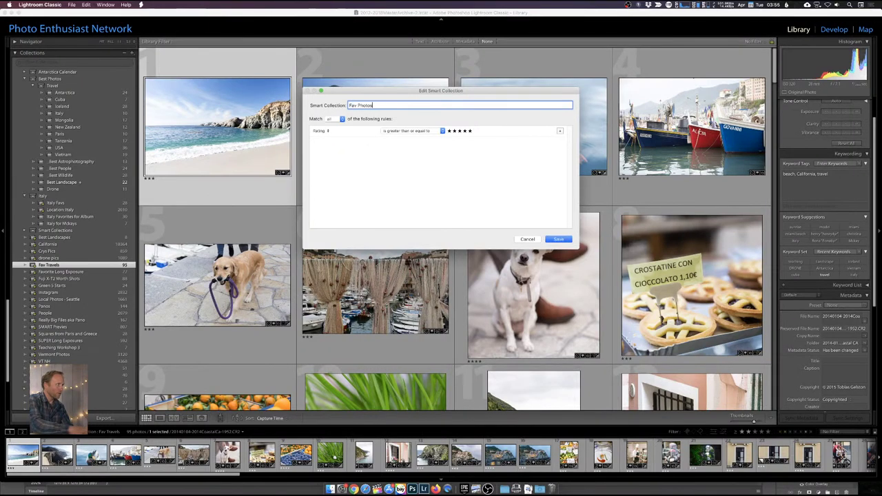
pyautogui.press('Up')
pyautogui.write('_')
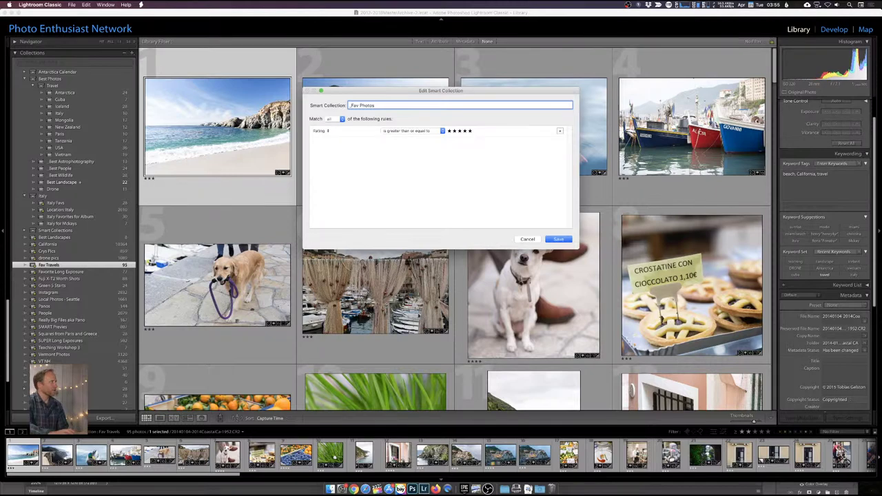
pyautogui.press('Return')
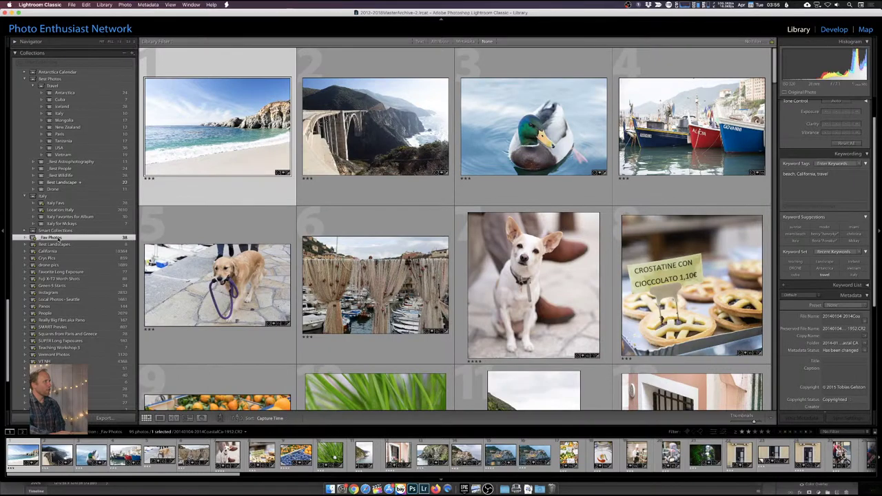
# Show the _Fav Photos smart collection and look through its photos down to the end of the grid.
pyautogui.click(61, 239)
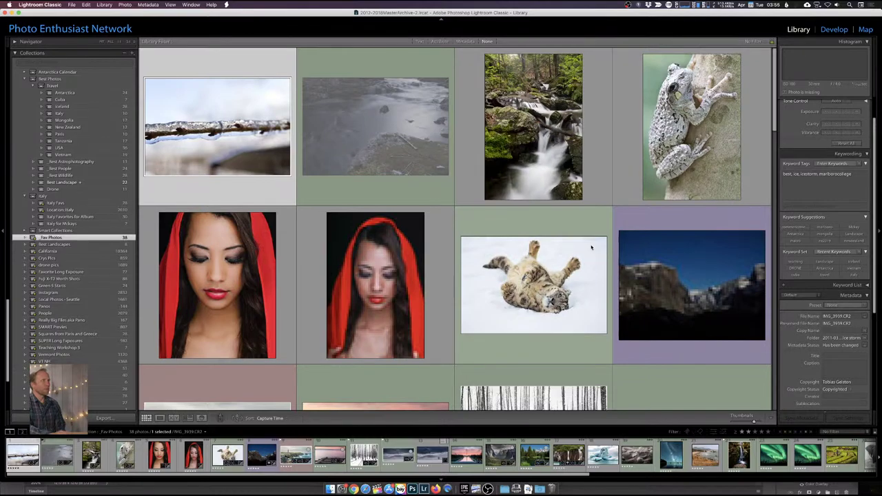
pyautogui.scroll(-10, 590, 247)
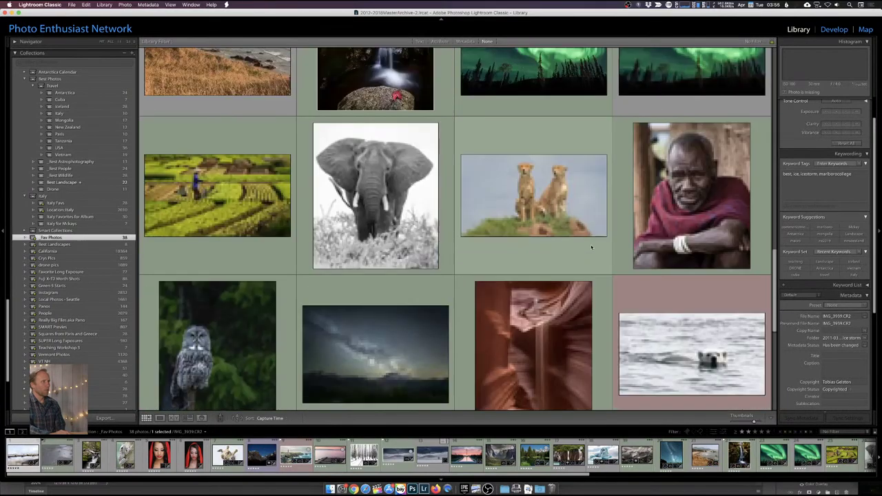
pyautogui.scroll(-5, 591, 246)
pyautogui.scroll(3, 591, 247)
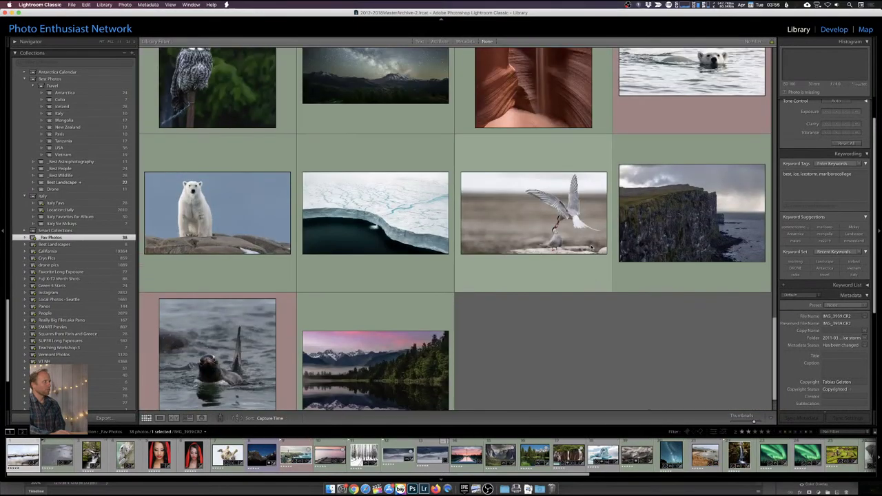
pyautogui.scroll(7, 590, 247)
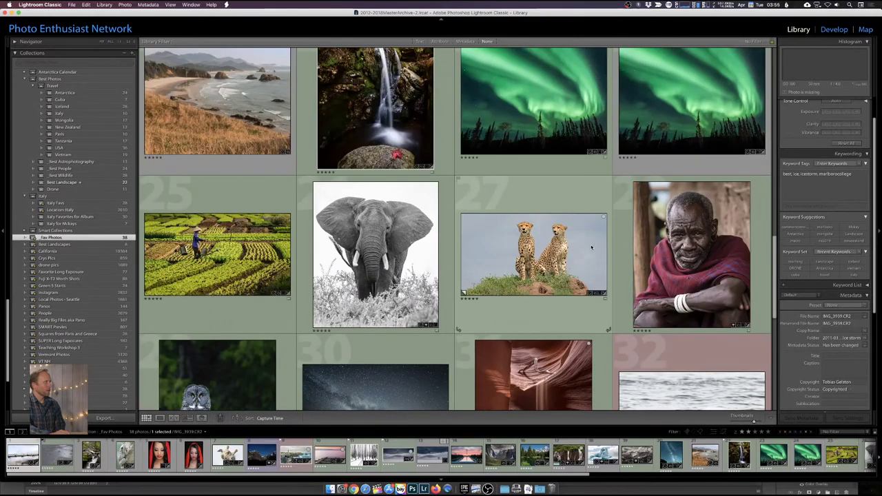
pyautogui.scroll(-10, 591, 247)
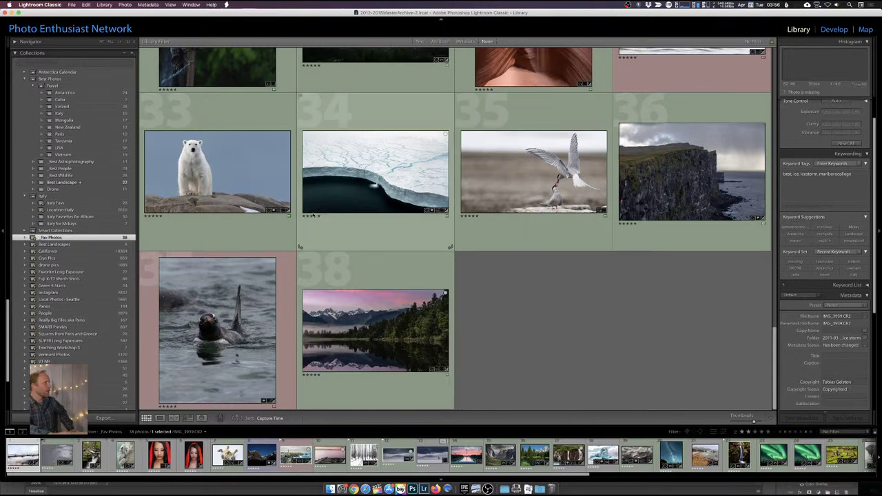
# Open the 2019-12-08 Alaska folder and filter its photos to a rating of two stars and higher.
pyautogui.scroll(10, 54, 185)
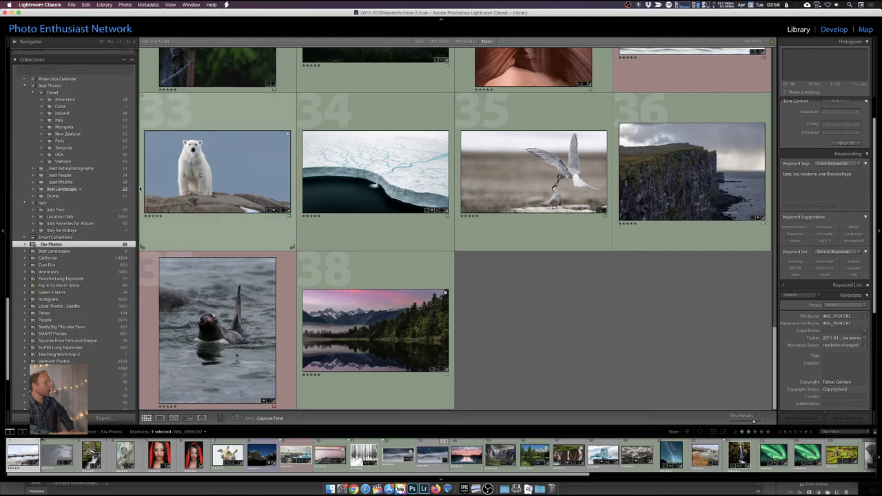
pyautogui.scroll(1, 55, 185)
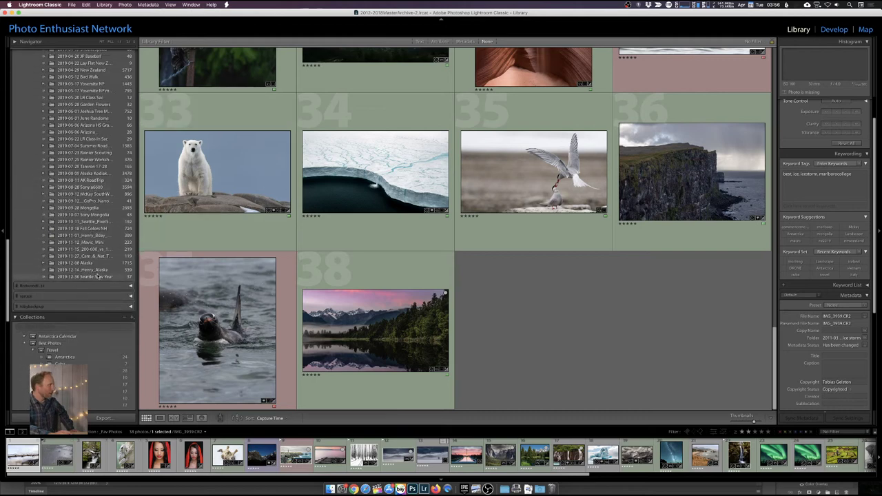
pyautogui.click(100, 263)
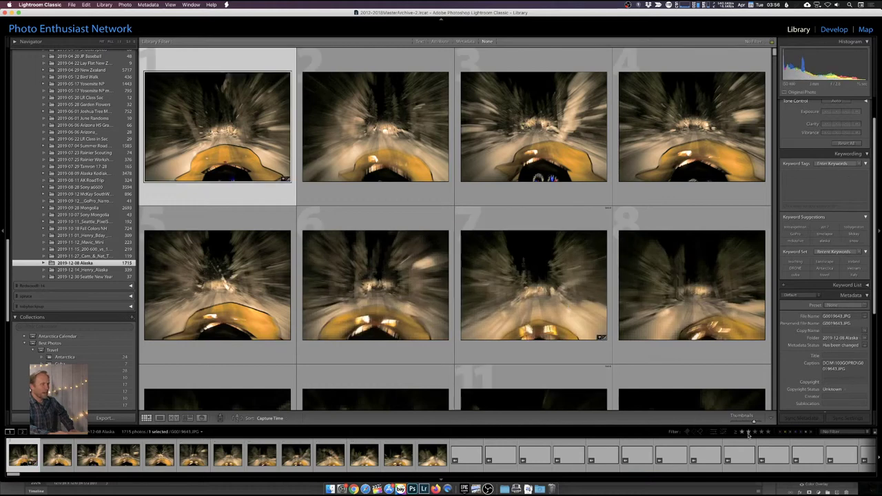
pyautogui.click(741, 433)
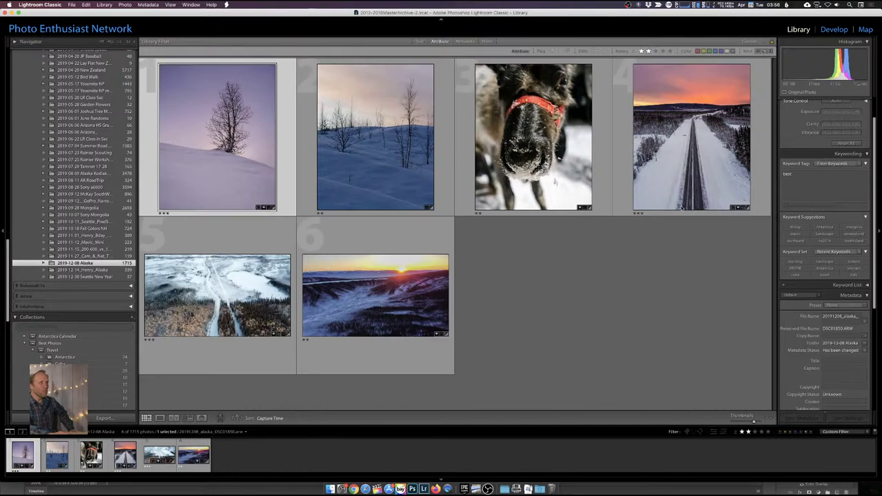
# View the location of the snowy road sunset photo on the map and return to the Library grid.
pyautogui.click(739, 208)
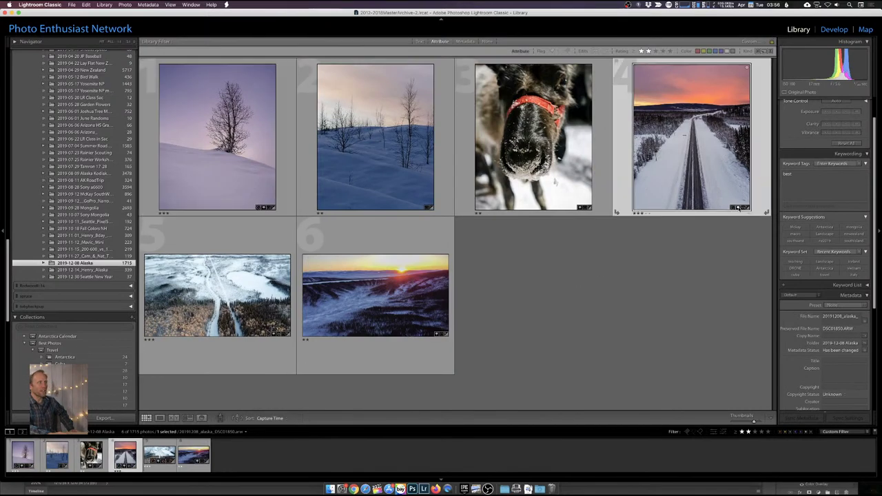
pyautogui.press('super+alt+3')
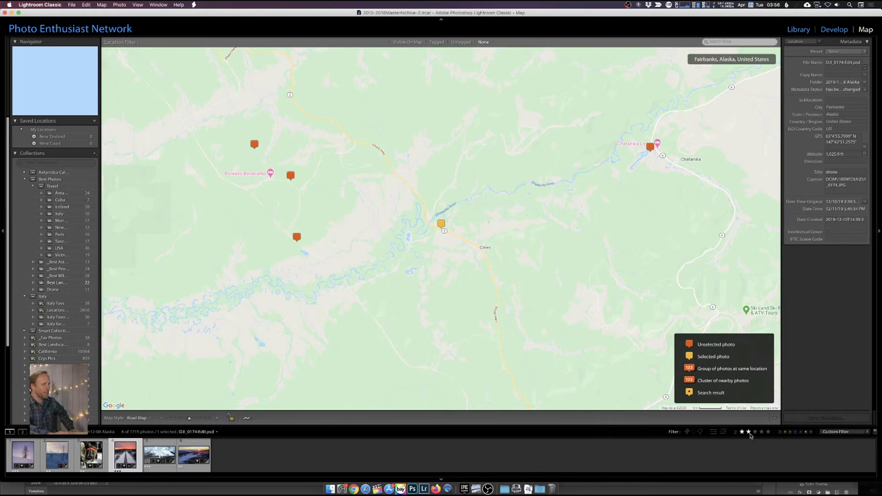
pyautogui.press('=')
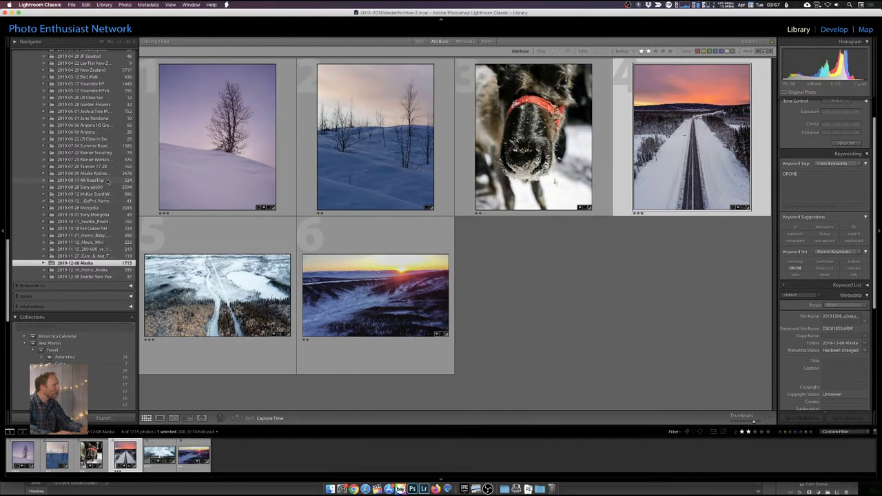
# Look at the 2019-07-23 Rainier Scouting folder, and open the 2019-05-12 Bird Walk folder in the grid.
pyautogui.click(109, 153)
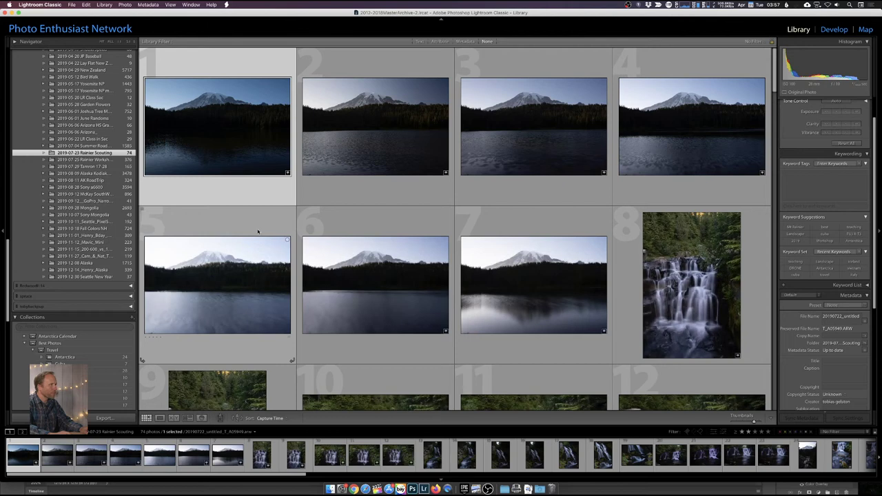
pyautogui.scroll(2, 110, 202)
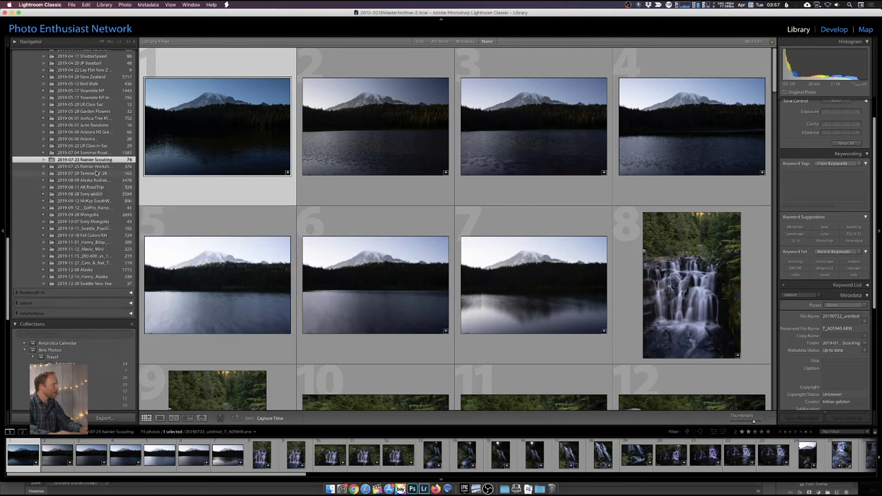
pyautogui.scroll(2, 98, 173)
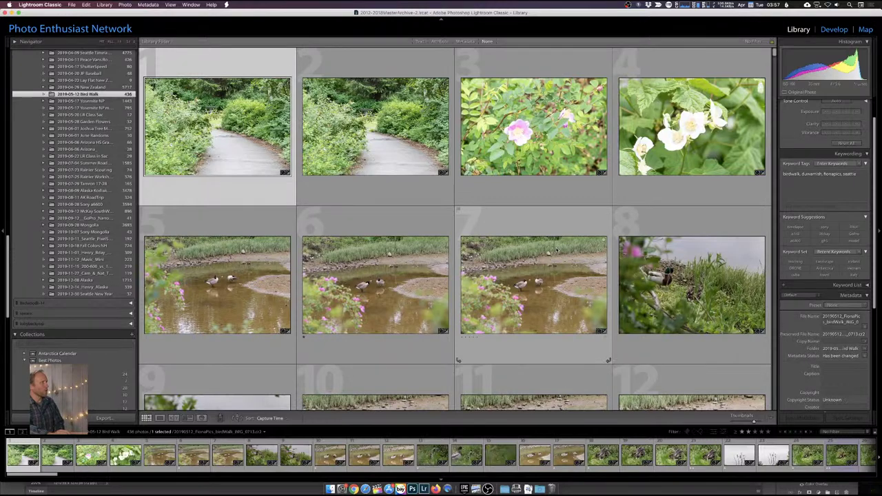
pyautogui.scroll(-1, 557, 251)
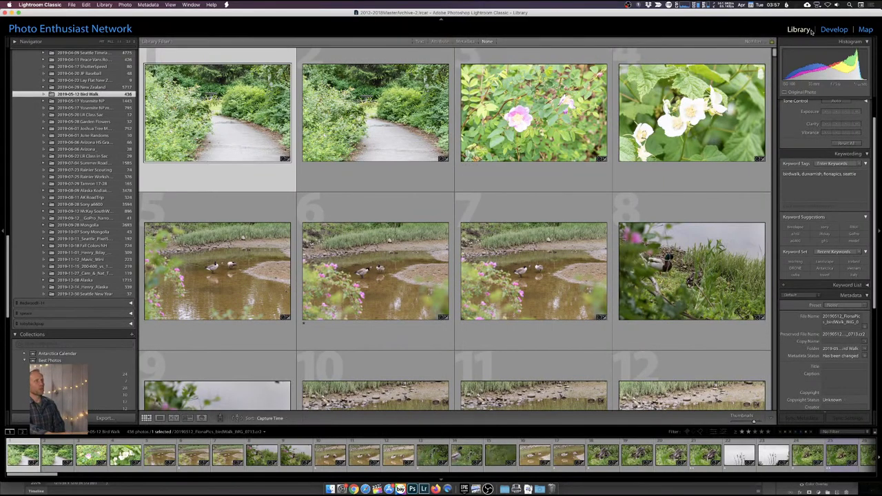
# Switch to the Map module with the Bird Walk photos and search the map for Seattle.
pyautogui.click(865, 29)
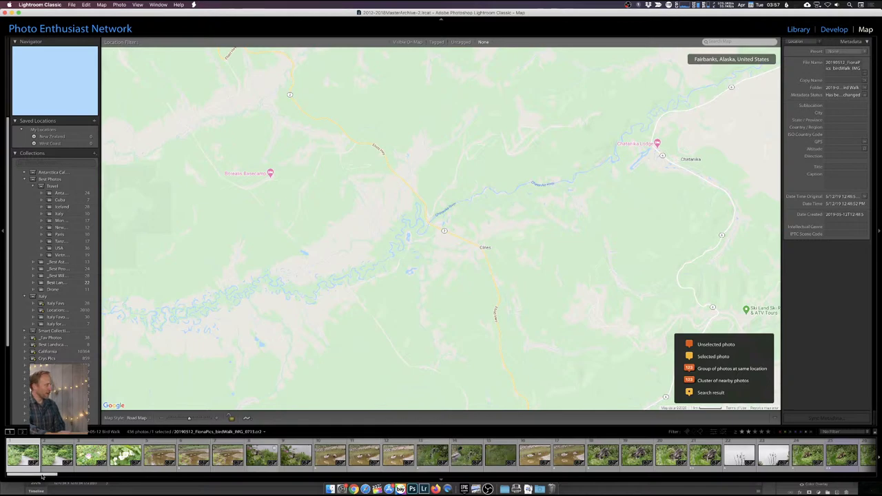
pyautogui.moveTo(42, 476); pyautogui.dragTo(217, 477)
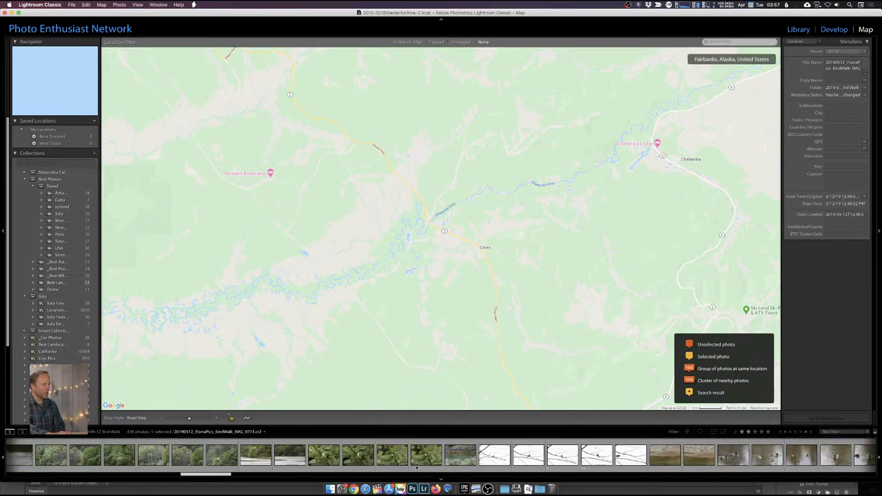
pyautogui.scroll(10, 416, 467)
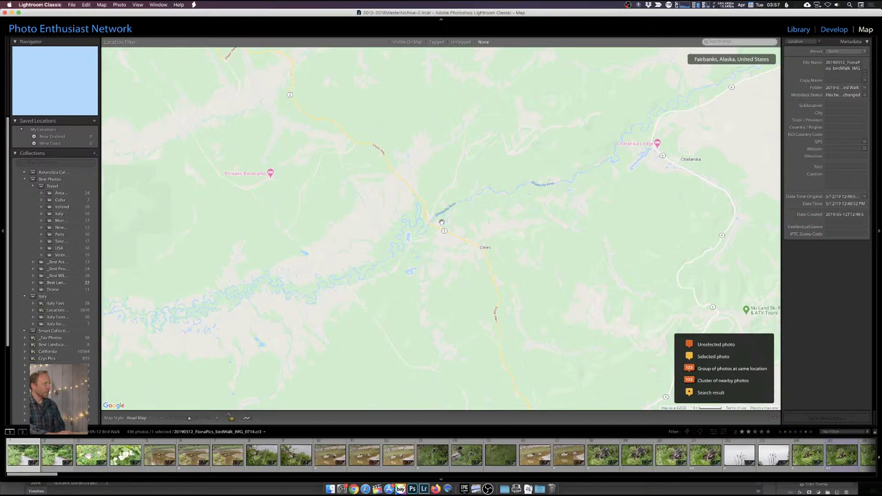
pyautogui.click(717, 41)
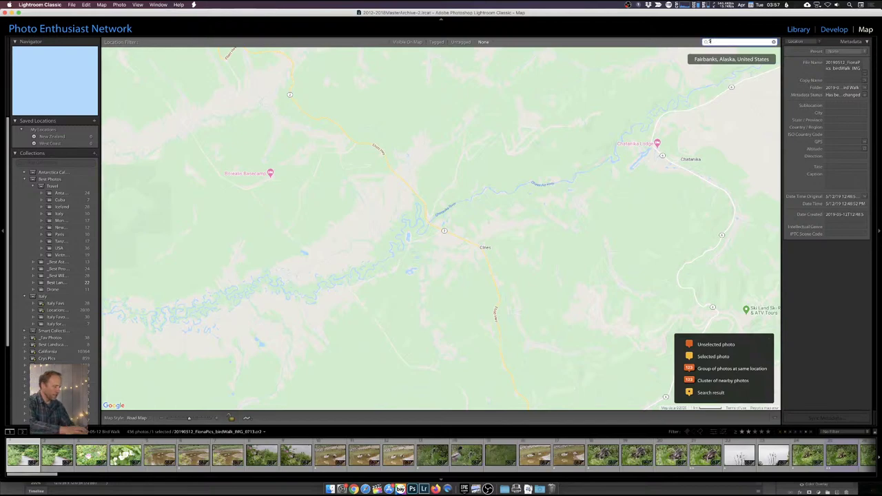
pyautogui.write('Seattle')
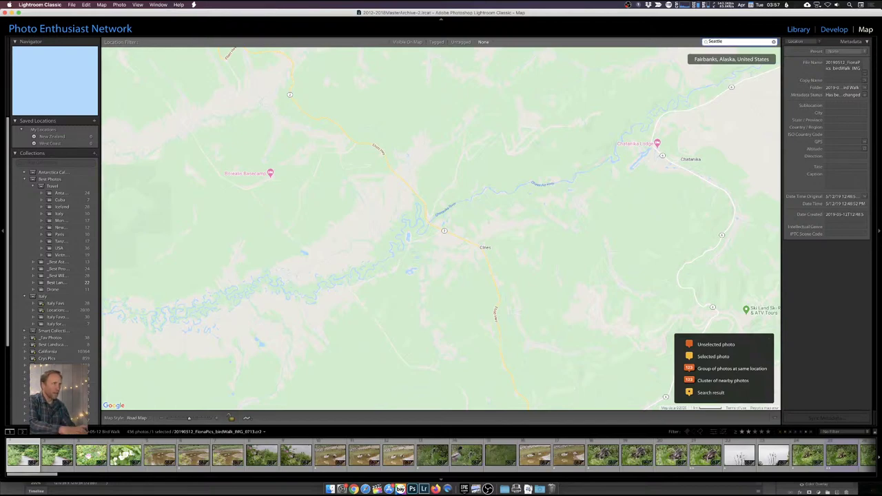
pyautogui.press('Return')
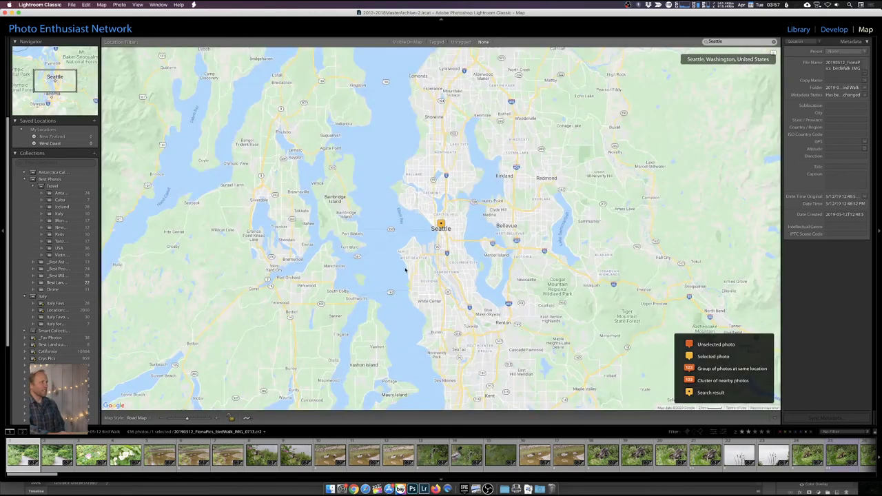
# Select all the Bird Walk photos and geotag them just below Herring's House Park beside the Duwamish Waterway.
pyautogui.scroll(5, 422, 264)
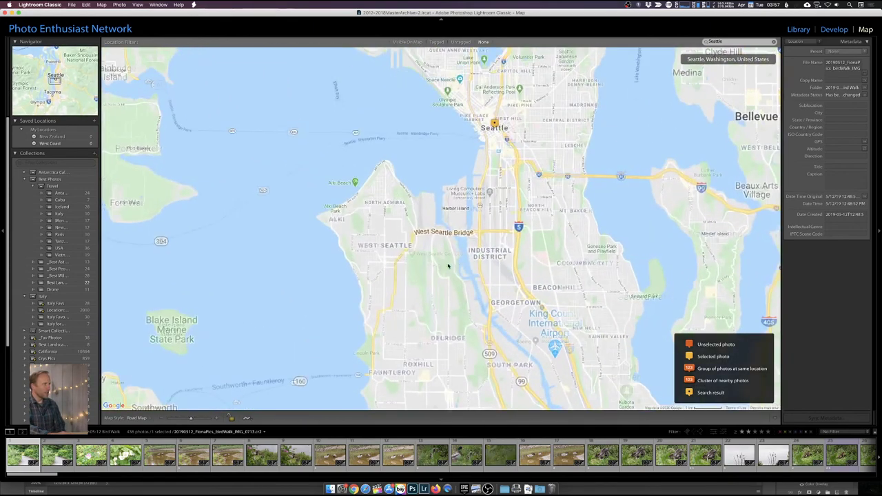
pyautogui.scroll(4, 463, 267)
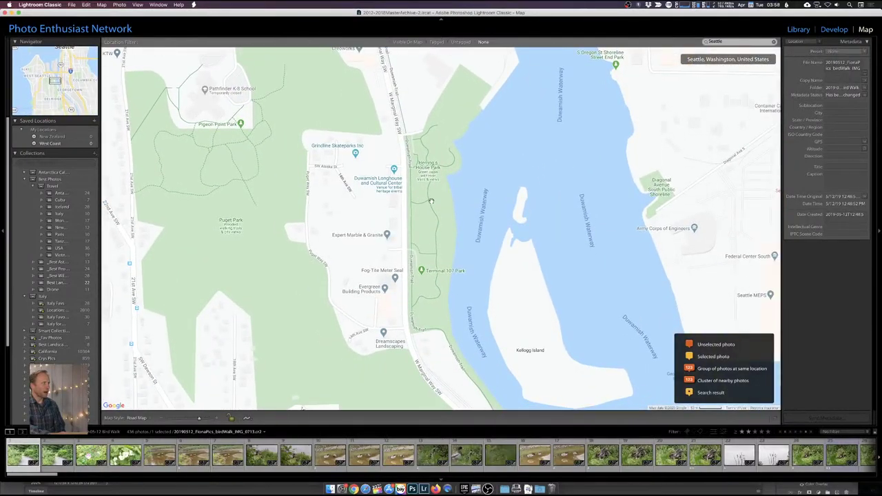
pyautogui.scroll(-2, 445, 215)
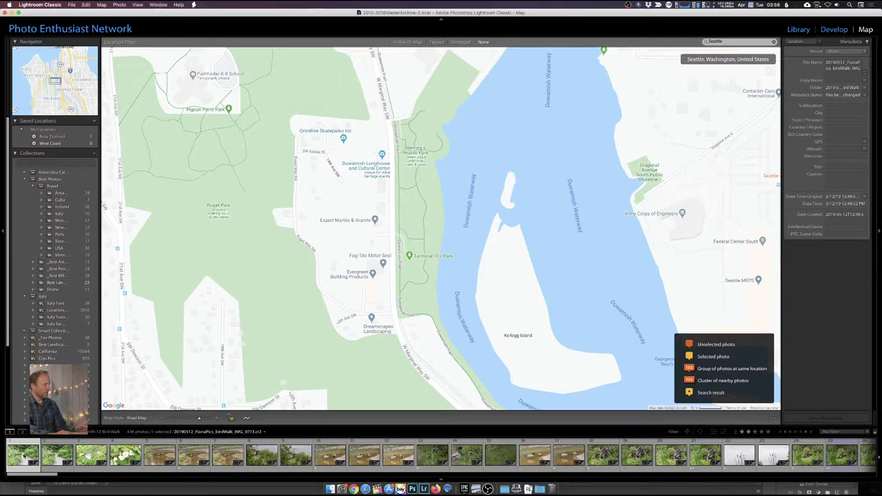
pyautogui.press('super+a')
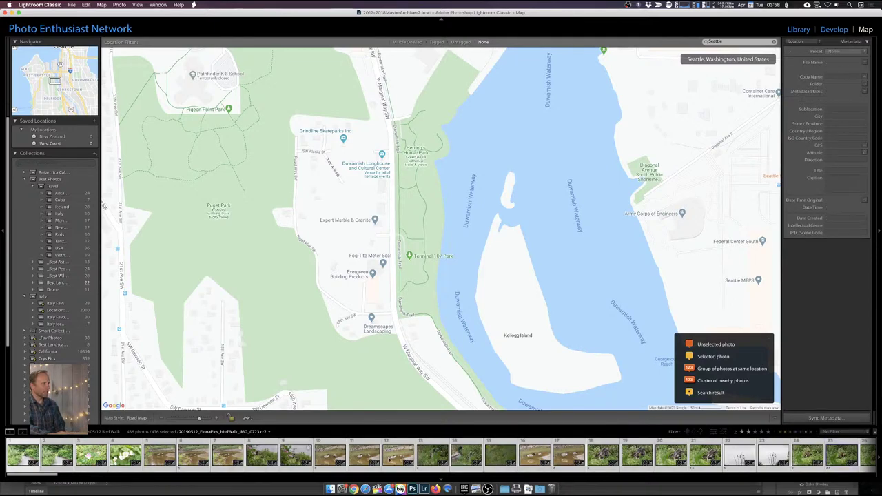
pyautogui.moveTo(401, 462); pyautogui.dragTo(399, 388)
pyautogui.moveTo(417, 215); pyautogui.dragTo(427, 206)
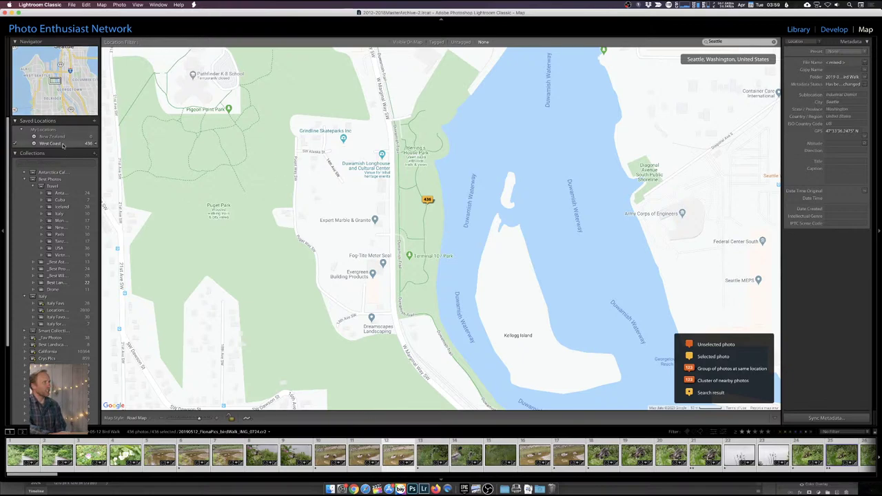
# Open the settings for a new saved location, cancel them, and show the West Coast saved location on the map.
pyautogui.click(94, 122)
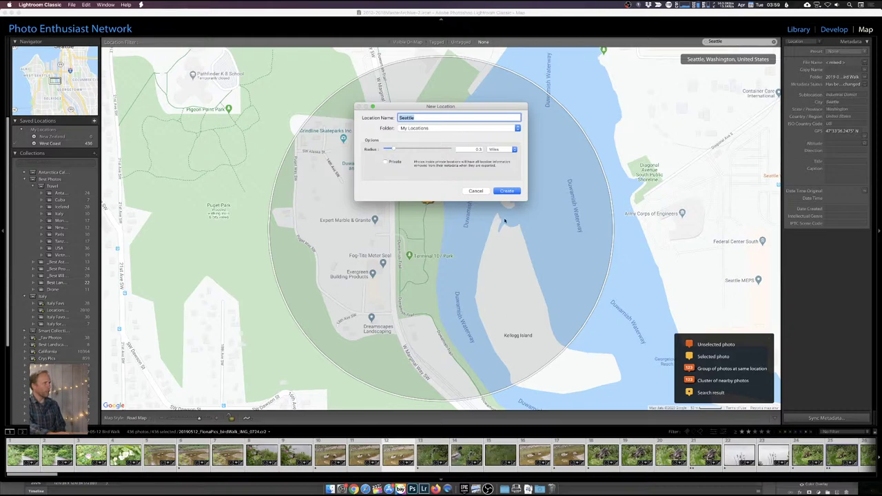
pyautogui.press('Escape')
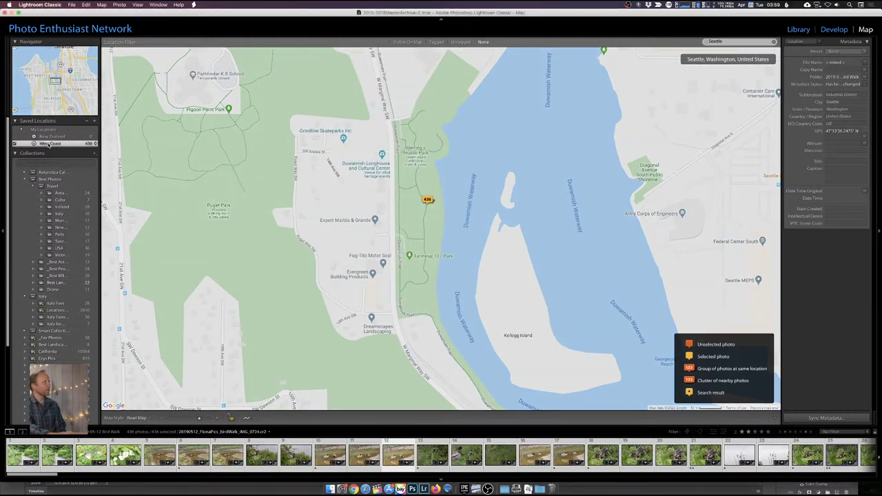
pyautogui.click(97, 144)
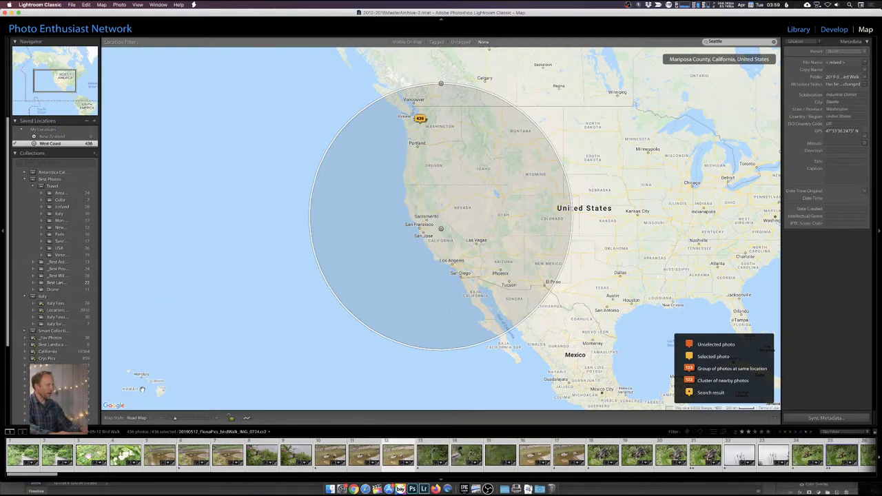
# Show all photographs of the catalog on the map and check the Address Lookup entry in the activity list.
pyautogui.press('super+slash')
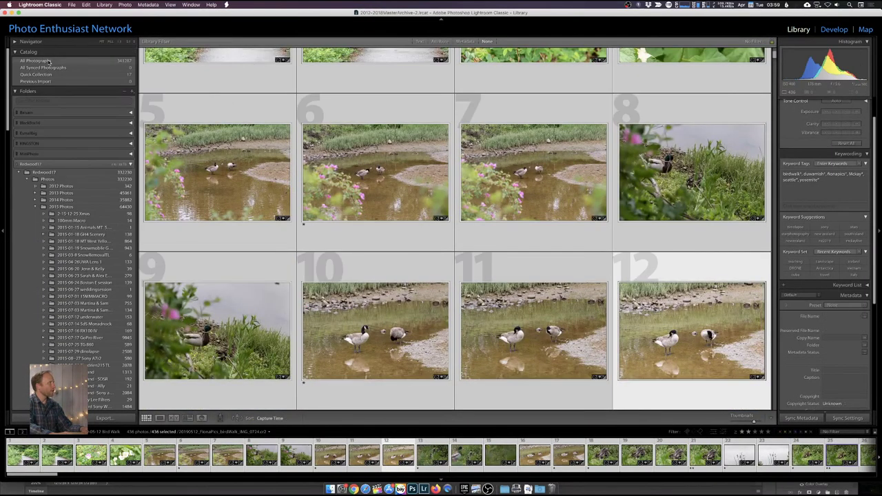
pyautogui.click(35, 61)
pyautogui.click(866, 30)
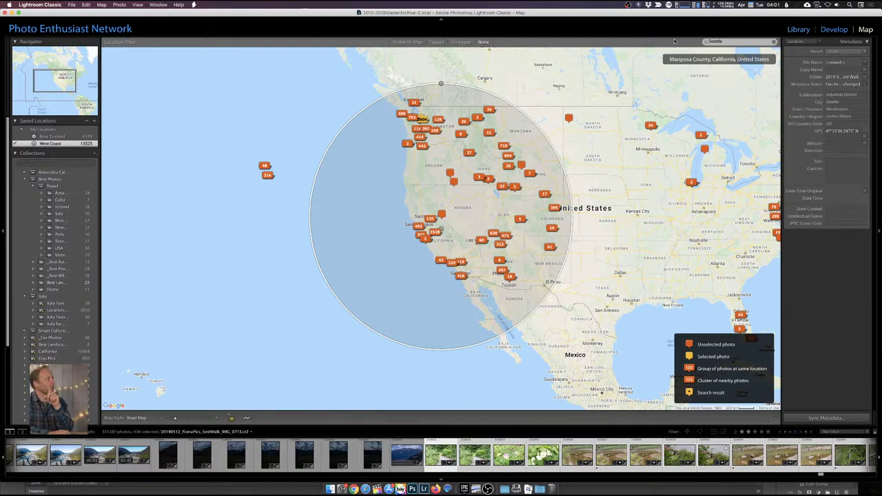
pyautogui.click(138, 30)
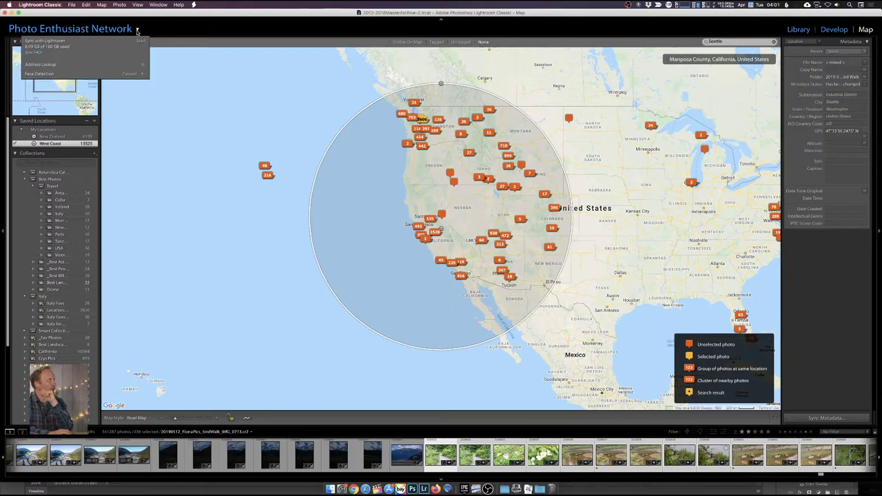
pyautogui.moveTo(52, 67)
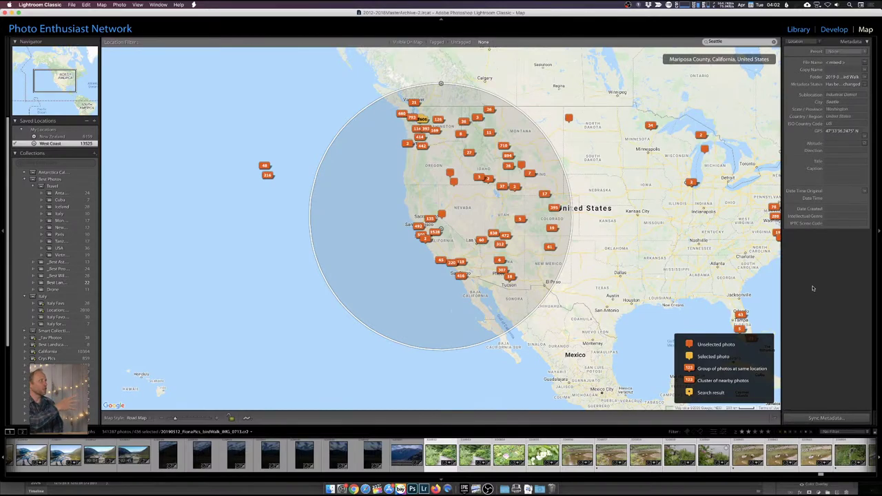
# Review the settings of the West Coast saved location, including its Private option, and close them without saving.
pyautogui.rightClick(68, 144)
pyautogui.click(95, 160)
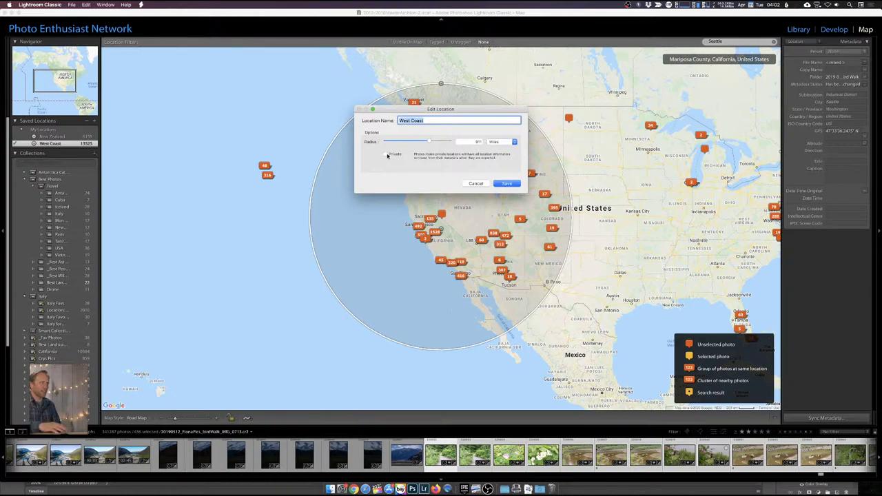
pyautogui.click(476, 184)
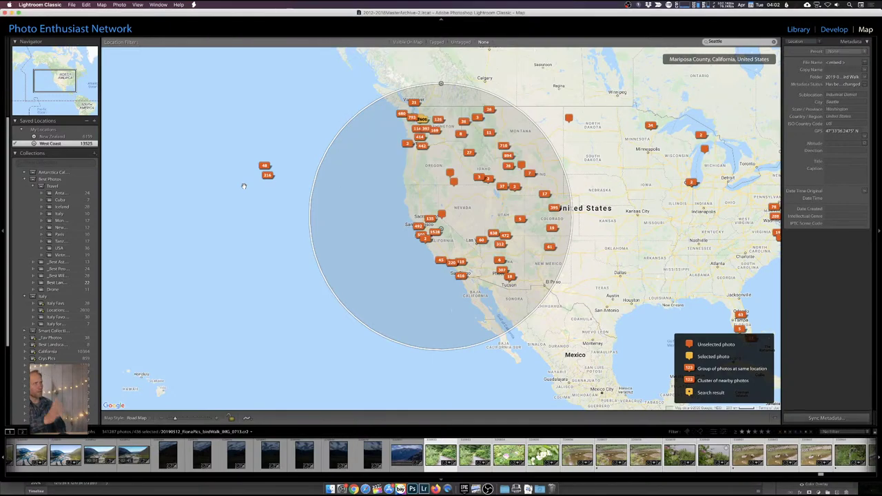
pyautogui.click(140, 31)
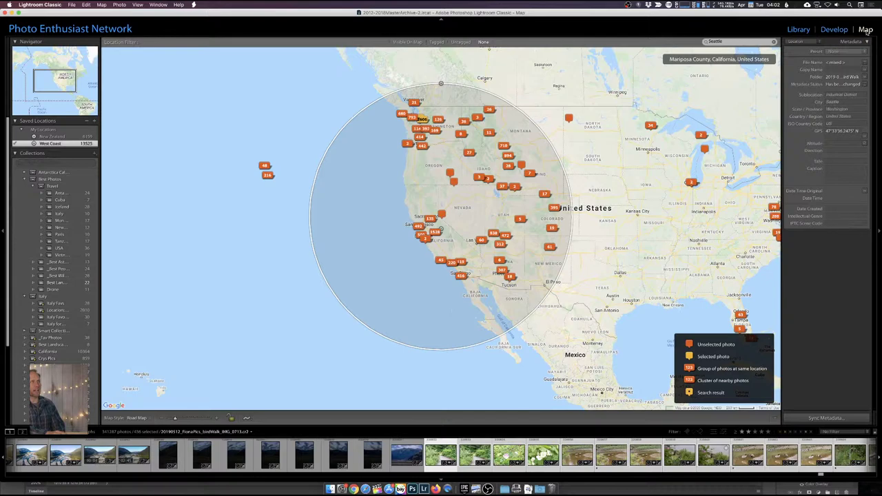
# Show all modules in the module picker, and hide Book, Slideshow, Print and Web again.
pyautogui.rightClick(800, 33)
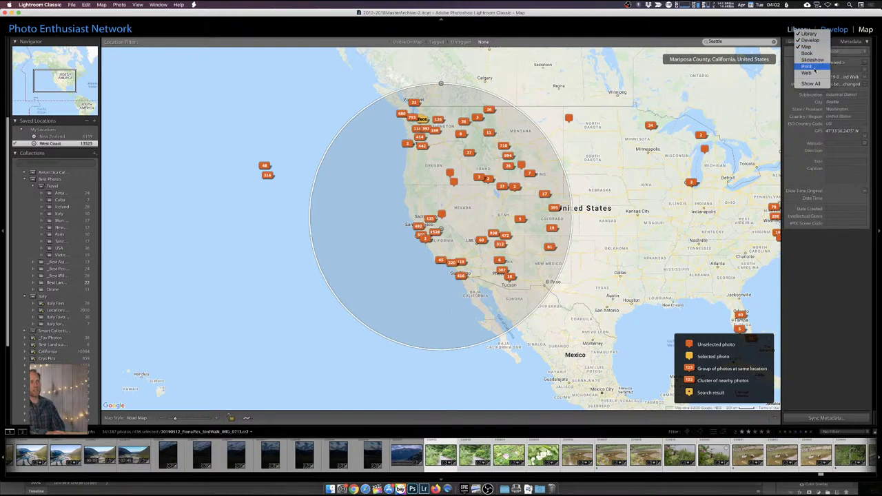
pyautogui.click(811, 84)
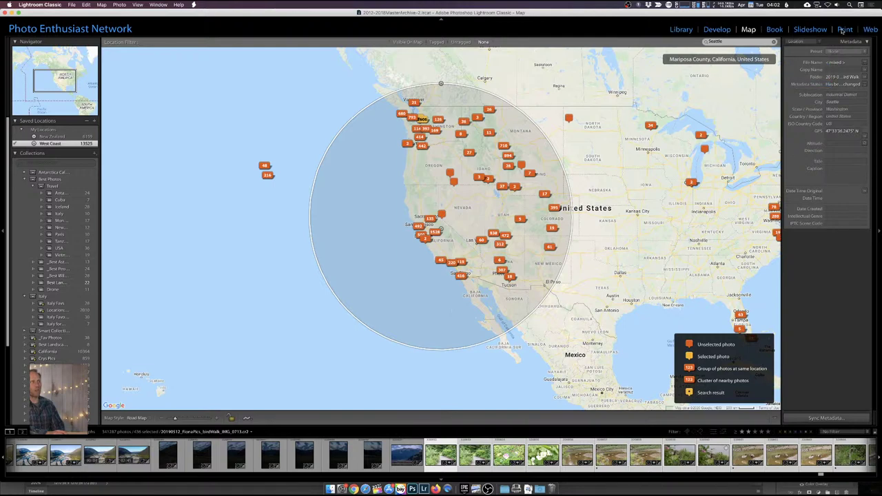
pyautogui.rightClick(775, 32)
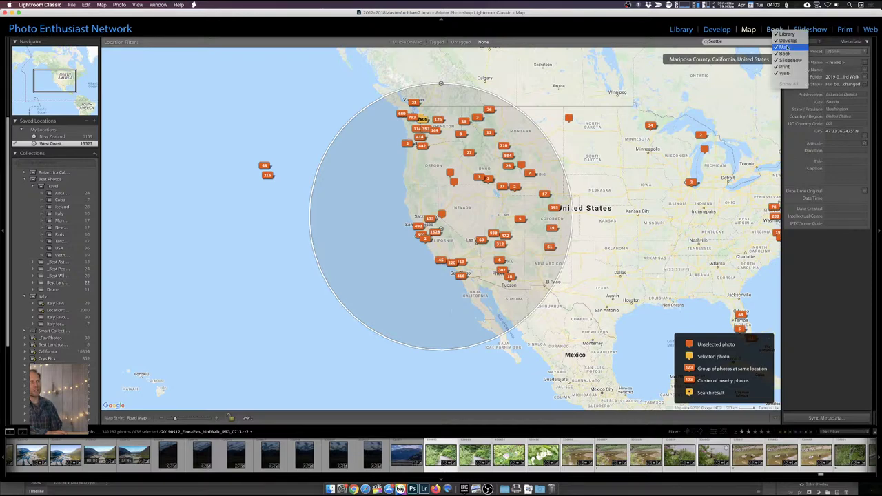
pyautogui.click(793, 50)
pyautogui.rightClick(794, 31)
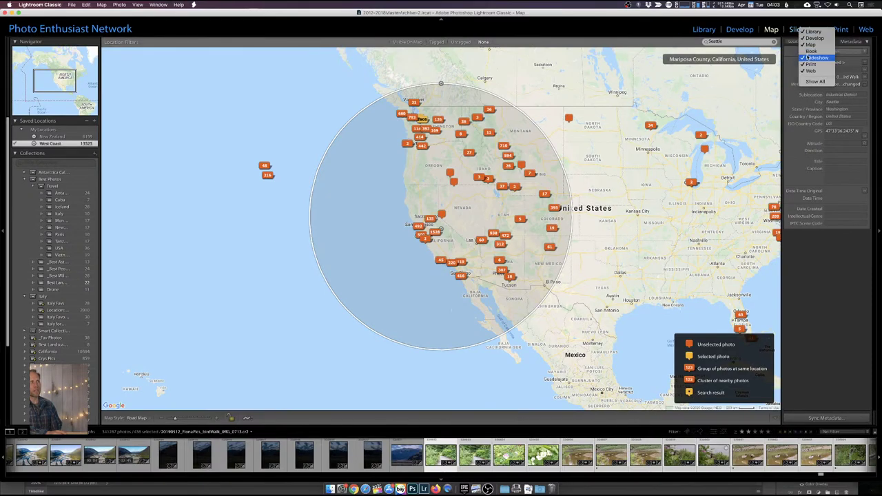
pyautogui.click(810, 55)
pyautogui.rightClick(819, 30)
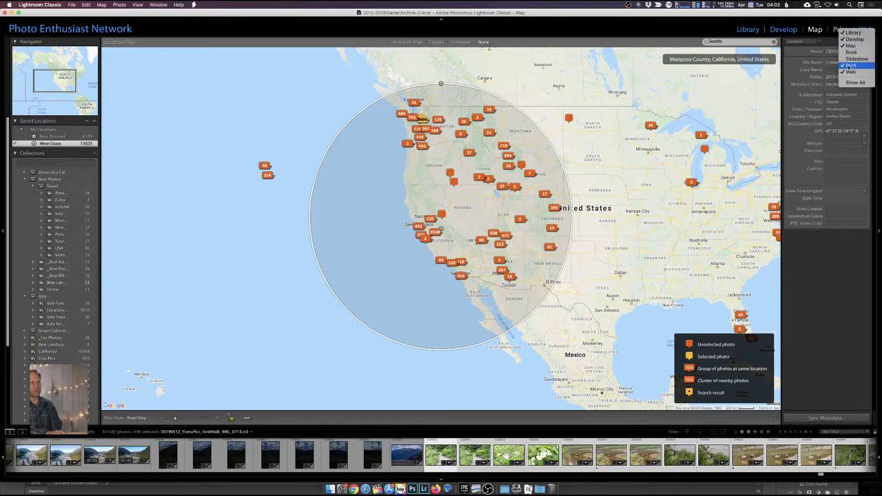
pyautogui.click(858, 66)
pyautogui.rightClick(864, 33)
pyautogui.click(856, 73)
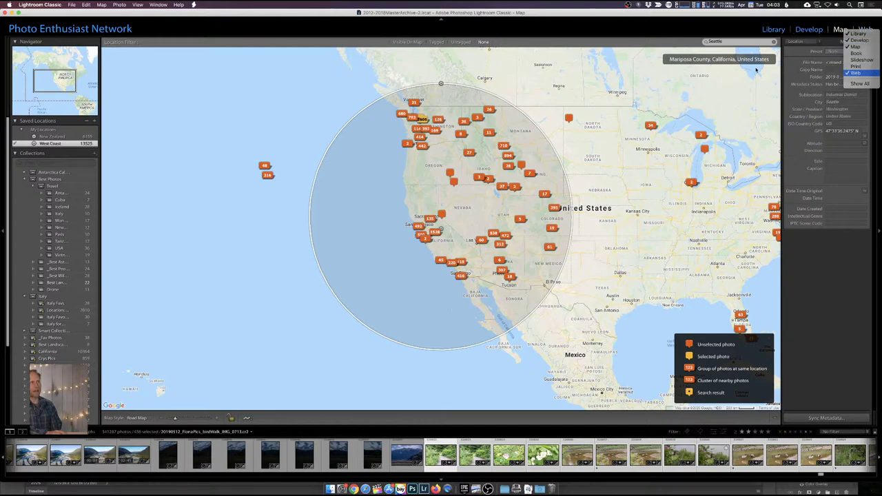
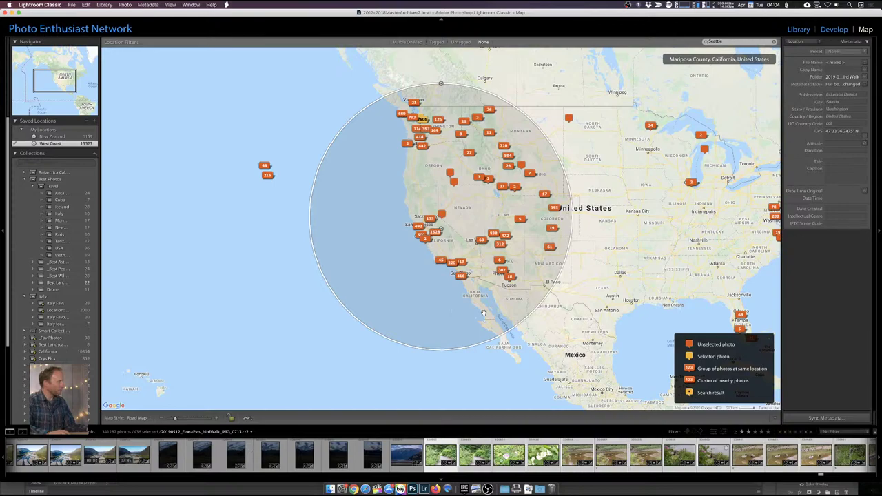
# Open the Teaching Workshop 3 smart collection in the Library and bring its canyon sunset photo into the Develop module.
pyautogui.press('g')
pyautogui.scroll(-15, 79, 300)
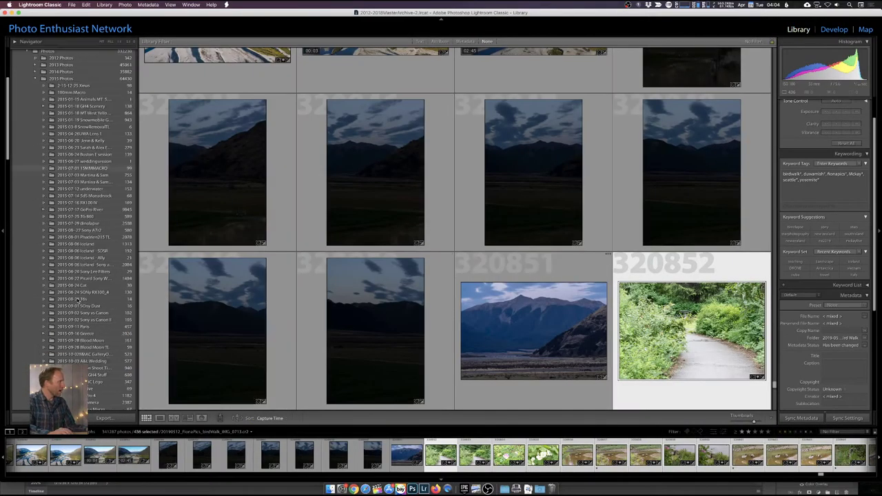
pyautogui.scroll(-15, 78, 301)
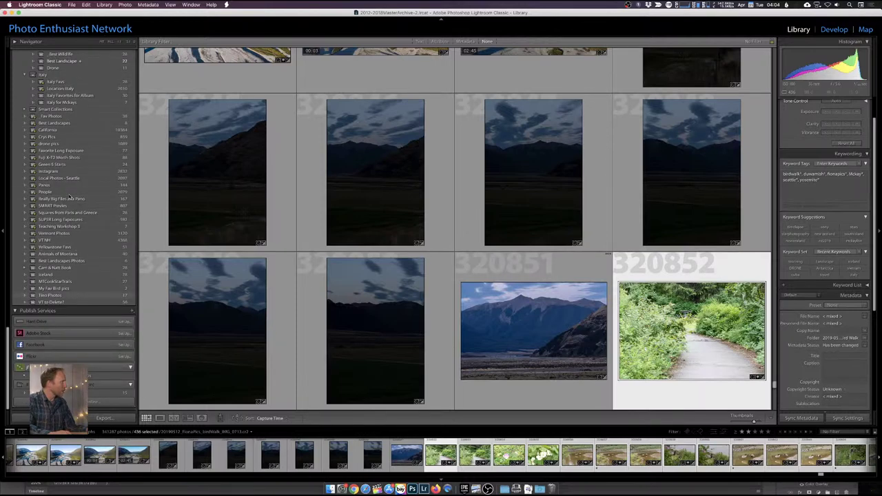
pyautogui.click(66, 228)
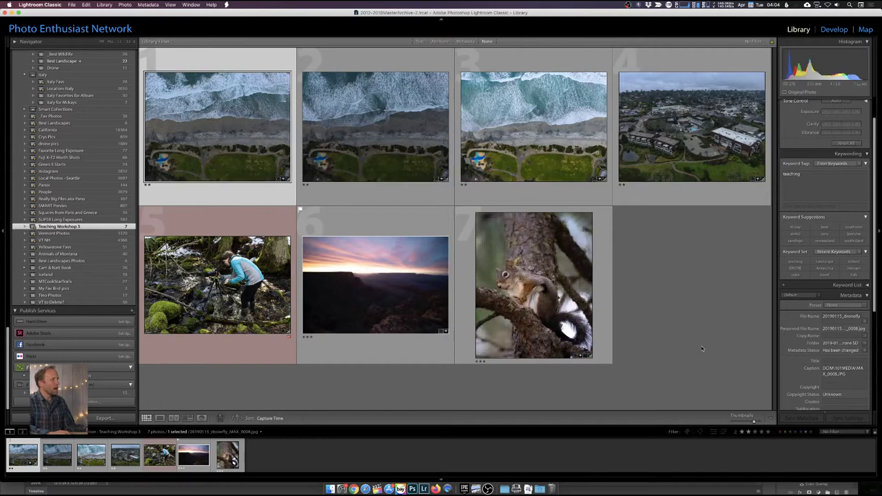
pyautogui.doubleClick(335, 304)
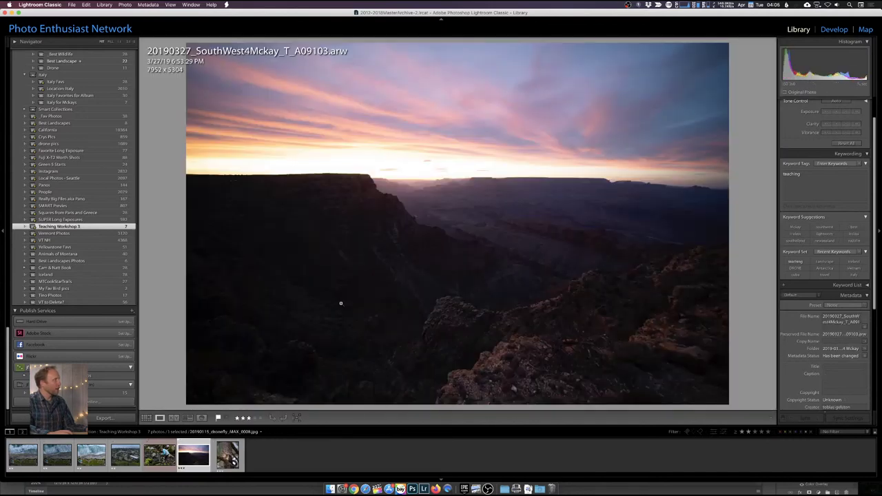
pyautogui.click(834, 29)
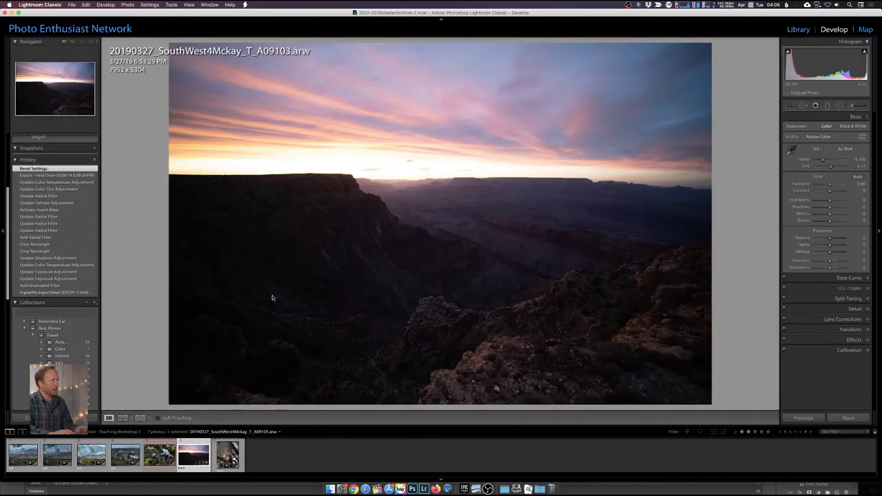
# Reset the canyon photo's develop settings and apply the AutoMagic Import Preset 2020.
pyautogui.scroll(5, 69, 314)
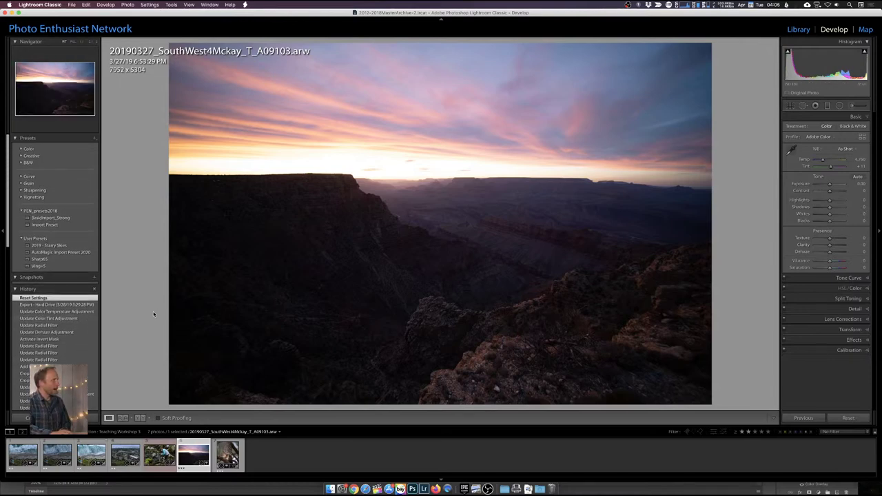
pyautogui.click(847, 418)
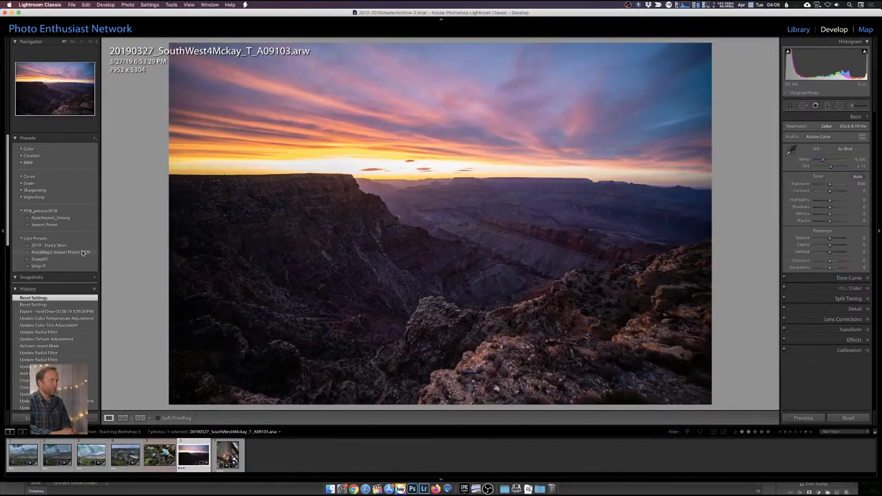
pyautogui.click(83, 253)
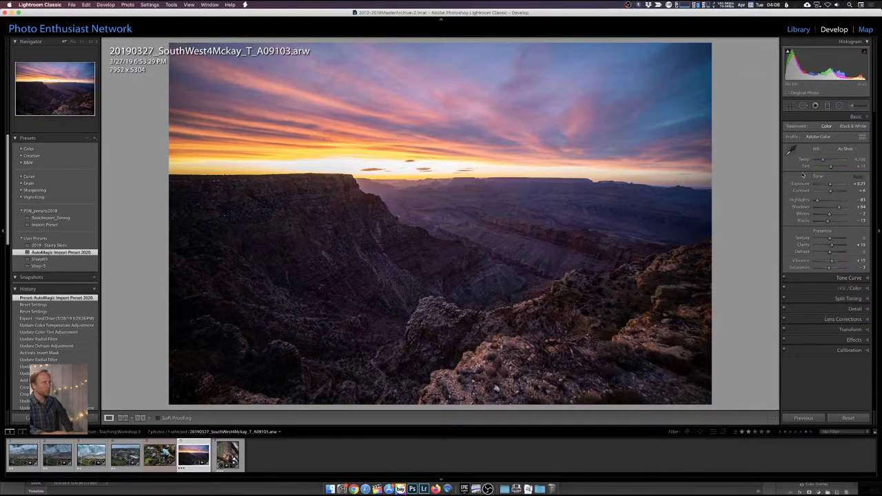
# Add a graduated filter with the _SunsetSkyPunch effect over the sky and align its angle and transition with the horizon.
pyautogui.click(828, 106)
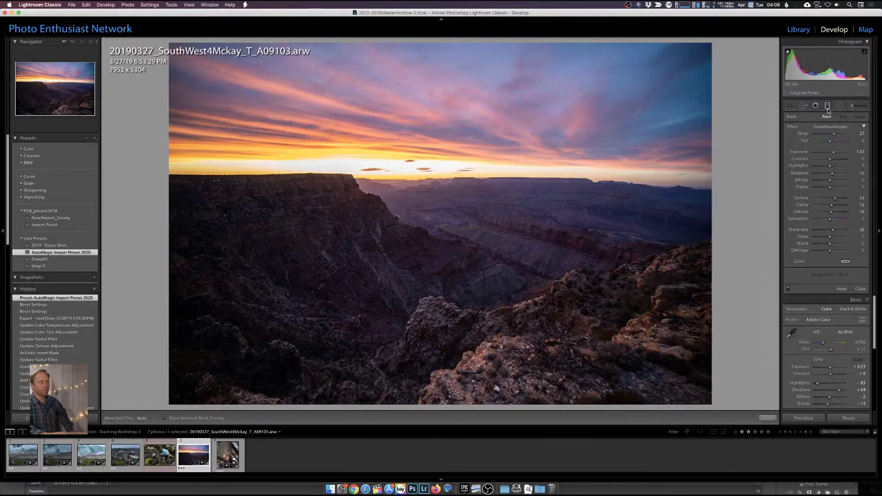
pyautogui.click(839, 127)
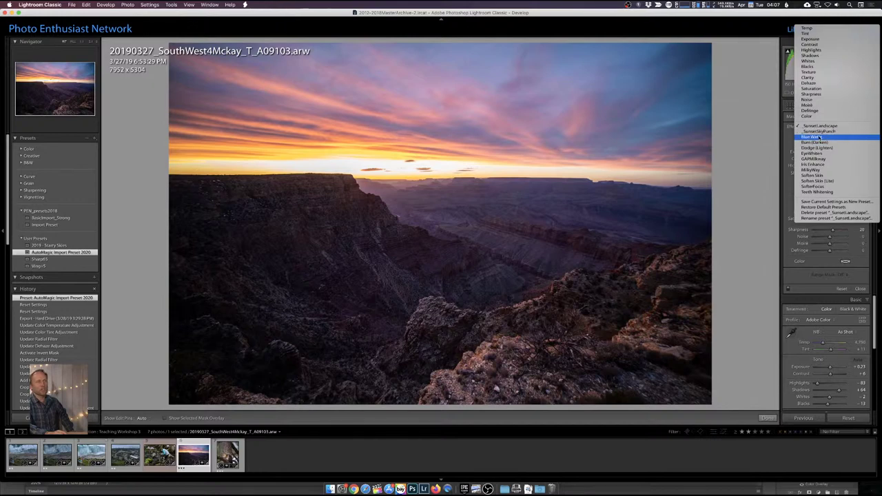
pyautogui.click(817, 131)
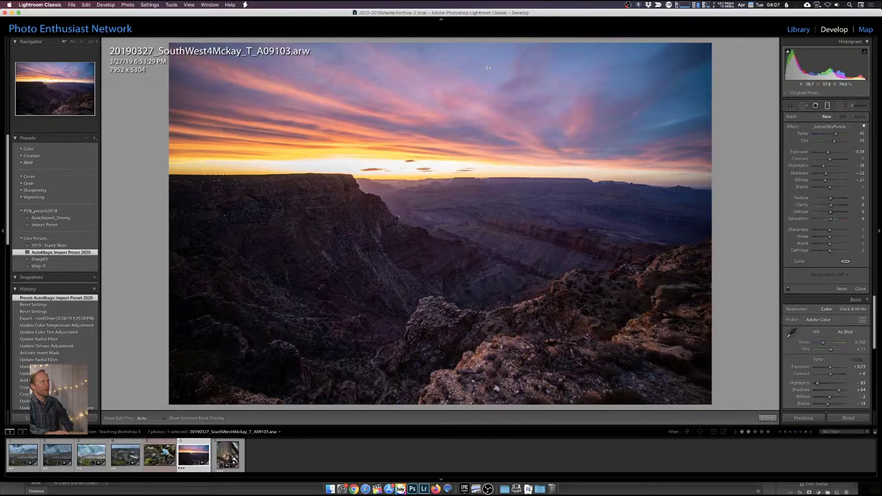
pyautogui.moveTo(488, 67); pyautogui.dragTo(486, 175)
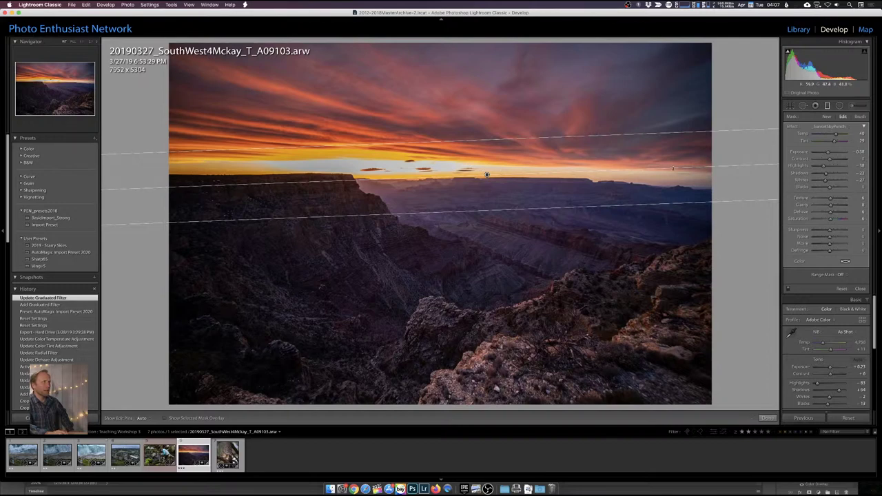
pyautogui.moveTo(673, 167); pyautogui.dragTo(679, 172)
pyautogui.moveTo(489, 142); pyautogui.dragTo(489, 135)
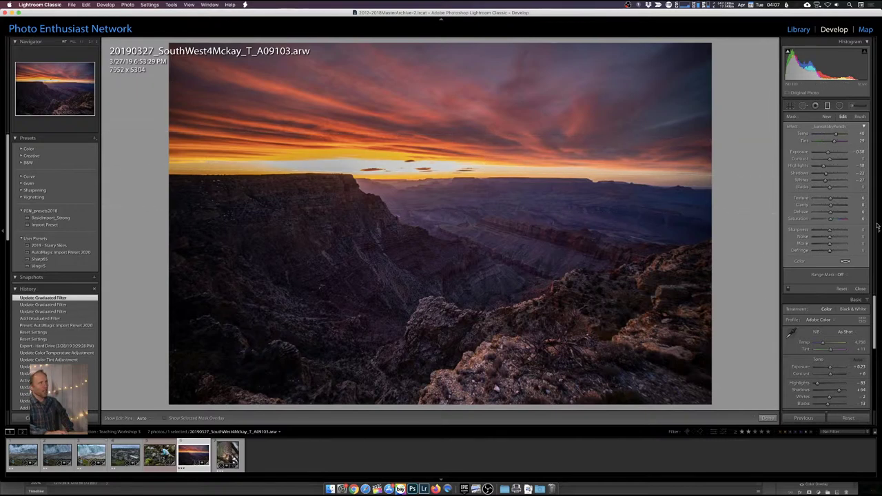
# Set the sky filter's Exposure to -0.24, Highlights to -15 and Texture to -11.
pyautogui.moveTo(828, 153); pyautogui.dragTo(830, 152)
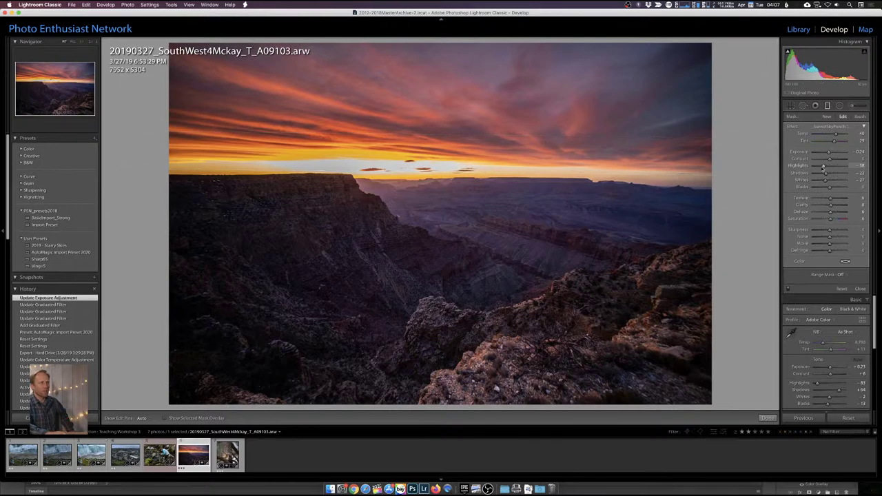
pyautogui.moveTo(826, 167); pyautogui.dragTo(828, 168)
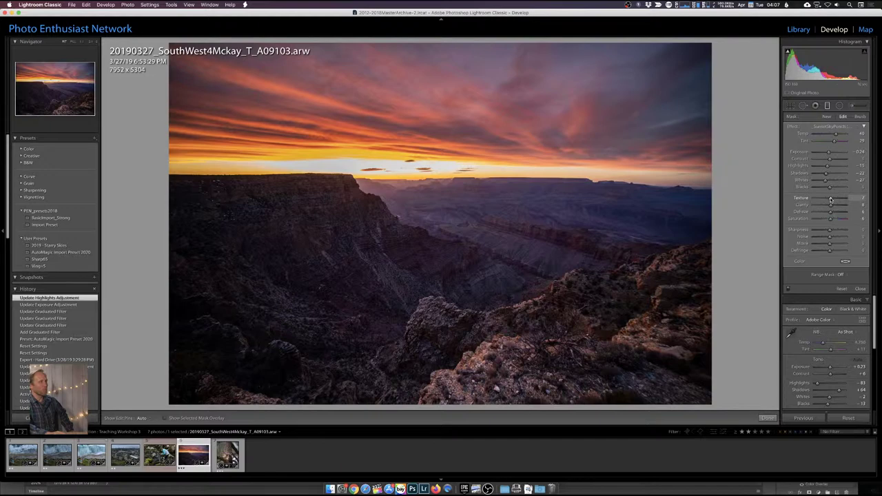
pyautogui.moveTo(830, 199); pyautogui.dragTo(819, 200)
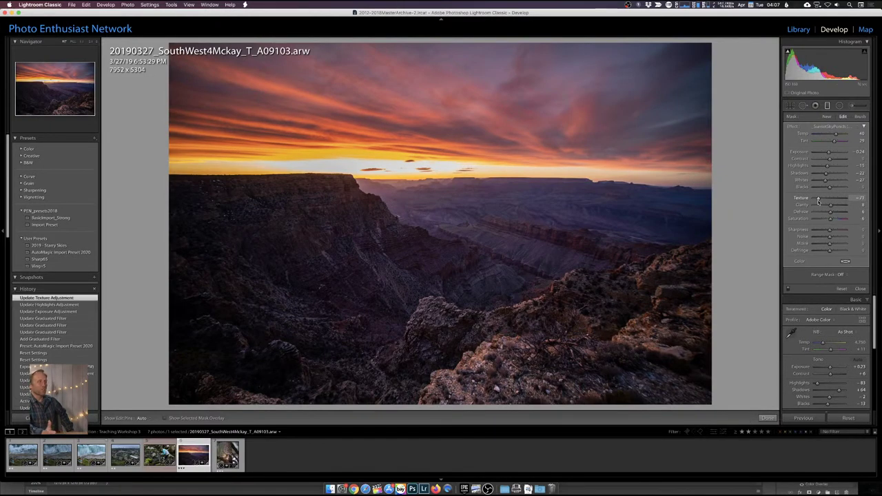
pyautogui.moveTo(819, 200); pyautogui.dragTo(830, 199)
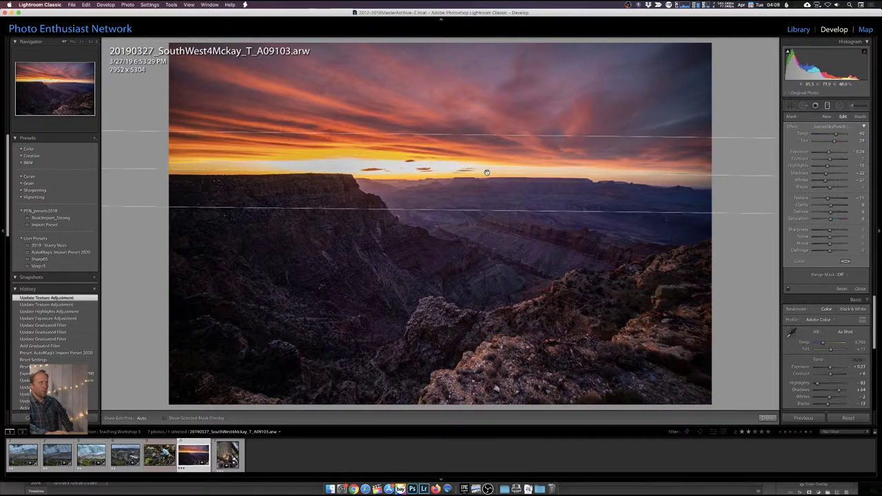
# Add a second graduated filter with the _SunsetLandscape effect over the canyon foreground and position its edge at the horizon.
pyautogui.click(827, 117)
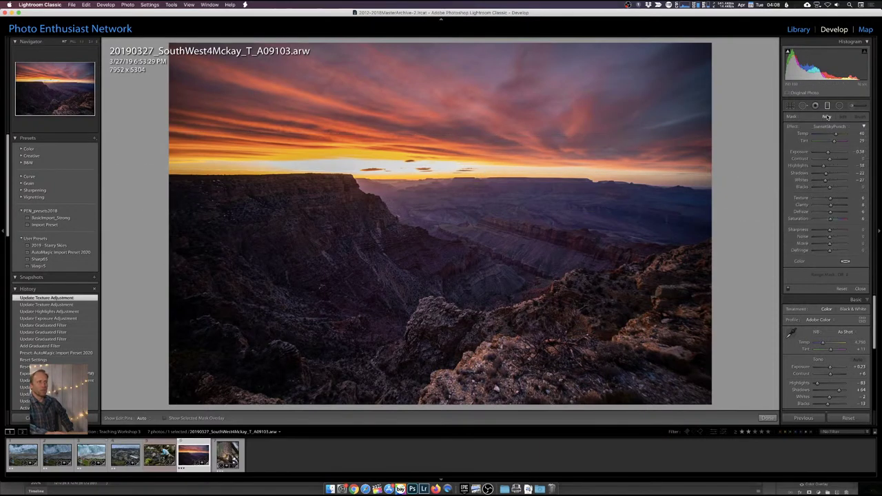
pyautogui.click(830, 127)
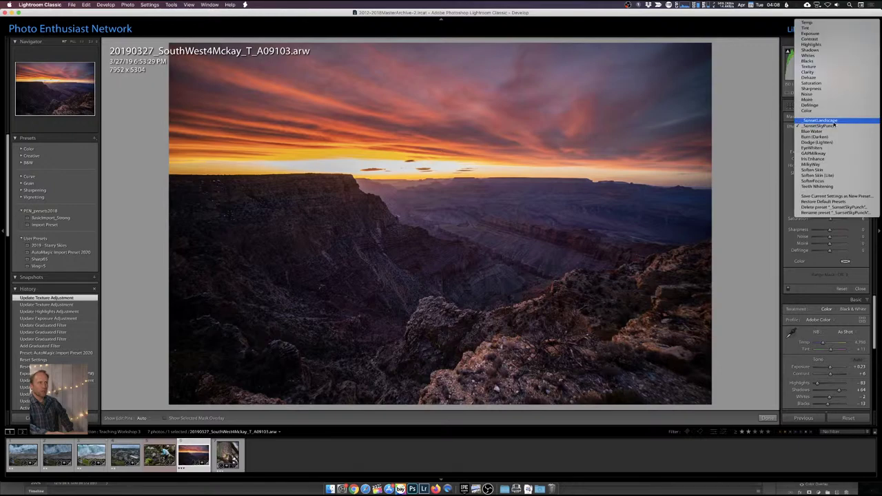
pyautogui.click(834, 122)
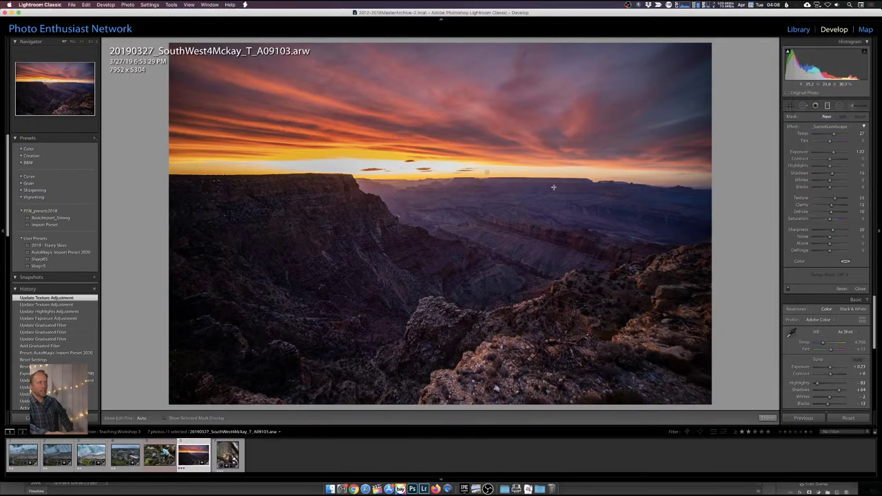
pyautogui.moveTo(473, 246); pyautogui.dragTo(473, 208)
pyautogui.moveTo(477, 172); pyautogui.dragTo(476, 202)
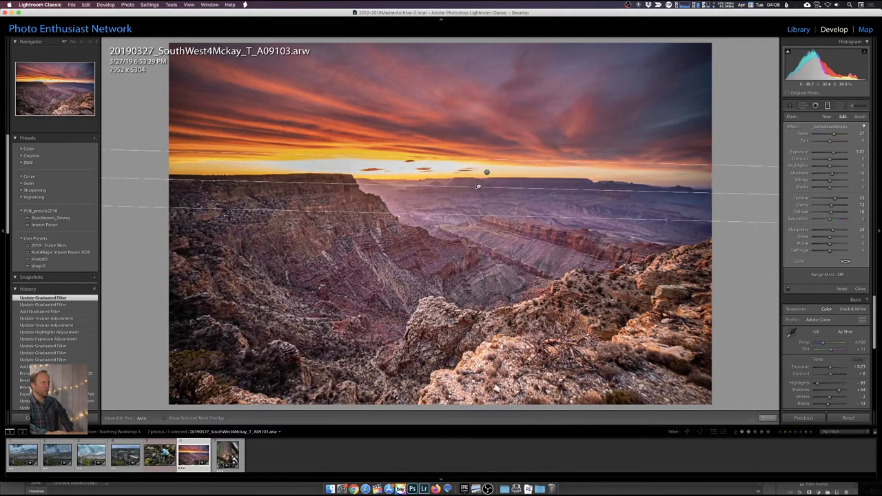
# Set the foreground filter's Exposure to 0.67 and Temp to 43, and compare the photo before and after editing.
pyautogui.moveTo(833, 152); pyautogui.dragTo(837, 134)
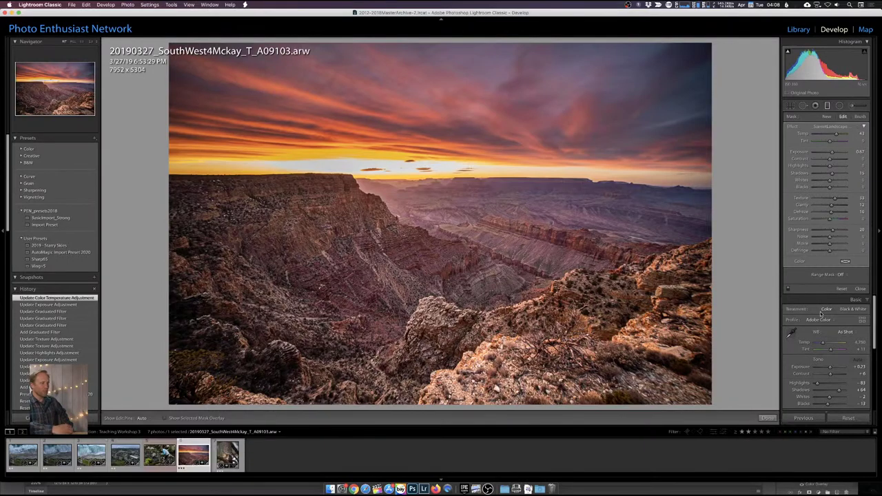
pyautogui.press('\\')
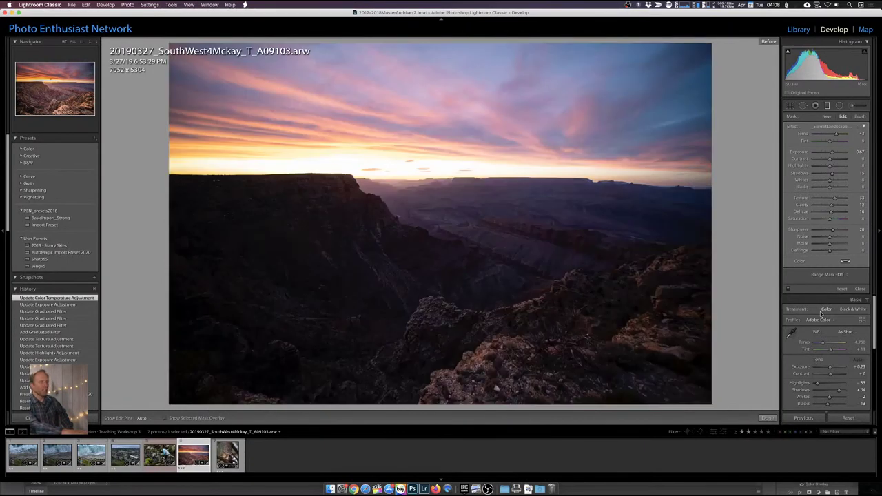
pyautogui.press('\\')
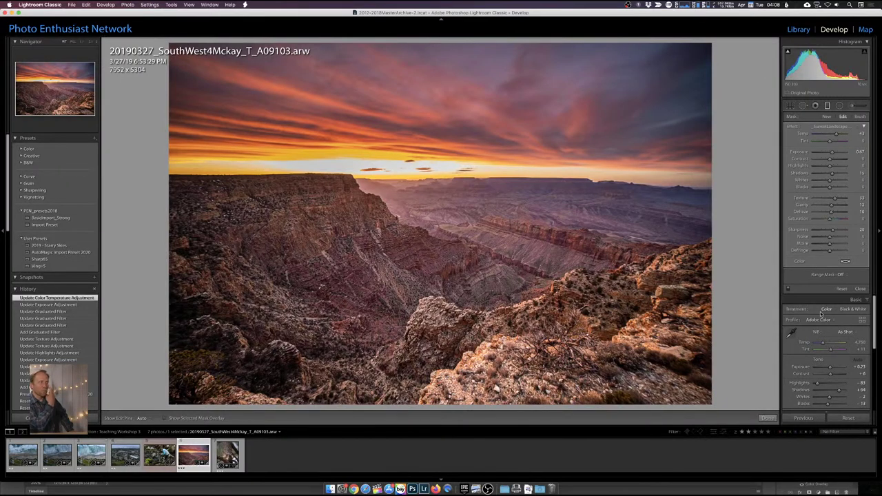
pyautogui.moveTo(769, 330)
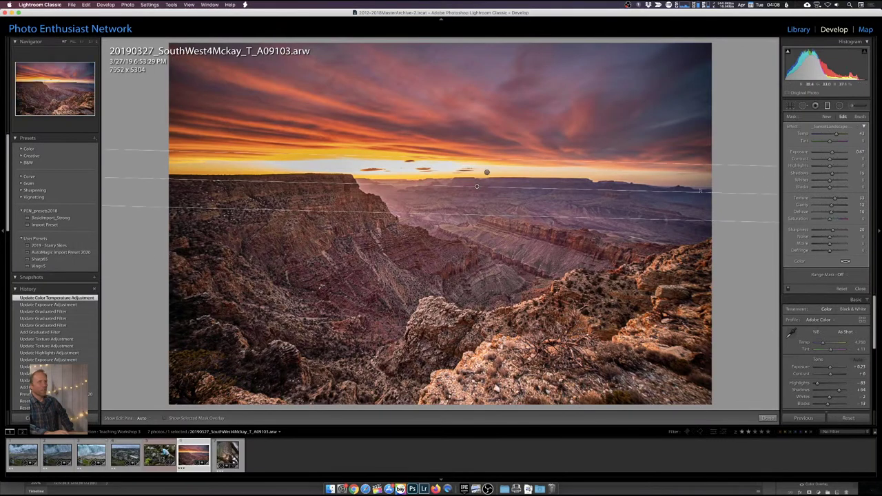
pyautogui.click(831, 128)
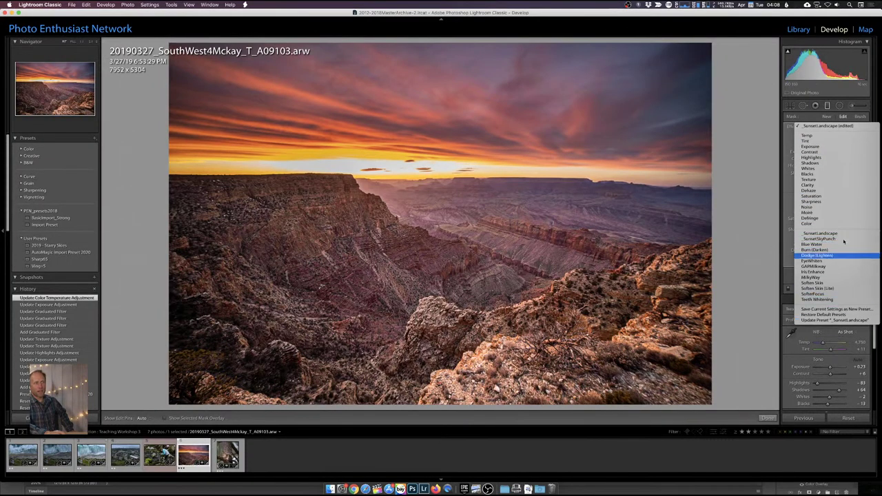
pyautogui.click(749, 191)
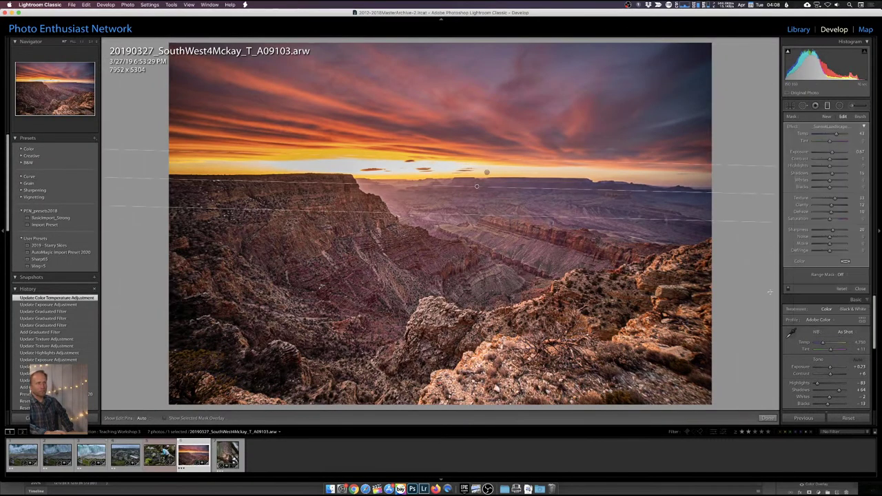
# Try a radial filter with the _SunsetSkyPunch effect on the canyon photo and delete it.
pyautogui.click(838, 107)
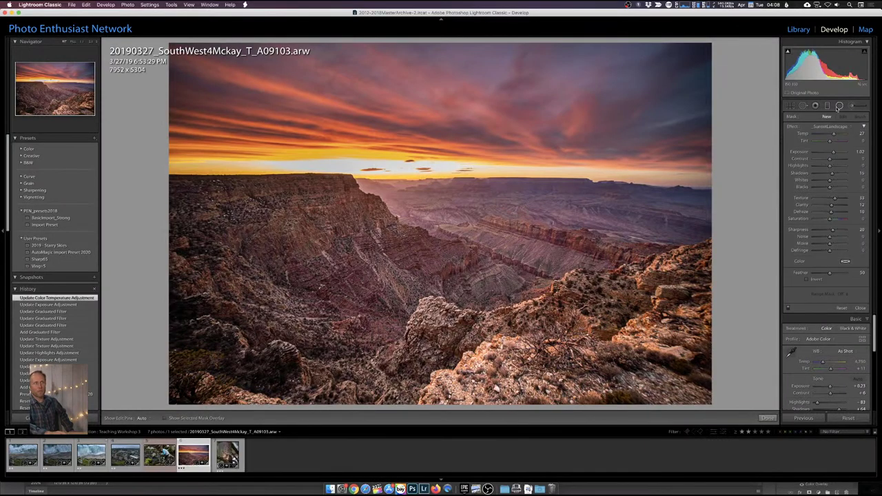
pyautogui.click(836, 126)
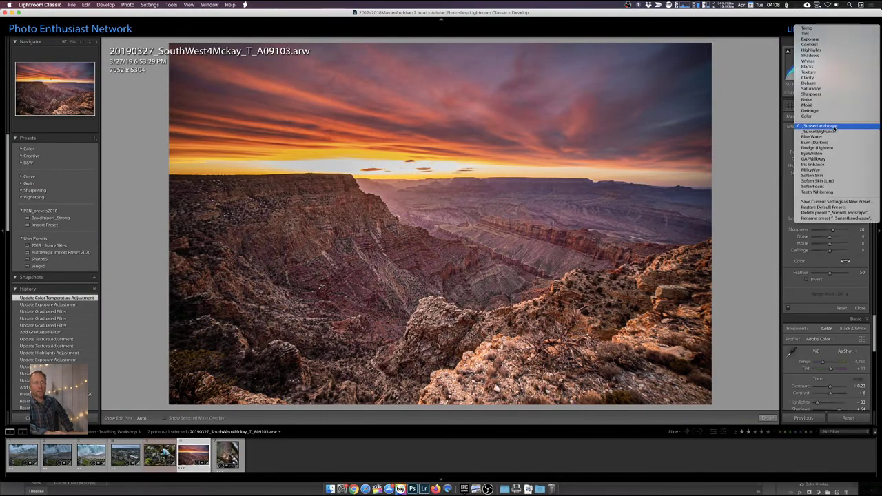
pyautogui.click(836, 131)
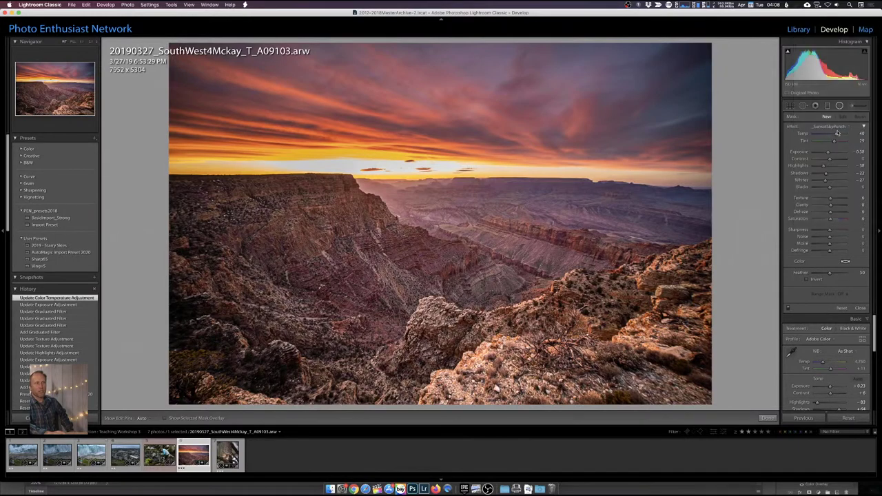
pyautogui.moveTo(232, 134); pyautogui.dragTo(390, 196)
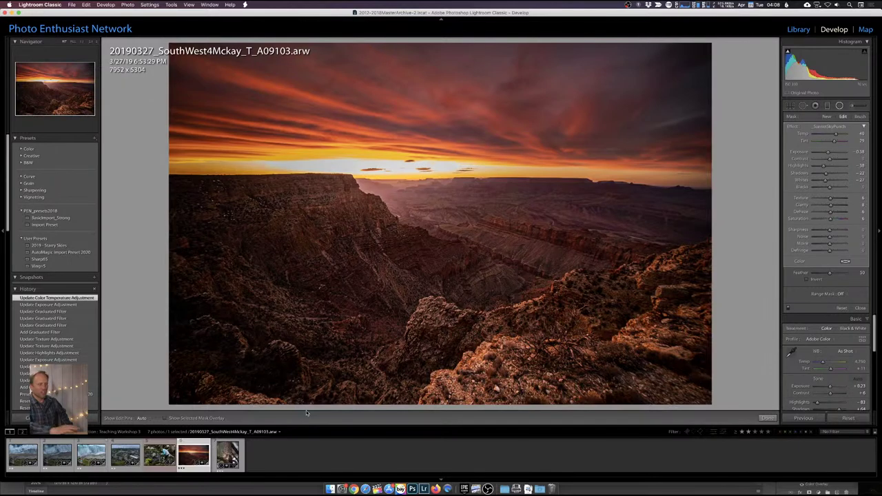
pyautogui.press('Delete')
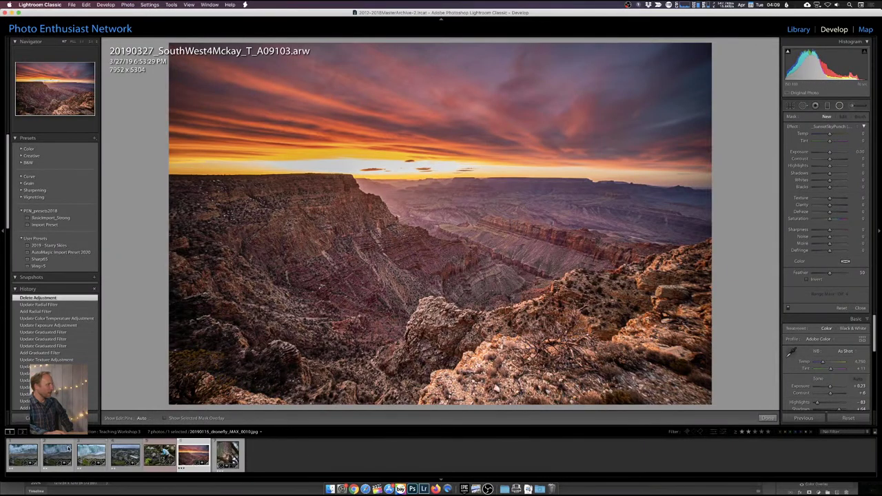
# Add a graduated filter over the waves in 20190115_dronefly_MAX_0008.jpg with Tint -23, Temp -25 and Exposure 0.61.
pyautogui.click(15, 460)
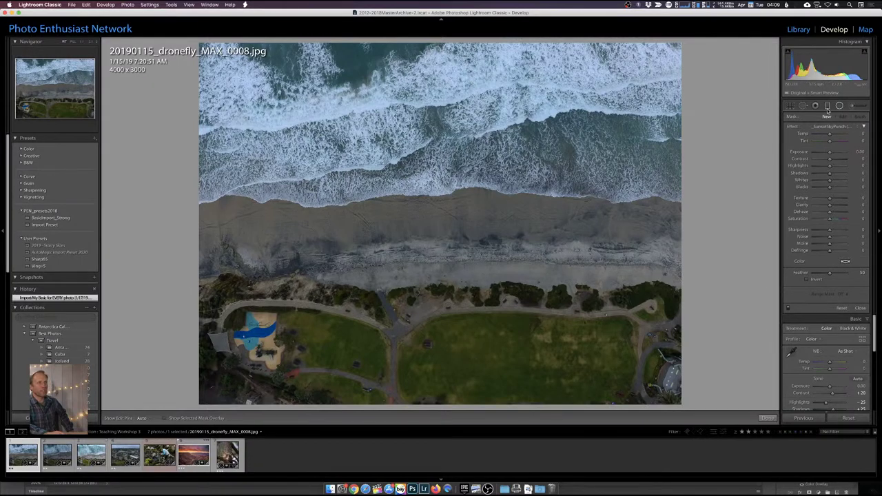
pyautogui.moveTo(358, 66); pyautogui.dragTo(486, 185)
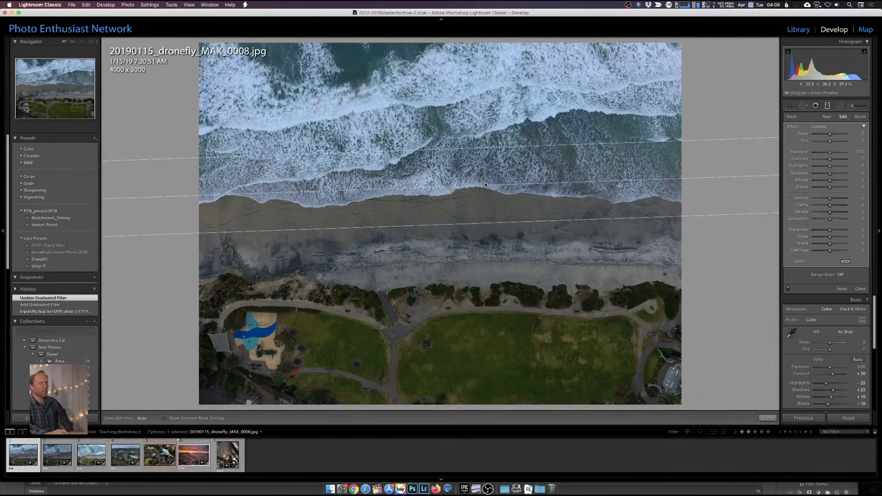
pyautogui.click(826, 141)
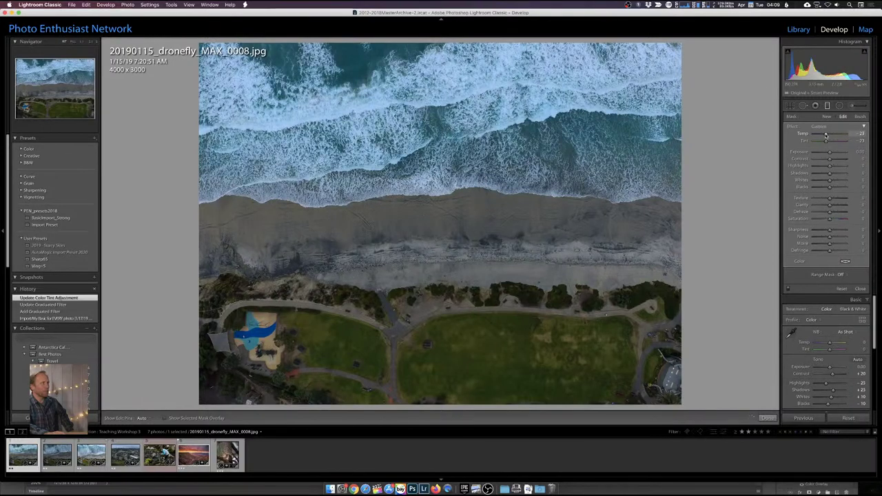
pyautogui.click(826, 135)
pyautogui.moveTo(830, 153); pyautogui.dragTo(832, 153)
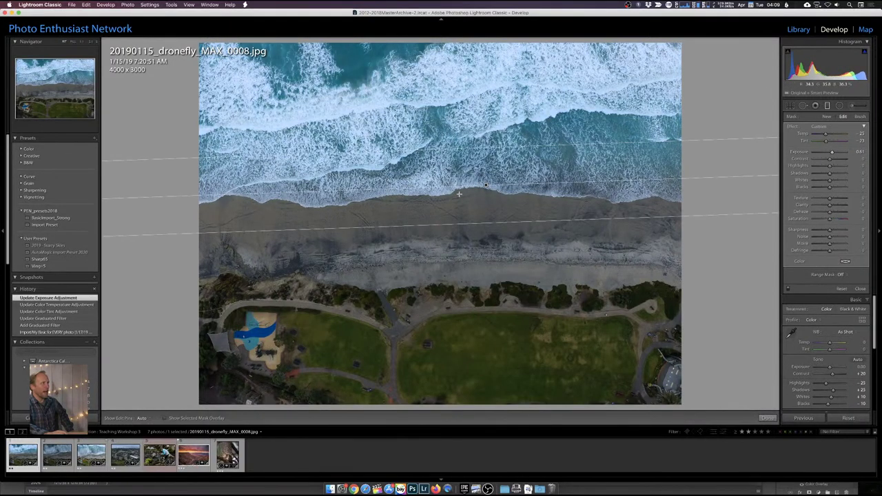
# Set the wave filter's Texture to 36 and Clarity to 42, and align its angle and centre with the shoreline.
pyautogui.click(838, 200)
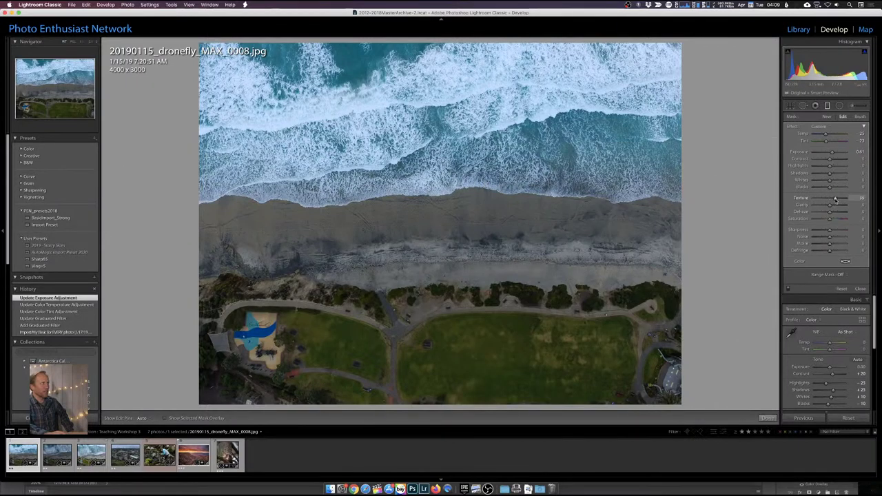
pyautogui.click(836, 205)
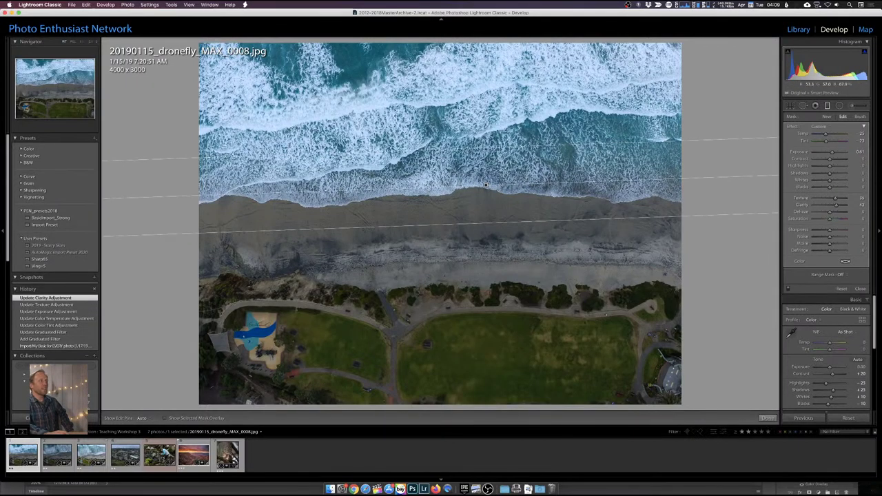
pyautogui.moveTo(538, 184); pyautogui.dragTo(537, 185)
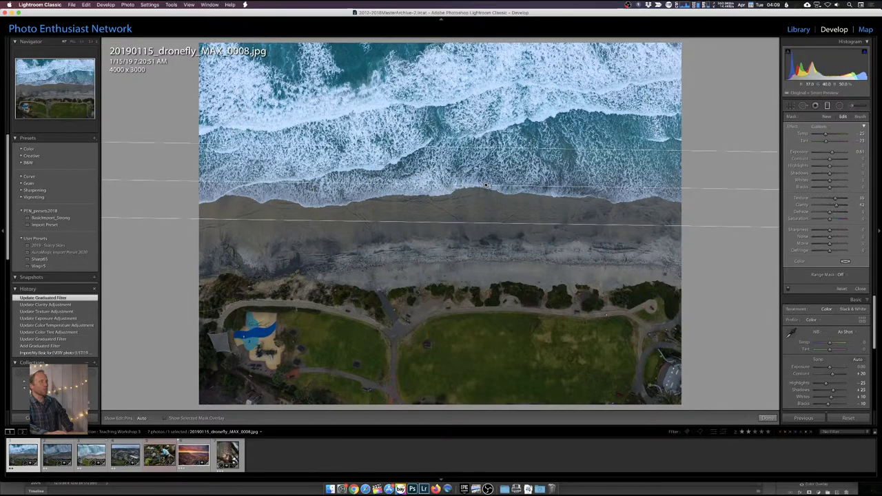
pyautogui.moveTo(485, 186)
pyautogui.mouseDown()
pyautogui.moveTo(486, 267)
pyautogui.moveTo(487, 187)
pyautogui.mouseUp()
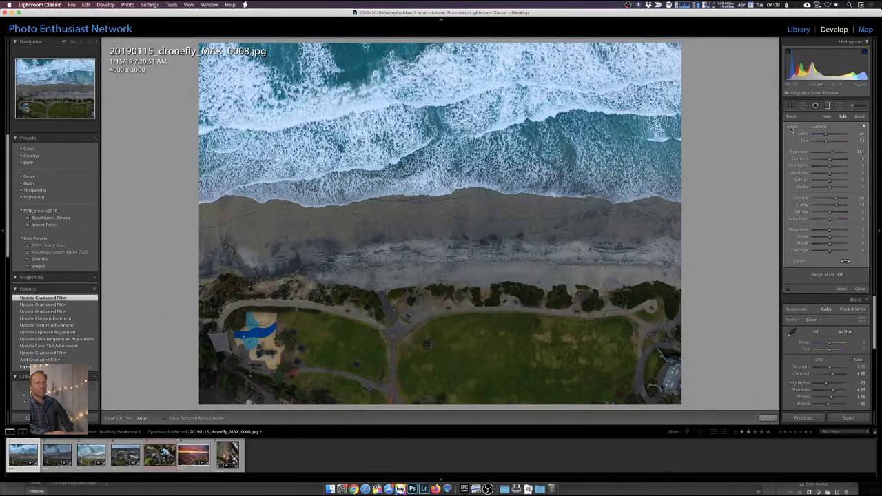
# Save the wave filter's current settings as a new effect preset named "Bright blue waves".
pyautogui.click(829, 129)
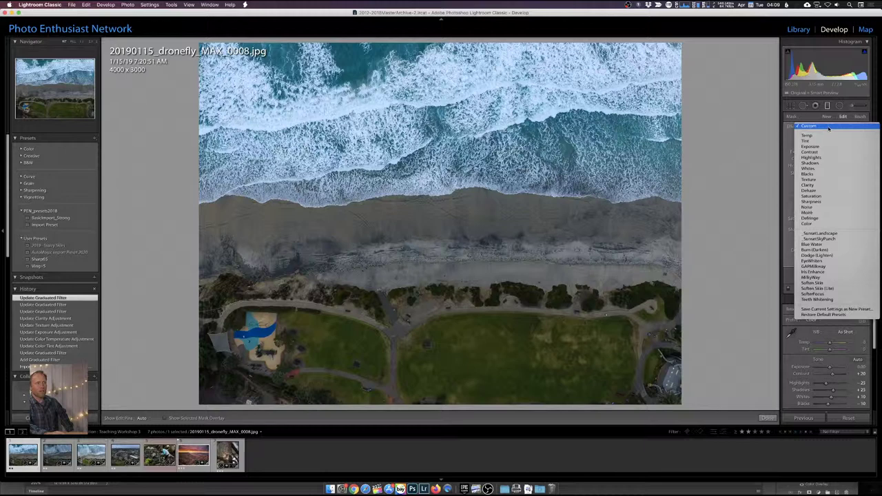
pyautogui.click(849, 313)
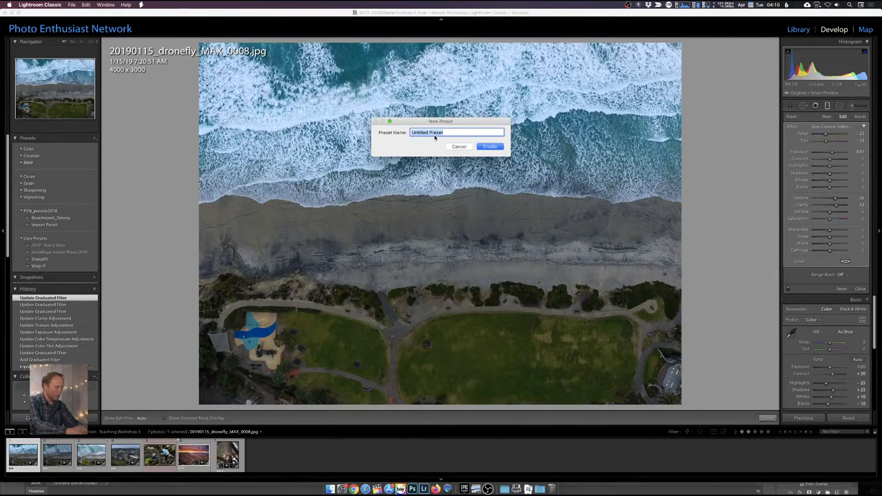
pyautogui.write('Brightblue')
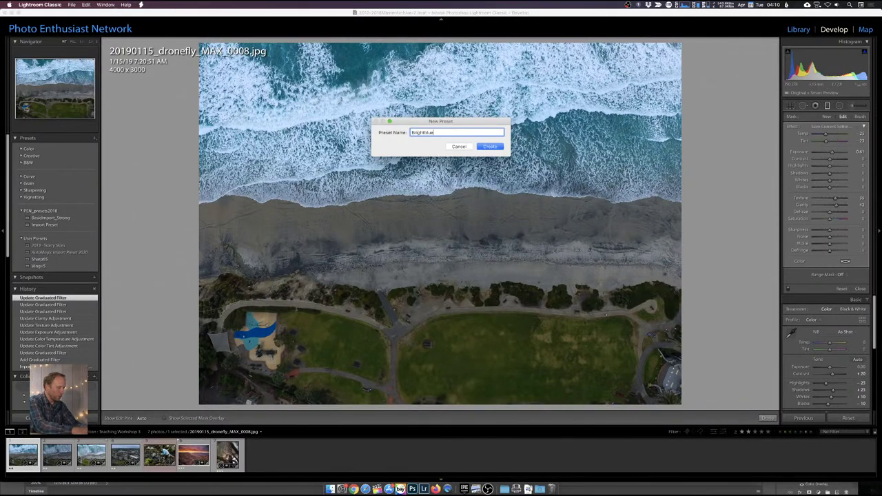
pyautogui.write('waves')
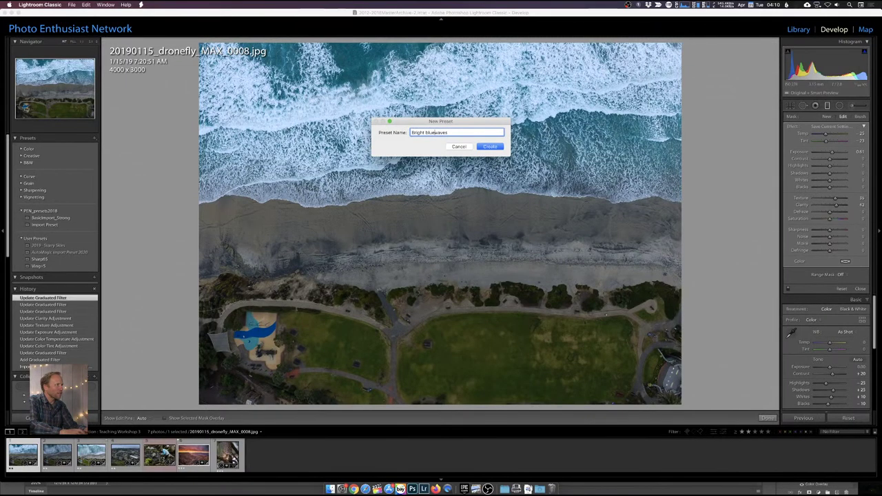
pyautogui.click(412, 132)
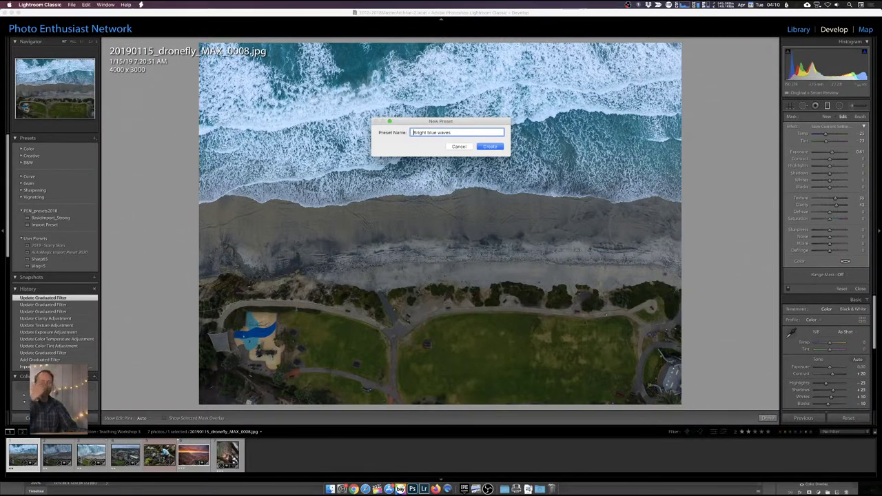
pyautogui.press('Delete')
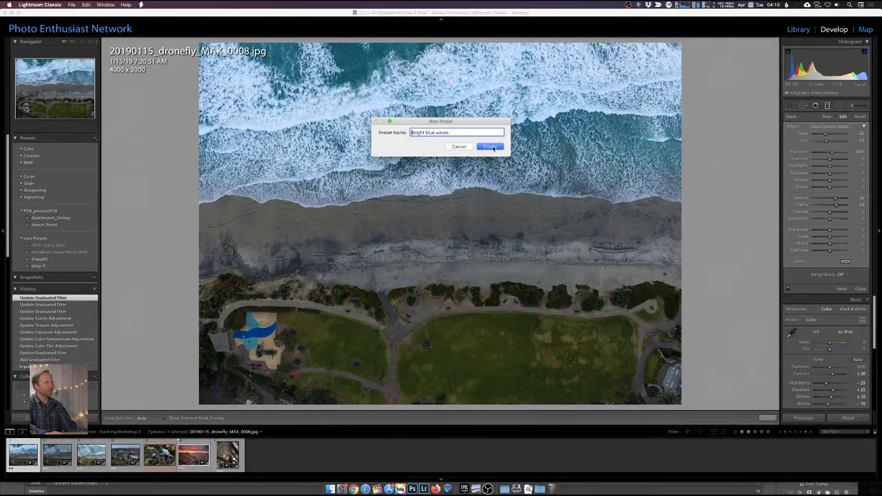
pyautogui.click(492, 147)
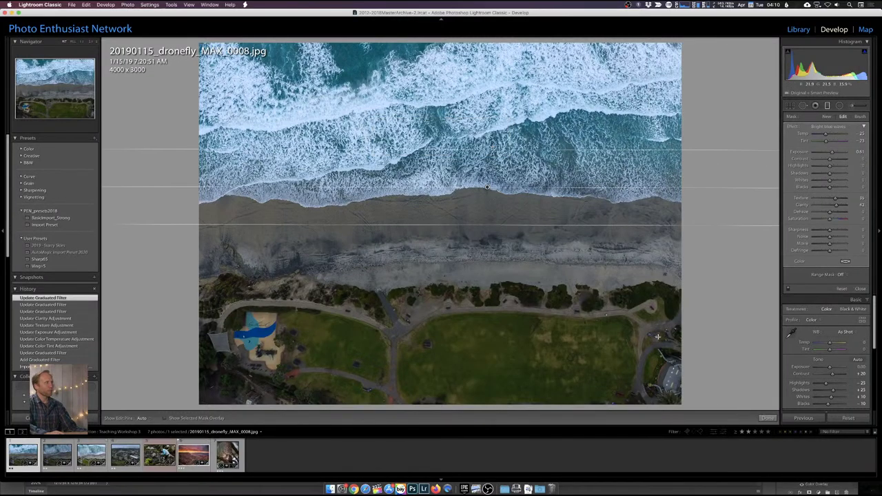
# Add a graduated filter with the Bright blue waves effect over the ocean in 20190115_dronefly_MAX_0009.jpg.
pyautogui.click(57, 455)
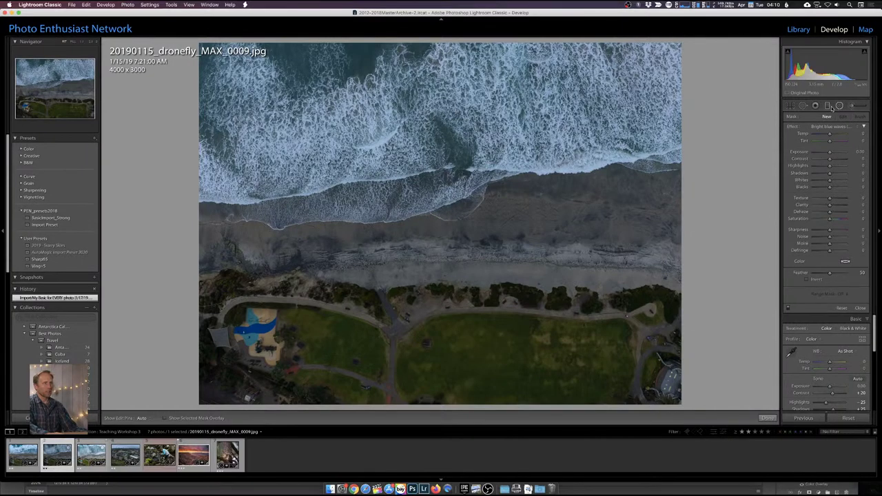
pyautogui.click(825, 127)
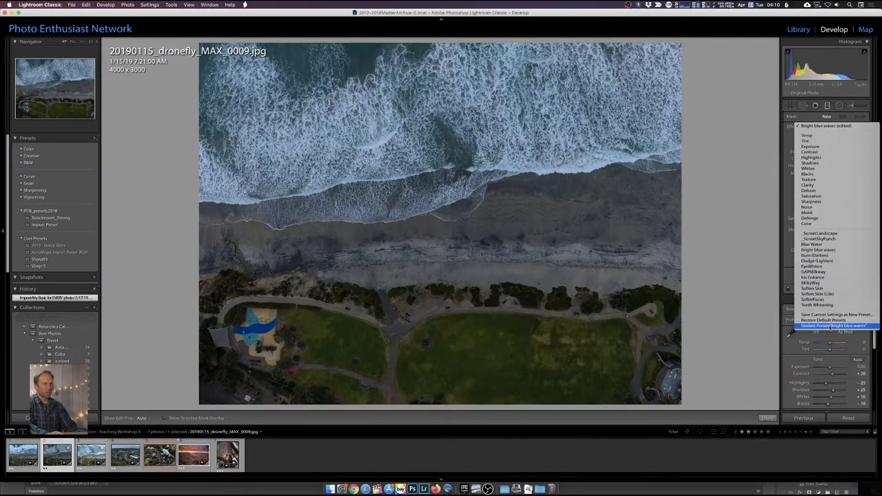
pyautogui.click(834, 251)
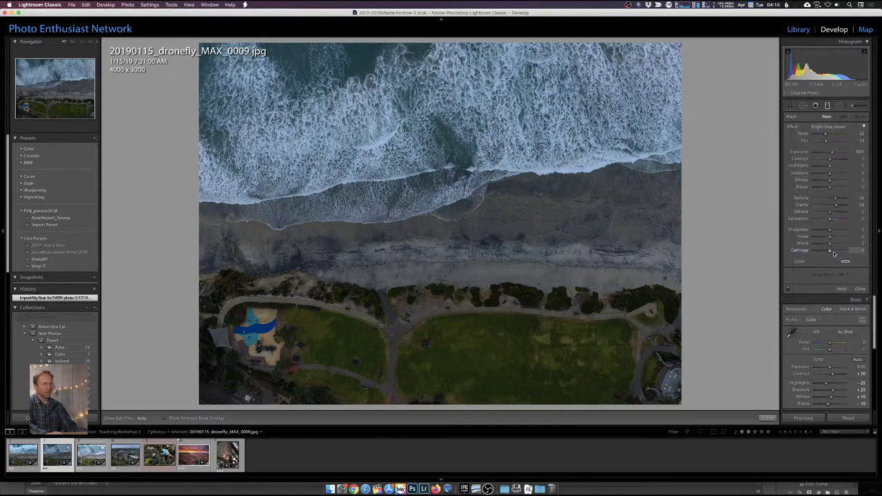
pyautogui.moveTo(398, 77); pyautogui.dragTo(414, 195)
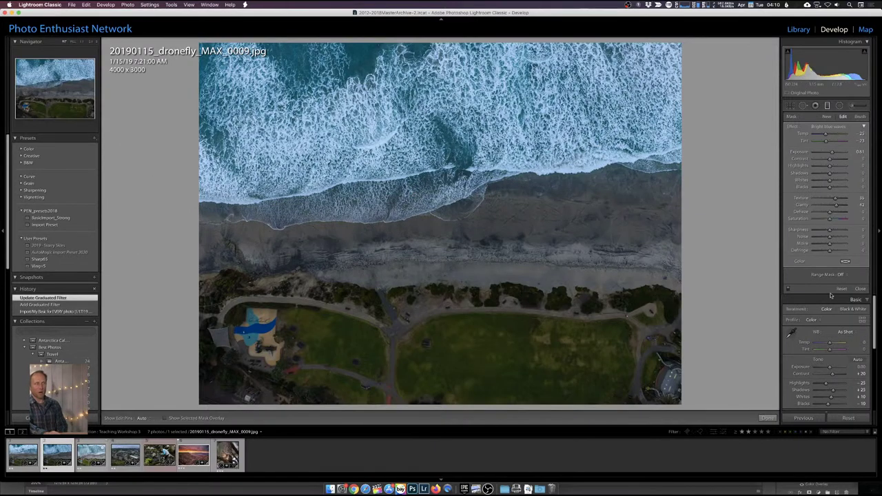
pyautogui.click(853, 129)
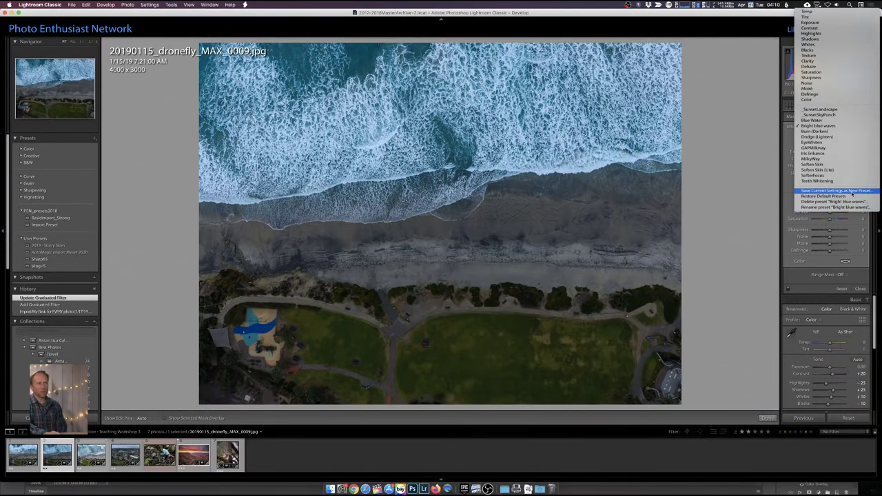
pyautogui.click(698, 220)
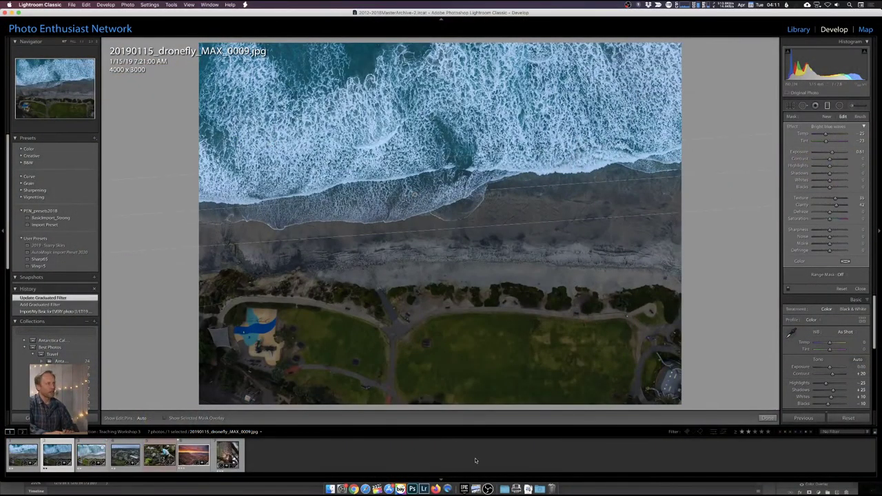
# Open the squirrel photo 20190718_Summer_Road_Trip_19_DSC05905.arw with the Radial Filter tool active and compare it before and after editing.
pyautogui.click(237, 463)
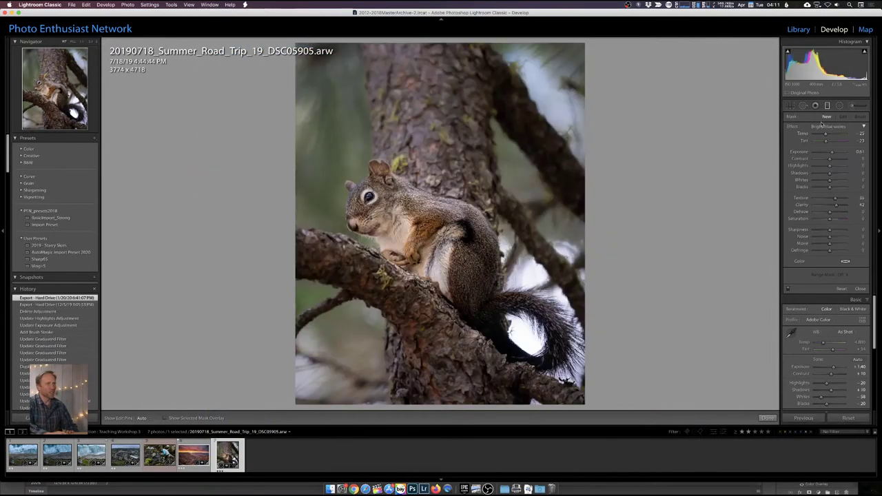
pyautogui.click(839, 106)
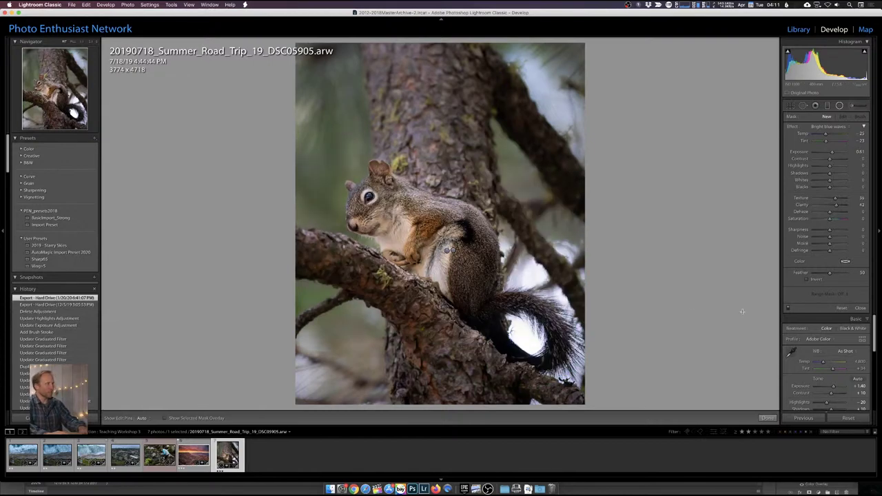
pyautogui.press('\\')
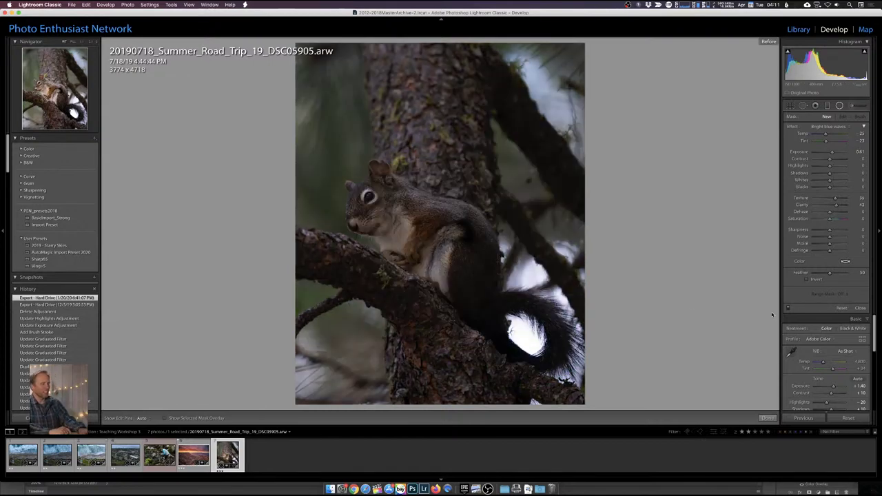
pyautogui.press('\\')
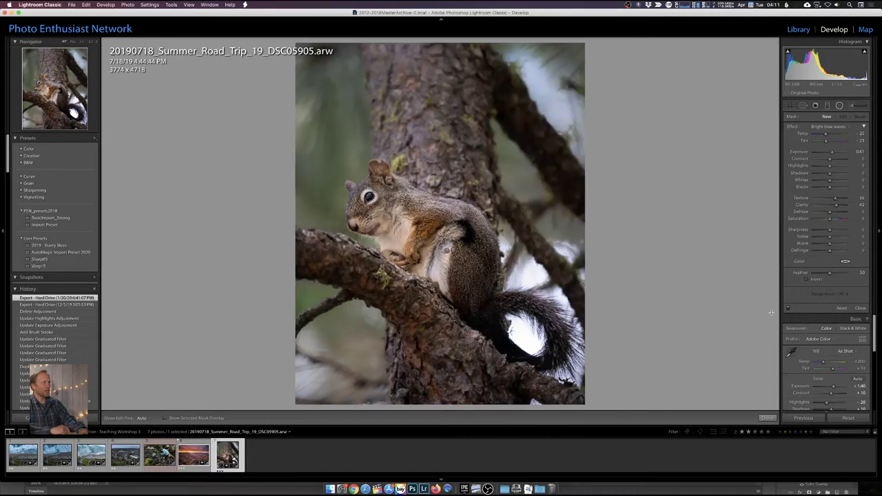
pyautogui.press('\\')
pyautogui.press('\\')
# Delete both existing radial filters on the squirrel.
pyautogui.click(447, 252)
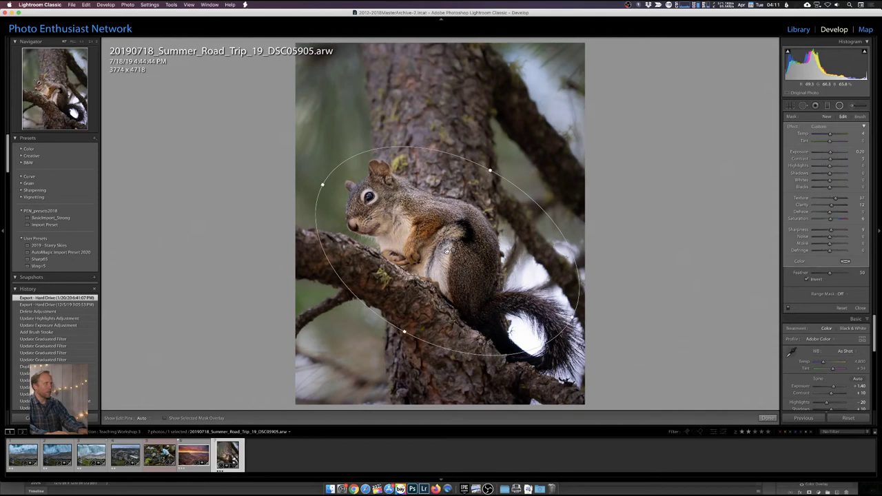
pyautogui.press('Delete')
pyautogui.click(452, 251)
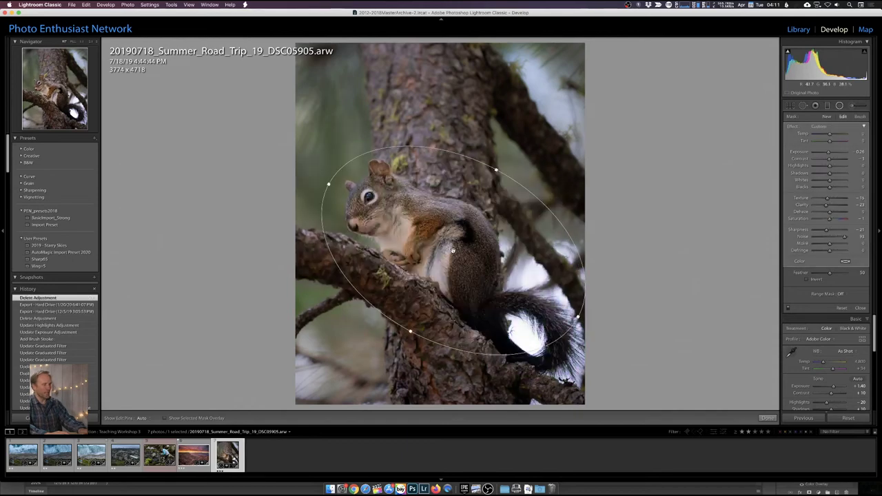
pyautogui.press('Delete')
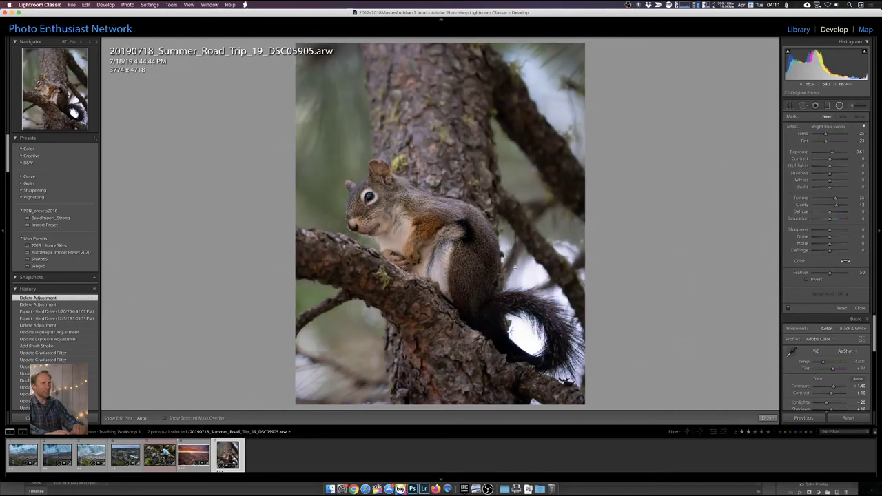
# Reset all edits on the squirrel photo and draw a new radial filter around the squirrel.
pyautogui.click(831, 419)
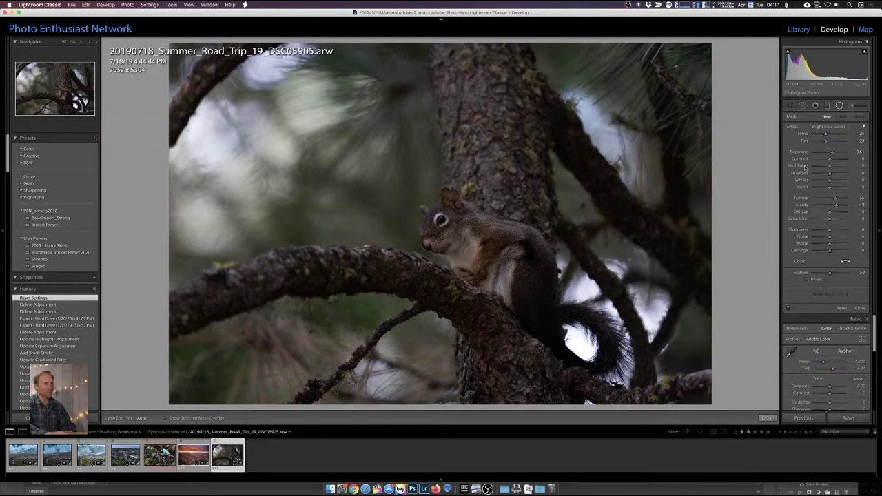
pyautogui.click(840, 106)
pyautogui.moveTo(449, 234); pyautogui.dragTo(499, 267)
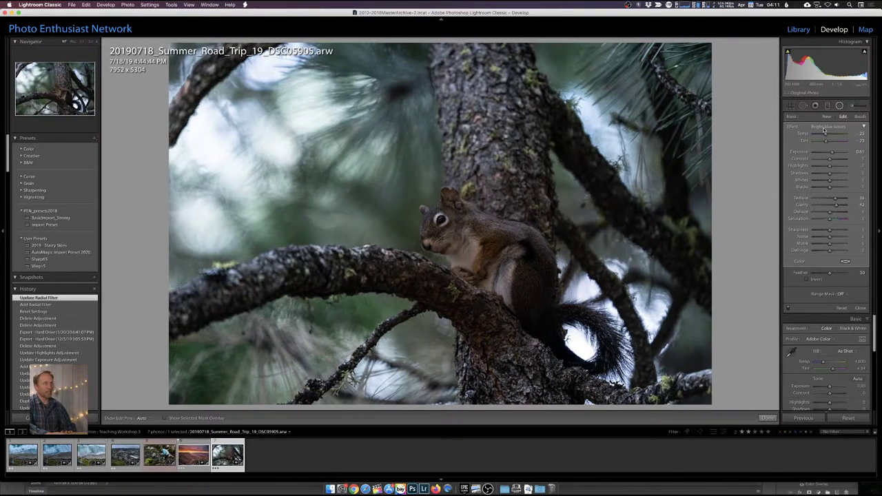
# Zero the radial filter's effect sliders, set Exposure to 0.79 and invert the mask so it affects the squirrel.
pyautogui.doubleClick(793, 128)
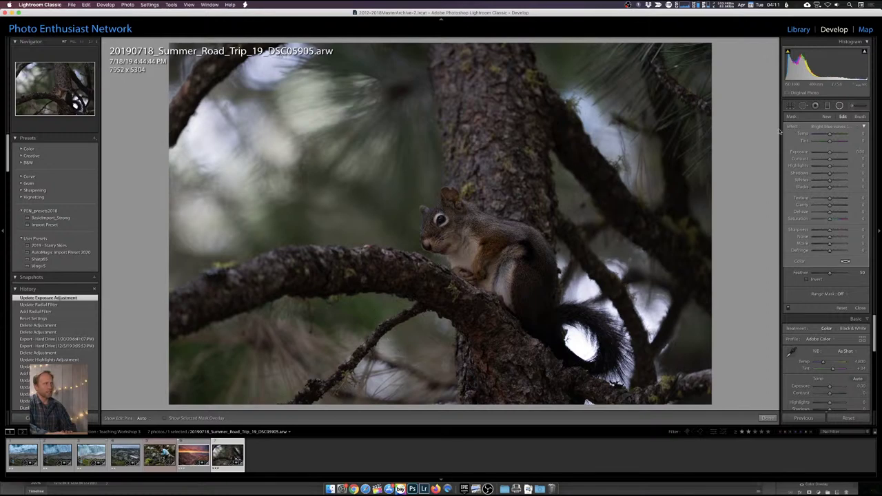
pyautogui.moveTo(829, 152); pyautogui.dragTo(832, 153)
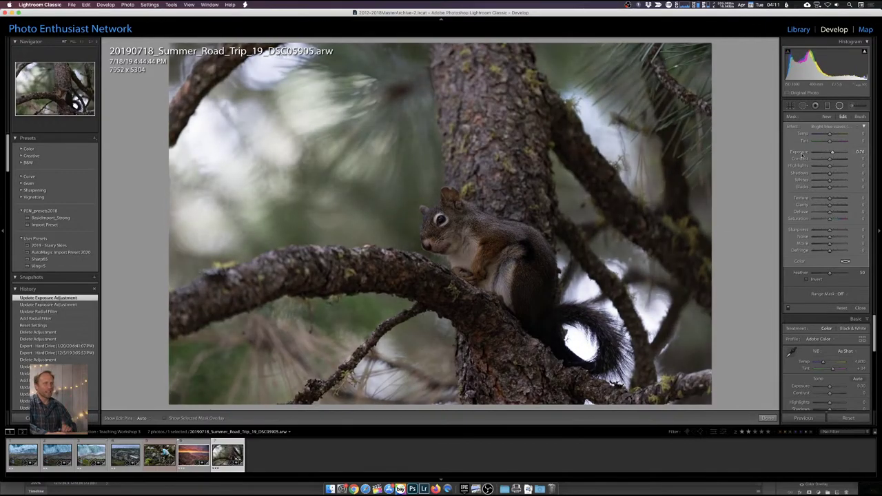
pyautogui.click(807, 280)
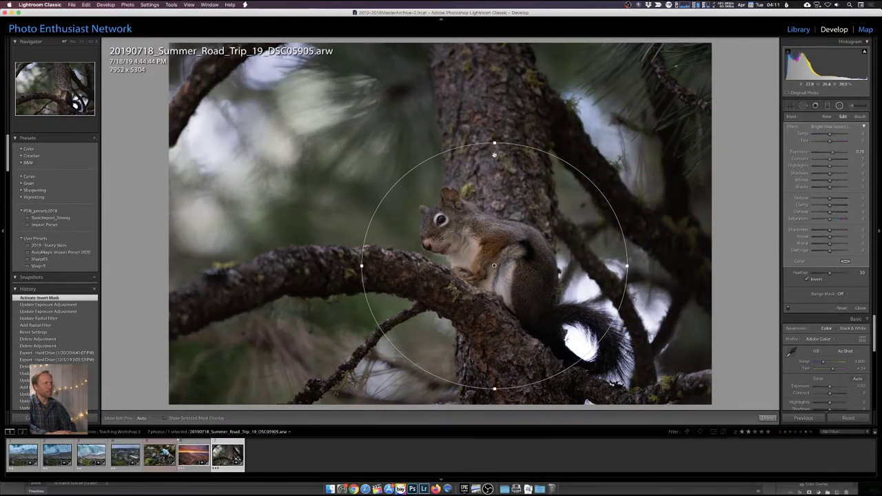
# Make the radial filter's ellipse slightly taller and compare the photo with radial filters disabled and enabled.
pyautogui.moveTo(494, 143); pyautogui.dragTo(494, 128)
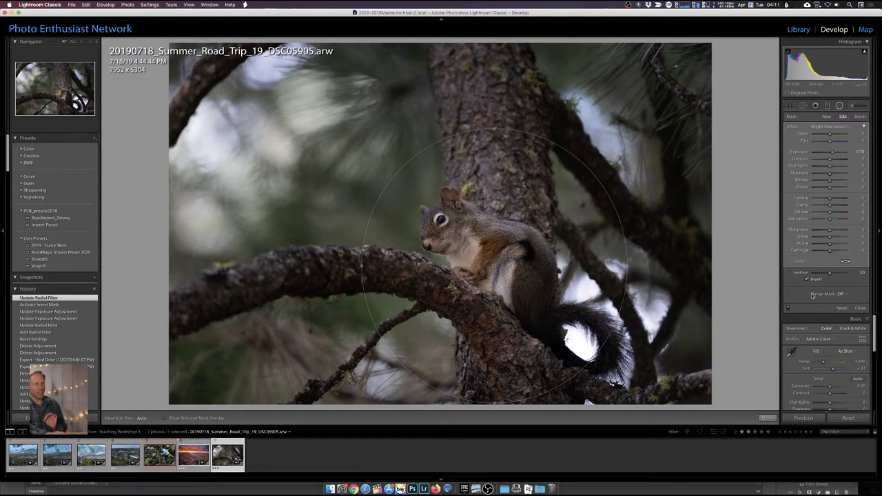
pyautogui.click(789, 310)
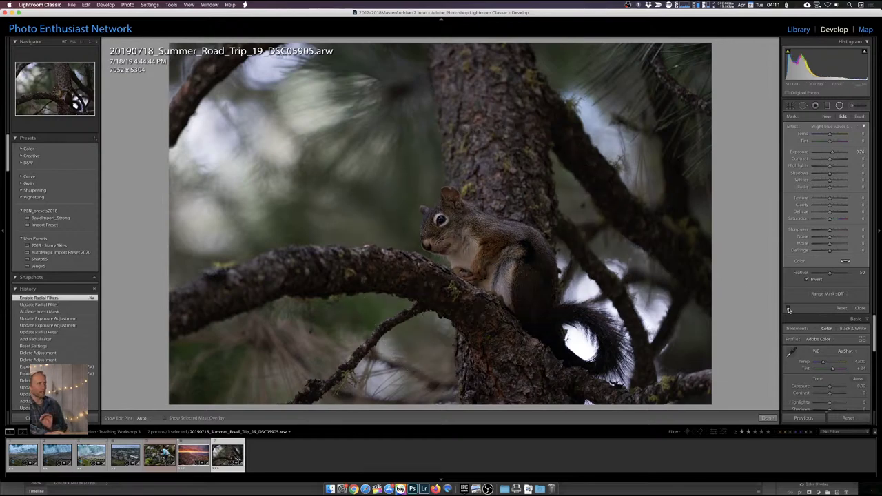
pyautogui.click(789, 309)
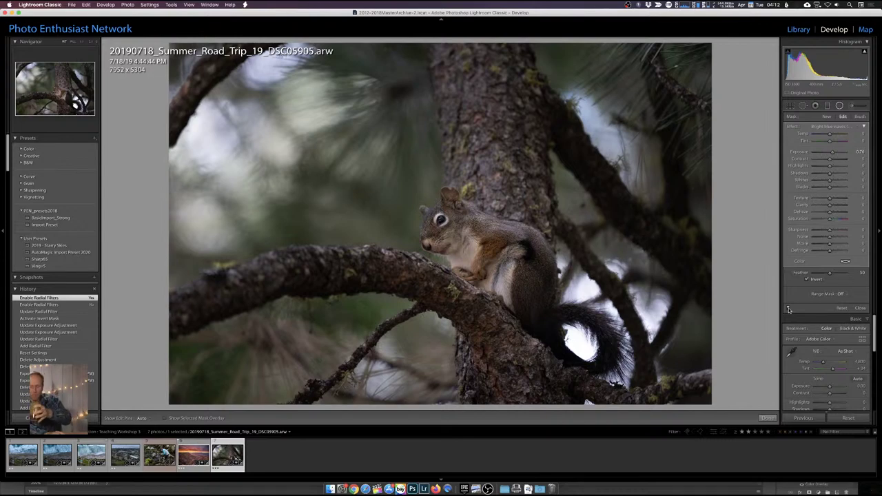
# Set the squirrel filter's Texture to 20, Clarity to 17, Shadows to 20 and Temp to 10.
pyautogui.click(834, 200)
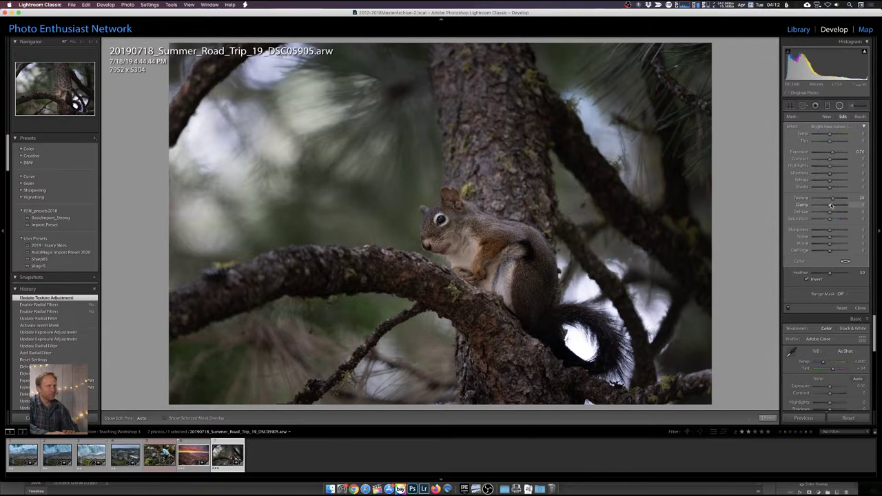
pyautogui.moveTo(832, 206); pyautogui.dragTo(834, 205)
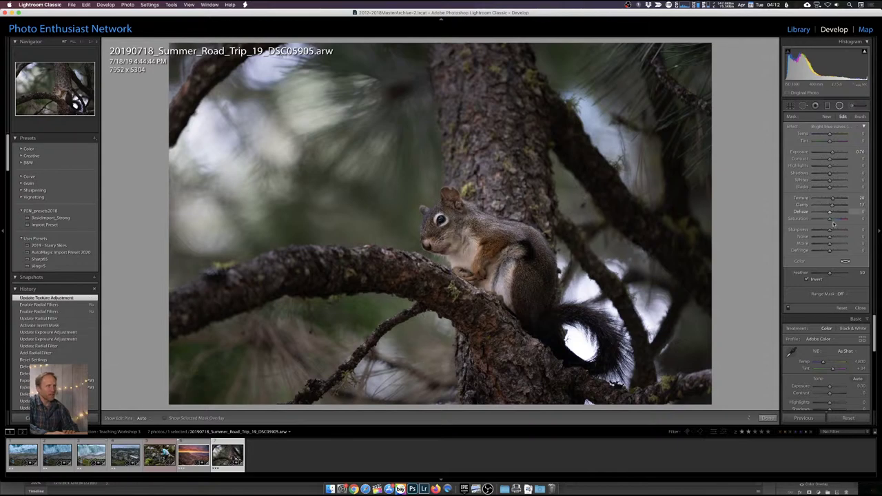
pyautogui.click(833, 175)
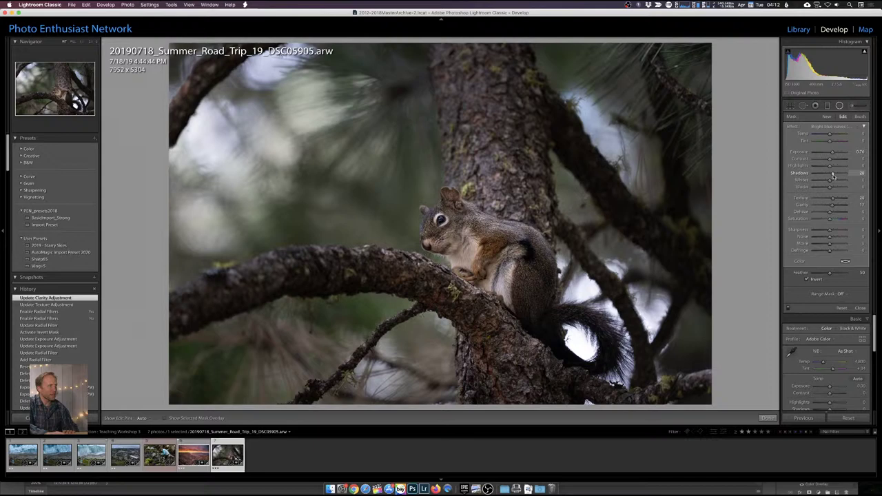
pyautogui.click(833, 136)
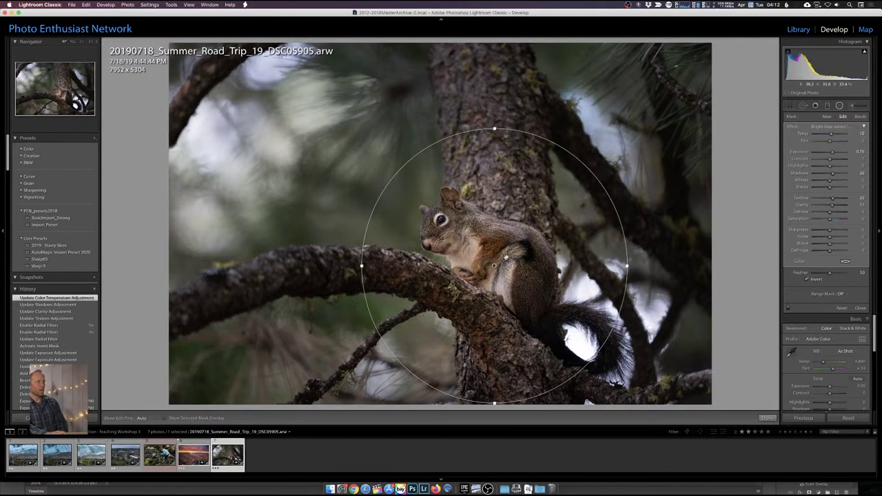
# Reshape, rotate and shift the radial filter's ellipse so it follows the squirrel's body from head to tail.
pyautogui.moveTo(360, 264); pyautogui.dragTo(354, 266)
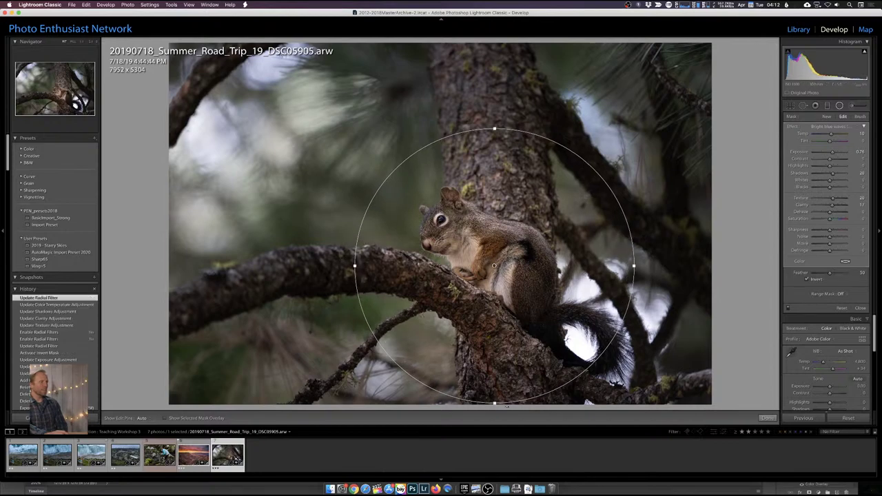
pyautogui.moveTo(494, 404); pyautogui.dragTo(494, 384)
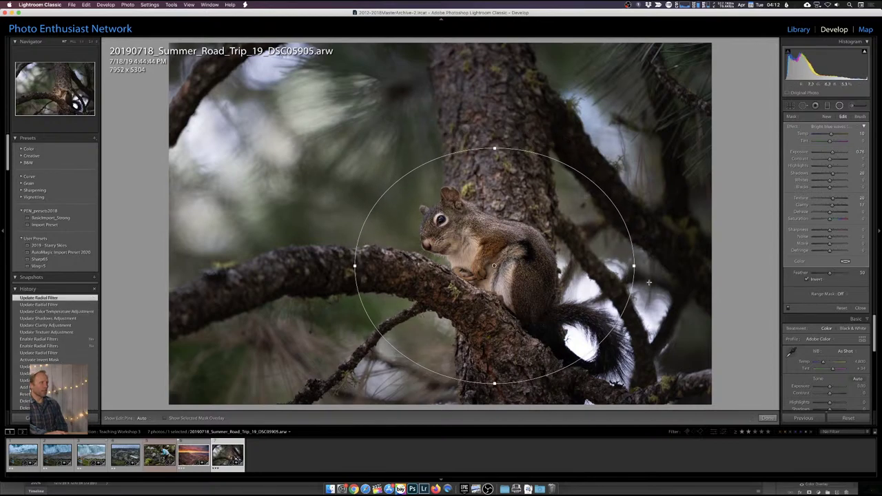
pyautogui.moveTo(634, 265); pyautogui.dragTo(626, 328)
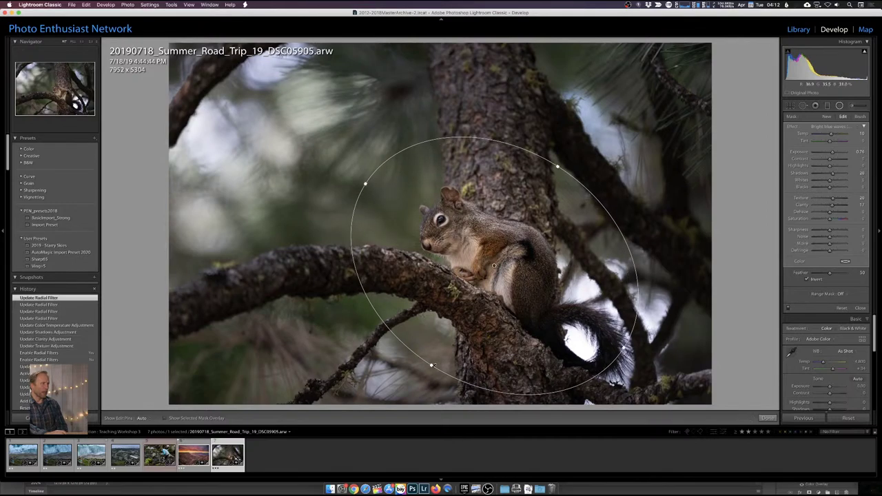
pyautogui.moveTo(439, 359); pyautogui.dragTo(441, 363)
pyautogui.moveTo(494, 262); pyautogui.dragTo(501, 269)
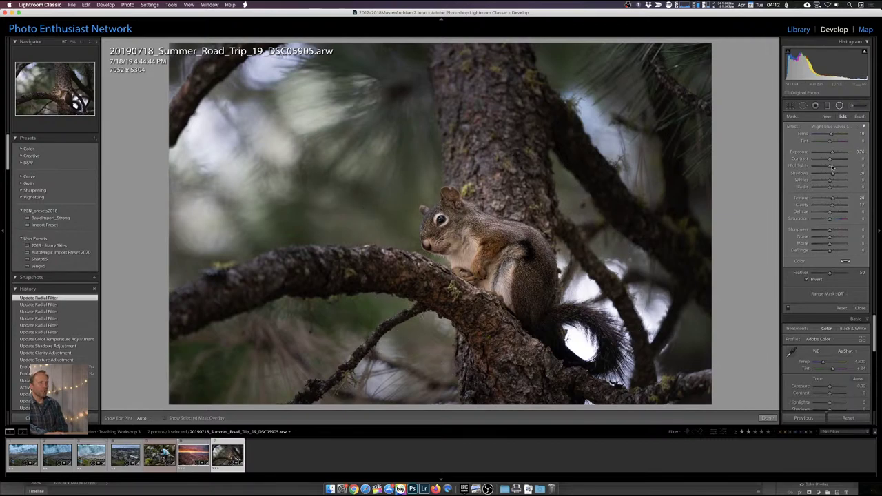
# Save the radial filter's current settings as a new effect preset named "SubjectHighlight".
pyautogui.click(832, 127)
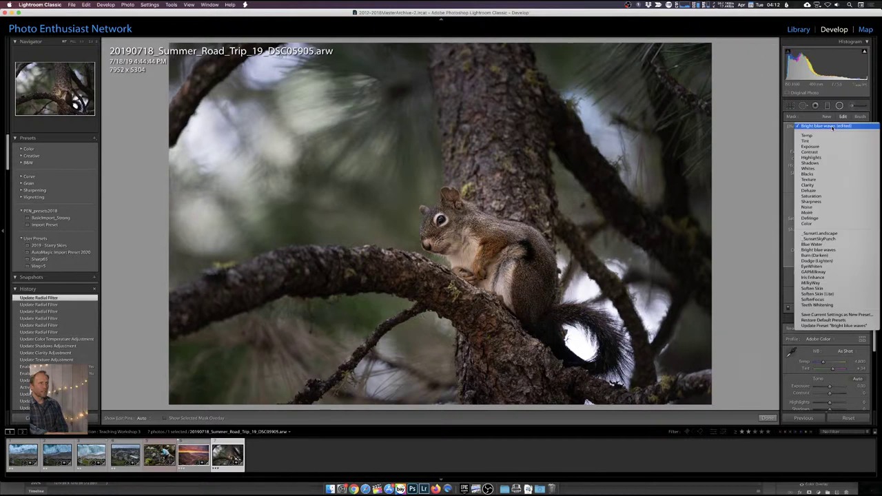
pyautogui.click(849, 314)
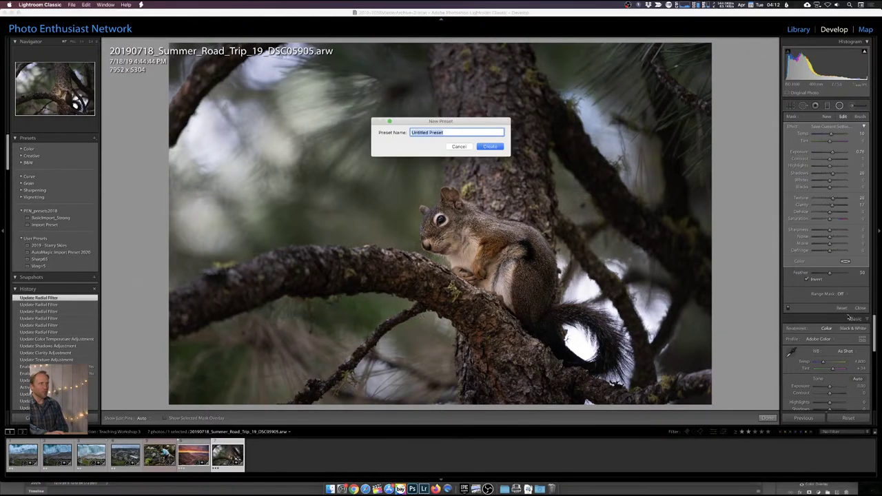
pyautogui.write('Subjec')
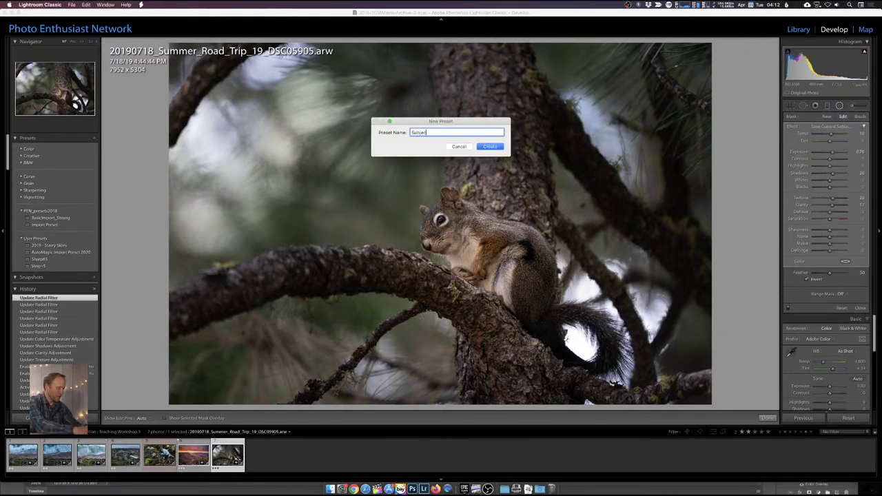
pyautogui.write('tHighlight')
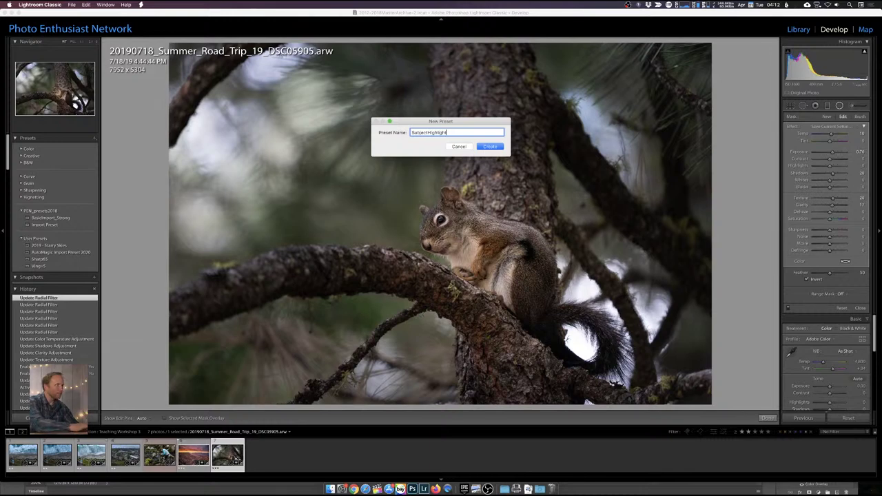
pyautogui.press('Return')
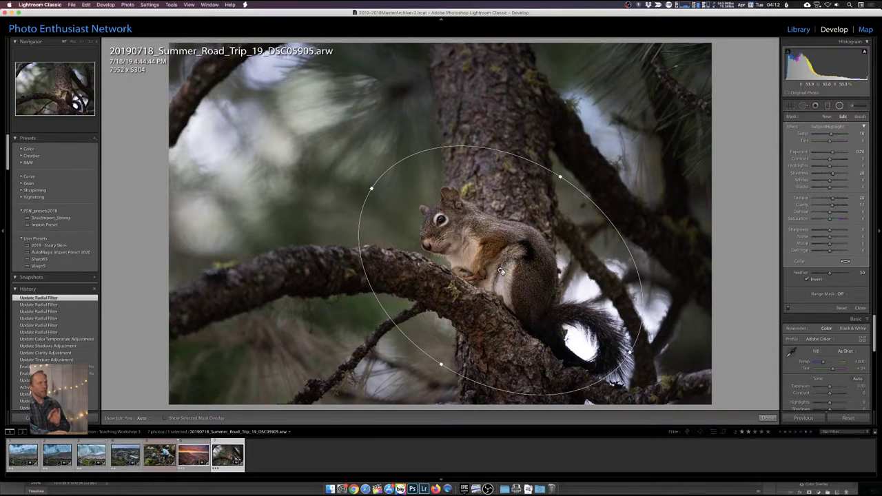
# Check the squirrel filter's mask overlay, then duplicate the filter and turn off Invert on the copy to target the background.
pyautogui.press('o')
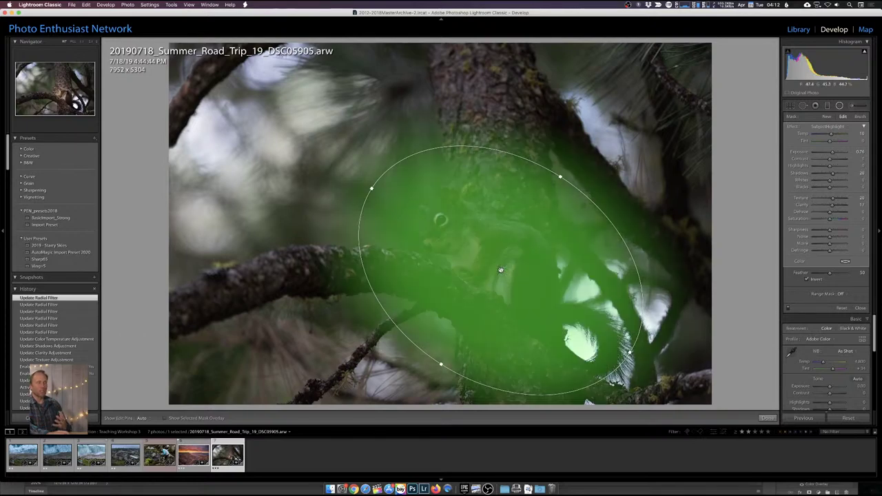
pyautogui.rightClick(501, 270)
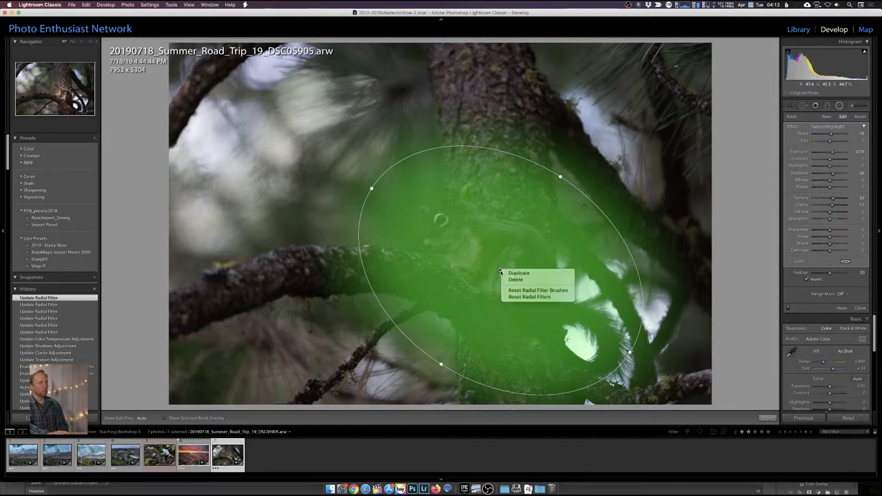
pyautogui.click(502, 272)
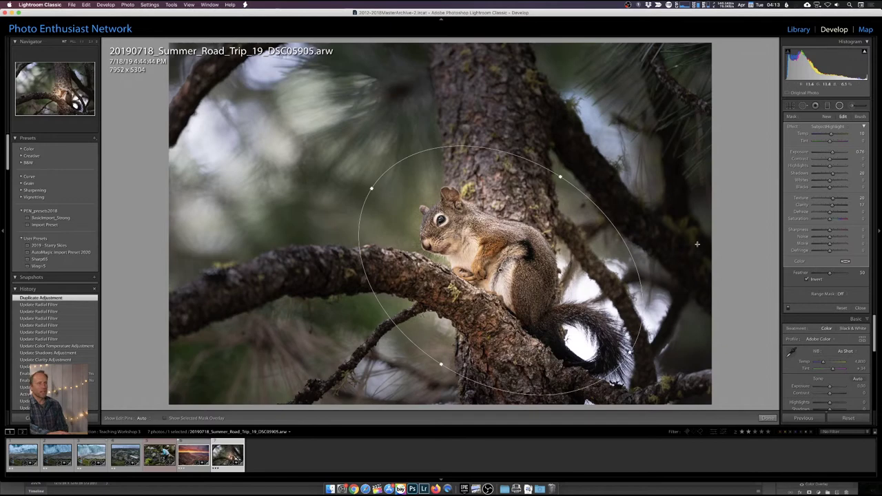
pyautogui.click(807, 279)
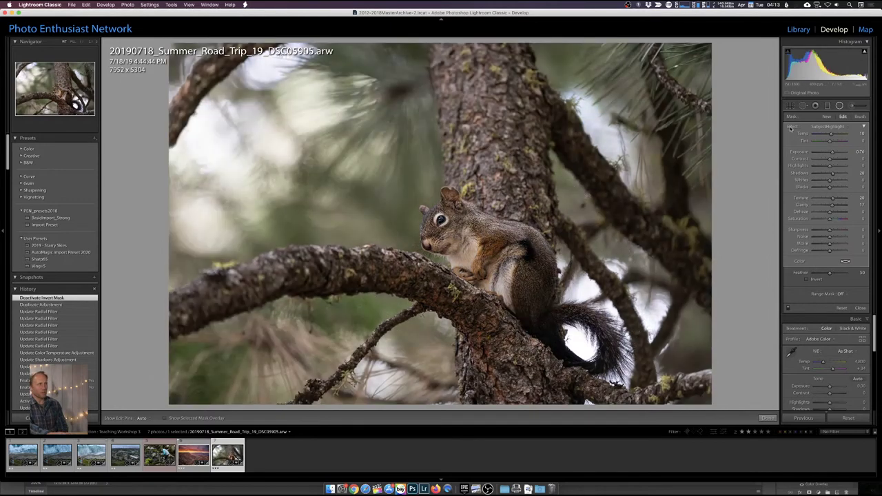
# Zero the background filter's sliders, lower Exposure very slightly, and set Texture to -46 and Clarity to -36.
pyautogui.doubleClick(791, 128)
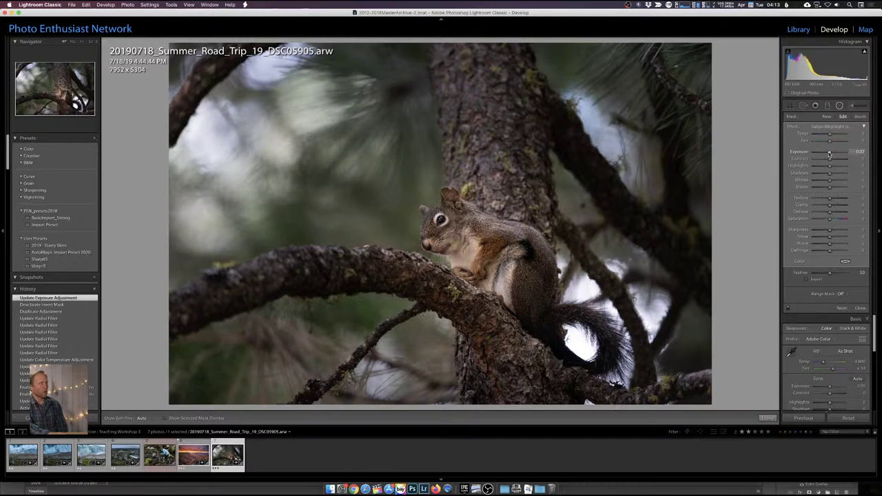
pyautogui.moveTo(830, 153); pyautogui.dragTo(830, 153)
pyautogui.click(823, 198)
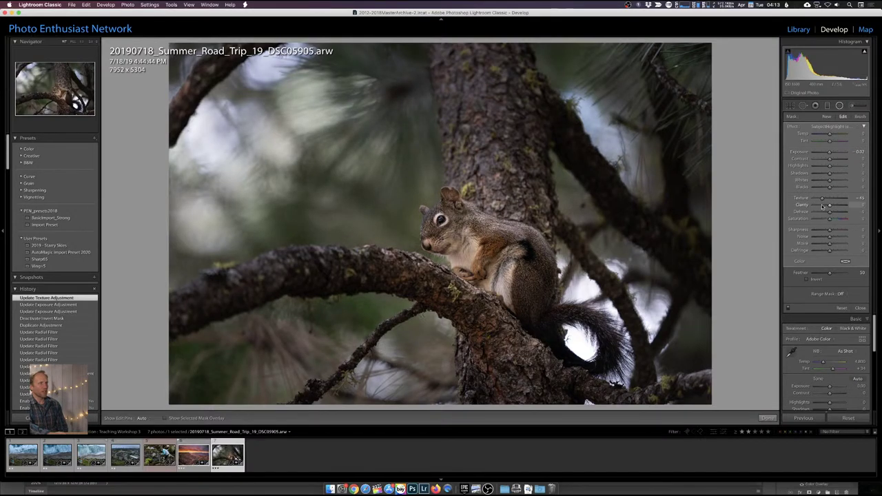
pyautogui.click(823, 206)
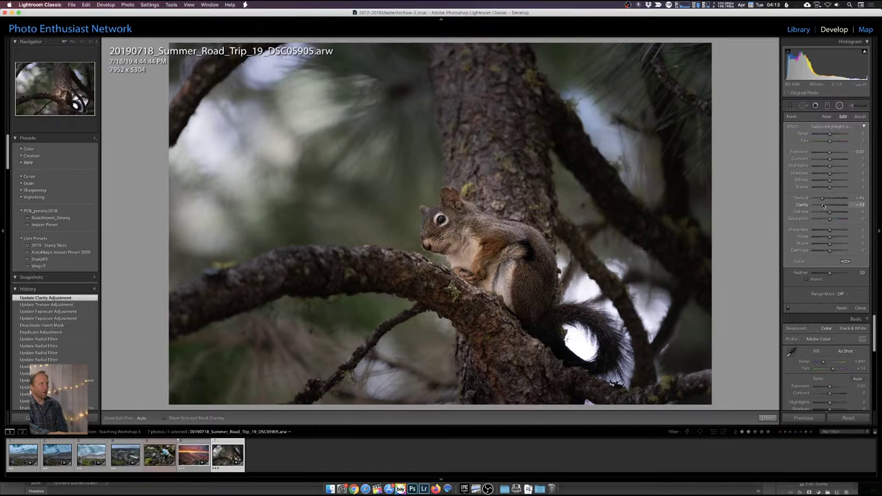
pyautogui.click(824, 206)
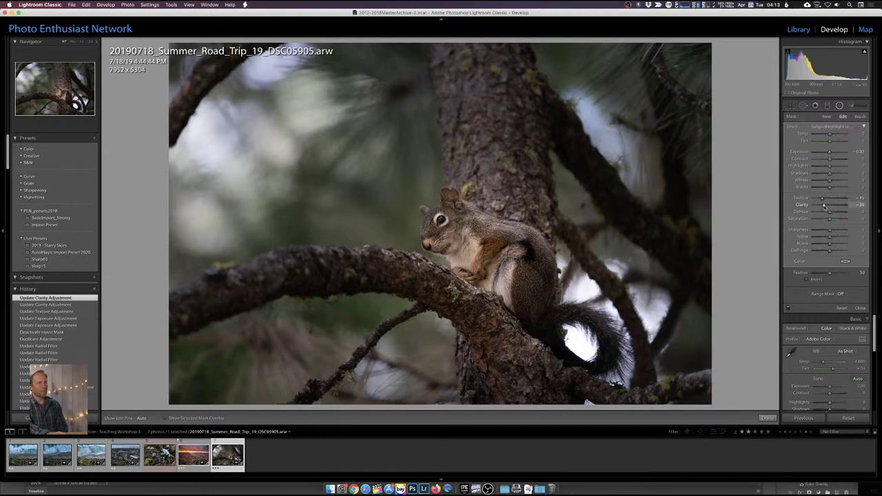
# Show the background filter's mask overlay, try a lower Saturation, and hide the overlay again.
pyautogui.press('o')
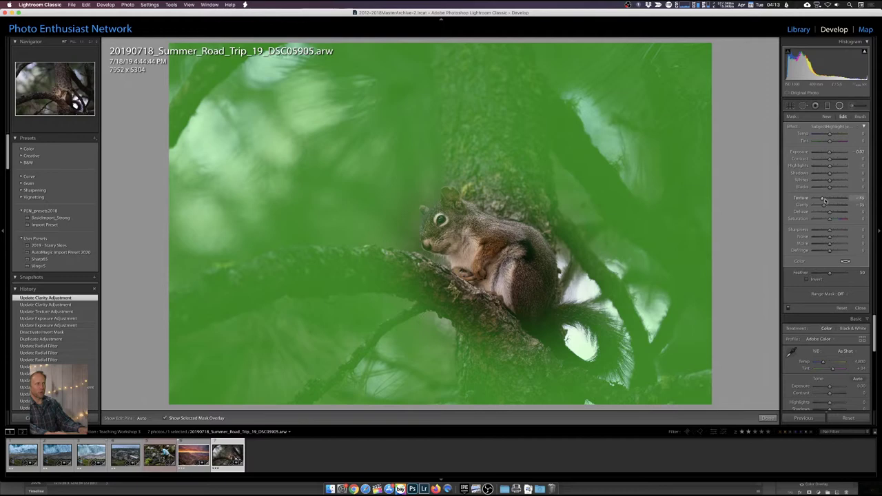
pyautogui.moveTo(830, 218); pyautogui.dragTo(810, 228)
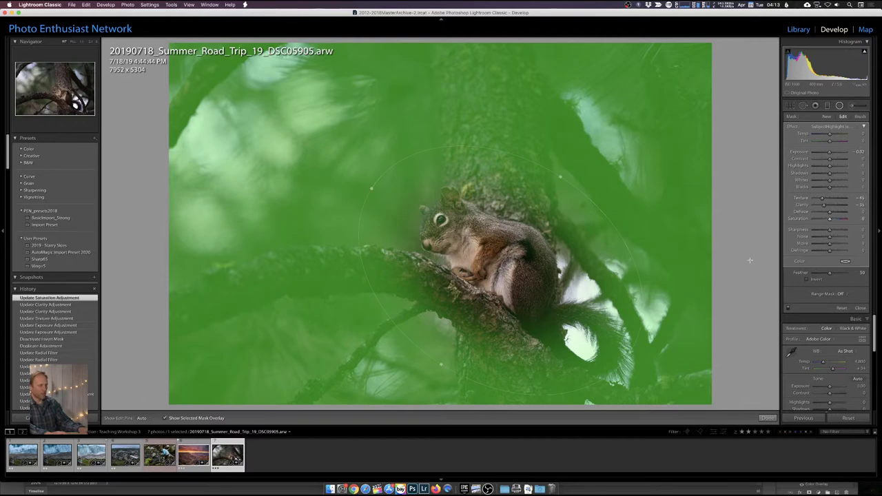
pyautogui.press('o')
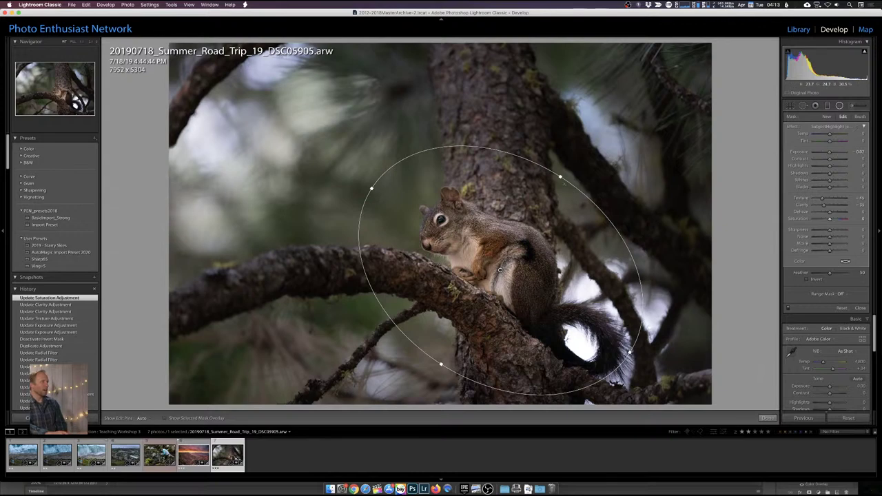
# Narrow the background filter's ellipse closely around the squirrel and compare the photo before and after editing.
pyautogui.moveTo(560, 178); pyautogui.dragTo(533, 222)
pyautogui.moveTo(753, 340)
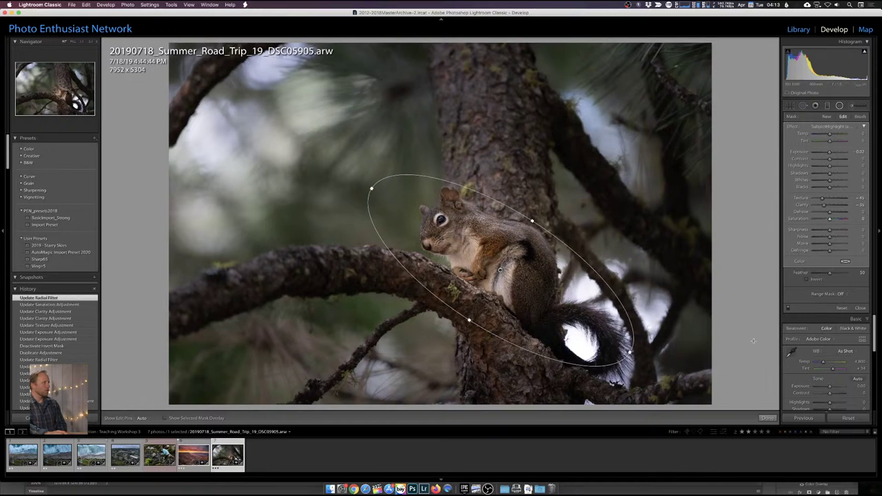
pyautogui.press('\\')
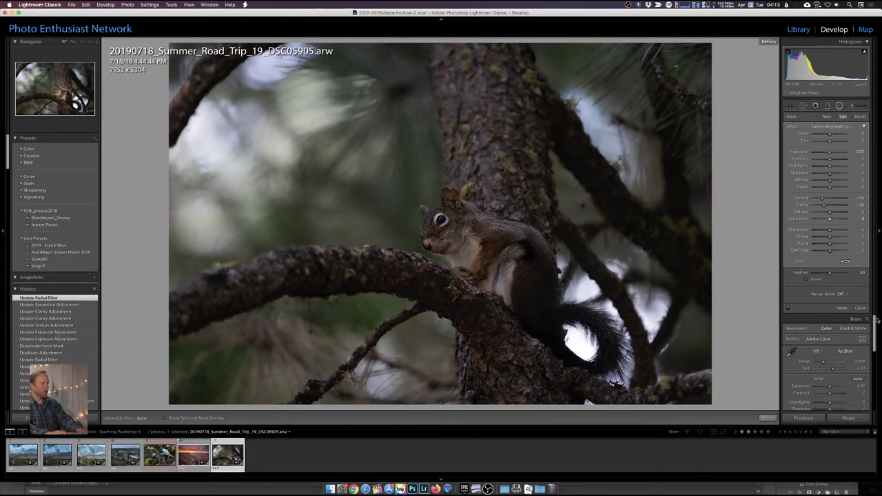
pyautogui.press('\\')
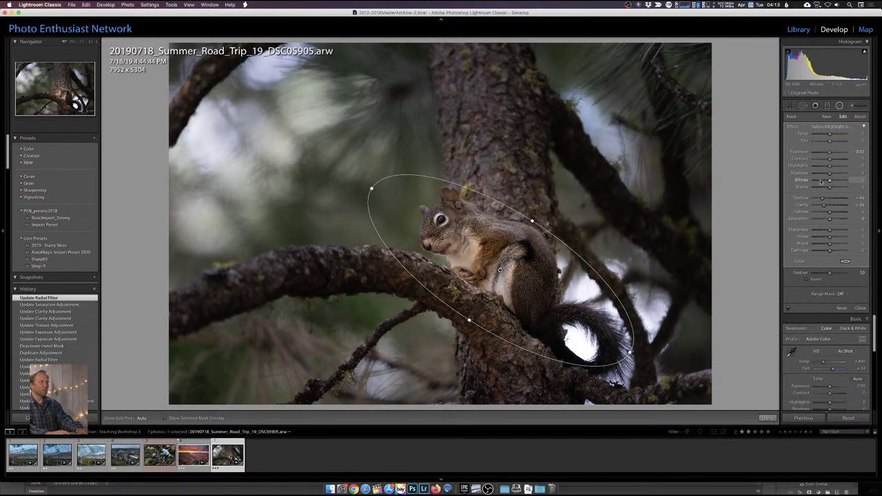
# Reset the background filter's Exposure to zero and nudge its ellipse slightly upward over the squirrel.
pyautogui.doubleClick(804, 153)
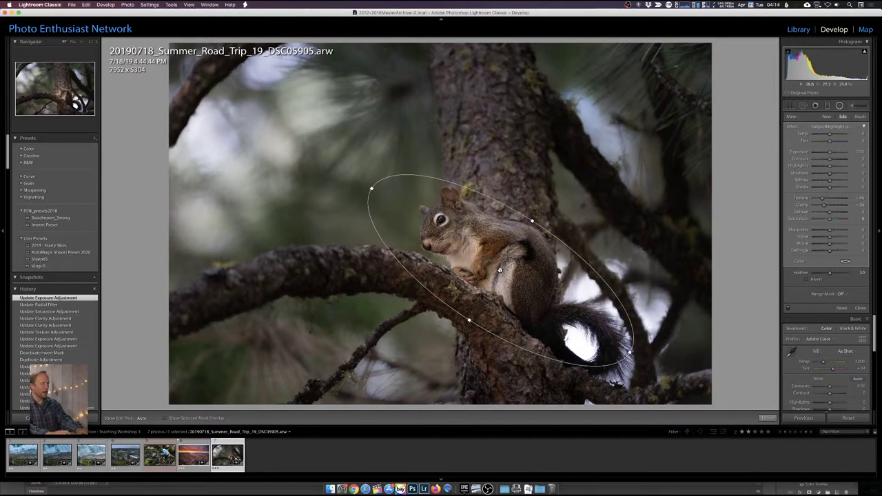
pyautogui.moveTo(499, 270); pyautogui.dragTo(502, 264)
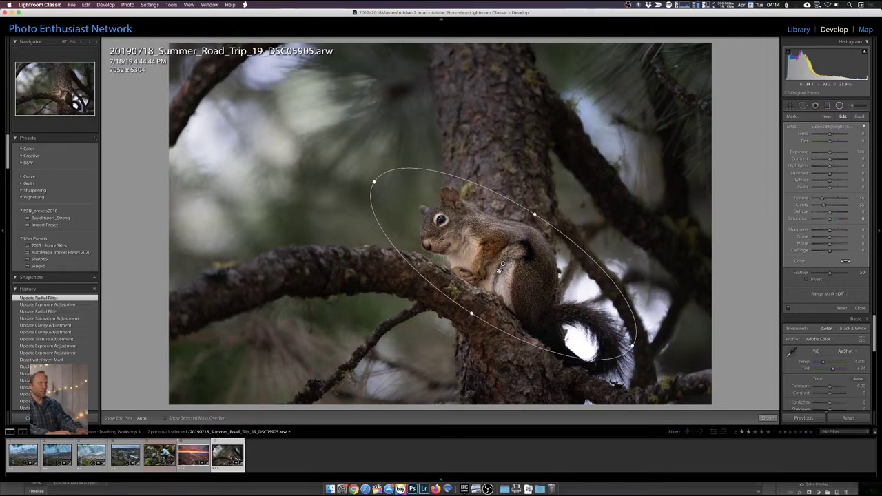
# Lower the inverted squirrel filter's Exposure to 0.58, nudge its ellipse slightly, and check its mask overlay.
pyautogui.click(499, 271)
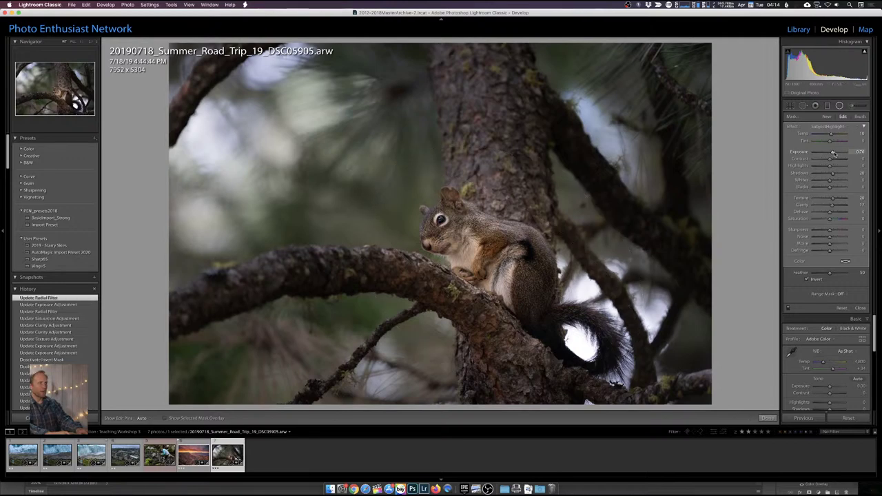
pyautogui.moveTo(833, 153); pyautogui.dragTo(832, 153)
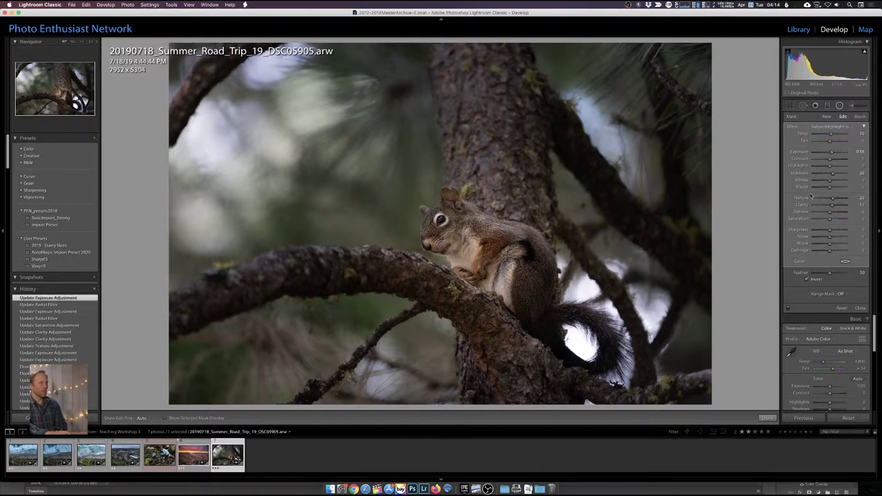
pyautogui.moveTo(527, 278)
pyautogui.moveTo(498, 270); pyautogui.dragTo(500, 271)
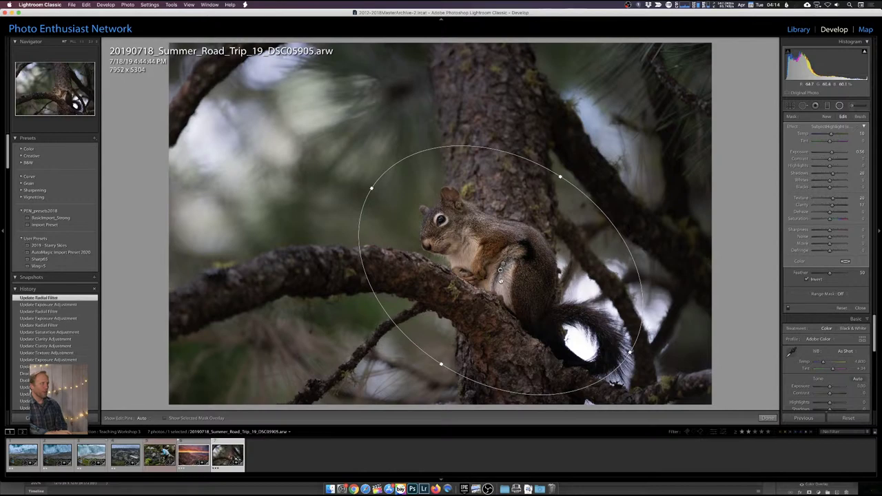
pyautogui.press('o')
pyautogui.press('o')
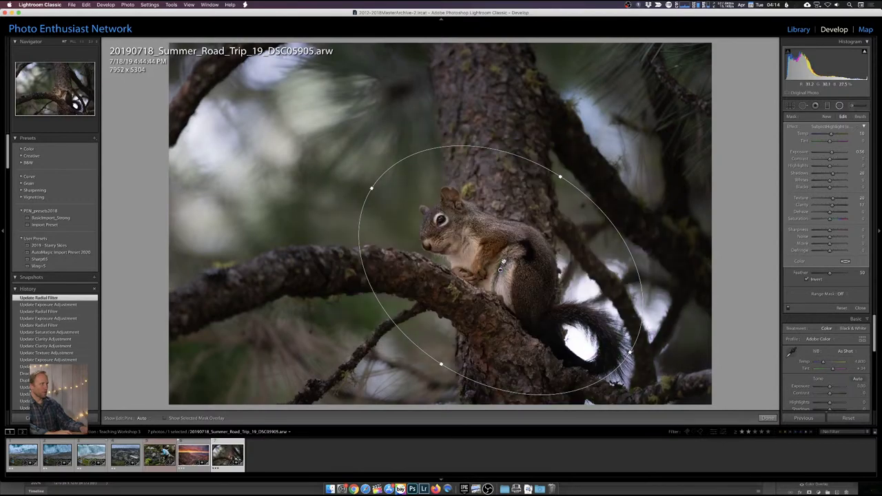
# Save the background filter's current settings as a new effect preset named "Demph OUtside Subject".
pyautogui.click(504, 263)
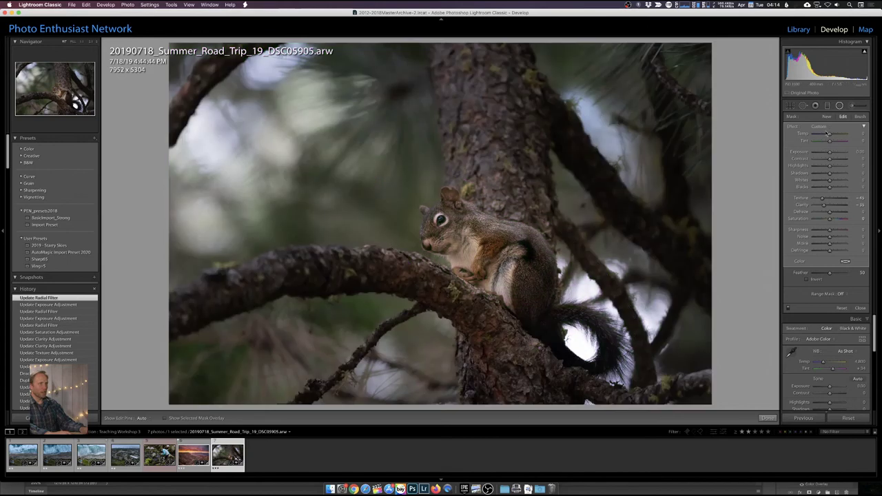
pyautogui.click(828, 127)
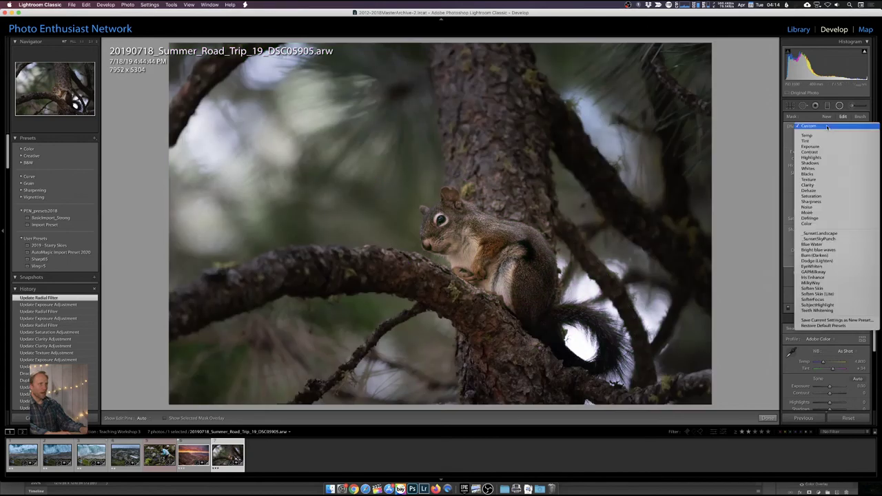
pyautogui.click(837, 321)
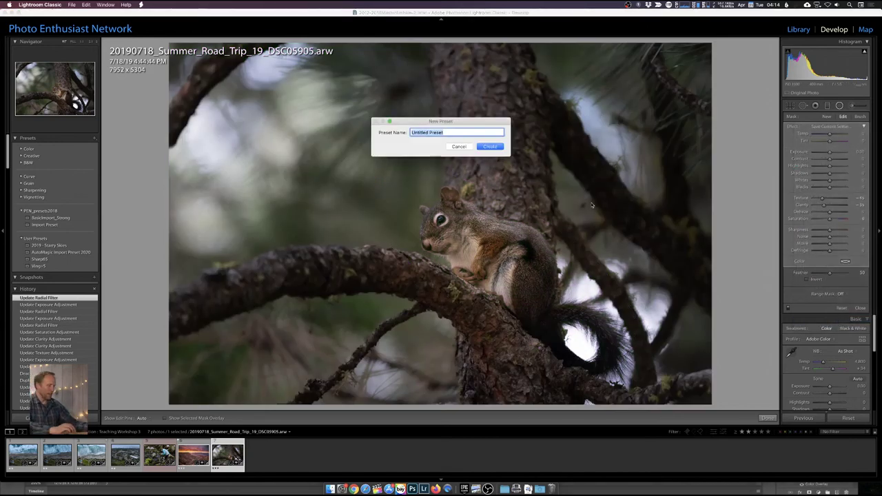
pyautogui.write('Depth')
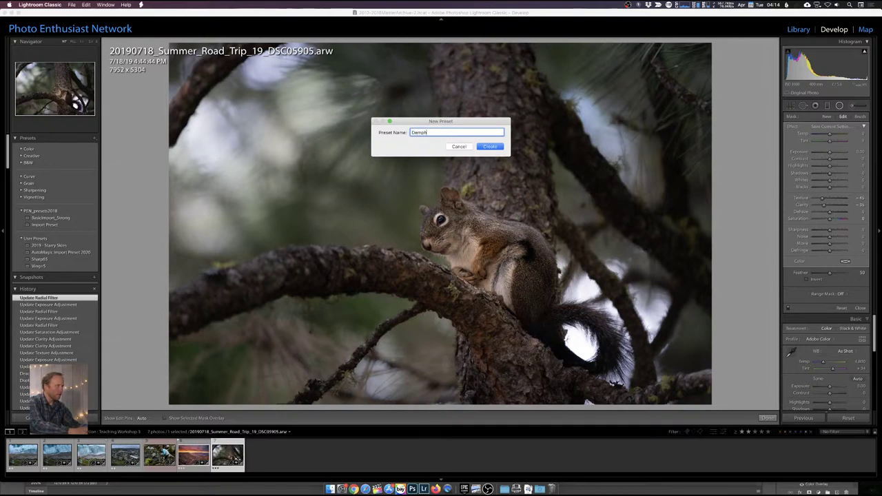
pyautogui.write(' Outside')
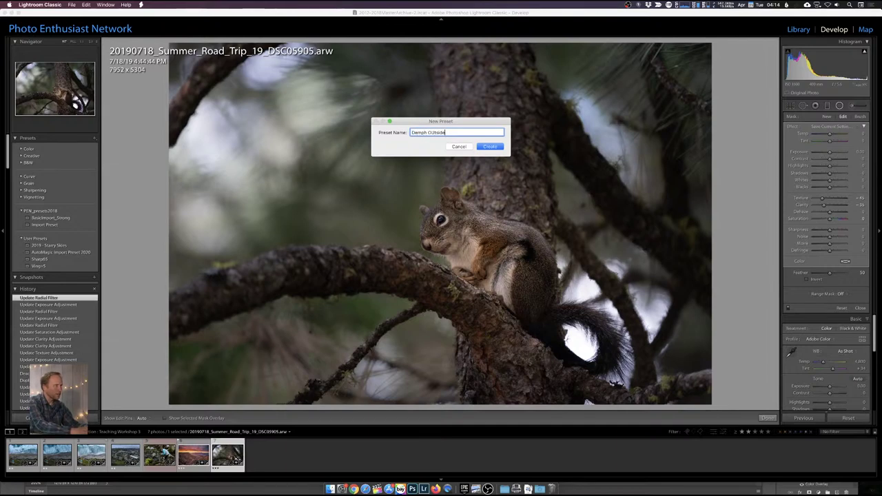
pyautogui.write(' Subject')
pyautogui.press('Return')
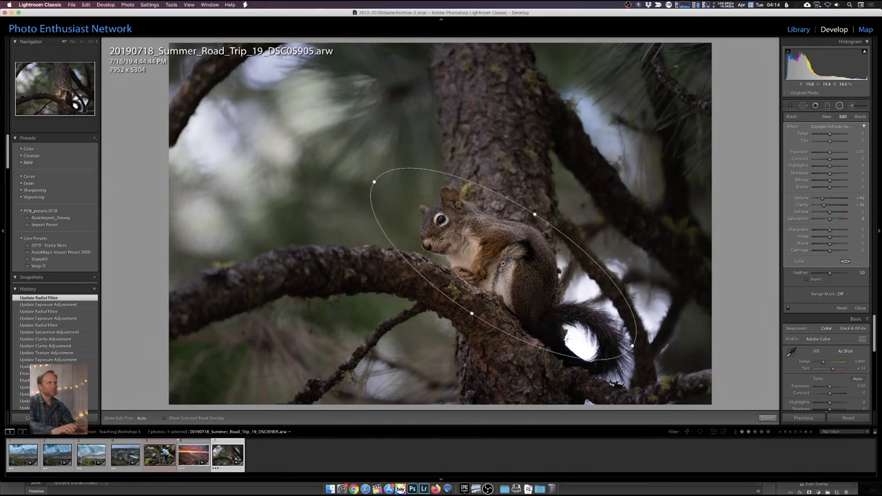
# Look through the saved effect presets and show the background filter's Brush options.
pyautogui.click(842, 127)
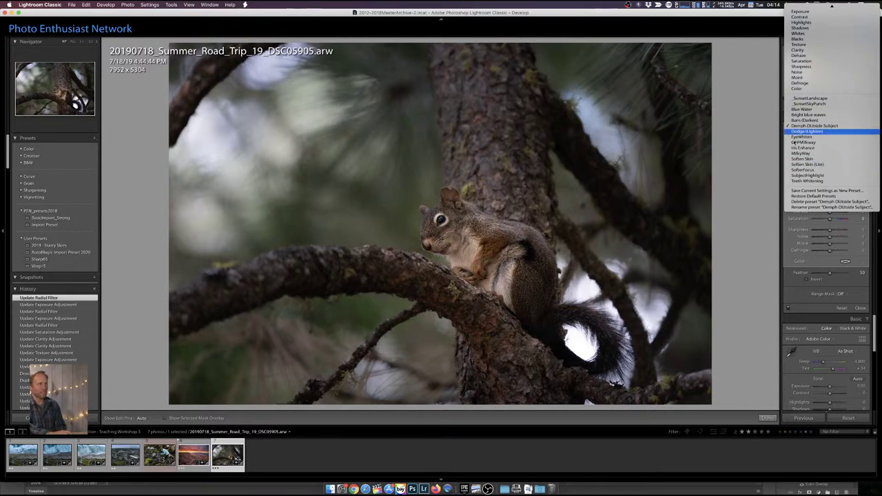
pyautogui.click(737, 255)
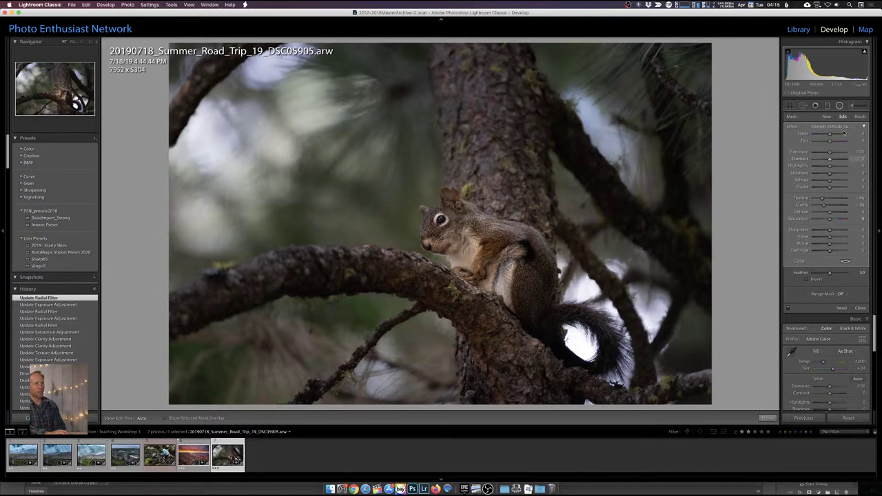
pyautogui.click(860, 116)
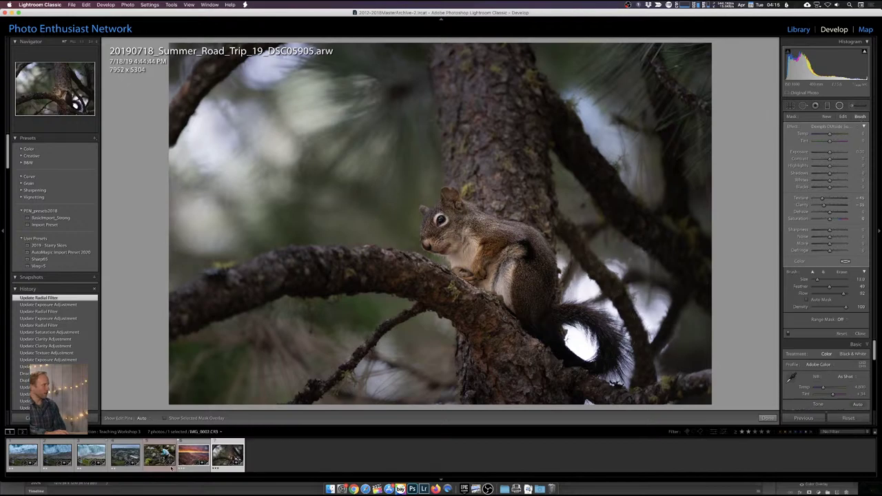
# Open the canyon sunset photo and activate the Adjustment Brush.
pyautogui.click(193, 456)
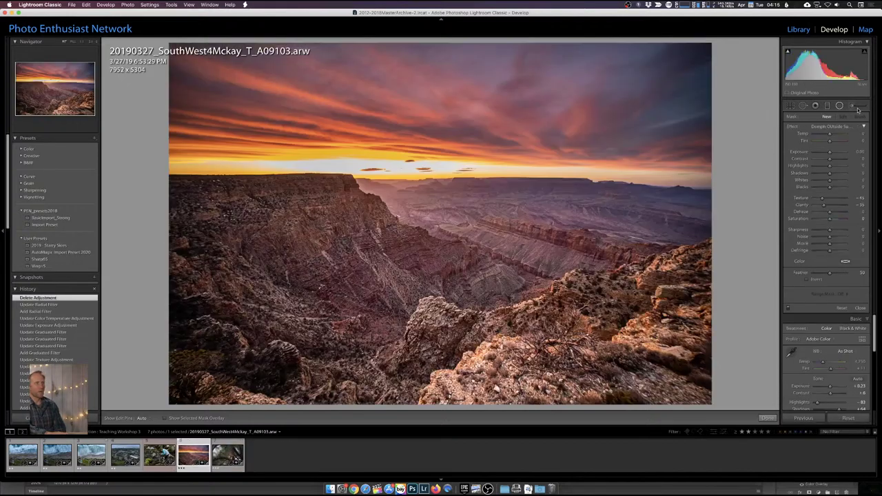
pyautogui.click(852, 107)
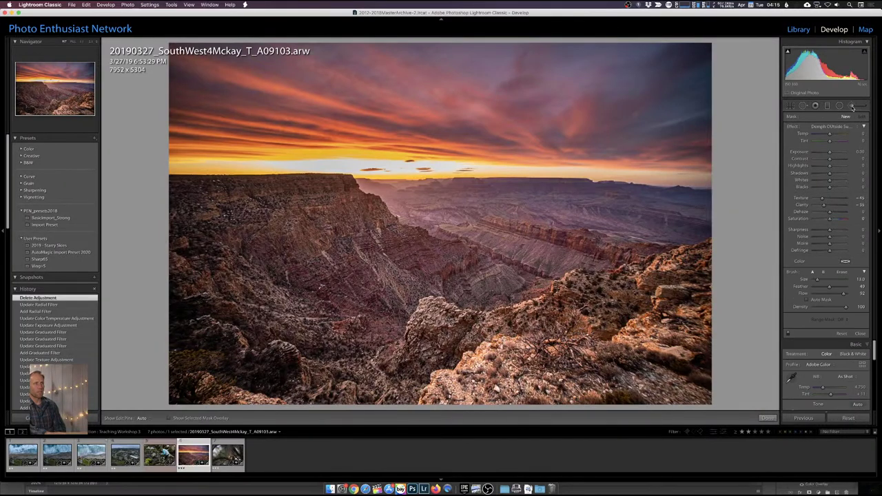
pyautogui.click(850, 107)
# Try brushing the _SunsetLandscape effect preset over the distant canyon, undo the stroke, and close the brush.
pyautogui.click(833, 126)
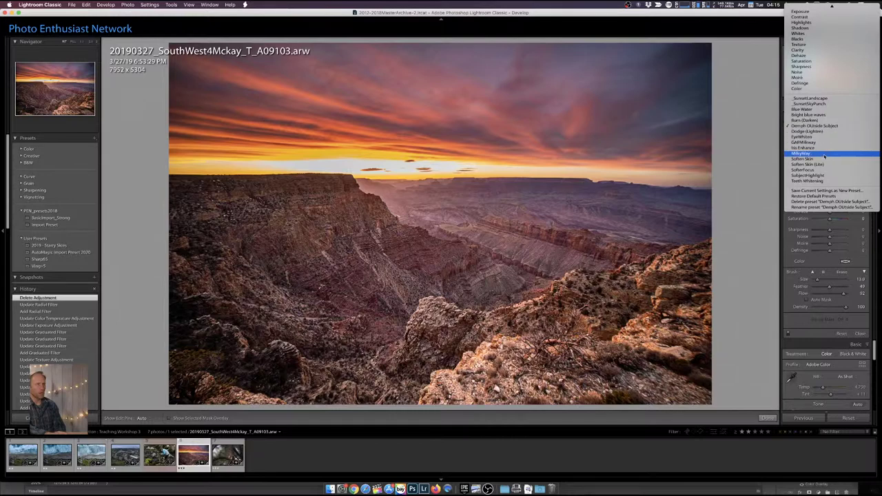
pyautogui.click(830, 99)
pyautogui.moveTo(544, 235)
pyautogui.mouseDown()
pyautogui.moveTo(565, 221)
pyautogui.moveTo(503, 199)
pyautogui.moveTo(617, 205)
pyautogui.moveTo(662, 228)
pyautogui.mouseUp()
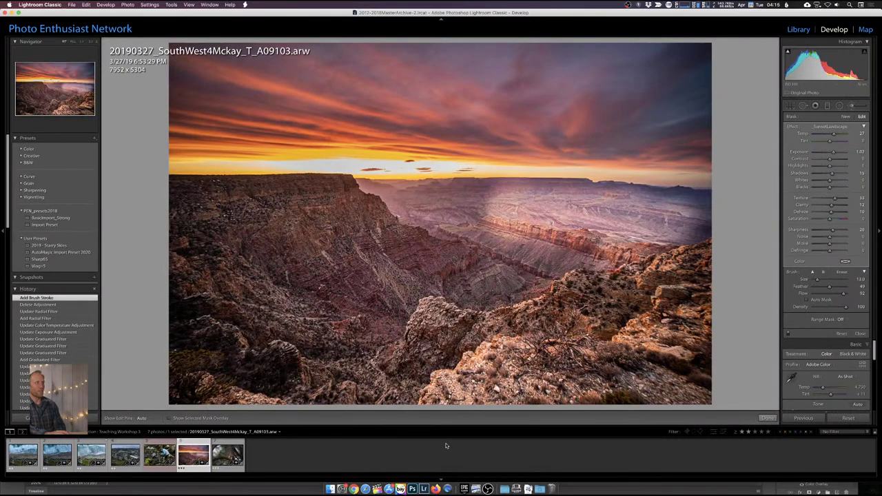
pyautogui.press('super+z')
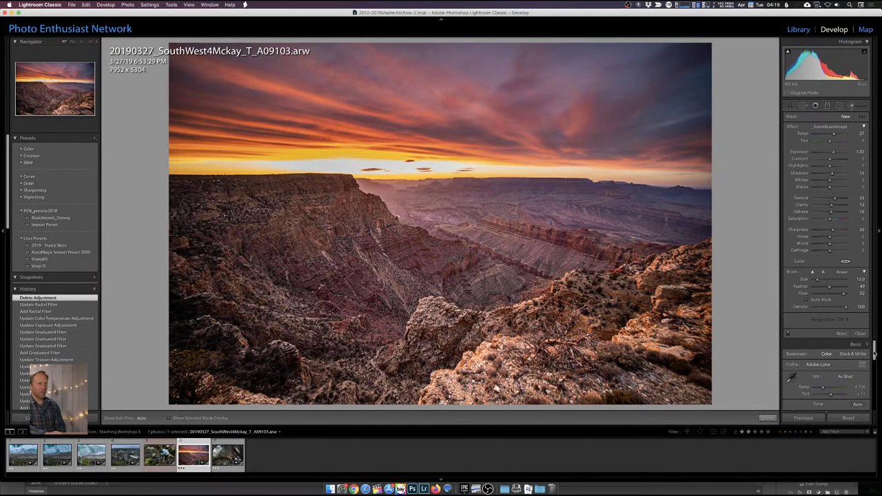
pyautogui.moveTo(872, 353); pyautogui.dragTo(875, 397)
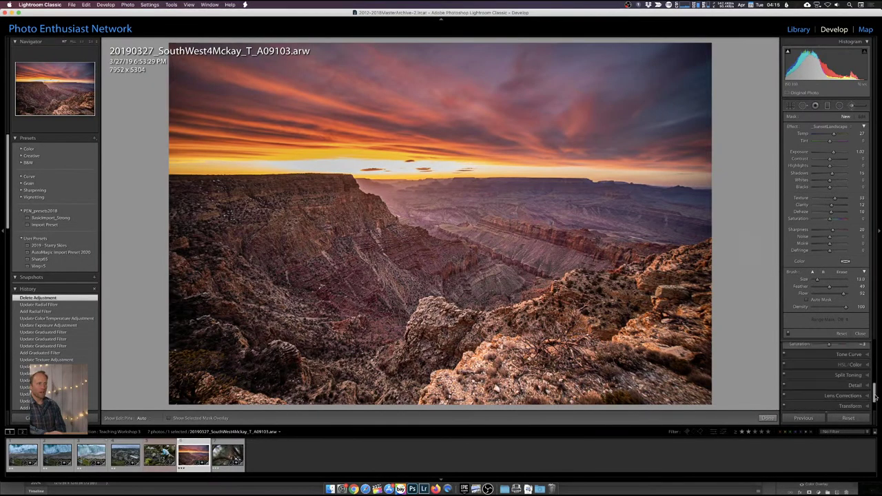
pyautogui.click(860, 334)
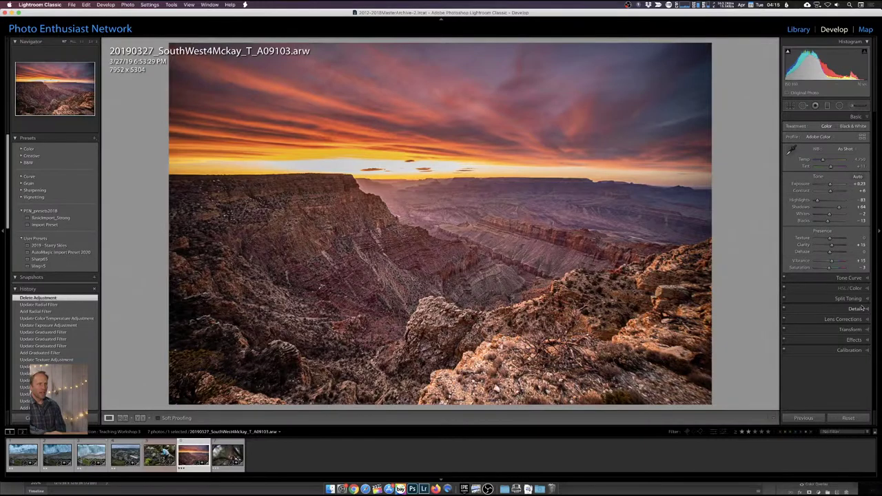
# Try a darker Post-Crop Vignetting Amount on the canyon photo and reset it to 0.
pyautogui.click(866, 340)
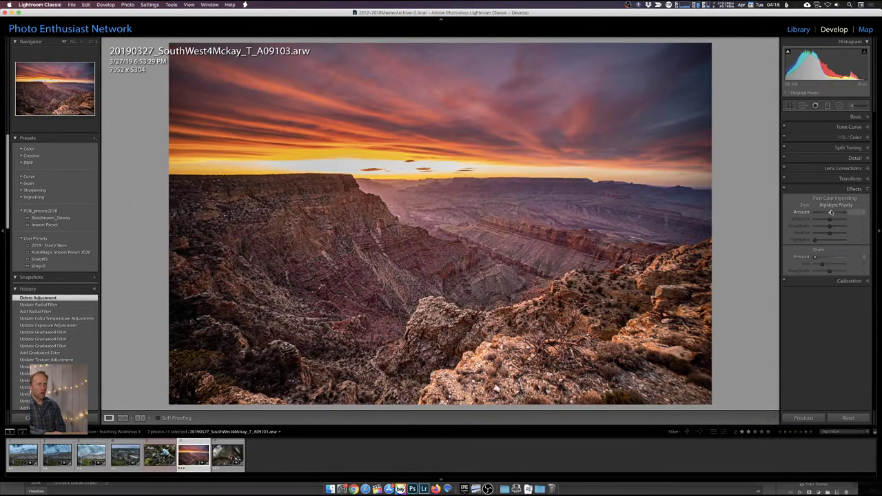
pyautogui.moveTo(830, 213); pyautogui.dragTo(827, 214)
pyautogui.doubleClick(800, 213)
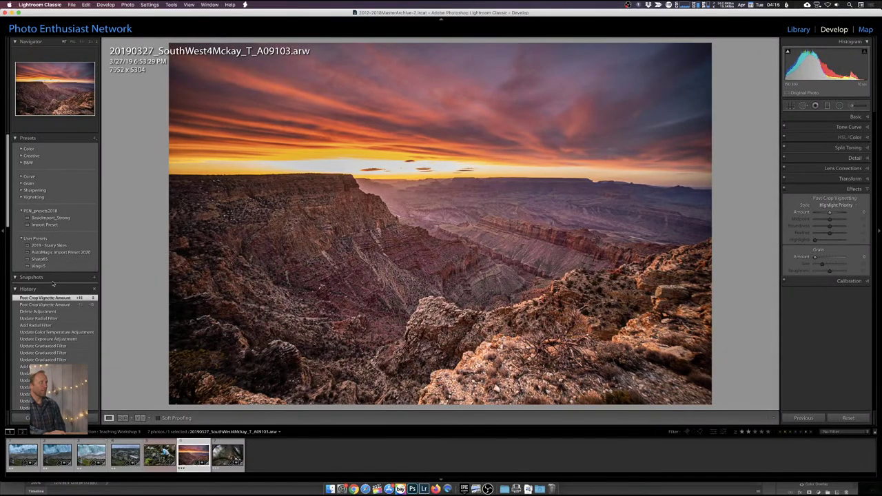
# Apply the Ving-5 and Sharp65 user presets to the canyon photo and show its sharpening settings.
pyautogui.click(49, 267)
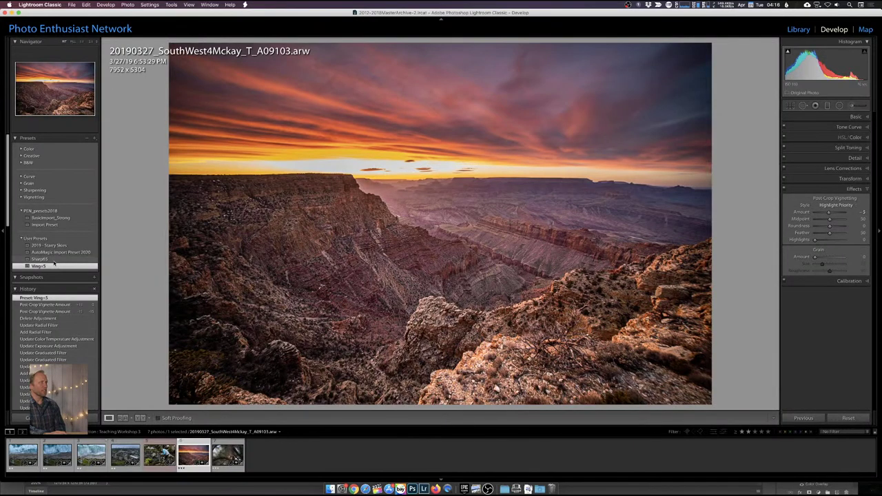
pyautogui.click(54, 260)
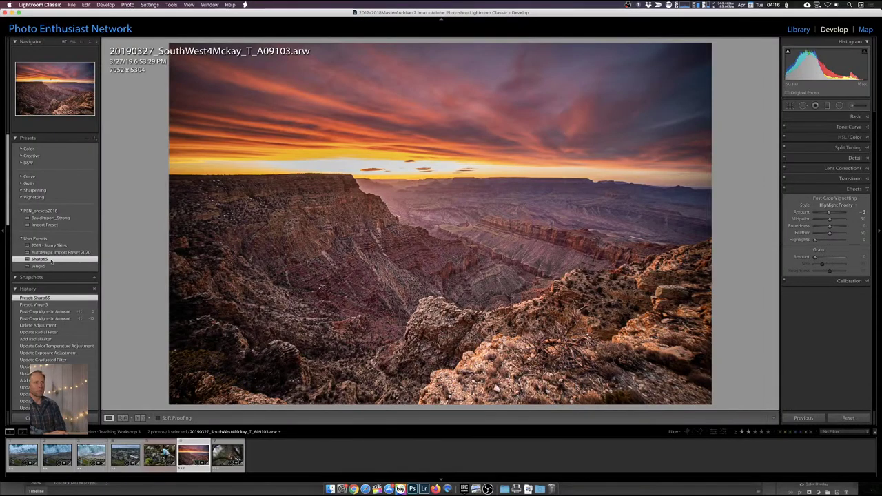
pyautogui.click(866, 159)
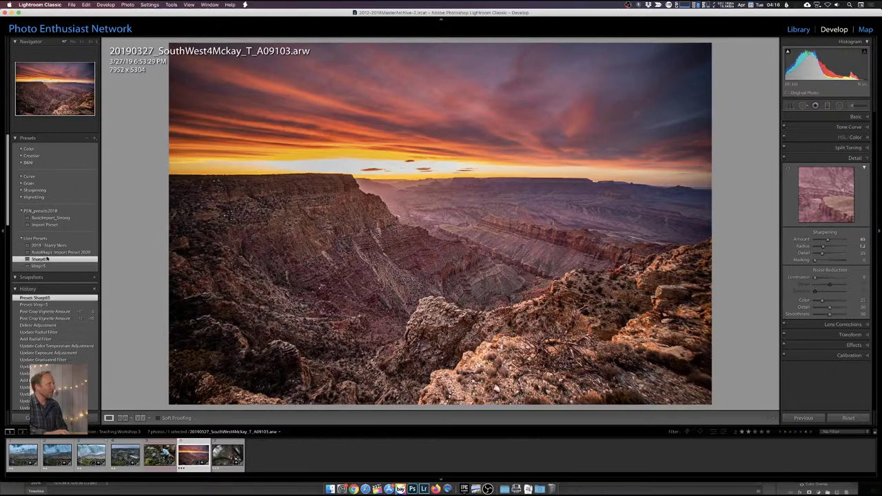
# Reset all edits on the canyon photo and set its sharpening to Amount 100, Radius 1.2 and Detail 50.
pyautogui.click(847, 418)
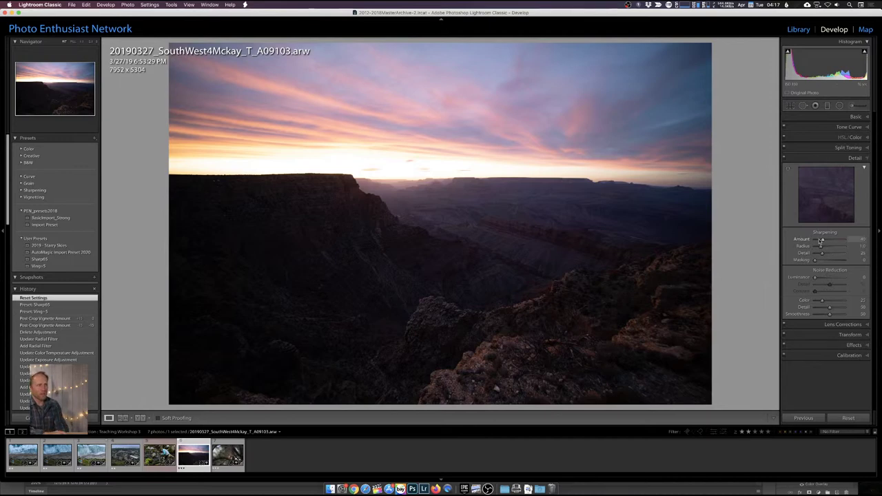
pyautogui.moveTo(823, 241); pyautogui.dragTo(833, 243)
pyautogui.moveTo(834, 243); pyautogui.dragTo(835, 243)
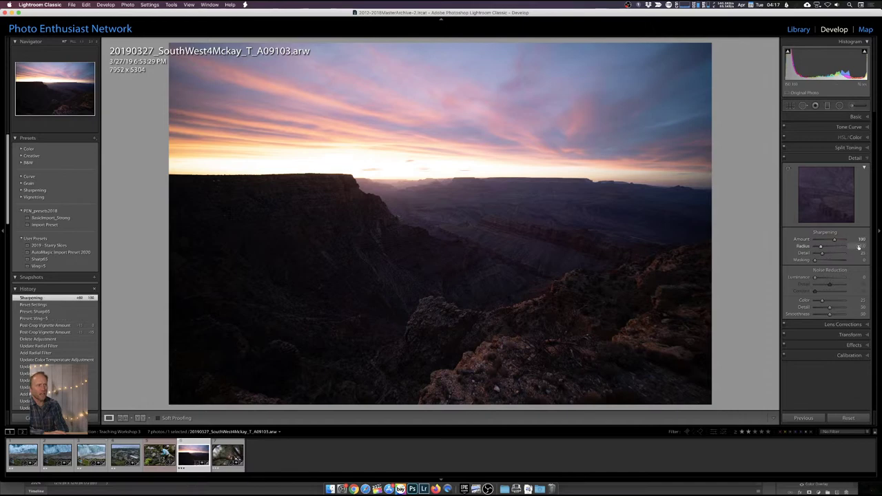
pyautogui.click(862, 246)
pyautogui.write('1')
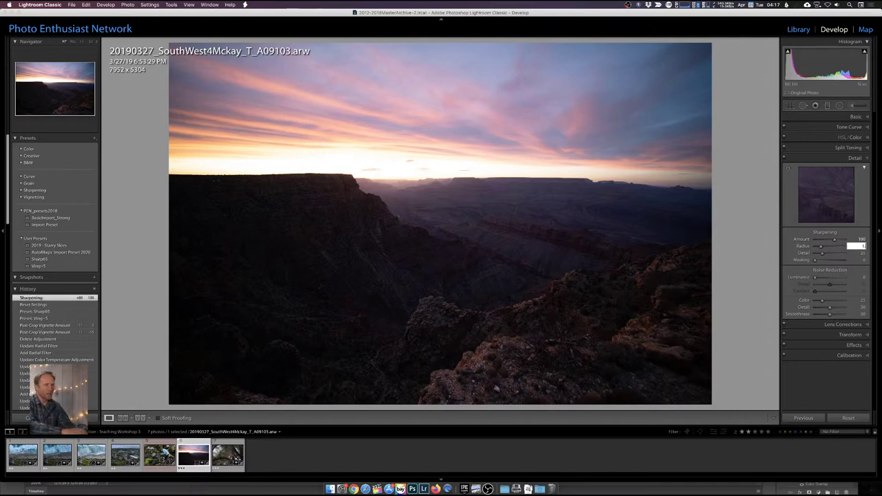
pyautogui.write('.2')
pyautogui.press('Return')
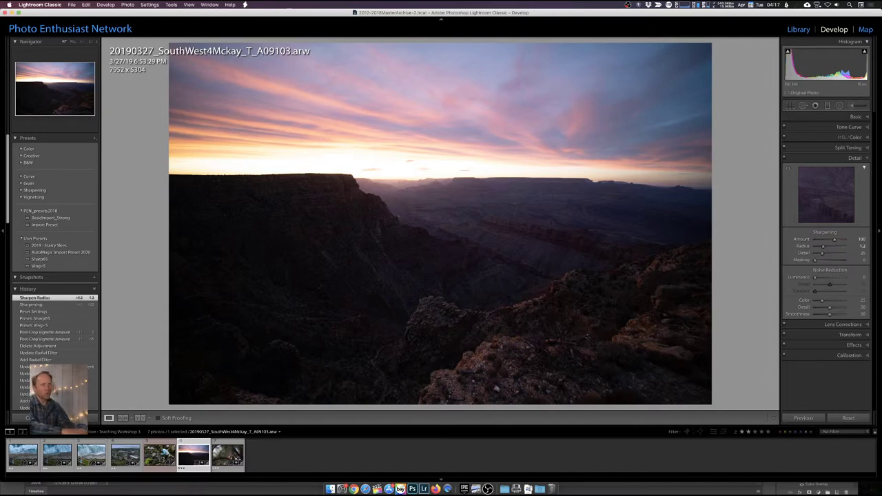
pyautogui.click(858, 254)
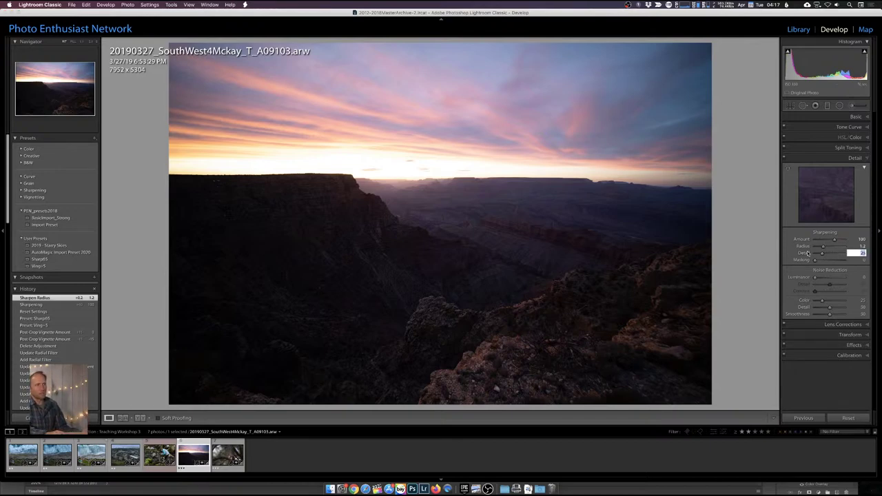
pyautogui.write('50')
pyautogui.press('Return')
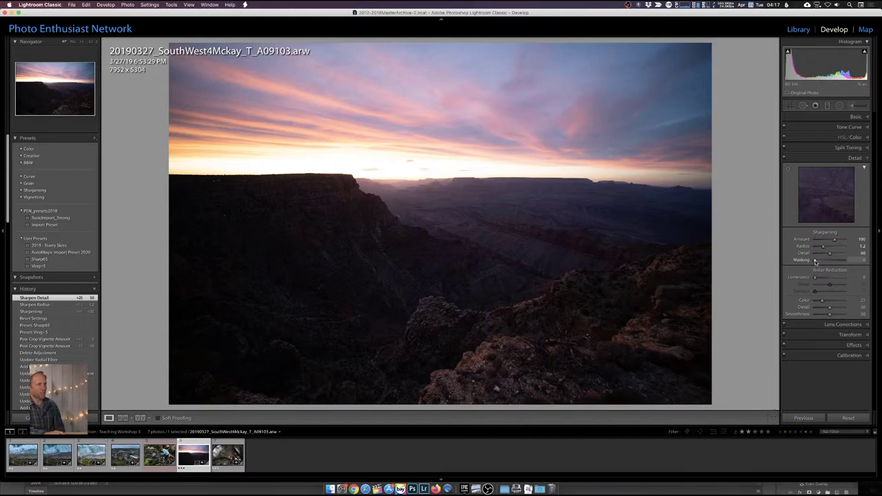
# Save the current sharpening settings as a develop preset named Sharpen100 in User Presets.
pyautogui.click(95, 137)
pyautogui.click(110, 144)
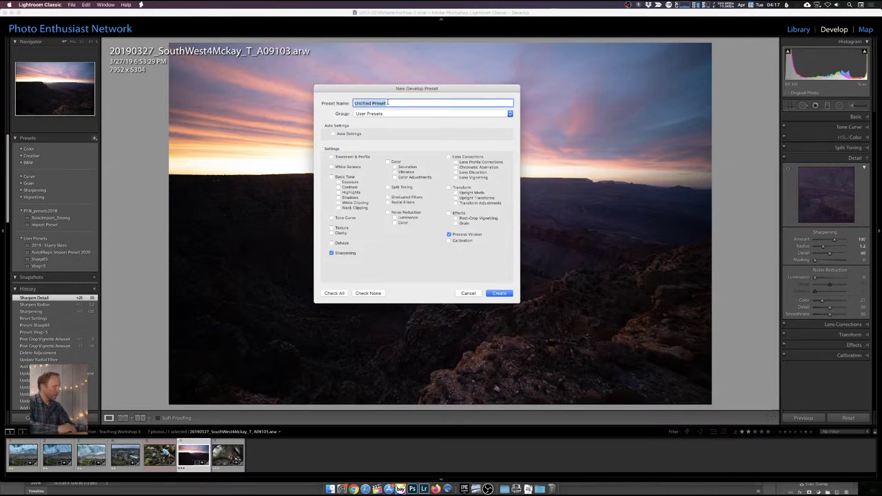
pyautogui.write('Sharpen100')
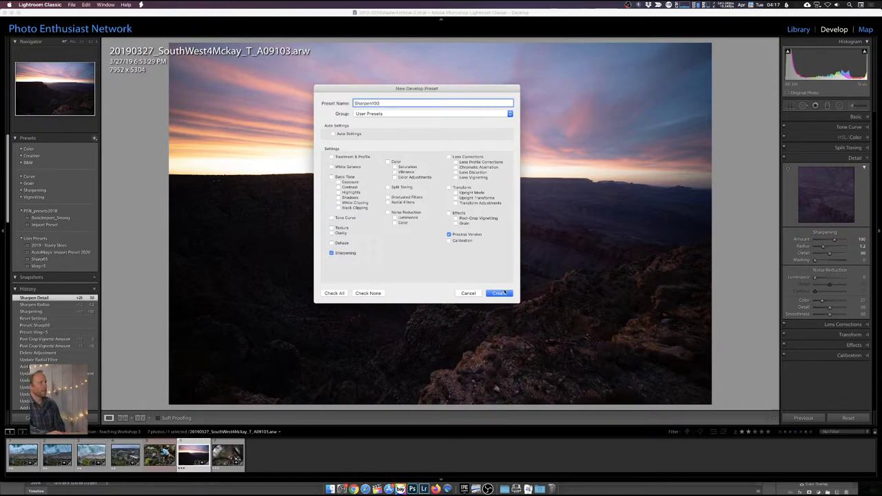
pyautogui.press('Return')
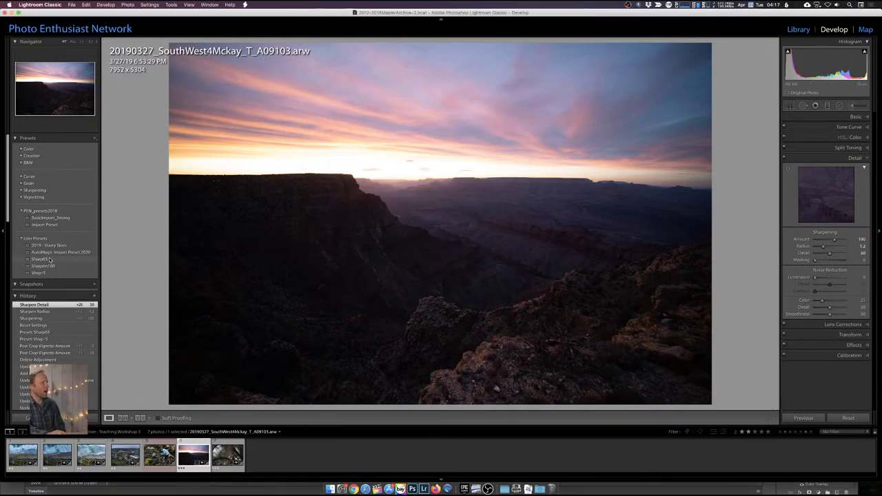
# Apply the AutoMagic Import Preset 2020 and Sharpen100 user presets to the canyon photo and check the management options for Sharpen100.
pyautogui.click(72, 253)
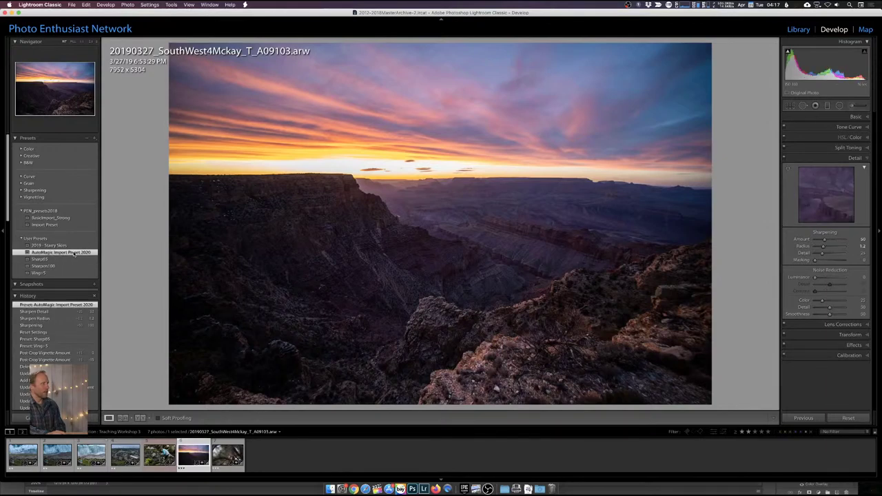
pyautogui.click(55, 267)
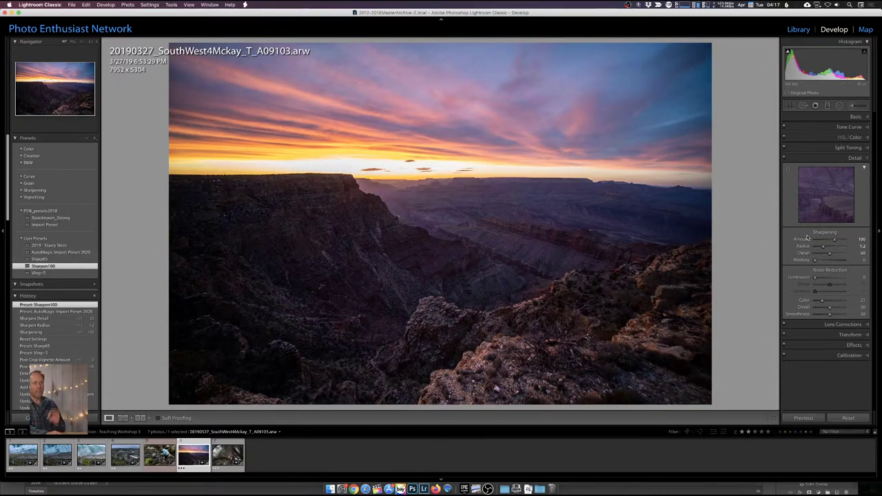
pyautogui.rightClick(53, 266)
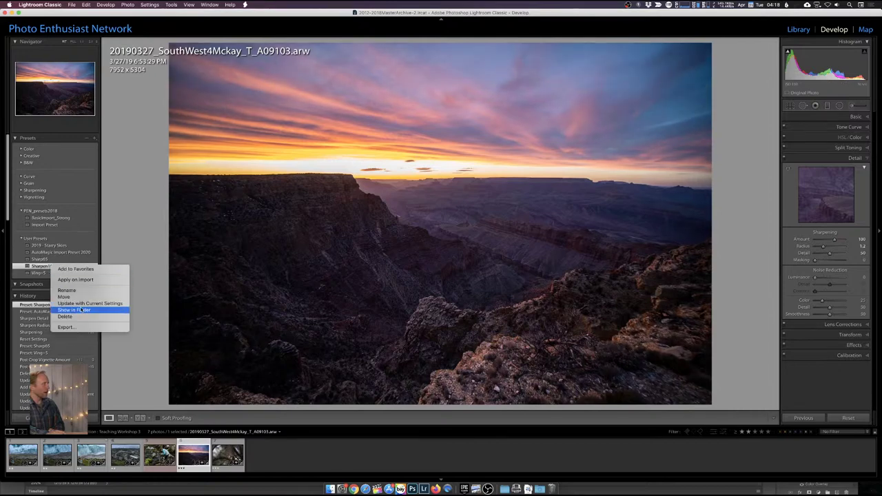
pyautogui.press('Escape')
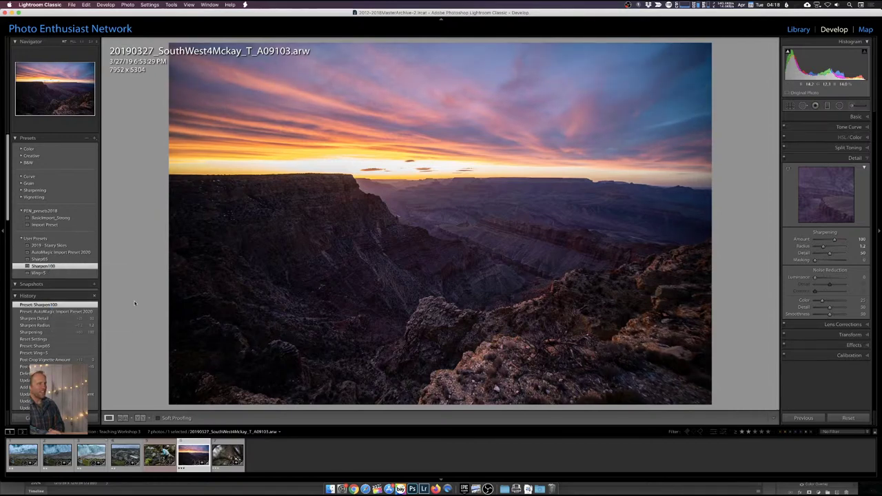
pyautogui.click(95, 139)
pyautogui.click(114, 143)
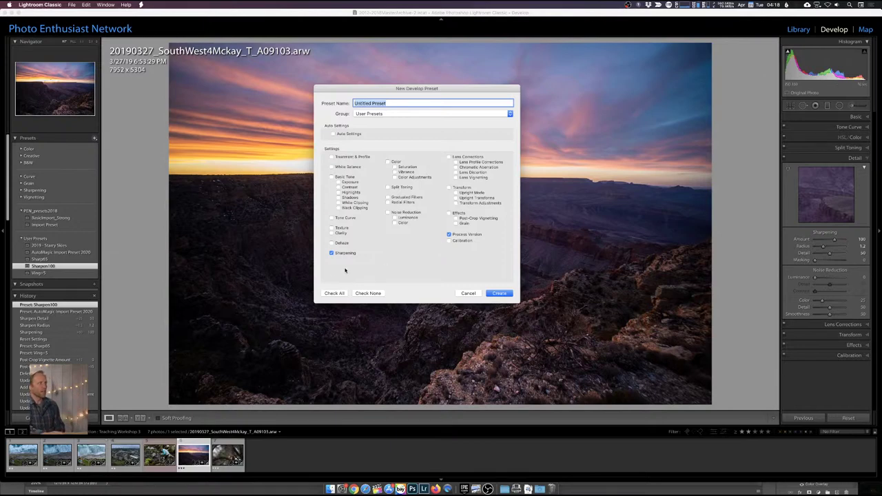
pyautogui.click(331, 253)
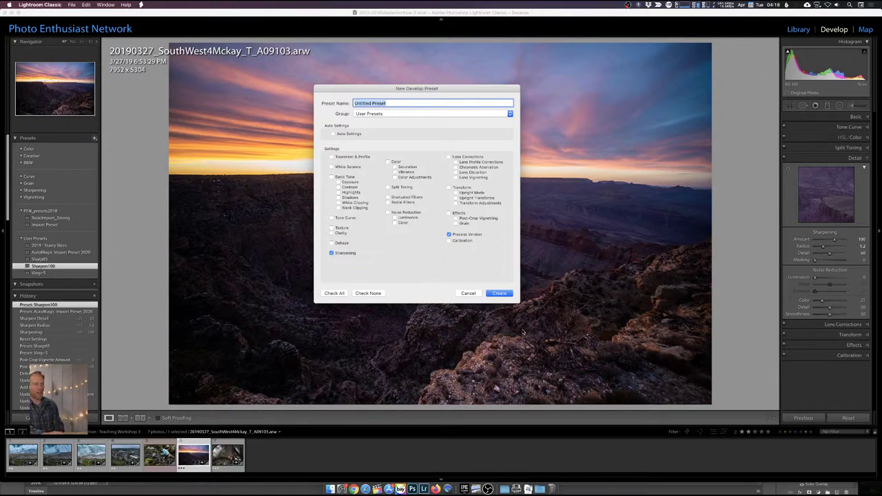
pyautogui.click(463, 293)
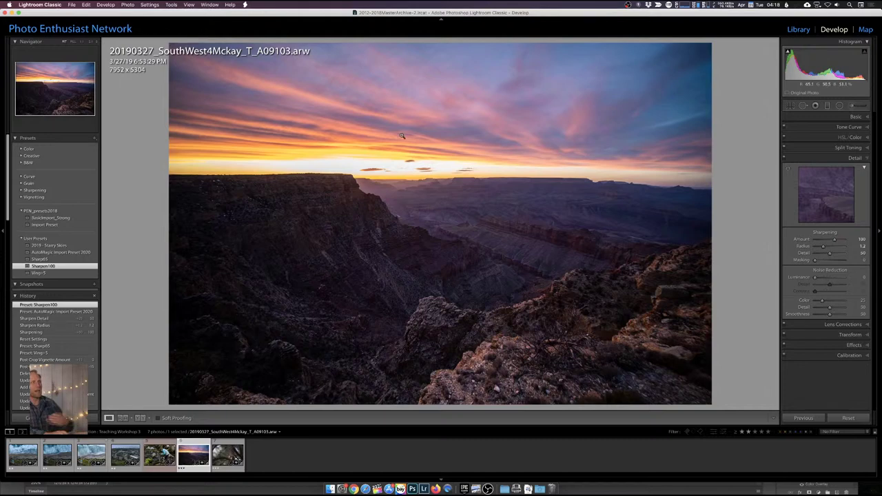
# Load the Teeth Whitening effect preset in the Adjustment Brush and show the option for updating that preset.
pyautogui.click(855, 107)
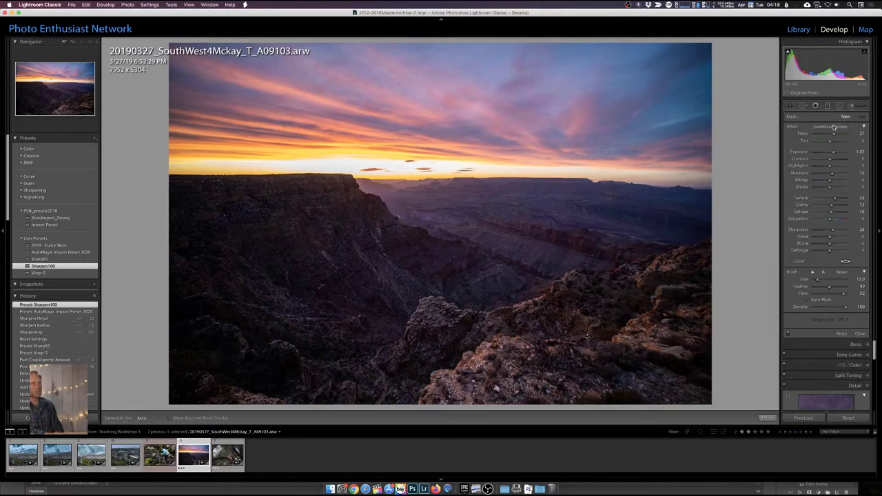
pyautogui.click(834, 127)
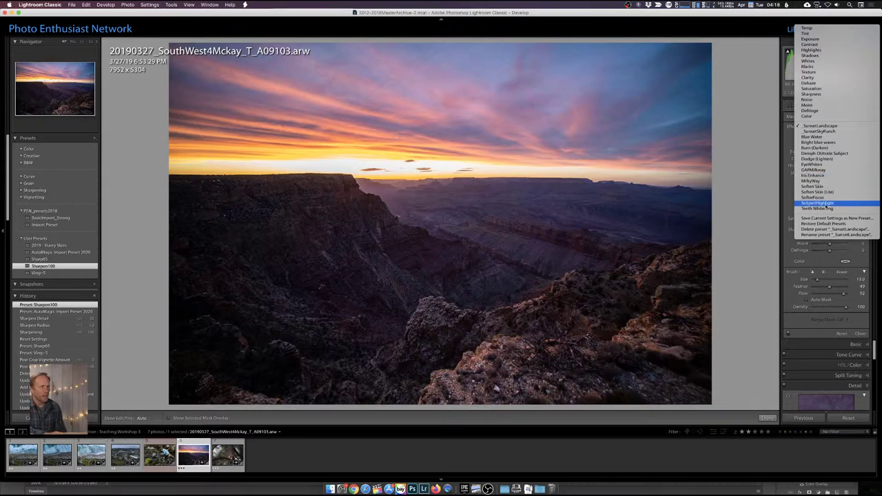
pyautogui.click(825, 209)
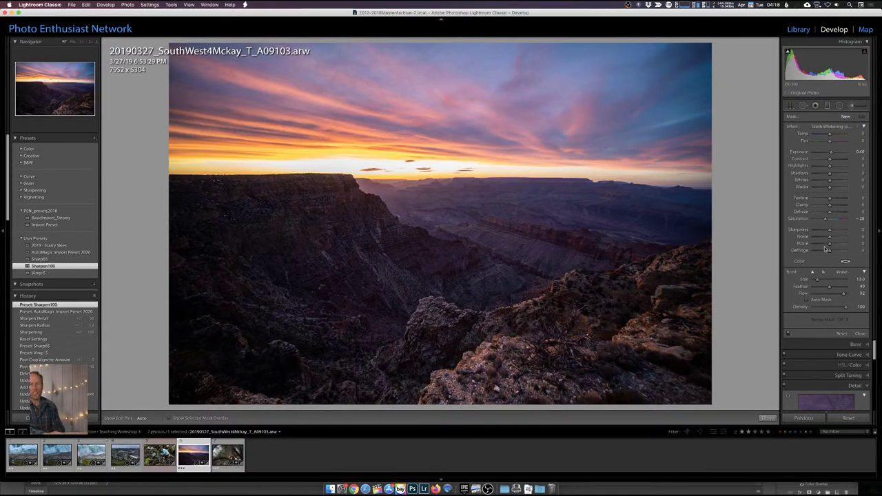
pyautogui.click(835, 127)
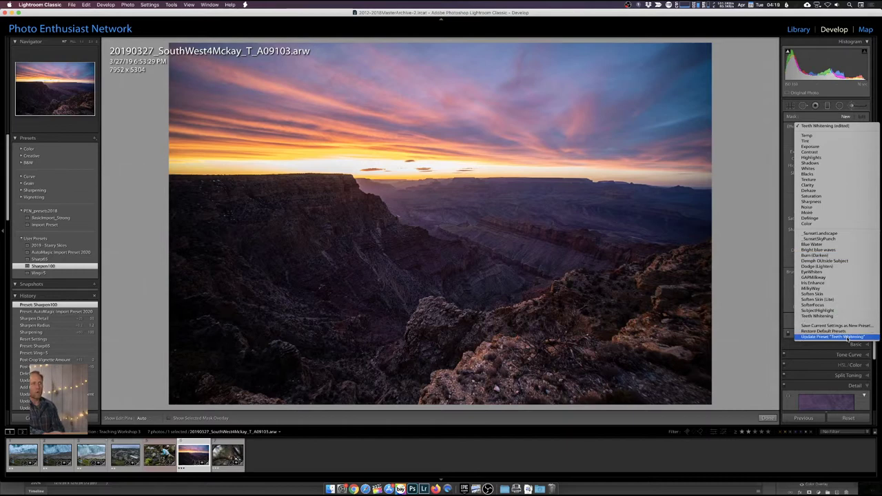
pyautogui.click(772, 276)
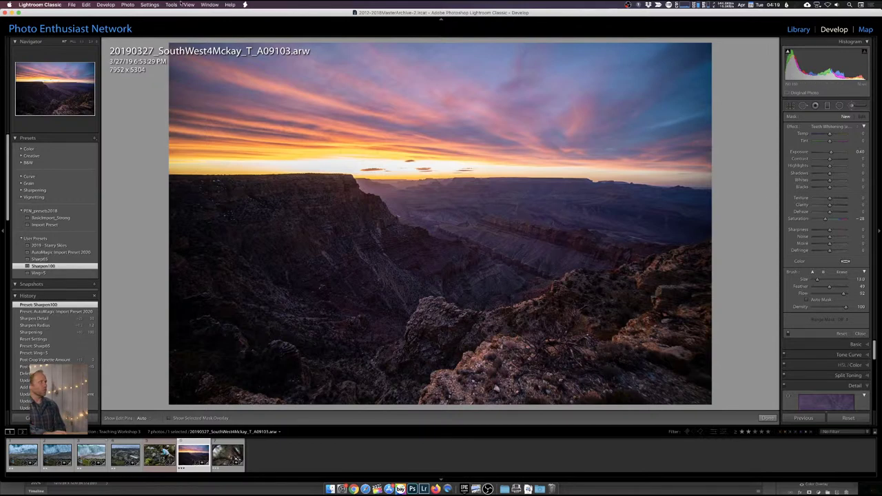
# Look through the saved export presets in the Export dialog, cancel it, and show the Export with Preset choices.
pyautogui.click(71, 4)
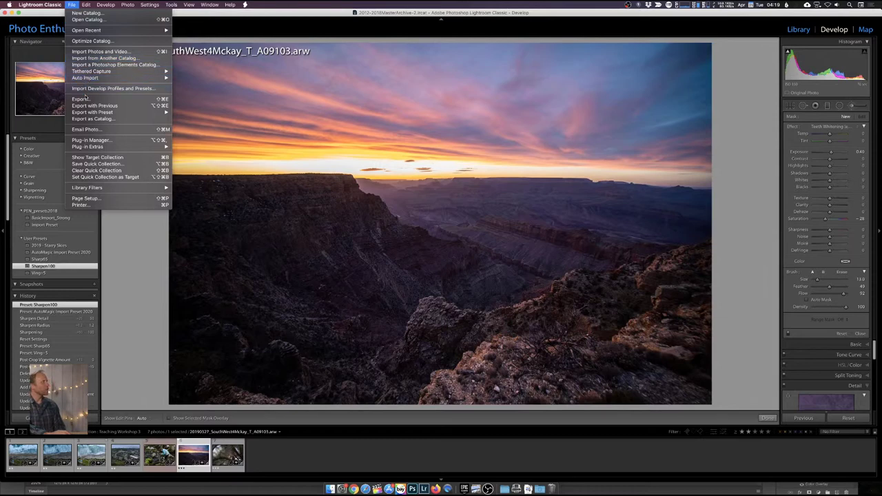
pyautogui.click(81, 100)
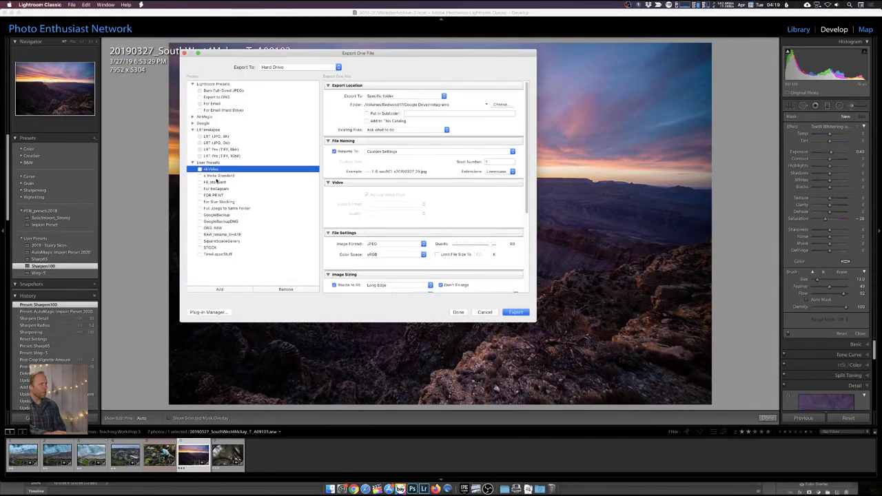
pyautogui.click(485, 312)
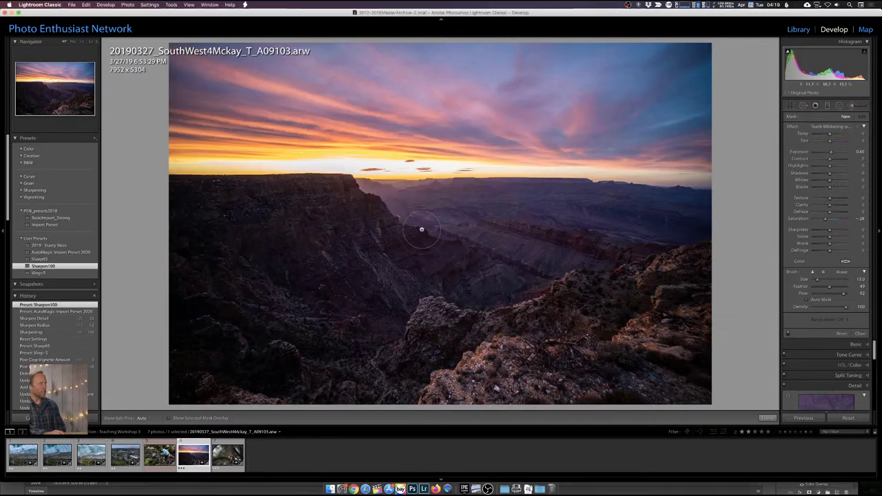
pyautogui.click(72, 4)
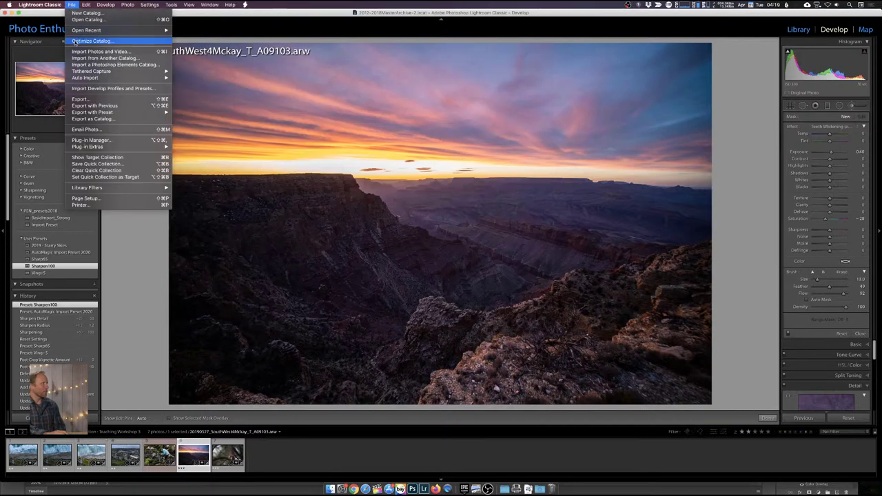
pyautogui.moveTo(95, 114)
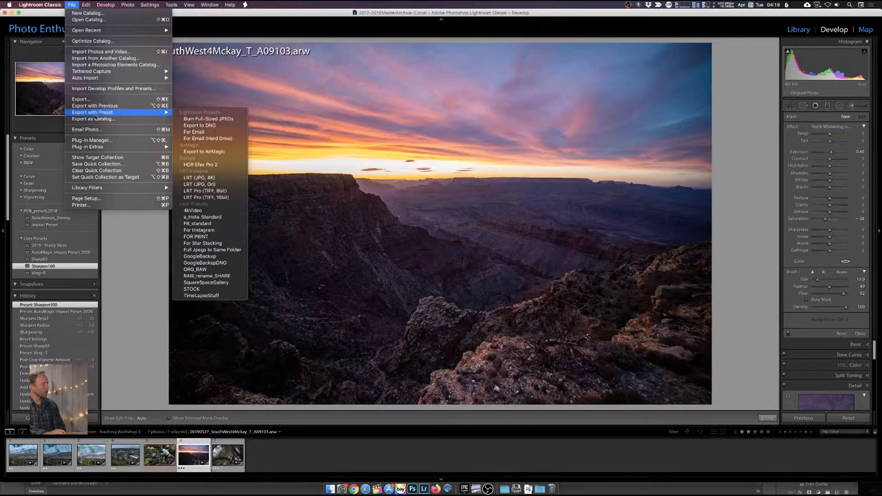
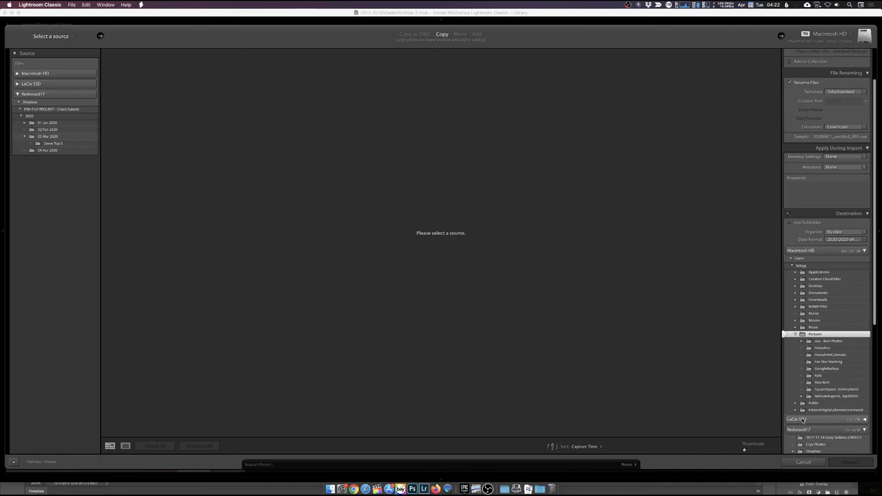
# Cancel the photo import, expand the Navigator, and open the Tanzania collection in the Travel set.
pyautogui.click(804, 461)
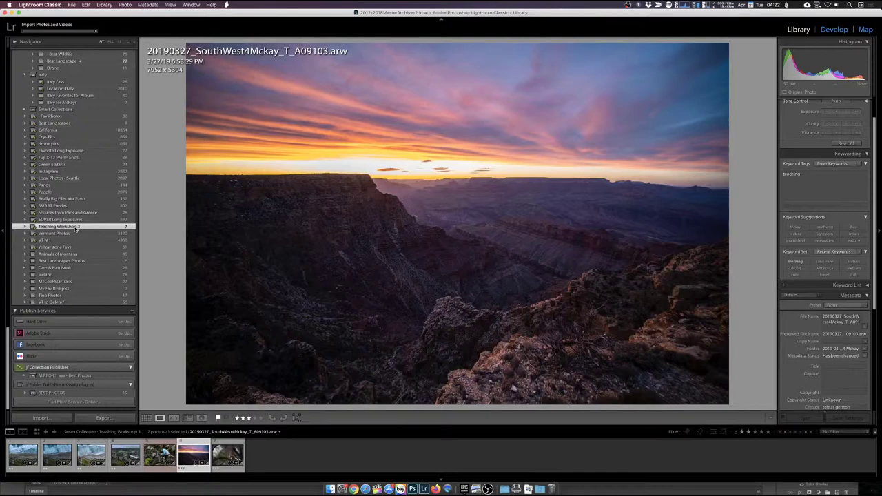
pyautogui.scroll(5, 76, 229)
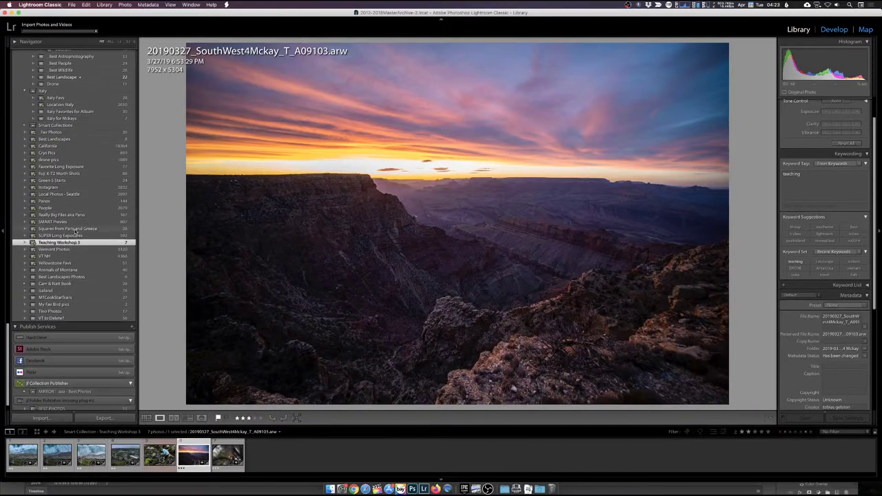
pyautogui.click(16, 42)
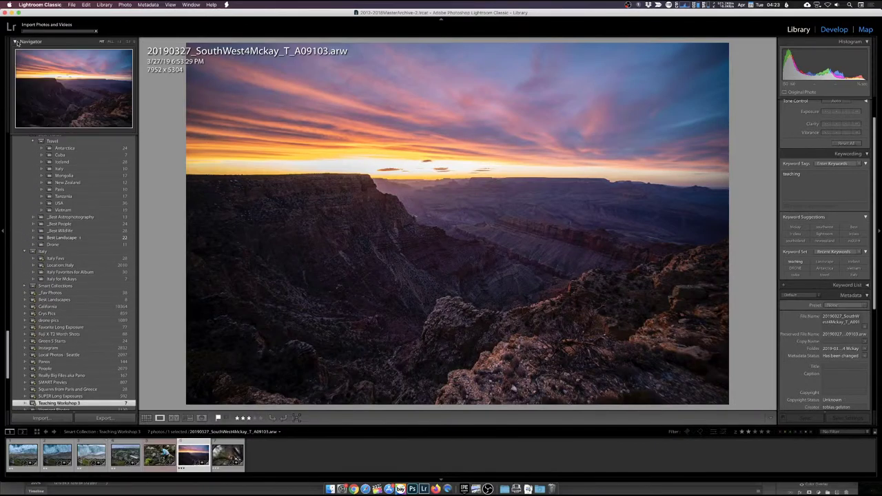
pyautogui.click(65, 198)
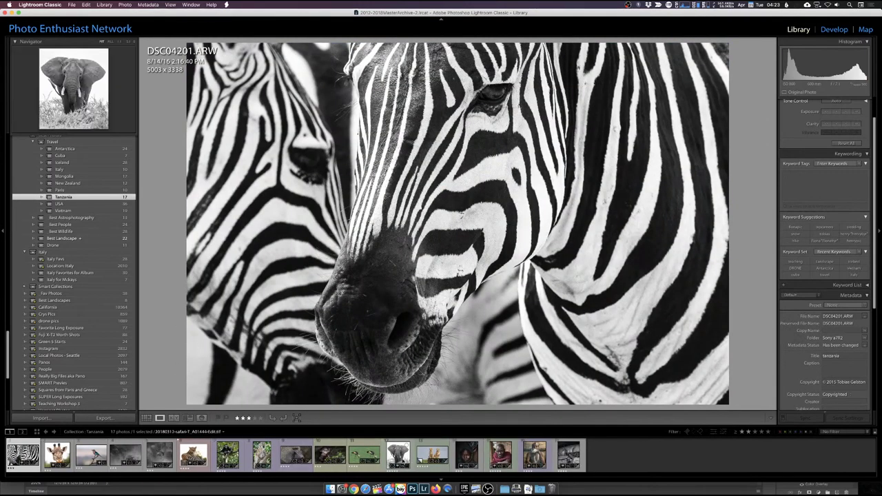
# Use the black-and-white elephant photo as the Tanzania collection's cover photo.
pyautogui.rightClick(398, 453)
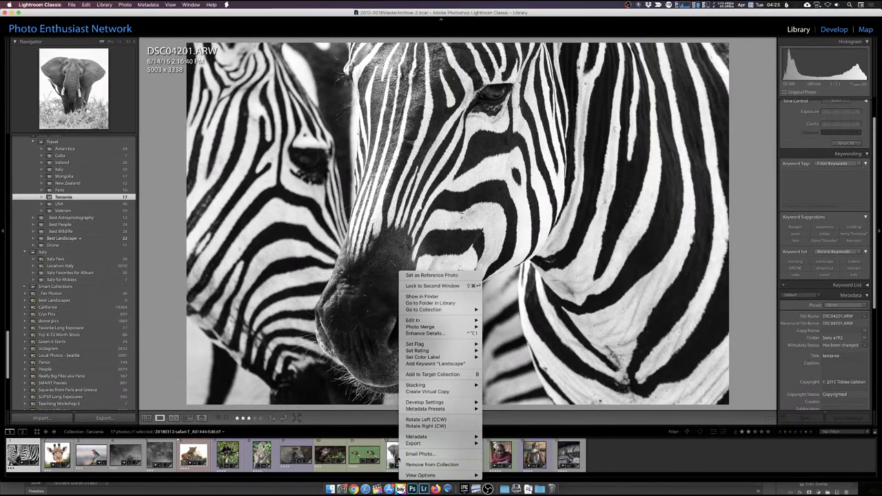
pyautogui.click(398, 454)
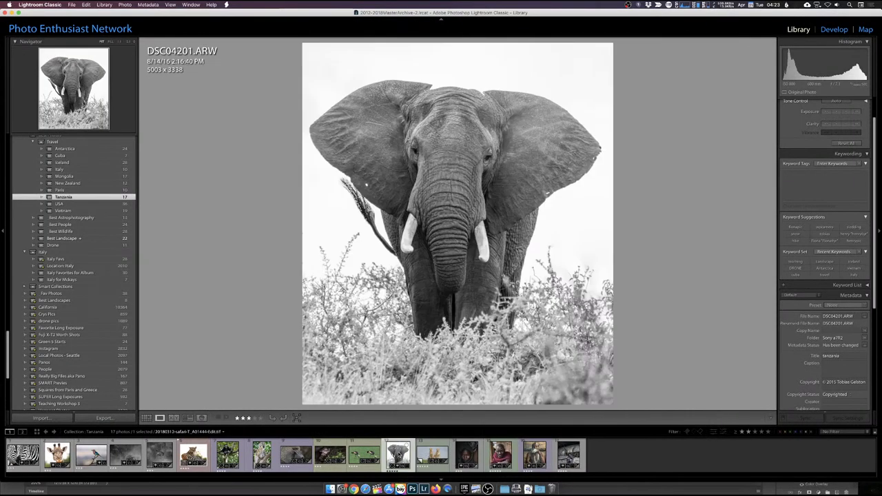
pyautogui.rightClick(399, 453)
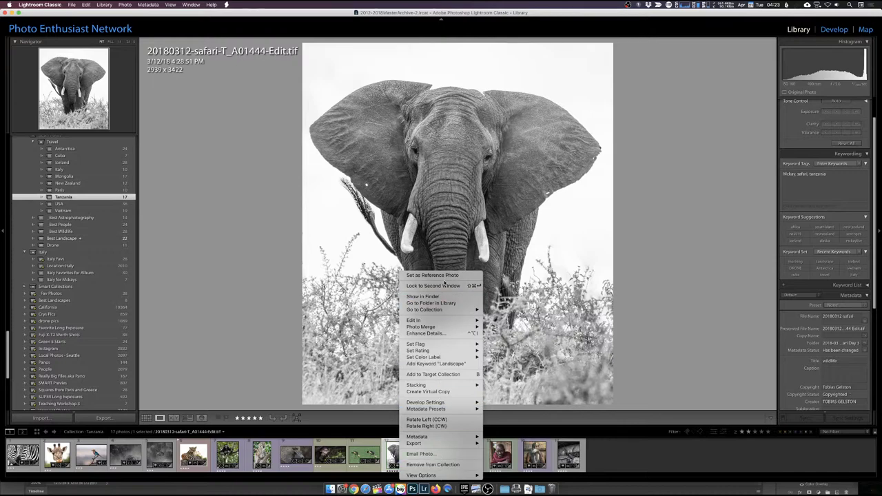
pyautogui.press('Escape')
pyautogui.rightClick(436, 163)
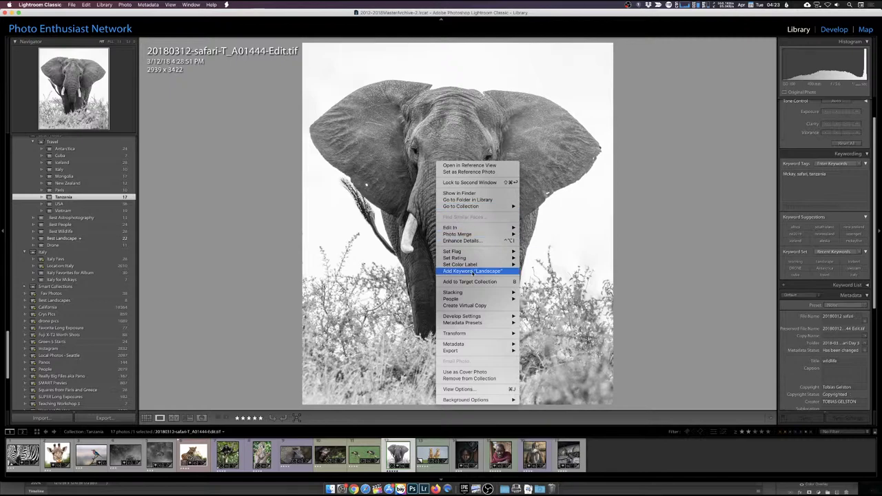
pyautogui.click(473, 373)
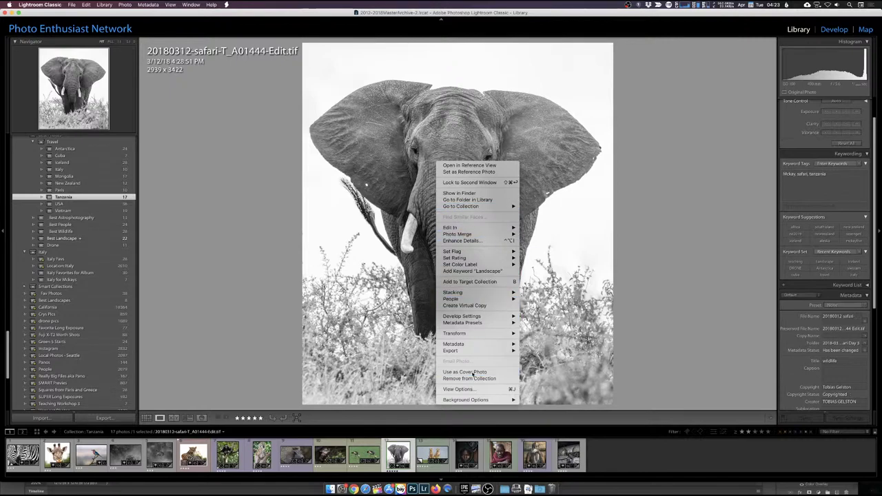
# Show the Vietnam travel collection as a grid and sort its photos by Custom Order.
pyautogui.click(55, 217)
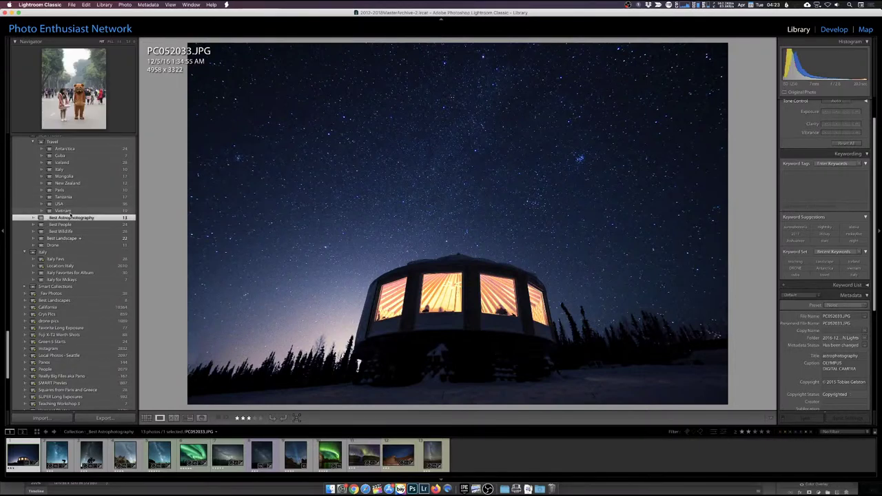
pyautogui.click(68, 211)
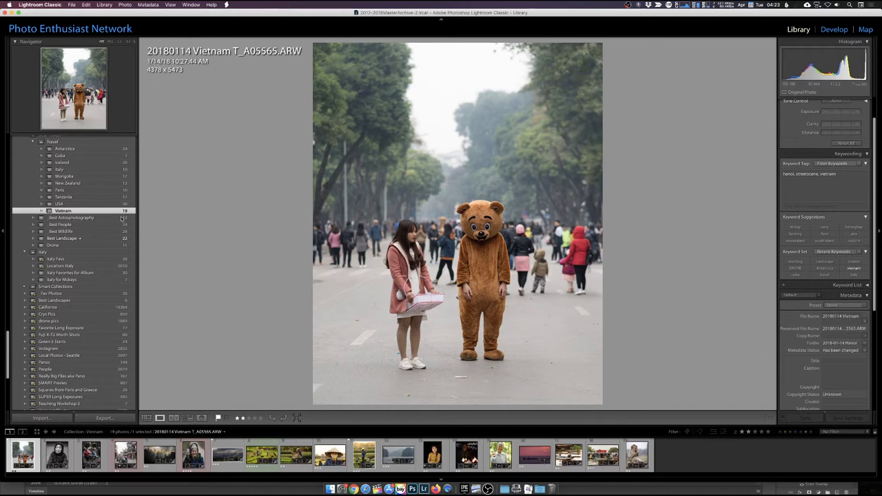
pyautogui.press('g')
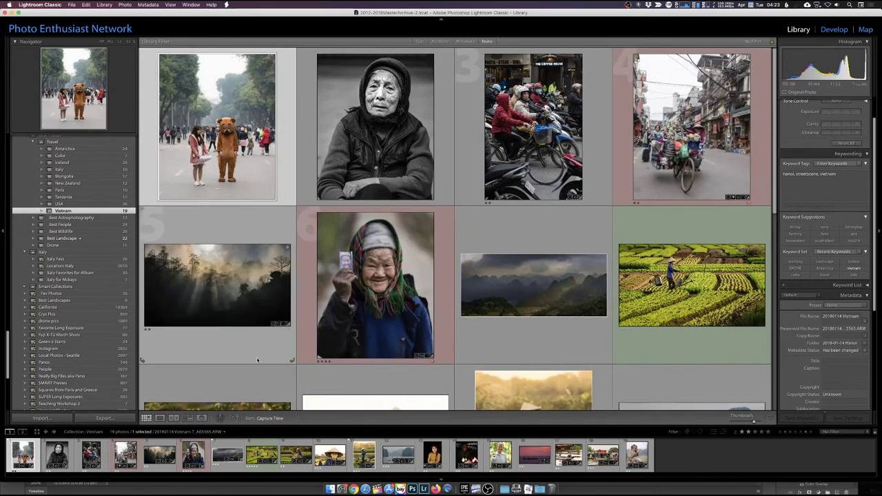
pyautogui.click(277, 418)
pyautogui.moveTo(276, 476)
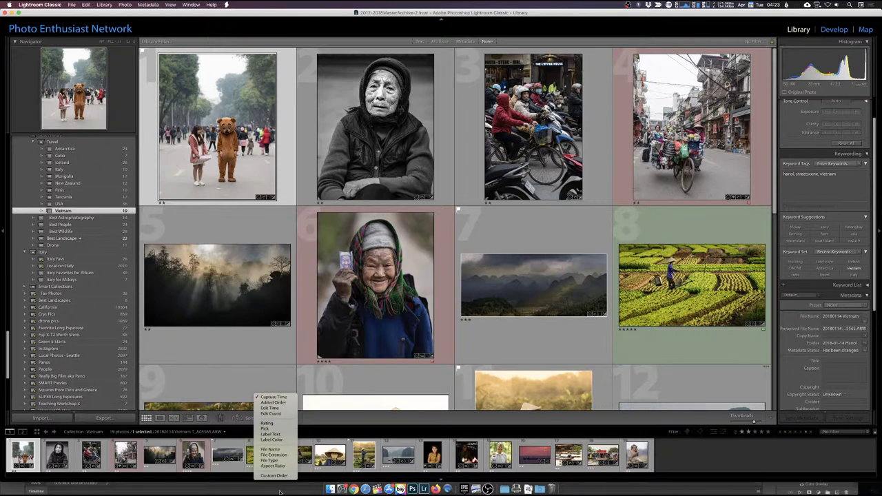
pyautogui.click(275, 475)
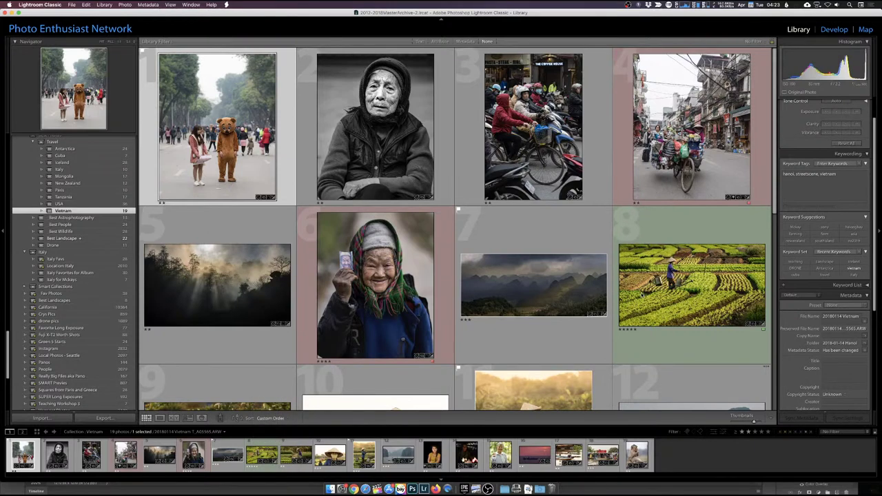
# Move the green farm-field photo to the first position in the Vietnam collection, and return to Vietnam after viewing the Best Astrophotography collection.
pyautogui.moveTo(707, 307); pyautogui.dragTo(147, 156)
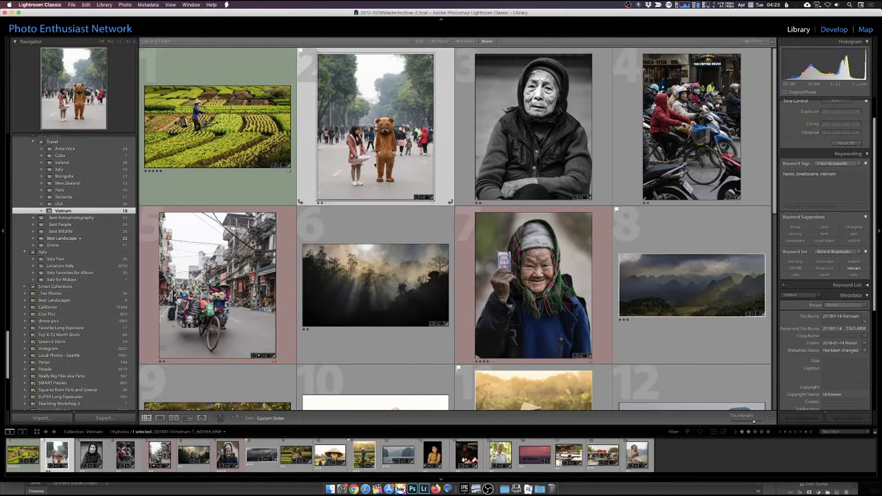
pyautogui.click(90, 217)
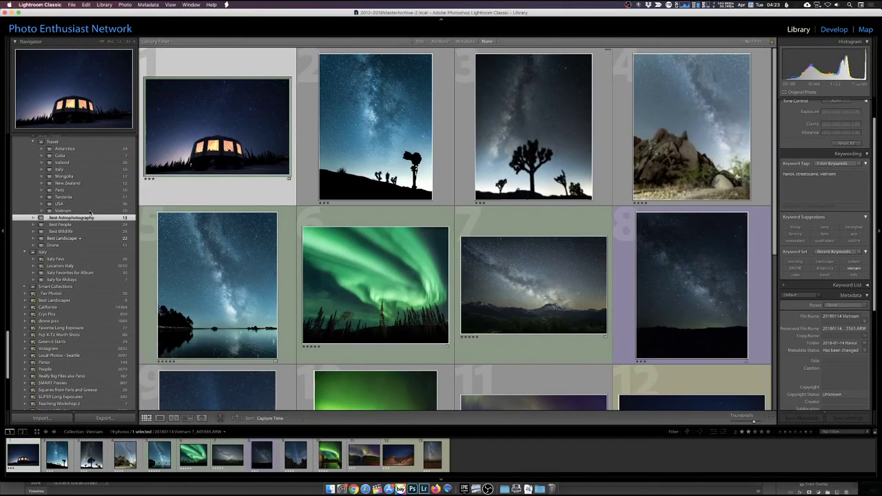
pyautogui.click(90, 204)
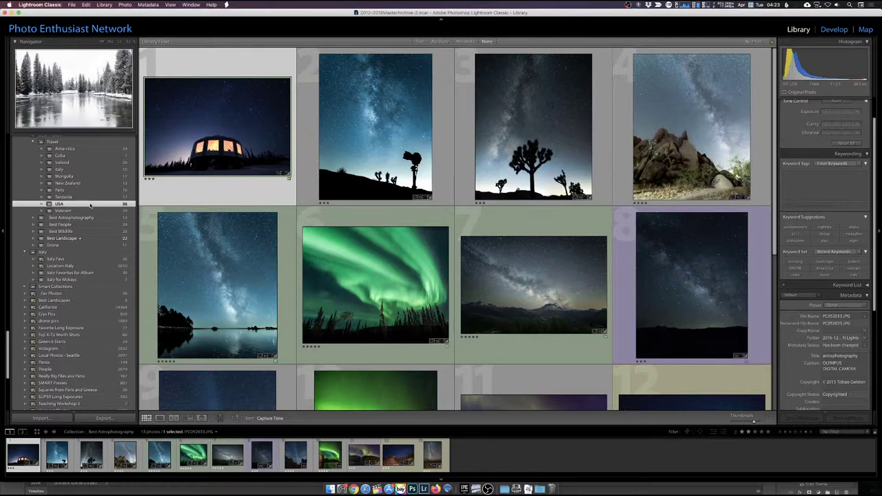
pyautogui.click(87, 210)
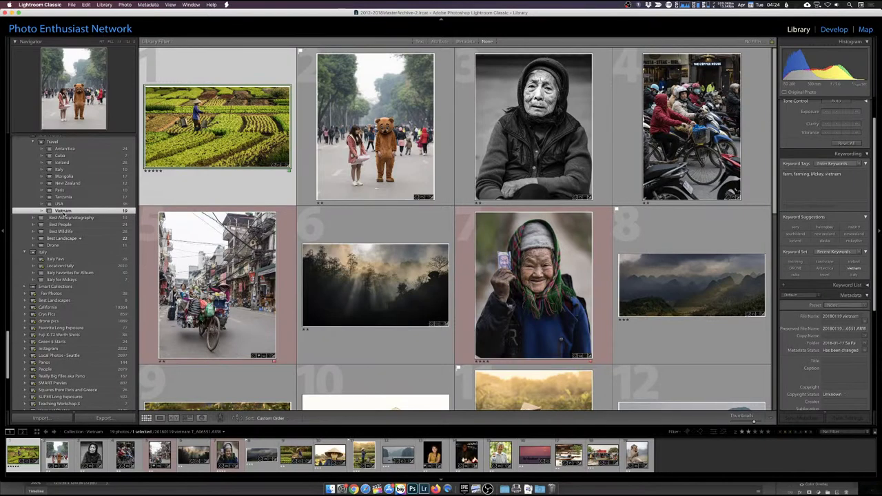
# Use the black-and-white portrait of the woman in a hood as the Vietnam collection's cover photo.
pyautogui.rightClick(537, 116)
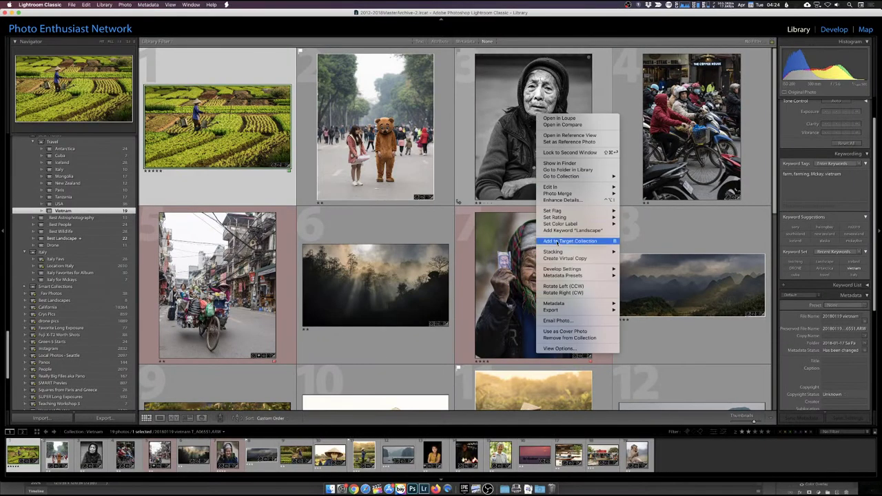
pyautogui.click(561, 331)
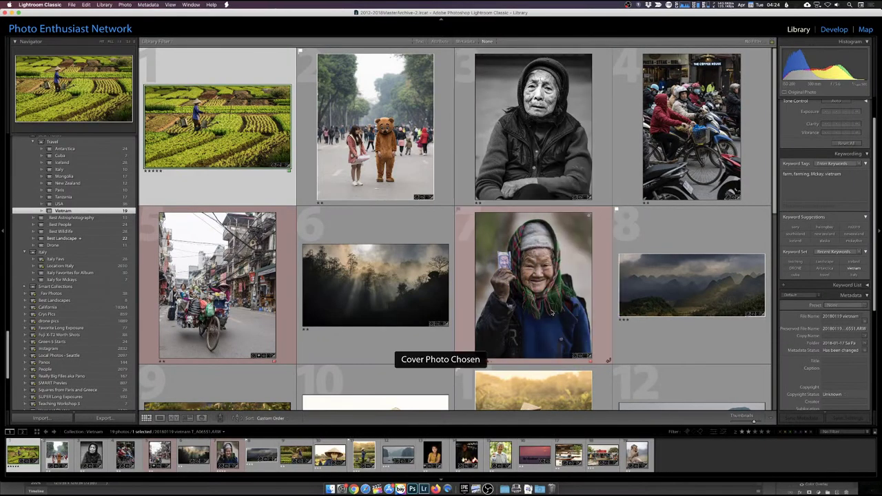